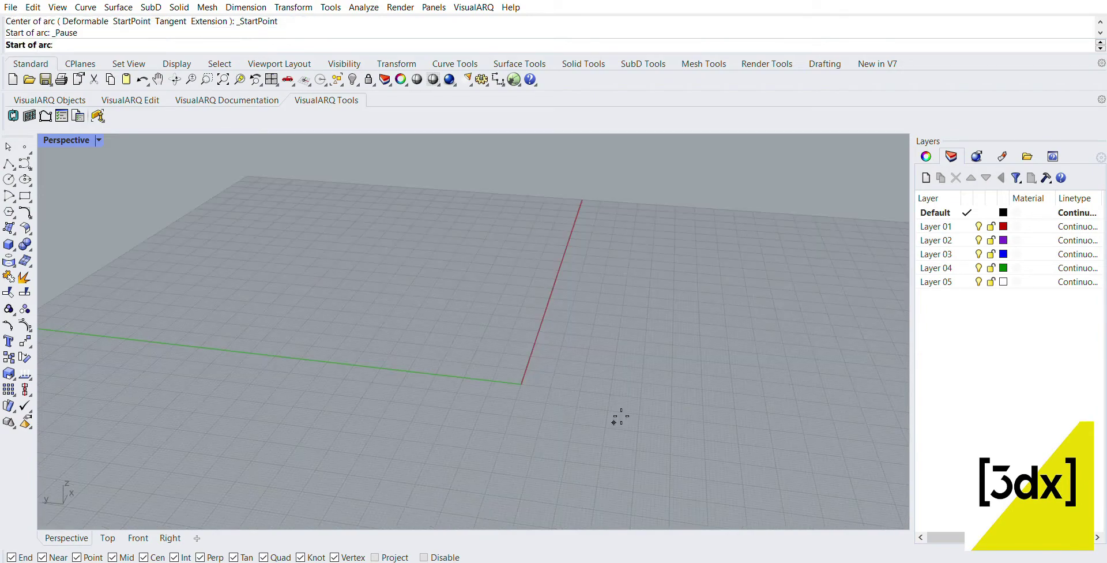
Step: Draw a start-end-direction arc from 0,0 to a point on the X axis, bulging toward negative Y
{"action": "type", "text": "0,0"}
{"action": "key", "text": "Return"}
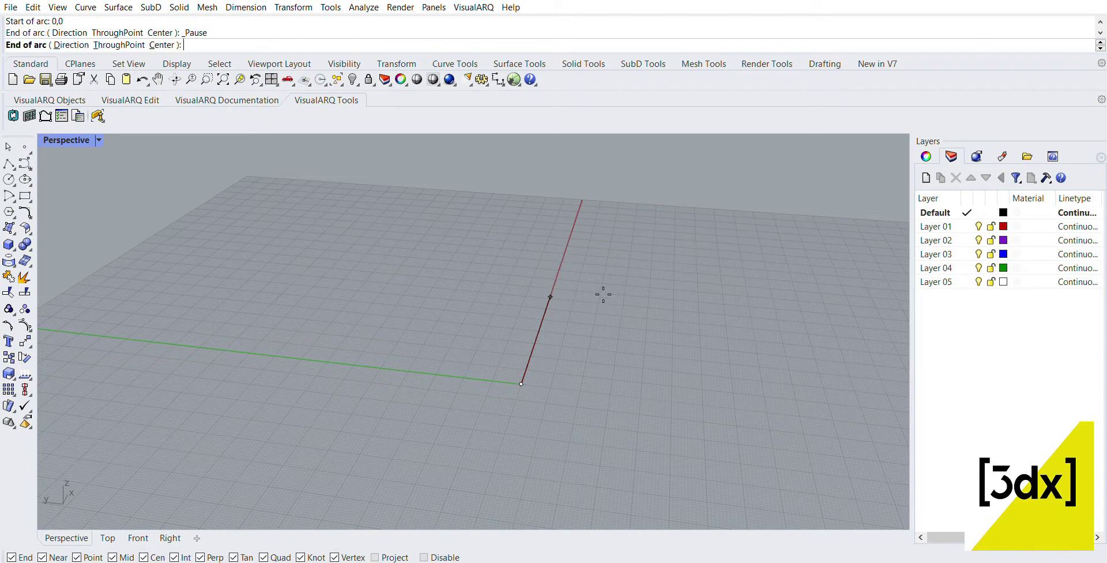
{"action": "right_click_drag", "start_coordinate": [583, 302], "coordinate": [603, 339]}
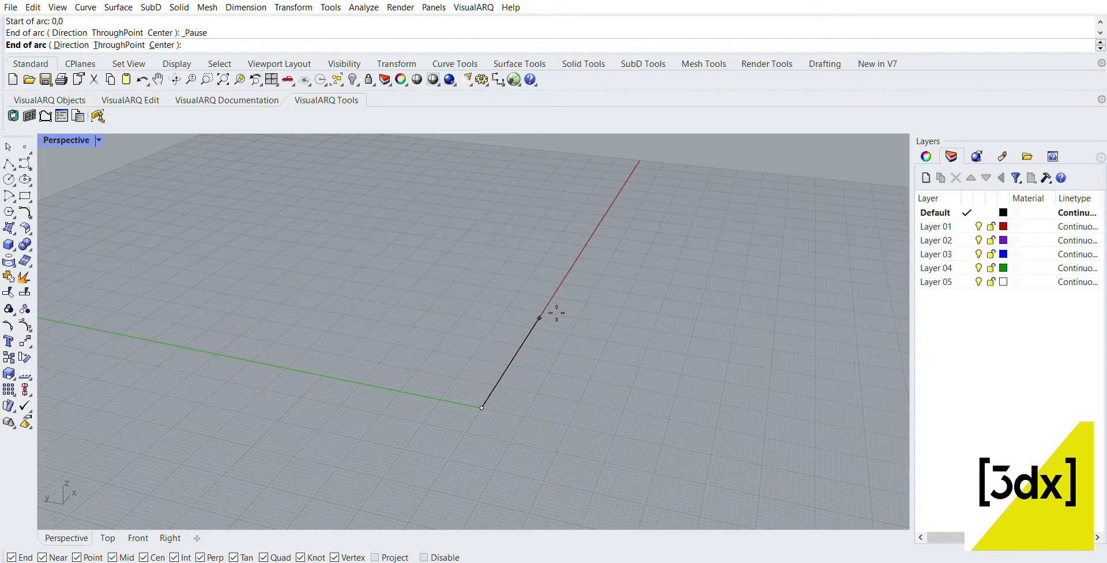
{"action": "right_click_drag", "start_coordinate": [555, 313], "coordinate": [513, 355]}
{"action": "left_click", "coordinate": [476, 369]}
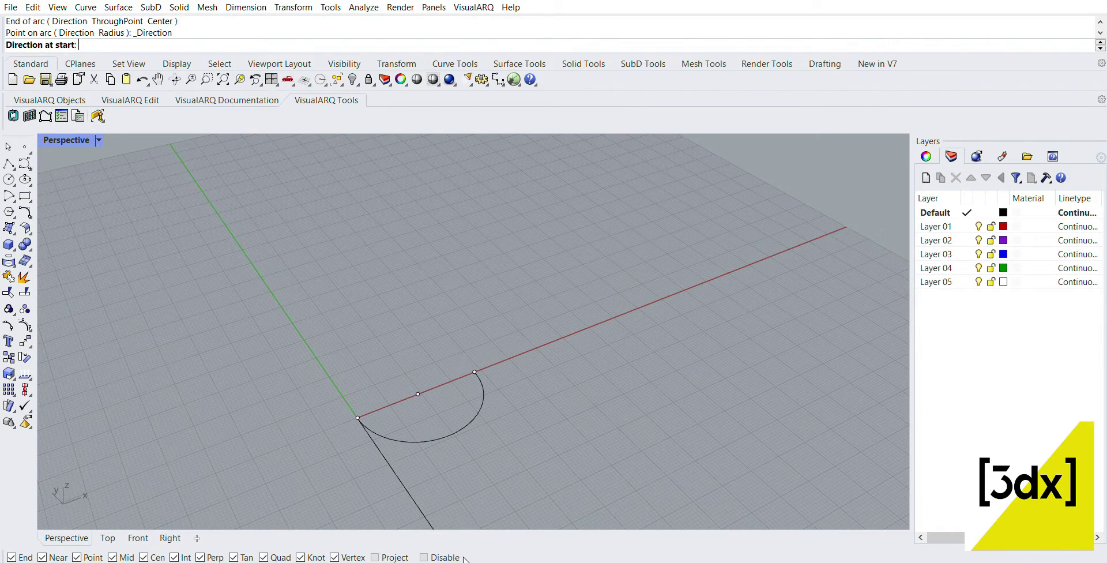
{"action": "scroll", "coordinate": [416, 453], "scroll_direction": "up", "scroll_amount": 2}
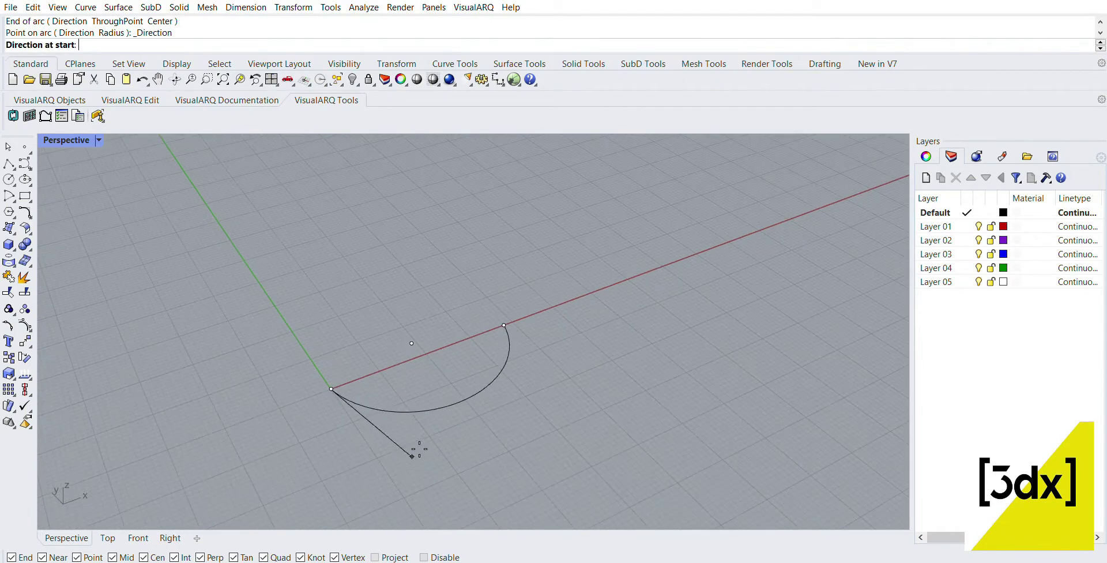
{"action": "left_click", "coordinate": [427, 408]}
Step: Duplicate the arc straight up above the original
{"action": "right_click_drag", "start_coordinate": [540, 376], "coordinate": [488, 314]}
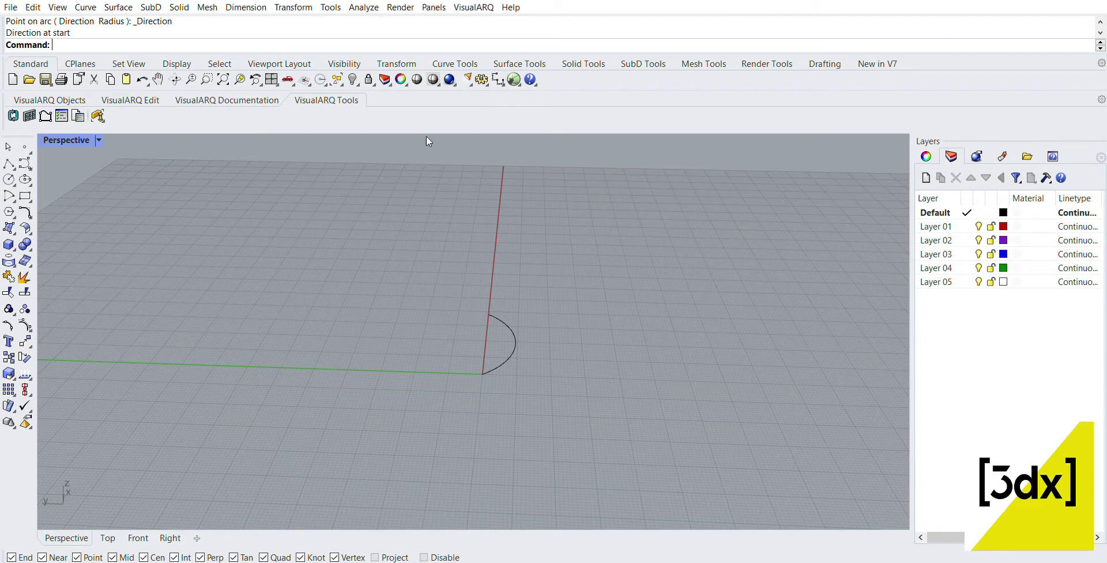
{"action": "scroll", "coordinate": [513, 341], "scroll_direction": "up", "scroll_amount": 1}
{"action": "left_click", "coordinate": [517, 343]}
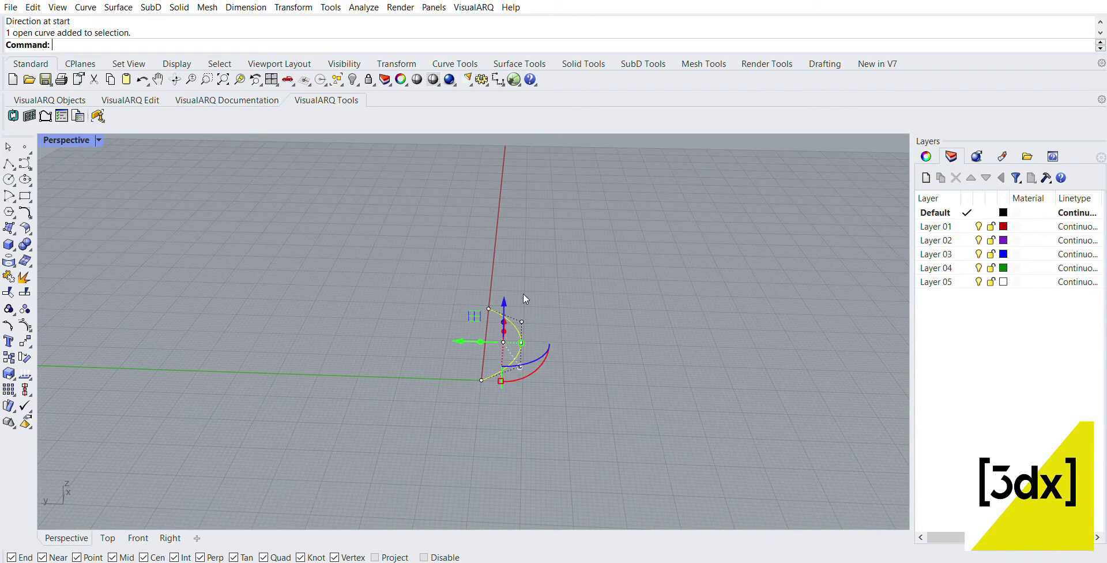
{"action": "left_click_drag", "start_coordinate": [505, 299], "coordinate": [508, 231], "text": "alt"}
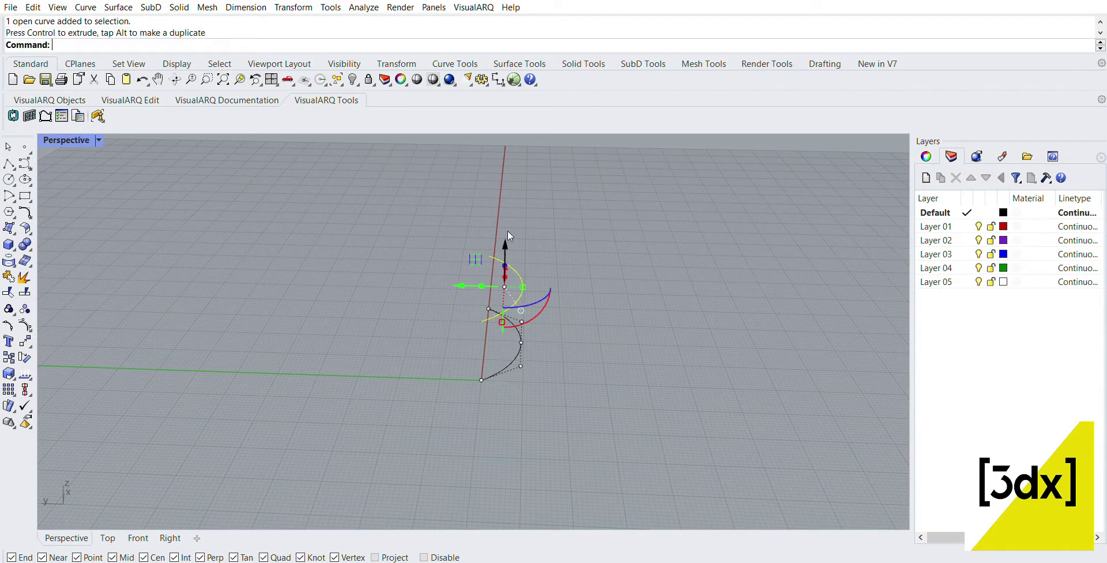
Step: Rotate the arc copy upright about the X direction and move it away from the original toward positive Y
{"action": "right_click_drag", "start_coordinate": [620, 306], "coordinate": [555, 305]}
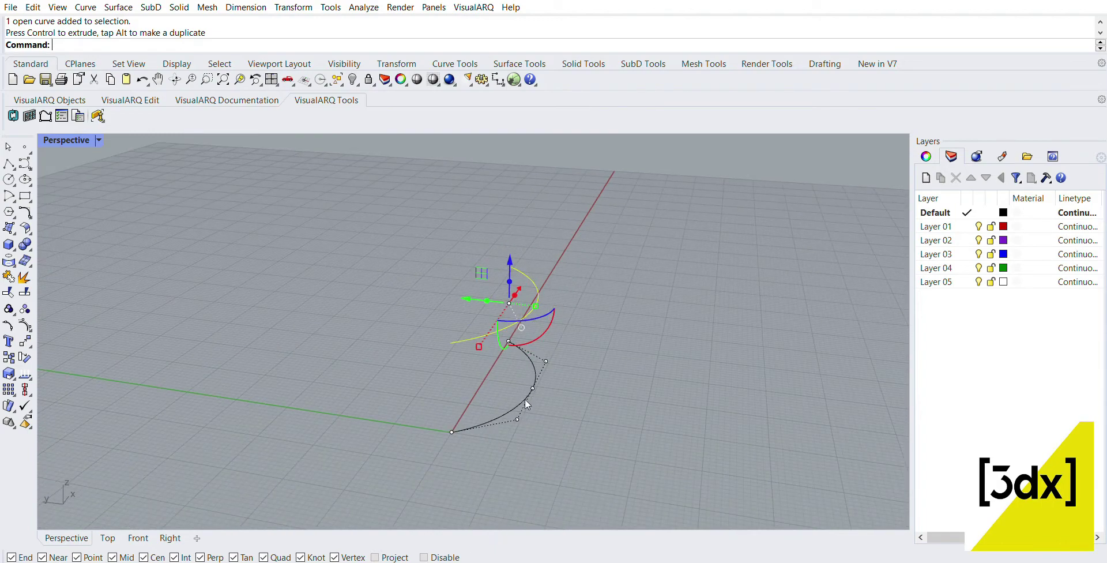
{"action": "left_click_drag", "start_coordinate": [541, 331], "coordinate": [358, 264]}
{"action": "right_click_drag", "start_coordinate": [403, 346], "coordinate": [459, 329]}
{"action": "left_click_drag", "start_coordinate": [288, 317], "coordinate": [262, 306]}
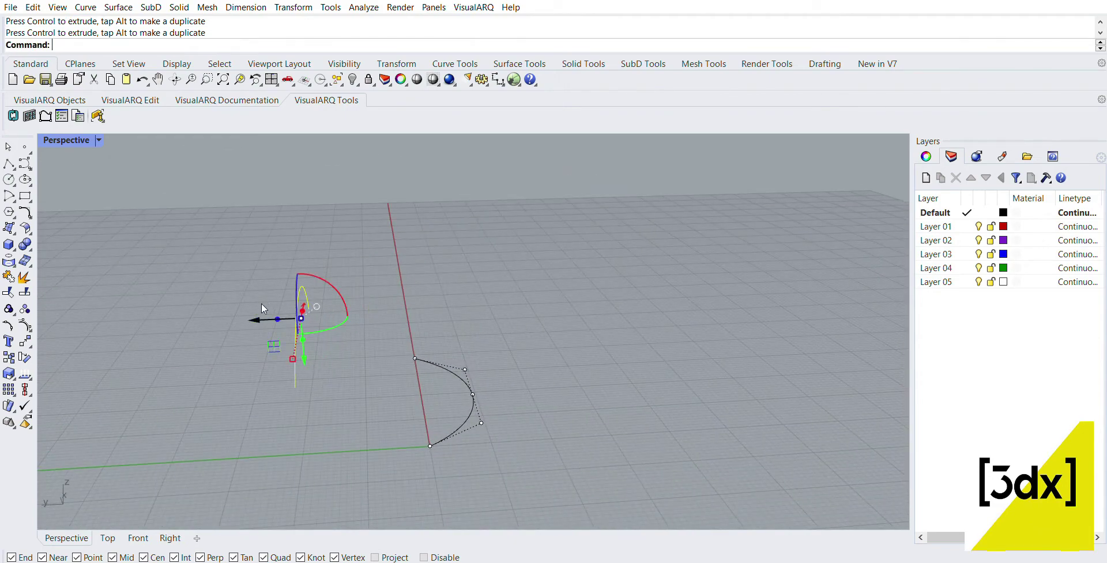
{"action": "key", "text": "Escape"}
{"action": "key", "text": "Escape"}
Step: Raise the upright arc copy a little higher above the grid
{"action": "right_click_drag", "start_coordinate": [506, 340], "coordinate": [509, 317]}
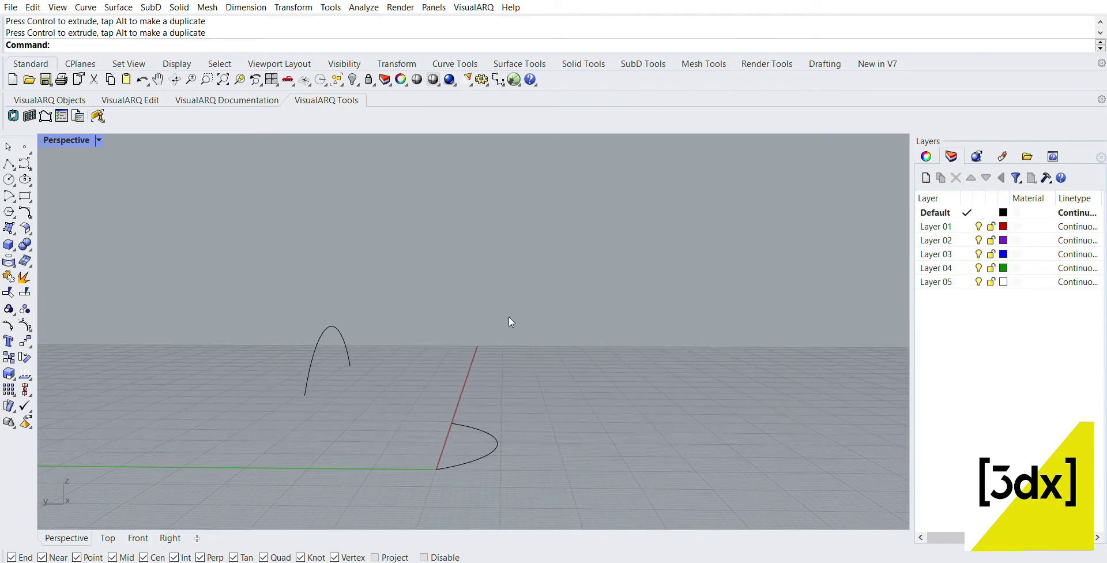
{"action": "left_click", "coordinate": [337, 315]}
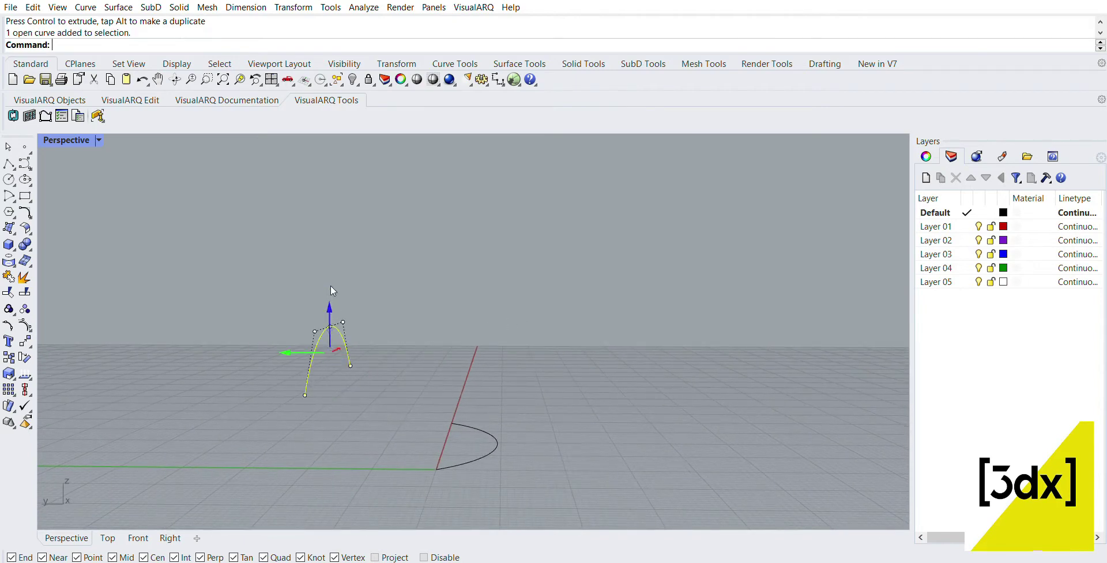
{"action": "left_click_drag", "start_coordinate": [331, 285], "coordinate": [326, 264]}
{"action": "right_click", "coordinate": [406, 262]}
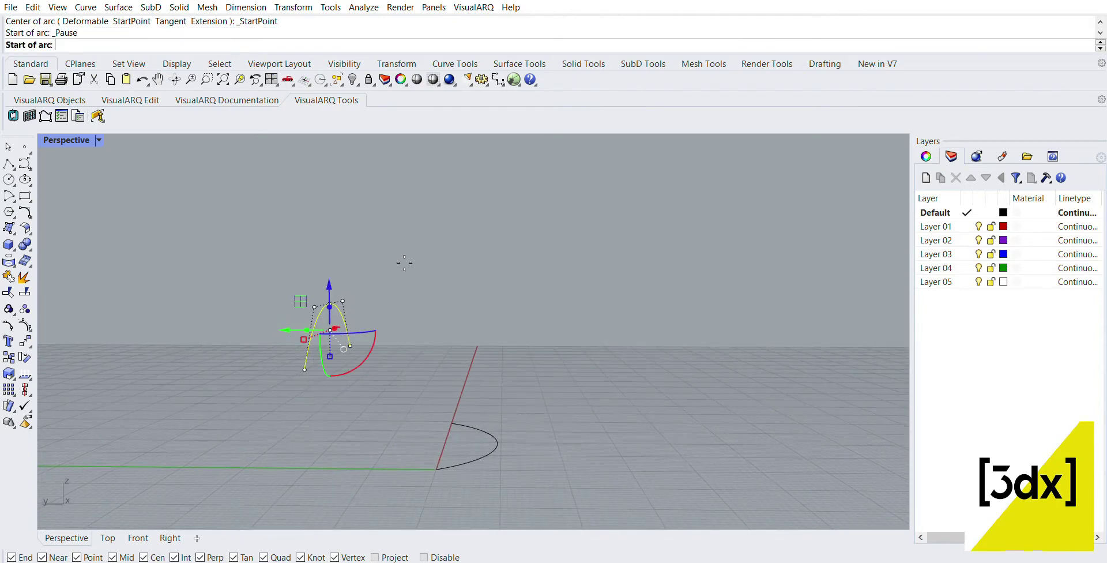
{"action": "right_click_drag", "start_coordinate": [444, 336], "coordinate": [461, 337]}
{"action": "key", "text": "Escape"}
{"action": "key", "text": "Escape"}
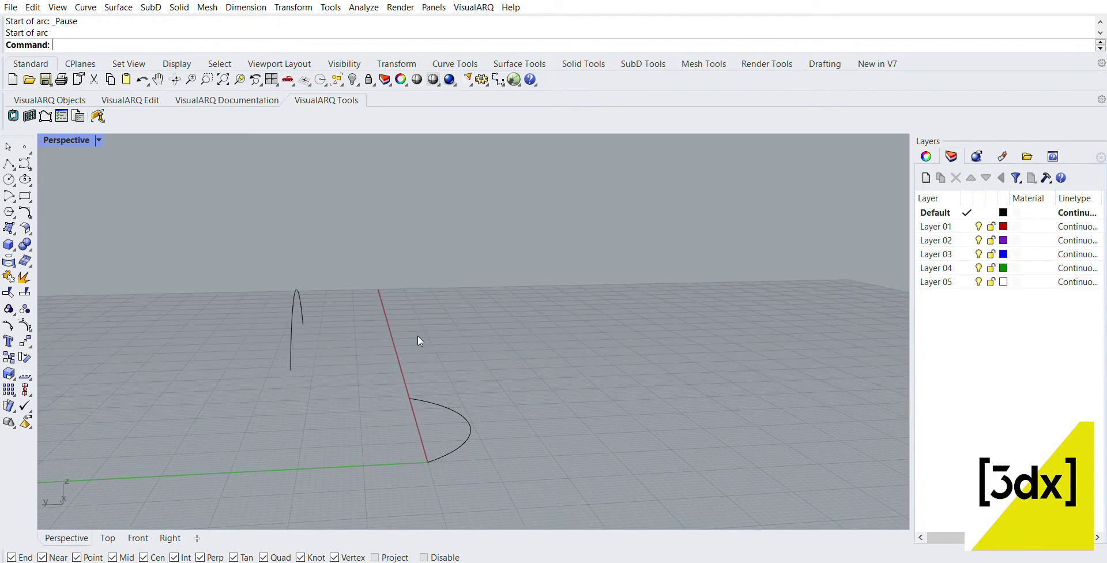
Step: Extrude the upright arc 20 units toward positive Y, away from the original arc
{"action": "left_click", "coordinate": [290, 322]}
{"action": "type", "text": "ExtrudeCrv"}
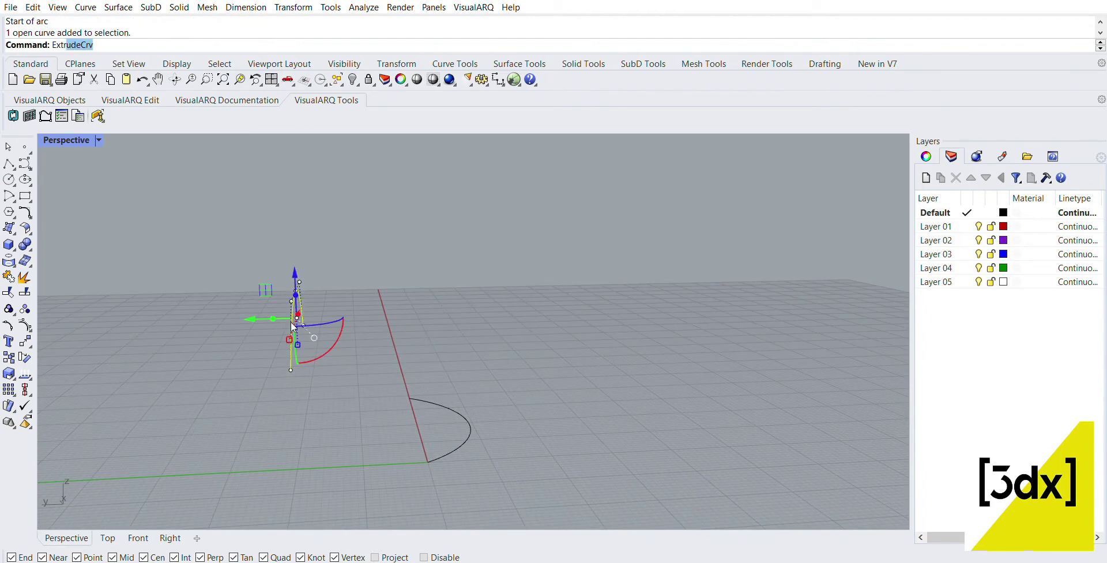
{"action": "key", "text": "Return"}
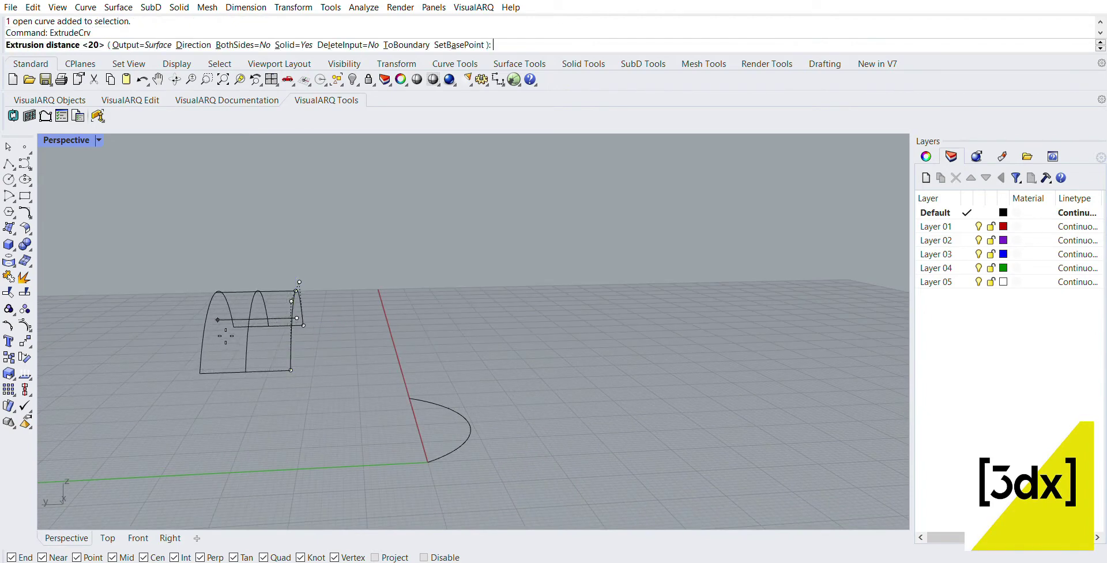
{"action": "type", "text": "20"}
{"action": "key", "text": "Return"}
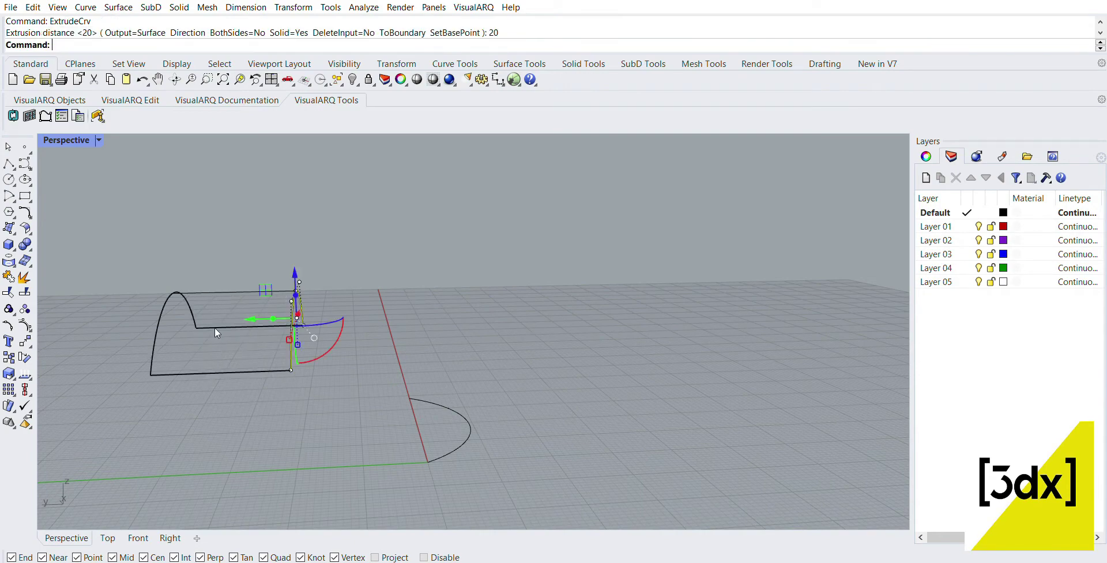
Step: Extrude the original arc on the ground plane 20 units downward
{"action": "left_click", "coordinate": [403, 371]}
{"action": "right_click_drag", "start_coordinate": [403, 371], "coordinate": [482, 435]}
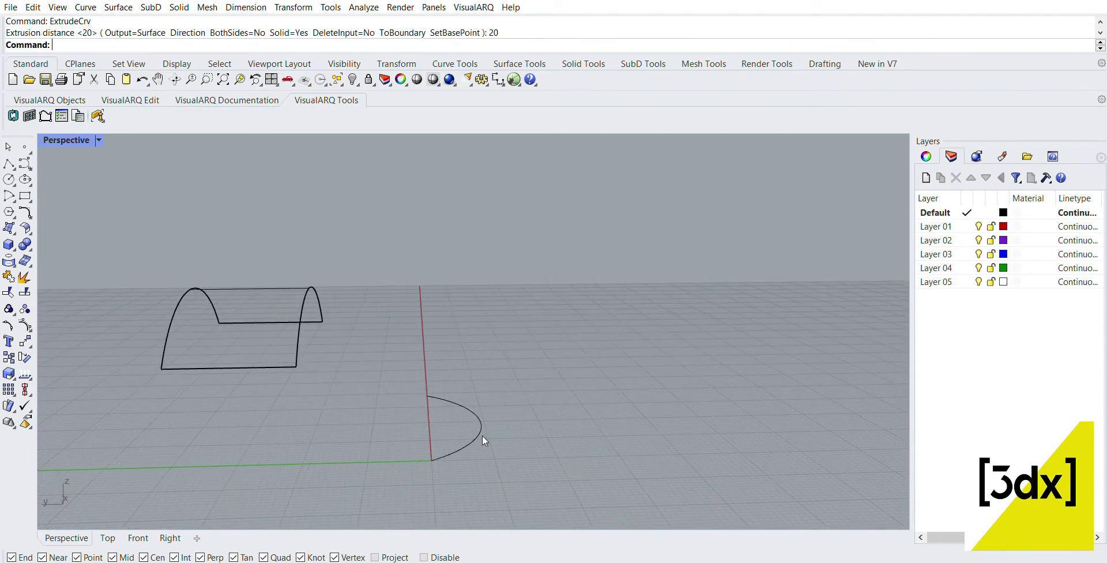
{"action": "left_click", "coordinate": [482, 435]}
{"action": "key", "text": "Return"}
{"action": "right_click_drag", "start_coordinate": [510, 479], "coordinate": [531, 482]}
{"action": "type", "text": "20"}
{"action": "key", "text": "Return"}
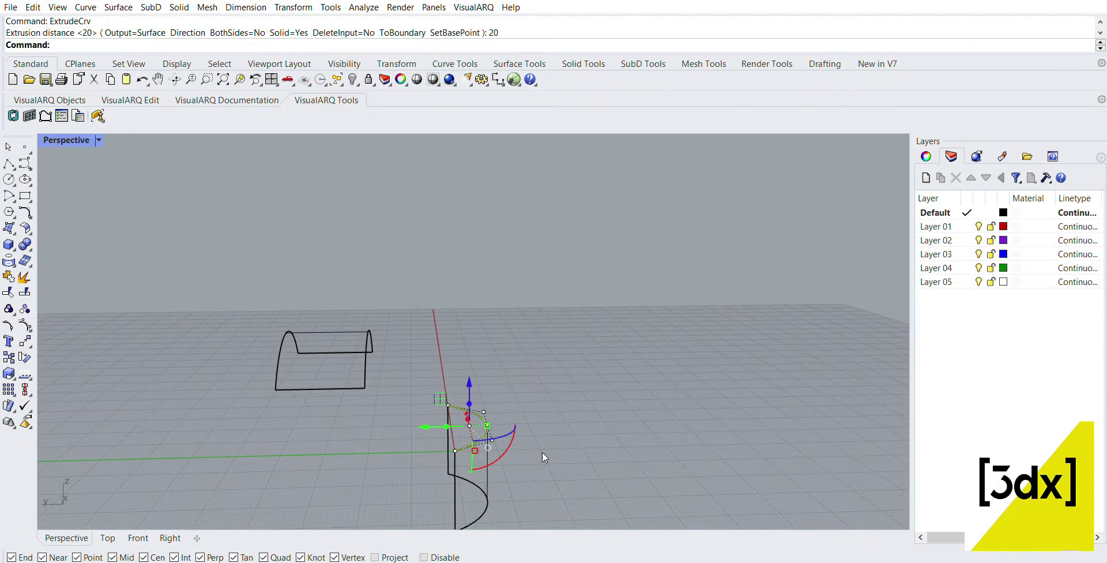
{"action": "left_click", "coordinate": [542, 447]}
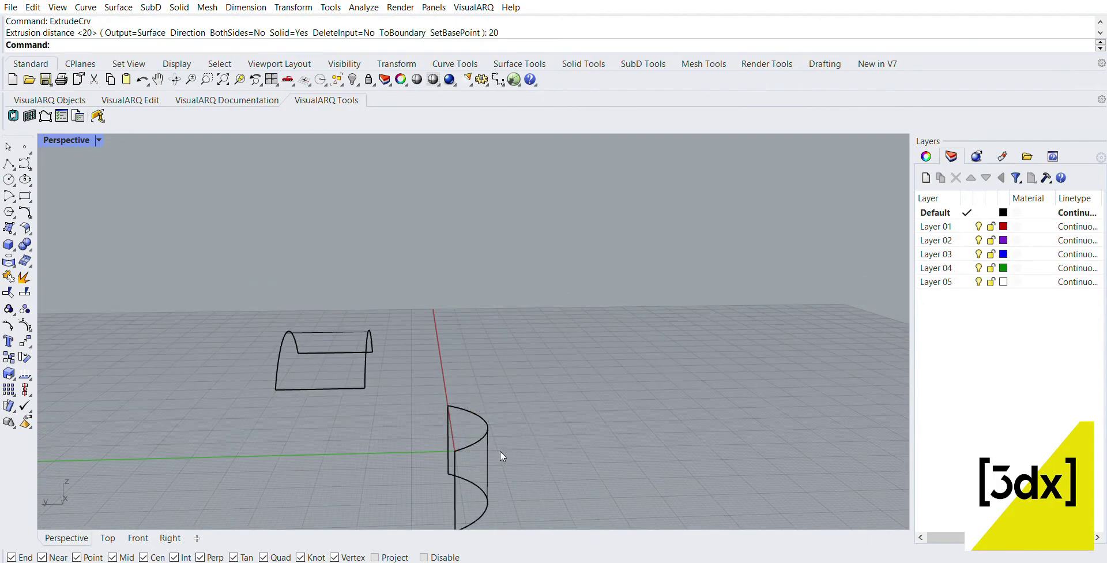
{"action": "type", "text": "BlendS"}
{"action": "key", "text": "Return"}
{"action": "right_click_drag", "start_coordinate": [421, 341], "coordinate": [393, 323]}
{"action": "left_click", "coordinate": [386, 320]}
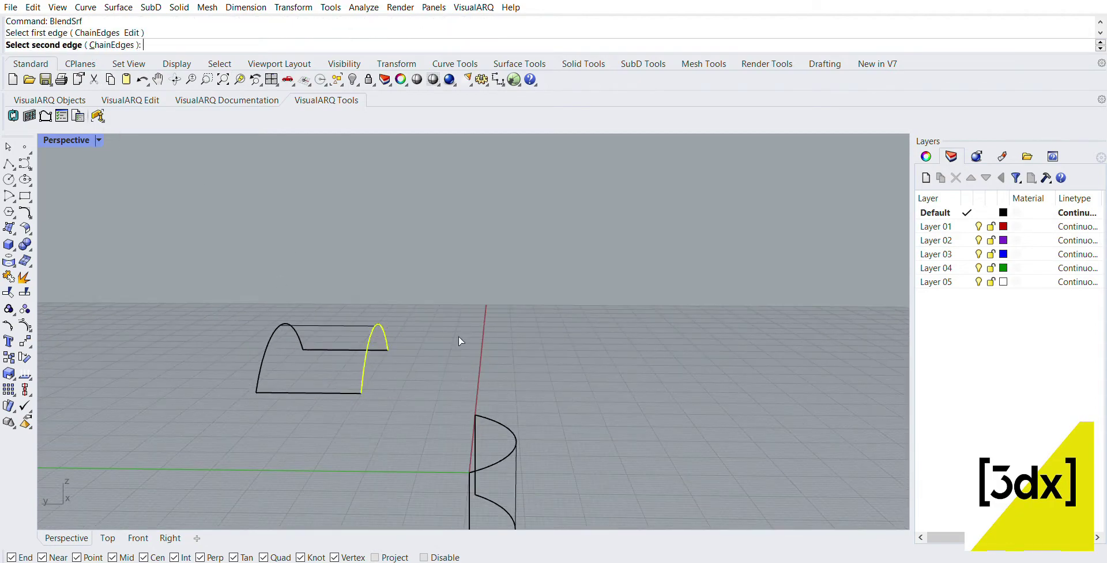
{"action": "key", "text": "Escape"}
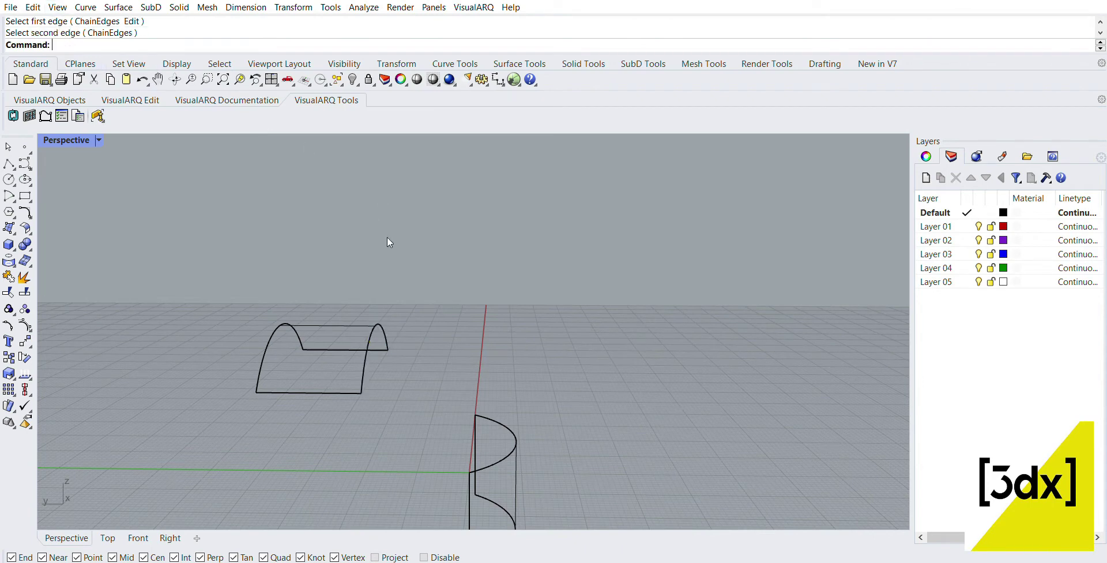
{"action": "right_click", "coordinate": [439, 316]}
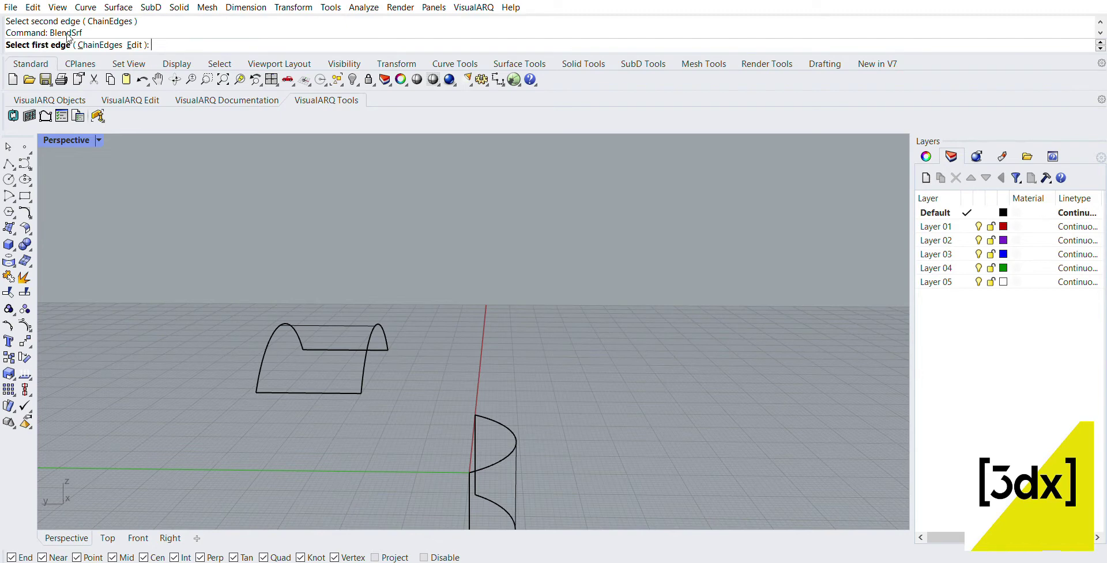
{"action": "left_click", "coordinate": [383, 318]}
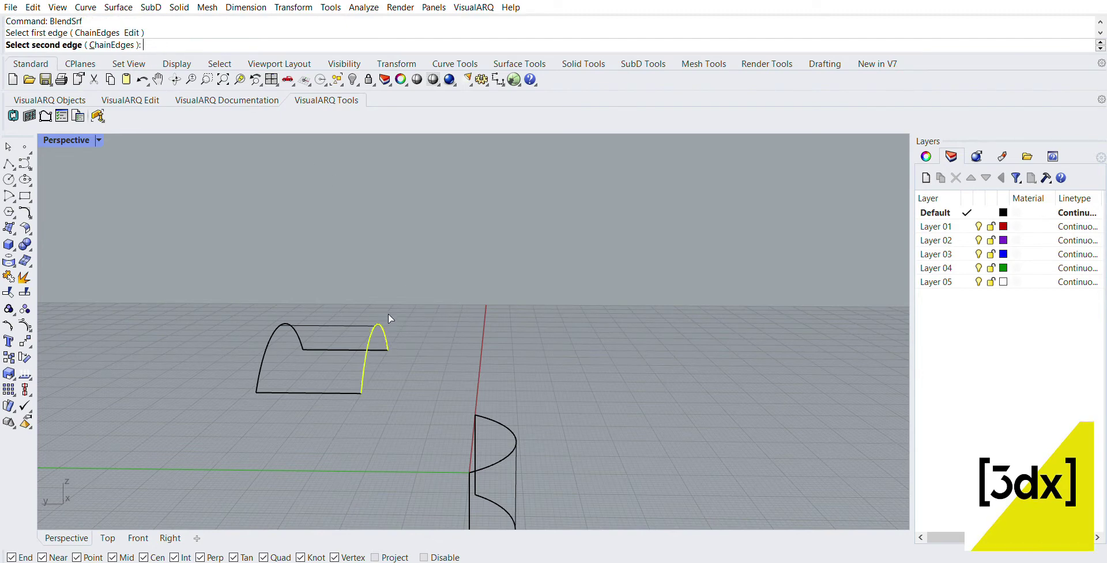
{"action": "left_click", "coordinate": [492, 447]}
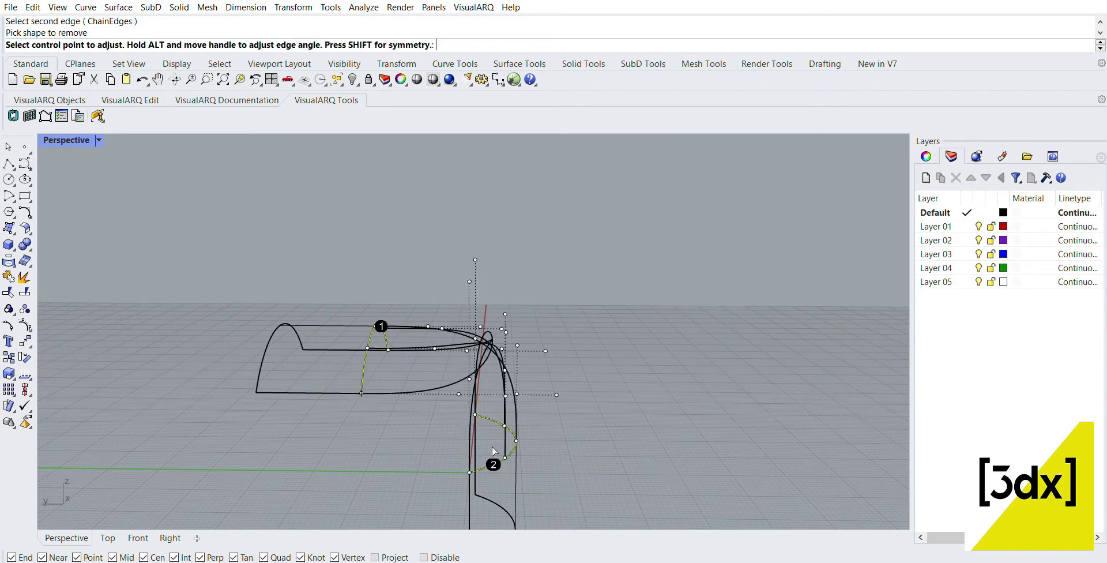
{"action": "right_click_drag", "start_coordinate": [546, 327], "coordinate": [494, 372]}
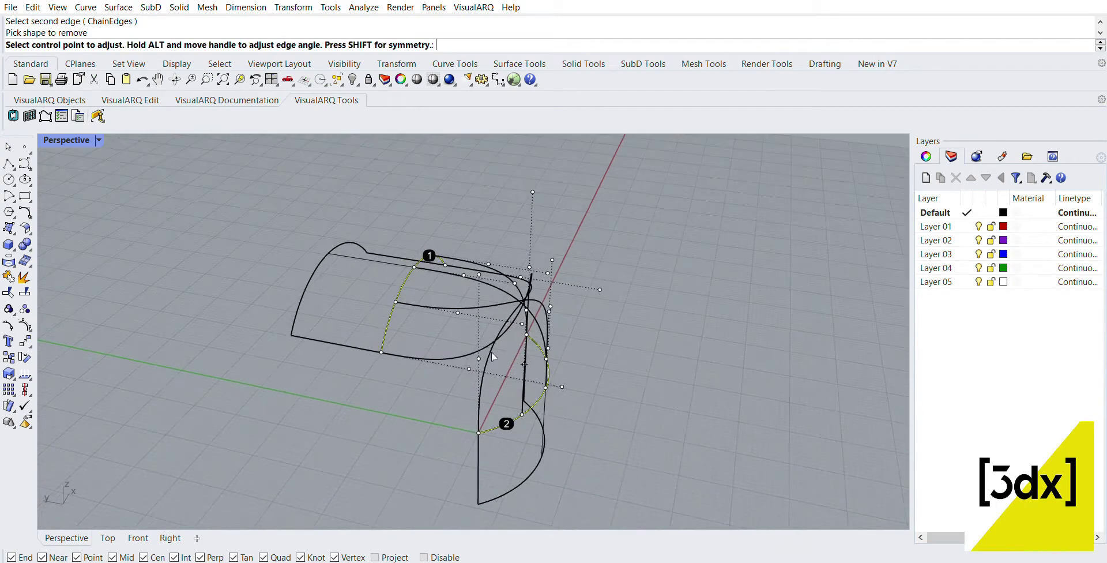
{"action": "scroll", "coordinate": [486, 345], "scroll_direction": "down", "scroll_amount": 5}
{"action": "scroll", "coordinate": [485, 350], "scroll_direction": "up", "scroll_amount": 4}
{"action": "key", "text": "Escape"}
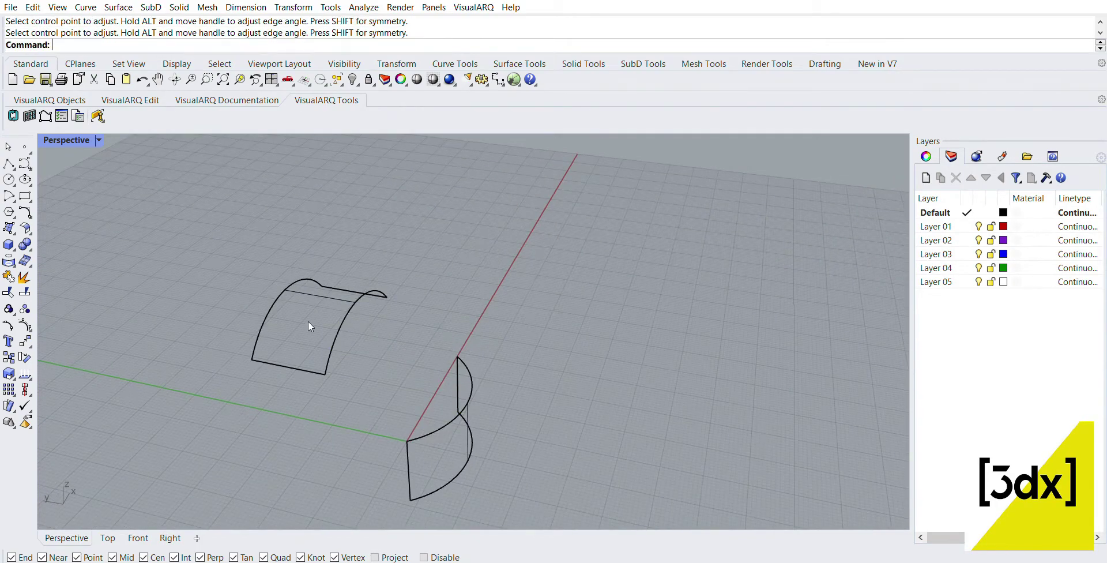
Step: Create a BlendSrf between the raised surface's near arc edge and the lower surface's top edge, extending the bulge at the first edge
{"action": "right_click", "coordinate": [338, 316]}
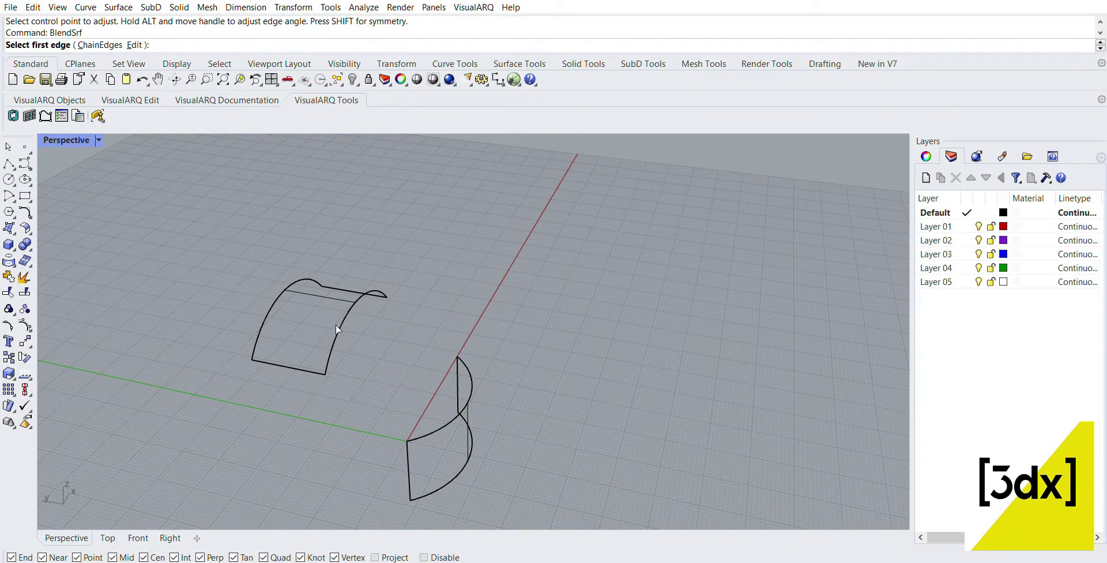
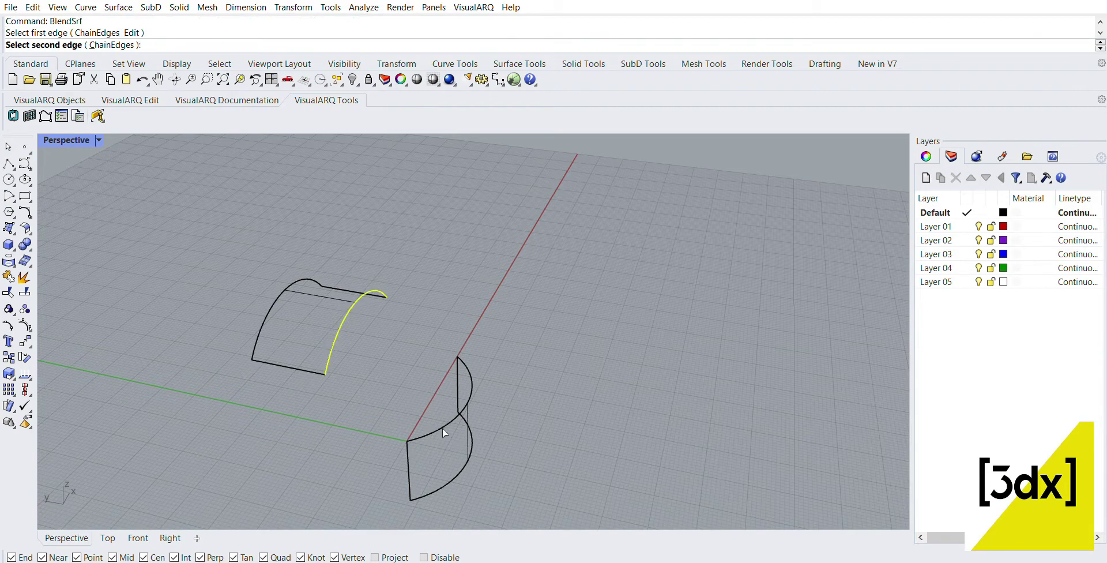
{"action": "left_click", "coordinate": [432, 415]}
{"action": "right_click_drag", "start_coordinate": [453, 414], "coordinate": [579, 320]}
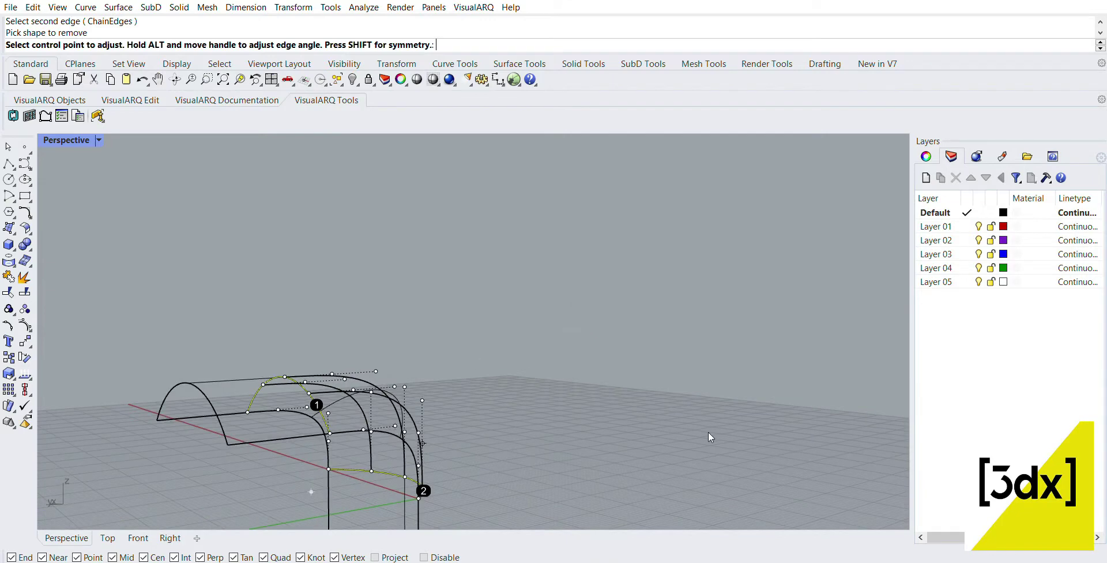
{"action": "right_click_drag", "start_coordinate": [558, 383], "coordinate": [516, 378]}
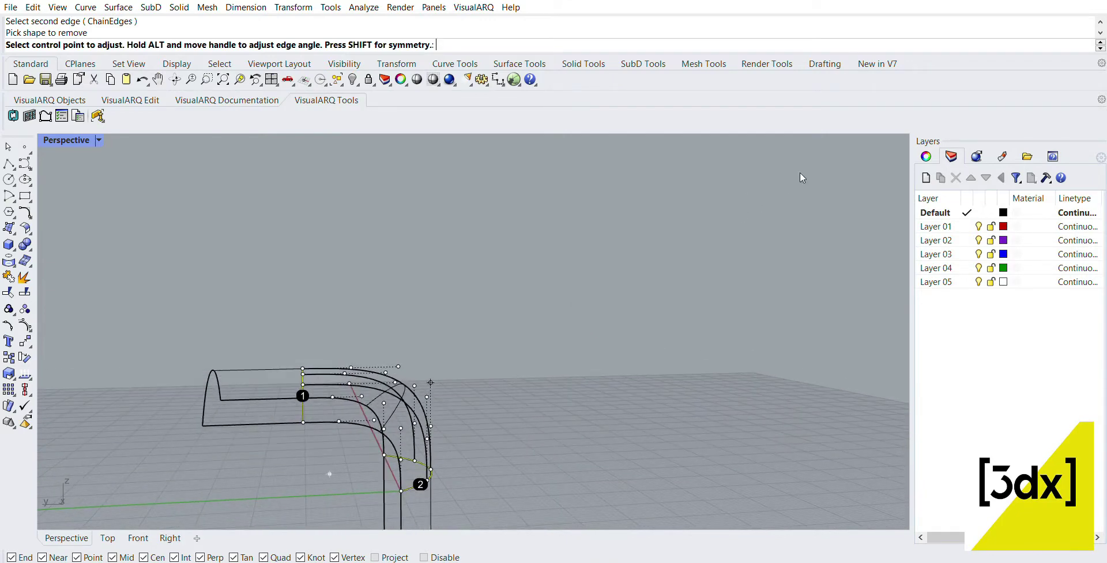
{"action": "left_click_drag", "start_coordinate": [754, 207], "coordinate": [784, 210]}
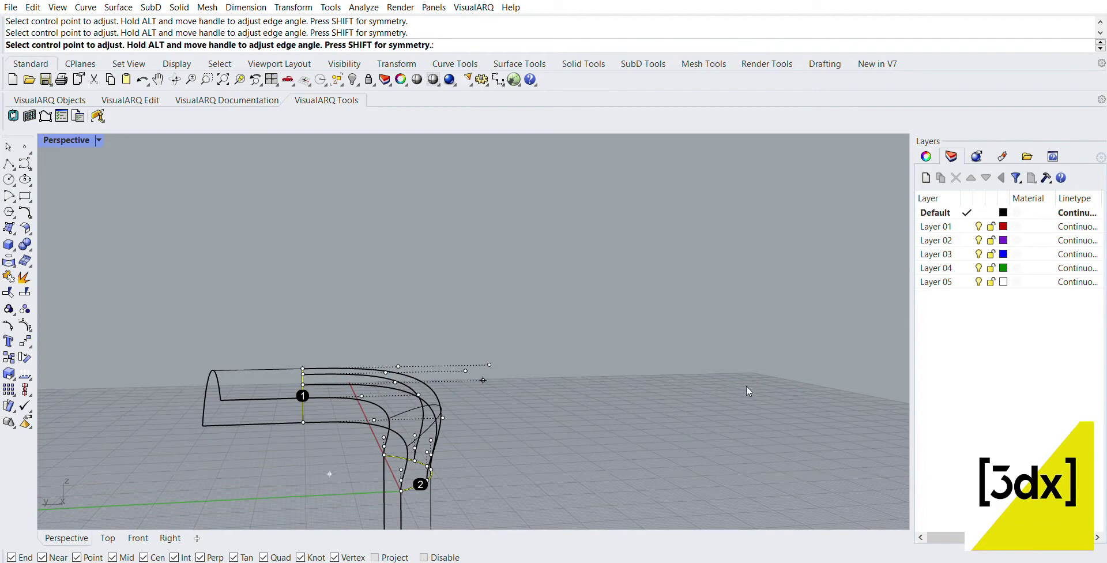
{"action": "left_click", "coordinate": [694, 429]}
{"action": "right_click_drag", "start_coordinate": [513, 382], "coordinate": [395, 360]}
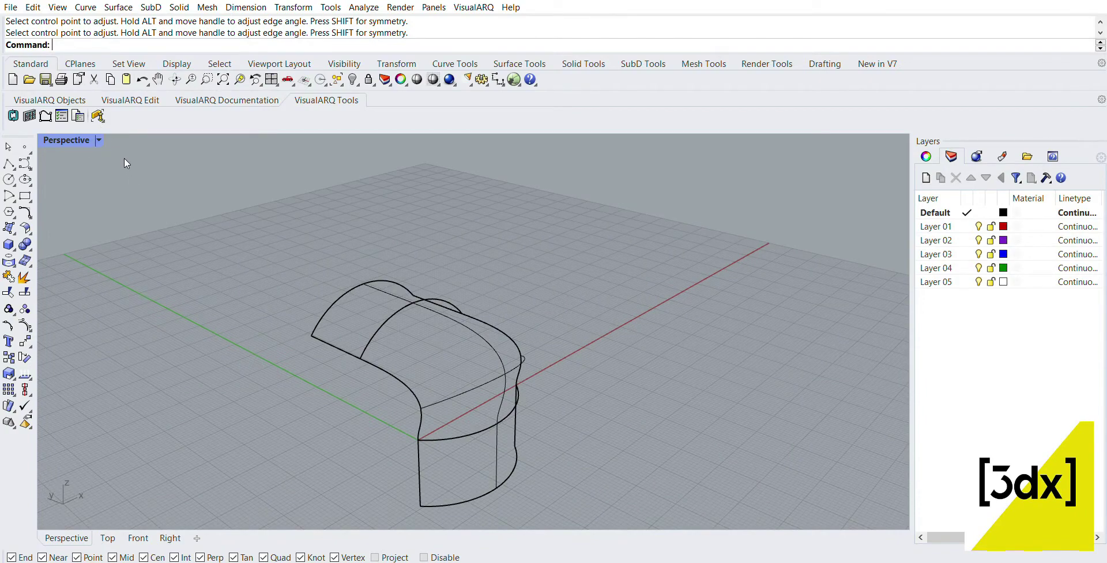
Step: Switch the viewport to Shaded display and delete both extruded surfaces and the upright arc curve beside the blend
{"action": "key", "text": "ctrl+alt+s"}
{"action": "mouse_move", "coordinate": [435, 389]}
{"action": "right_mouse_down"}
{"action": "mouse_move", "coordinate": [562, 369]}
{"action": "mouse_move", "coordinate": [541, 387]}
{"action": "right_mouse_up"}
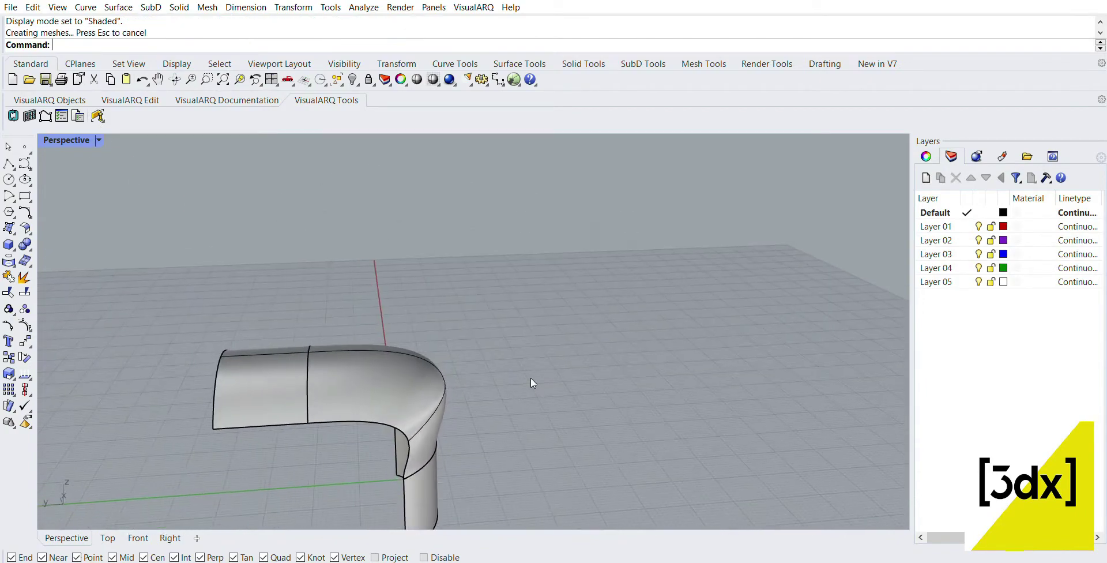
{"action": "left_click", "coordinate": [430, 479]}
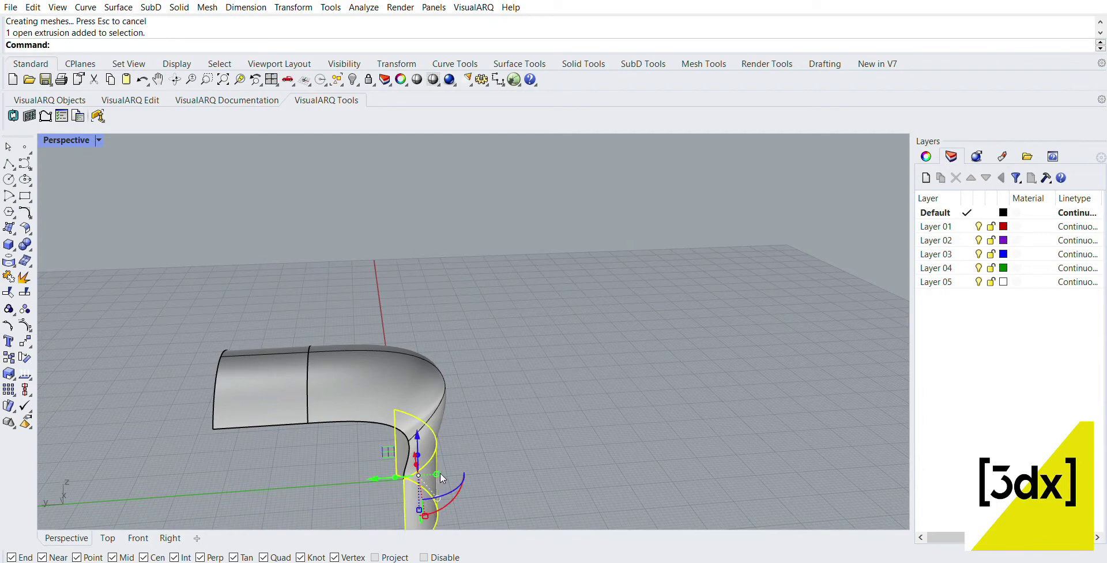
{"action": "key", "text": "Delete"}
{"action": "left_click", "coordinate": [246, 369]}
{"action": "key", "text": "Delete"}
{"action": "left_click_drag", "start_coordinate": [279, 306], "coordinate": [349, 481]}
{"action": "key", "text": "Delete"}
{"action": "right_click_drag", "start_coordinate": [355, 448], "coordinate": [393, 432]}
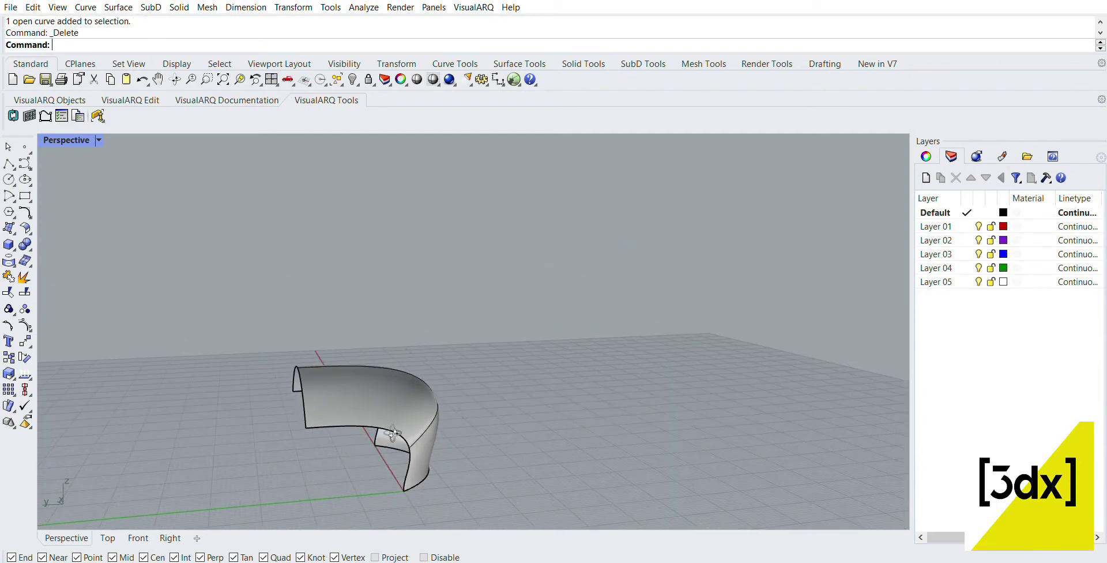
Step: Create the flattened UV outline of the blended surface with CreateUVCrv, without adding any points or curves
{"action": "right_click_drag", "start_coordinate": [529, 517], "coordinate": [444, 468]}
{"action": "scroll", "coordinate": [471, 369], "scroll_direction": "up", "scroll_amount": 3}
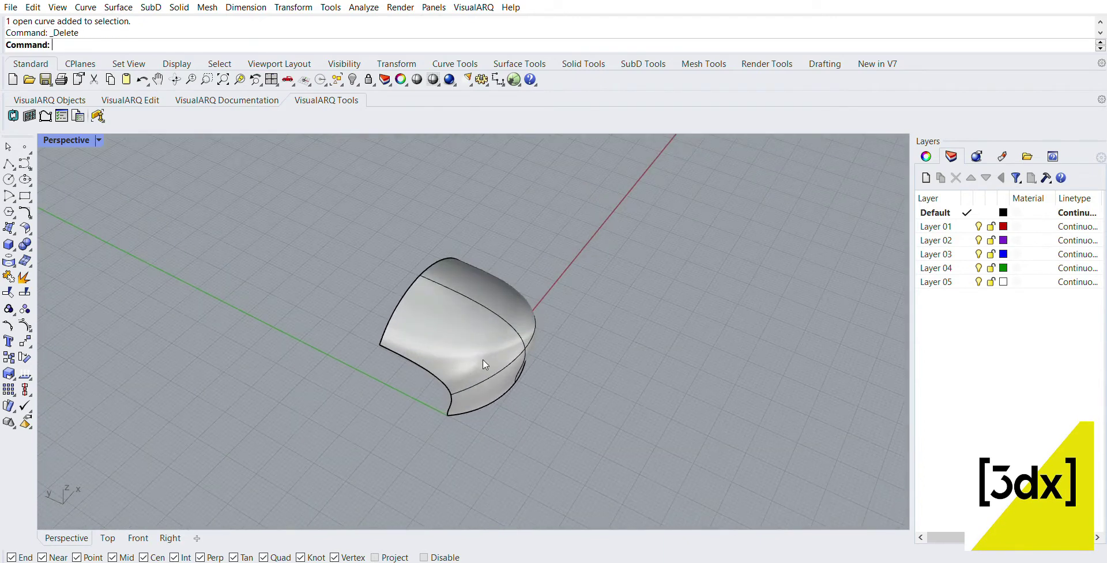
{"action": "type", "text": "CreateUVCrv"}
{"action": "key", "text": "Return"}
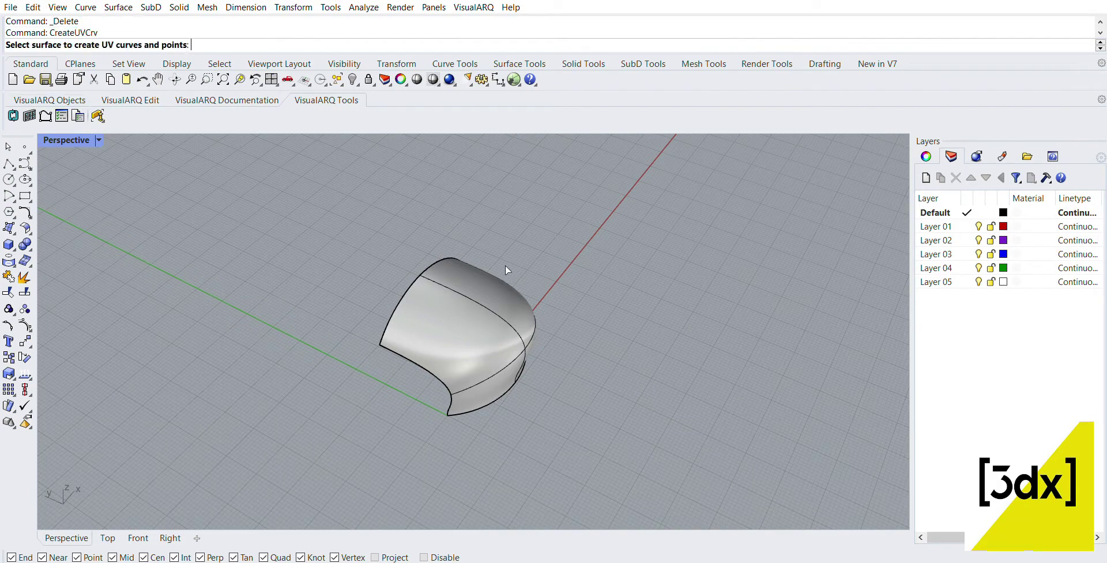
{"action": "left_click", "coordinate": [452, 350]}
{"action": "key", "text": "Return"}
Step: Move the flat UV outline along positive X, well clear of the blended surface and beyond the grid
{"action": "right_click_drag", "start_coordinate": [485, 327], "coordinate": [393, 361]}
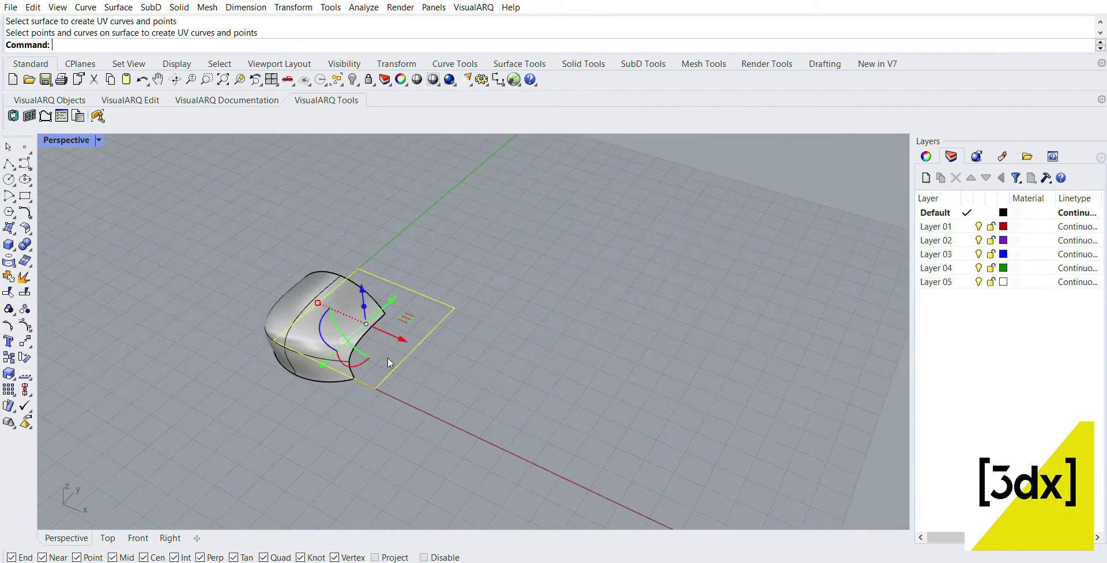
{"action": "left_click_drag", "start_coordinate": [402, 324], "coordinate": [754, 461]}
{"action": "scroll", "coordinate": [592, 275], "scroll_direction": "down", "scroll_amount": 9}
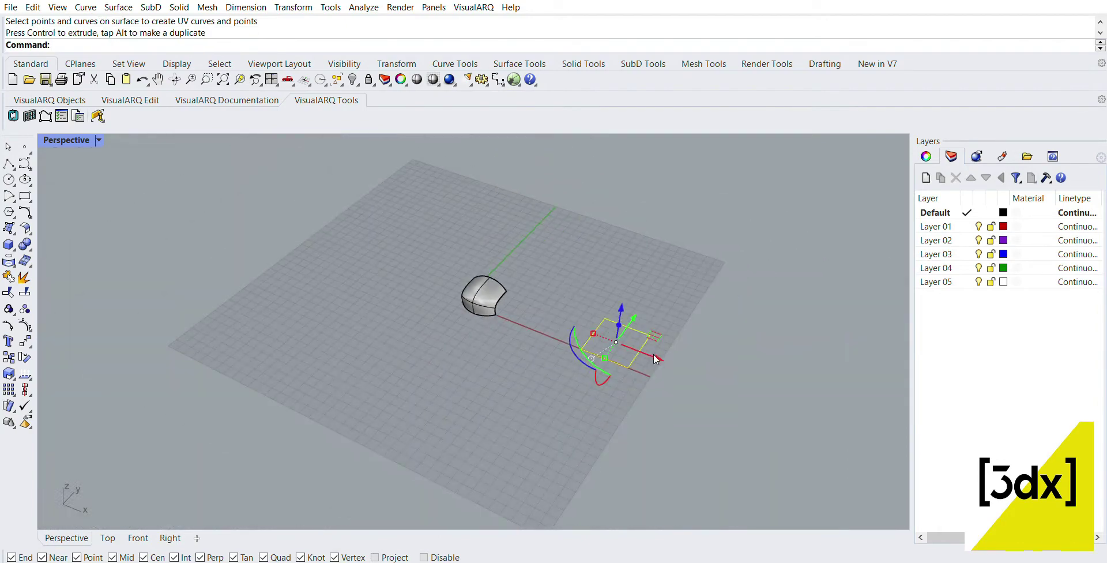
{"action": "scroll", "coordinate": [653, 354], "scroll_direction": "up", "scroll_amount": 5}
{"action": "left_click_drag", "start_coordinate": [627, 330], "coordinate": [875, 426]}
{"action": "left_click", "coordinate": [687, 375]}
{"action": "scroll", "coordinate": [517, 320], "scroll_direction": "down", "scroll_amount": 8}
{"action": "right_click_drag", "start_coordinate": [518, 321], "coordinate": [674, 340]}
{"action": "scroll", "coordinate": [595, 214], "scroll_direction": "up", "scroll_amount": 8}
{"action": "scroll", "coordinate": [678, 298], "scroll_direction": "up", "scroll_amount": 4}
{"action": "scroll", "coordinate": [691, 335], "scroll_direction": "up", "scroll_amount": 2}
{"action": "scroll", "coordinate": [503, 259], "scroll_direction": "down", "scroll_amount": 3}
{"action": "scroll", "coordinate": [615, 330], "scroll_direction": "up", "scroll_amount": 2}
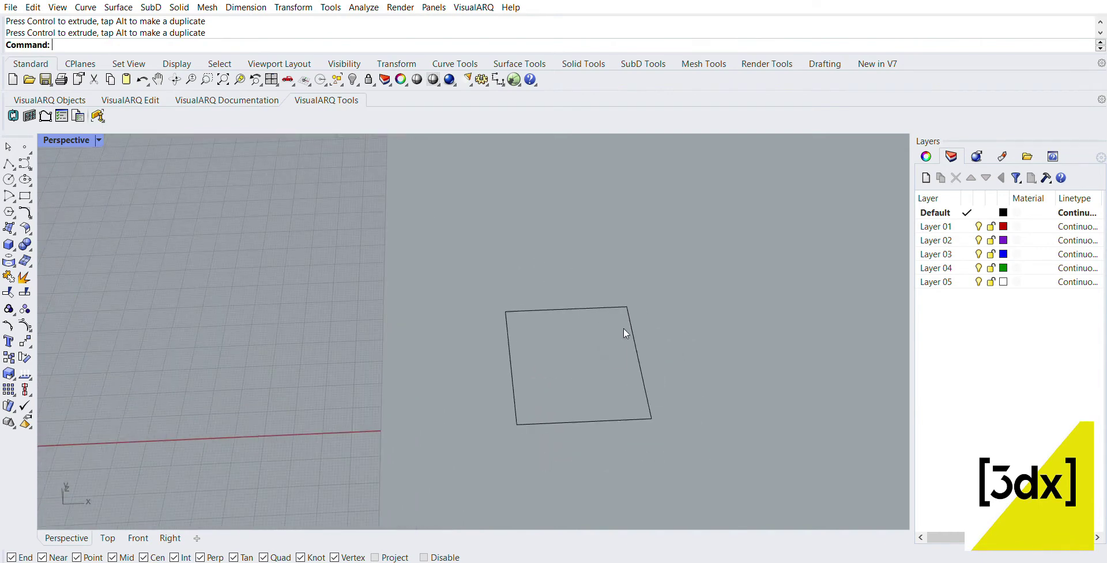
{"action": "left_click", "coordinate": [578, 308]}
{"action": "type", "text": "Divide"}
{"action": "key", "text": "Return"}
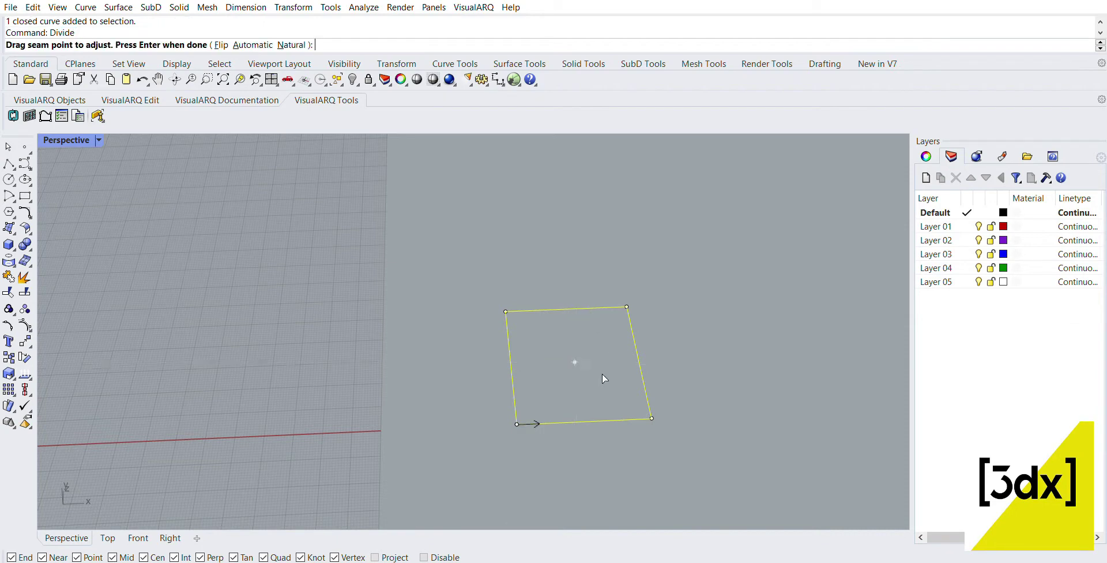
{"action": "key", "text": "Return"}
{"action": "key", "text": "Return"}
{"action": "left_click", "coordinate": [663, 456]}
Step: Explode the closed UV outline into separate edge lines
{"action": "left_click", "coordinate": [634, 419]}
{"action": "type", "text": "ex"}
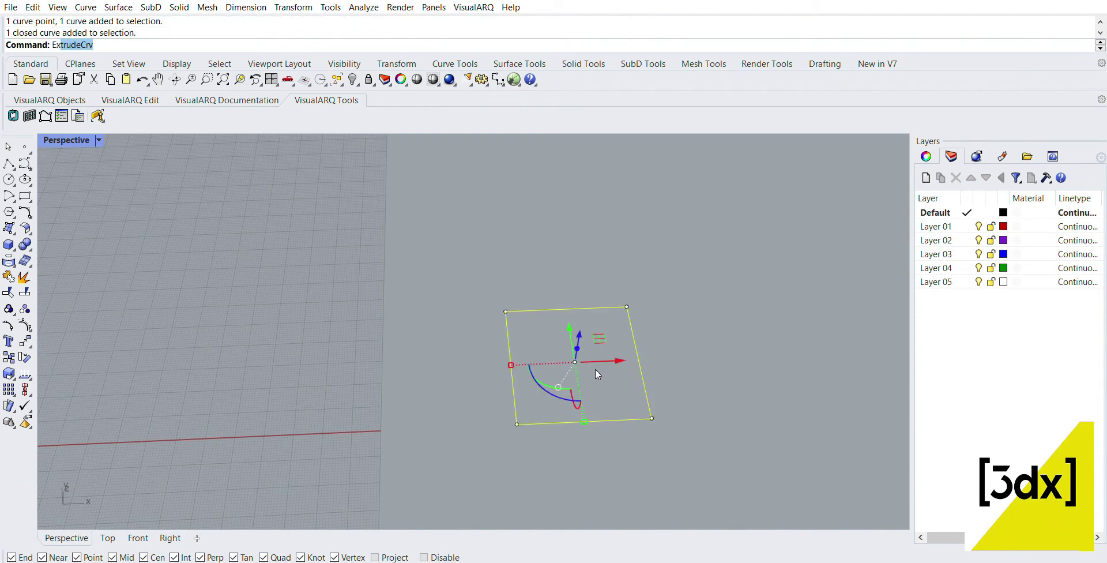
{"action": "type", "text": "plode"}
{"action": "key", "text": "Return"}
{"action": "left_click", "coordinate": [611, 383]}
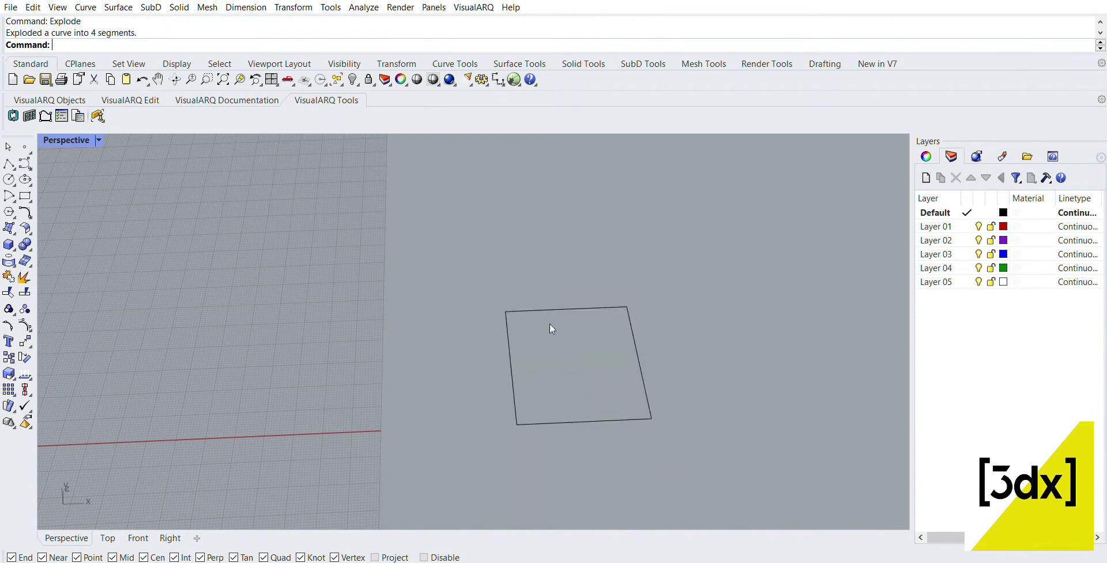
Step: Divide each of the outline's four edges into 7 segments with marked ends
{"action": "type", "text": "div"}
{"action": "key", "text": "Return"}
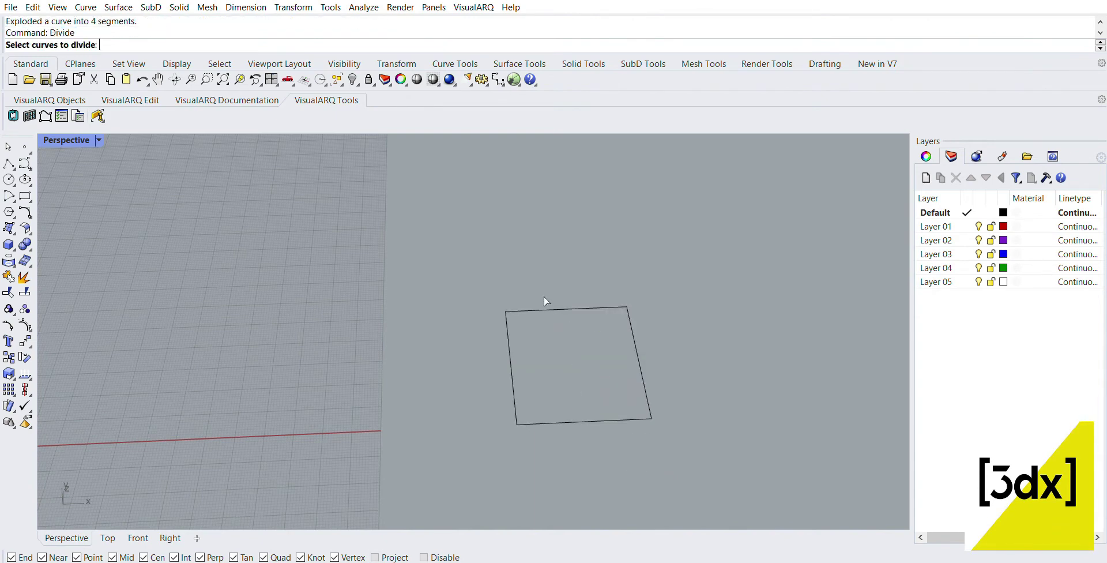
{"action": "key", "text": "Return"}
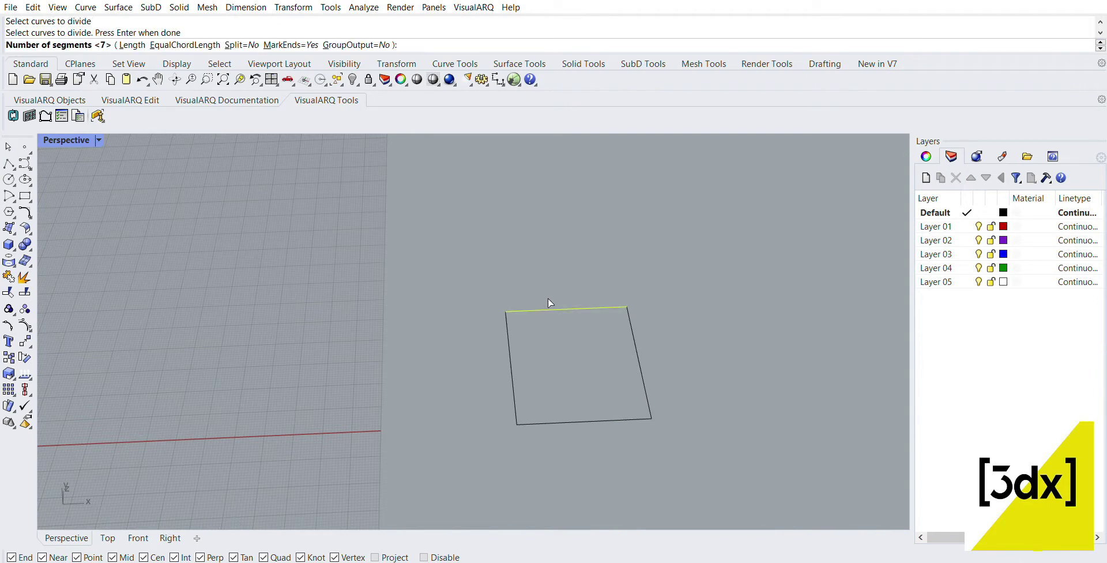
{"action": "key", "text": "Return"}
{"action": "key", "text": "Return"}
{"action": "left_click", "coordinate": [575, 418]}
{"action": "key", "text": "Return"}
{"action": "key", "text": "Return"}
{"action": "left_click", "coordinate": [645, 357]}
{"action": "key", "text": "Return"}
{"action": "key", "text": "Return"}
{"action": "key", "text": "Return"}
{"action": "left_click", "coordinate": [510, 347]}
{"action": "key", "text": "Return"}
{"action": "key", "text": "Return"}
Step: Draw two lines across the outline, joining the opposite division points nearest its upper-left corner, one in each direction
{"action": "scroll", "coordinate": [515, 349], "scroll_direction": "up", "scroll_amount": 3}
{"action": "type", "text": "line"}
{"action": "key", "text": "Return"}
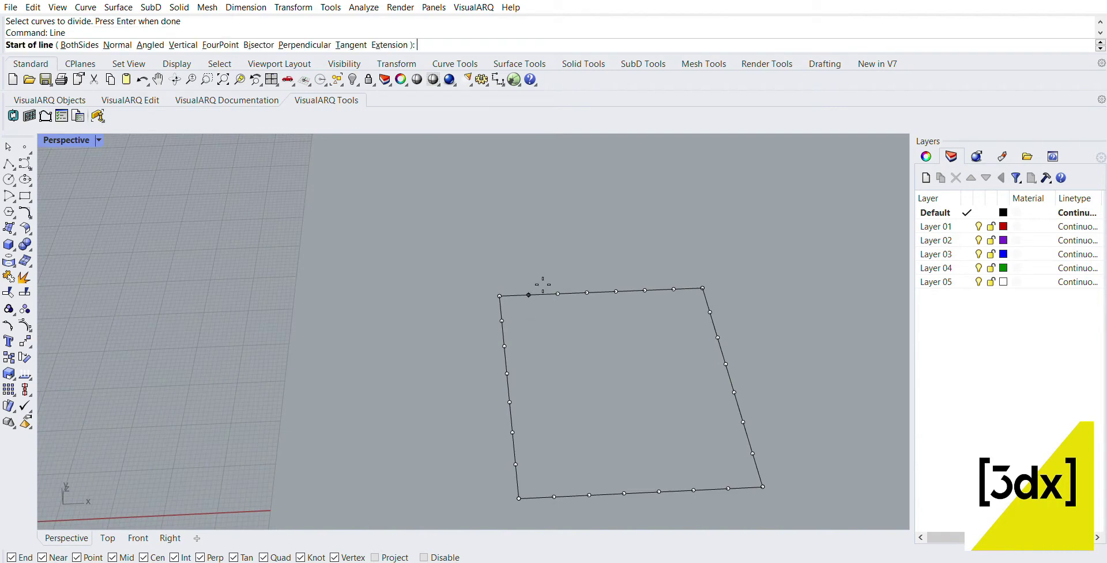
{"action": "left_click", "coordinate": [529, 294]}
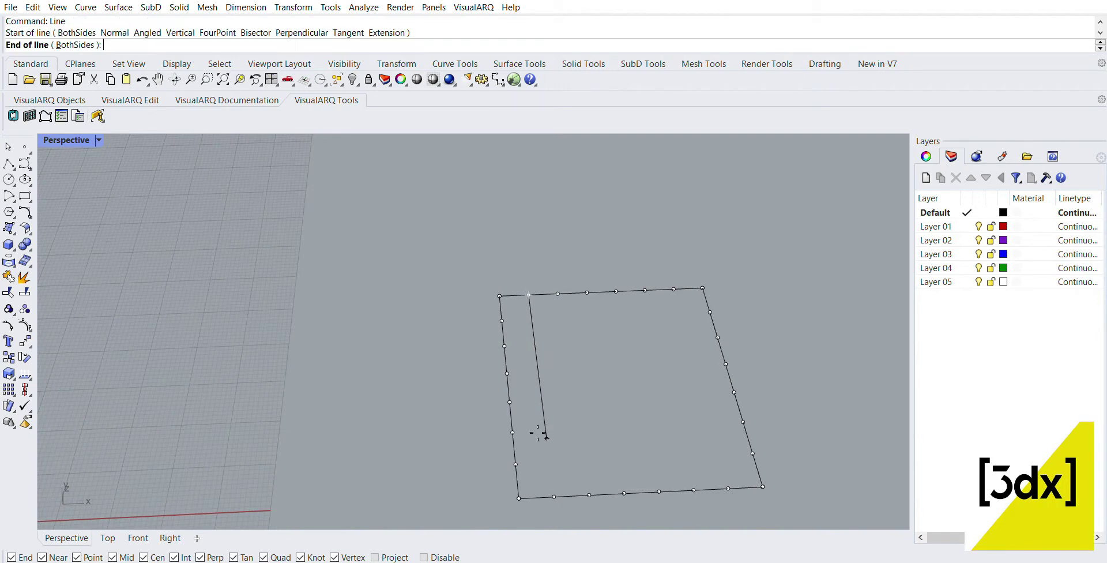
{"action": "left_click", "coordinate": [555, 495]}
{"action": "key", "text": "Return"}
{"action": "left_click", "coordinate": [501, 320]}
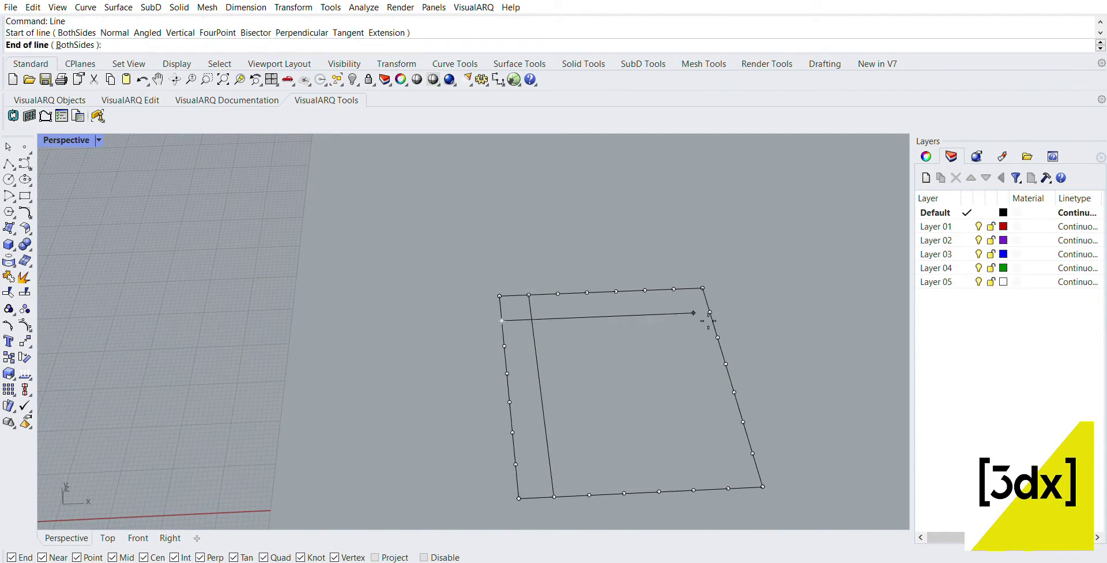
{"action": "left_click", "coordinate": [709, 312]}
Step: Trim the two crossing lines at their intersection so that only the small upper-left corner cell is enclosed
{"action": "scroll", "coordinate": [482, 305], "scroll_direction": "up", "scroll_amount": 2}
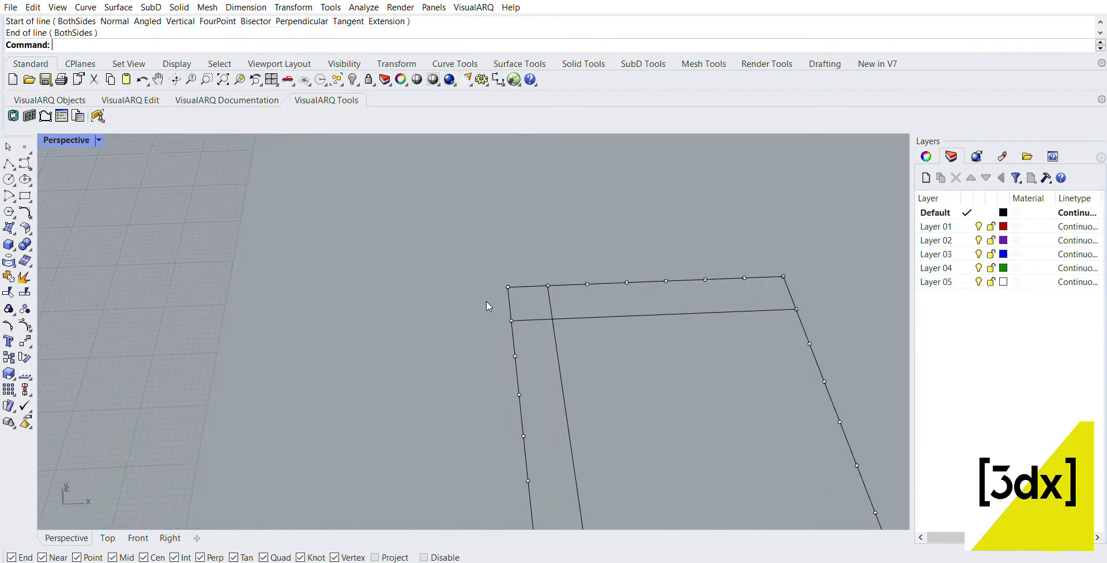
{"action": "scroll", "coordinate": [550, 320], "scroll_direction": "up", "scroll_amount": 2}
{"action": "scroll", "coordinate": [549, 300], "scroll_direction": "up", "scroll_amount": 1}
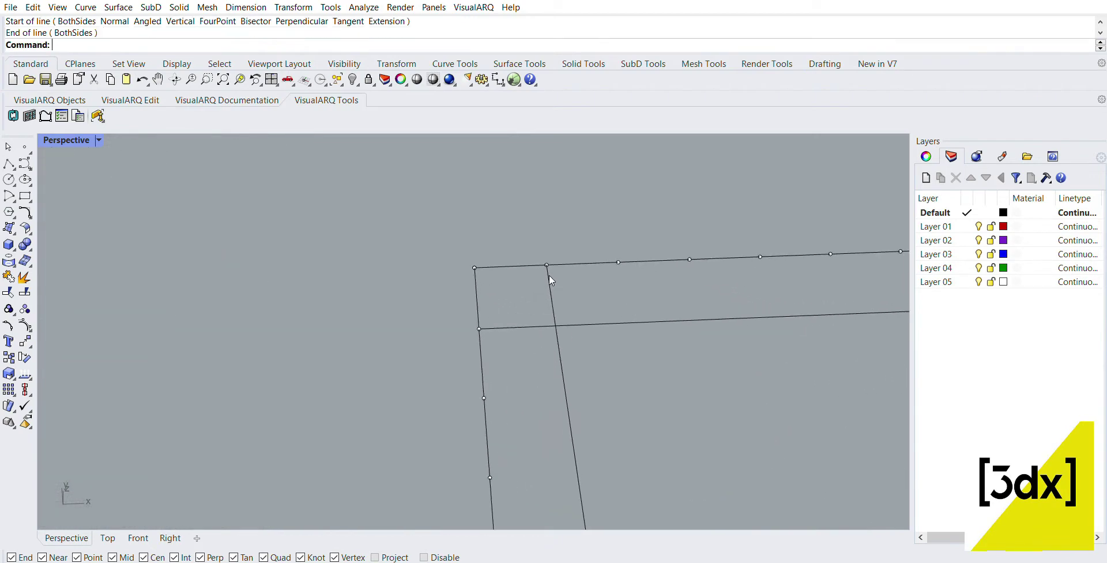
{"action": "scroll", "coordinate": [527, 293], "scroll_direction": "up", "scroll_amount": 1}
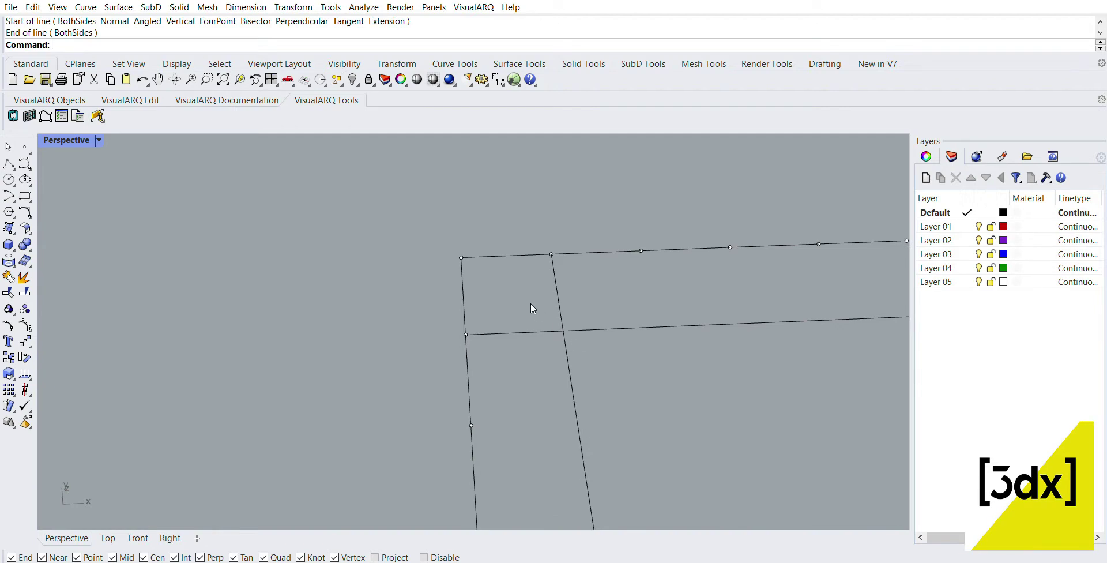
{"action": "left_click_drag", "start_coordinate": [649, 374], "coordinate": [561, 313]}
{"action": "type", "text": "trim"}
{"action": "key", "text": "Return"}
{"action": "left_click", "coordinate": [563, 363]}
{"action": "key", "text": "Return"}
{"action": "key", "text": "Escape"}
Step: Draw lines from the midpoint of the cell's left edge to the midpoint and both ends of its right edge
{"action": "type", "text": "l"}
{"action": "key", "text": "Return"}
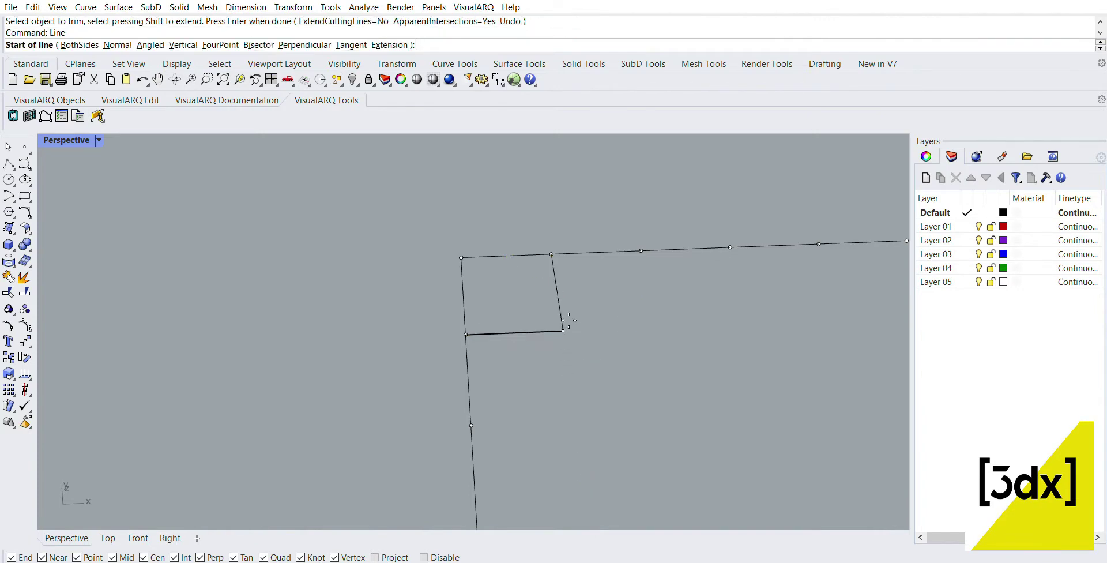
{"action": "left_click", "coordinate": [552, 256]}
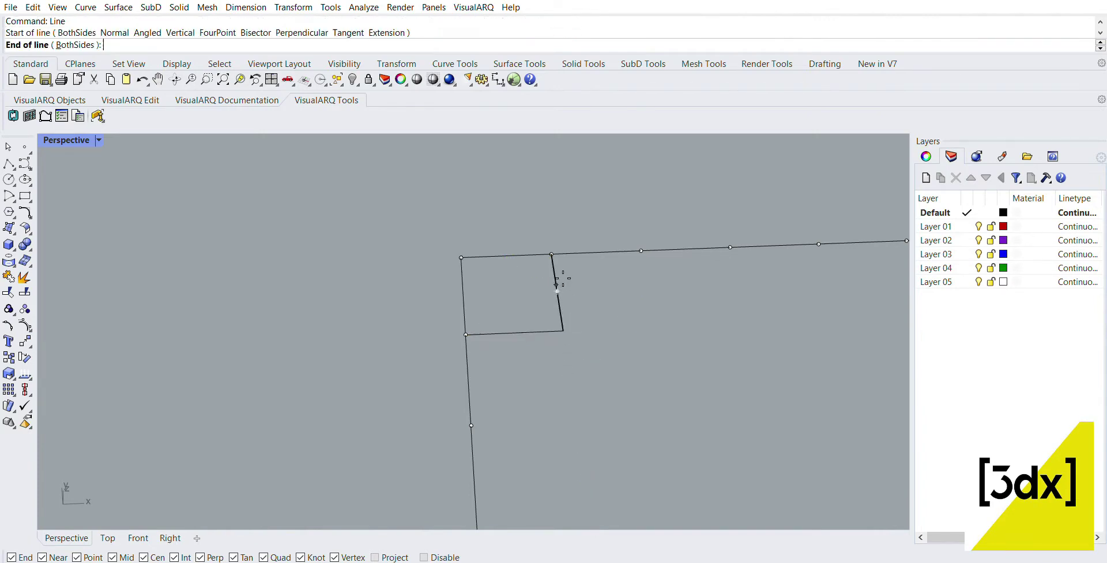
{"action": "left_click", "coordinate": [463, 295]}
{"action": "key", "text": "Return"}
{"action": "left_click", "coordinate": [563, 331]}
{"action": "left_click", "coordinate": [464, 295]}
{"action": "key", "text": "Return"}
{"action": "left_click", "coordinate": [463, 294]}
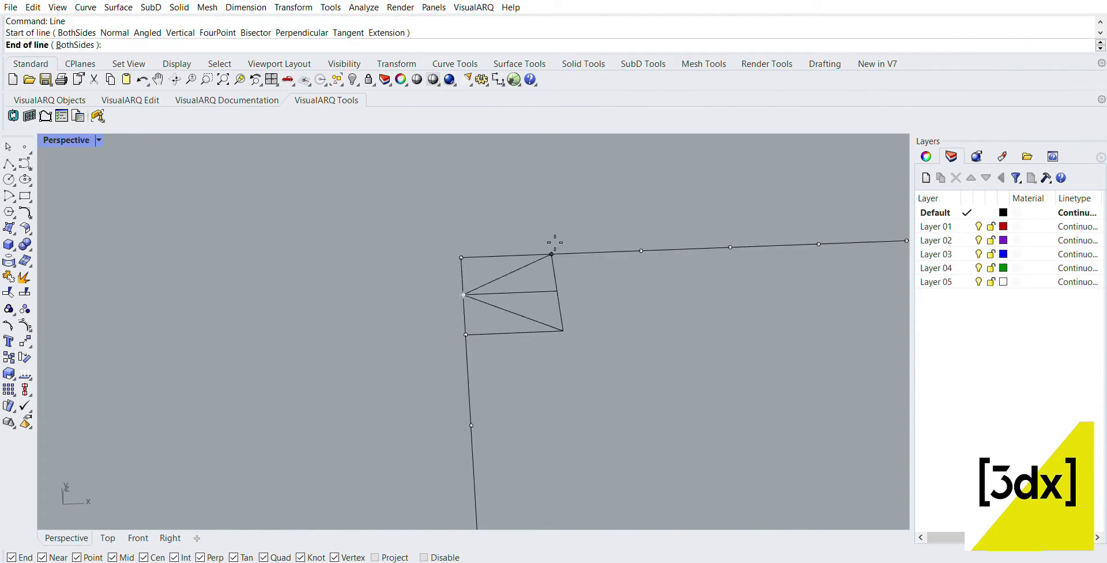
{"action": "left_click", "coordinate": [552, 254]}
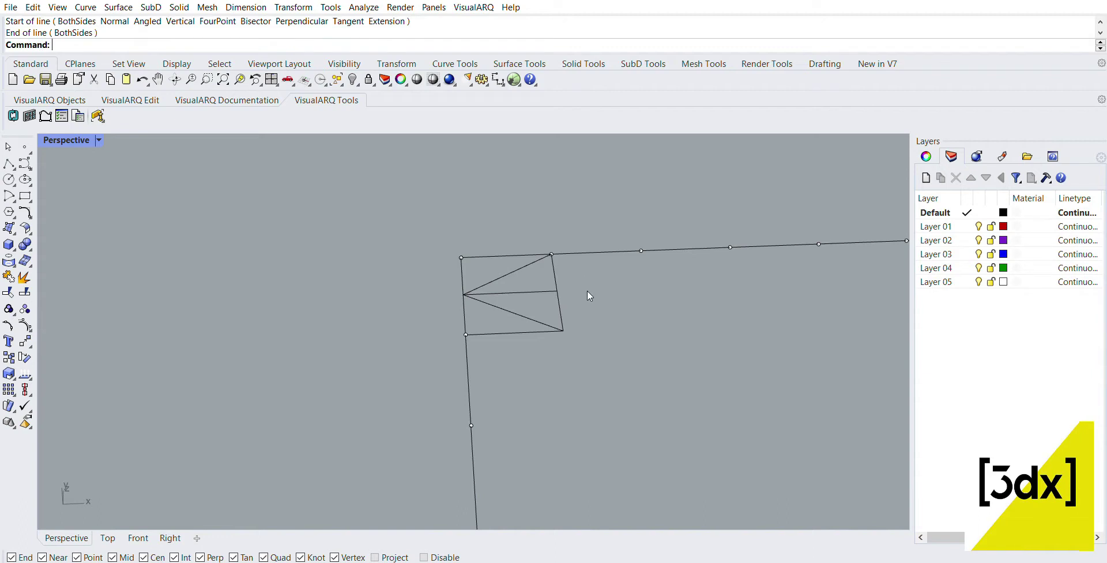
Step: Mirror the cell's two diagonals across its right edge to form a rhombus
{"action": "left_click", "coordinate": [506, 310]}
{"action": "left_click", "coordinate": [503, 274], "text": "shift"}
{"action": "type", "text": "Mirror"}
{"action": "key", "text": "Return"}
{"action": "left_click", "coordinate": [563, 330]}
{"action": "left_click", "coordinate": [551, 253]}
{"action": "key", "text": "Escape"}
Step: Copy the cell's right edge from its midpoint to the rhombus's far tip
{"action": "right_click_drag", "start_coordinate": [653, 274], "coordinate": [517, 275]}
{"action": "scroll", "coordinate": [517, 274], "scroll_direction": "down", "scroll_amount": 4}
{"action": "right_click_drag", "start_coordinate": [629, 199], "coordinate": [559, 218]}
{"action": "left_click", "coordinate": [557, 218]}
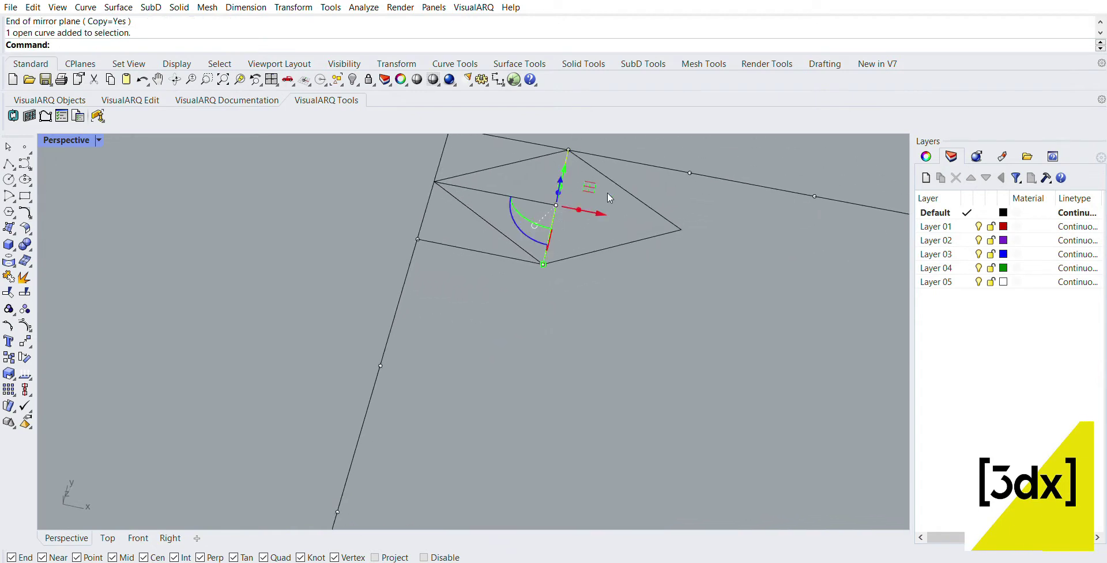
{"action": "type", "text": "Copy"}
{"action": "key", "text": "Return"}
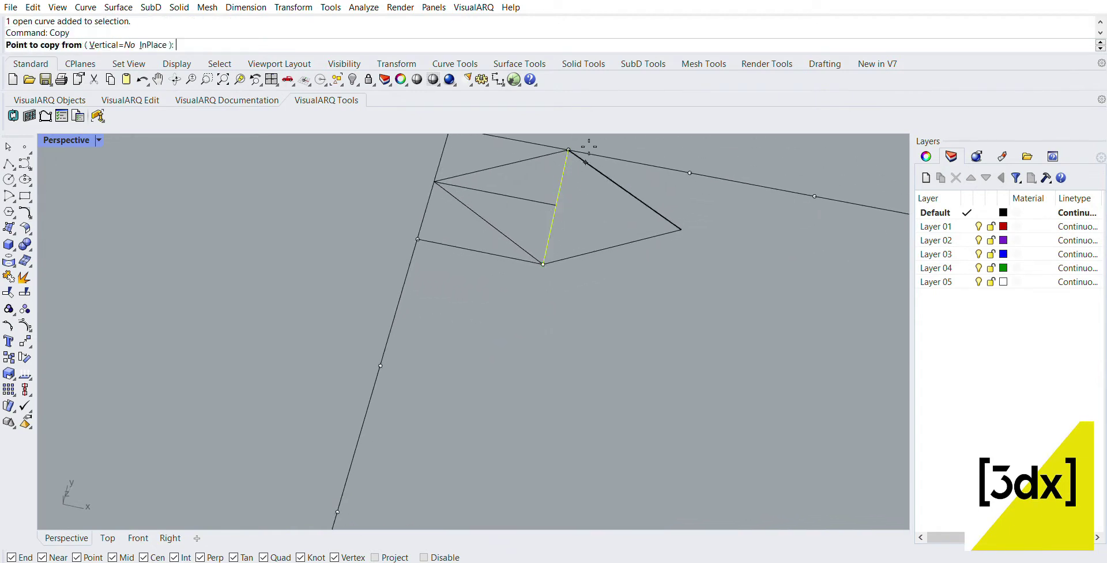
{"action": "left_click", "coordinate": [556, 206]}
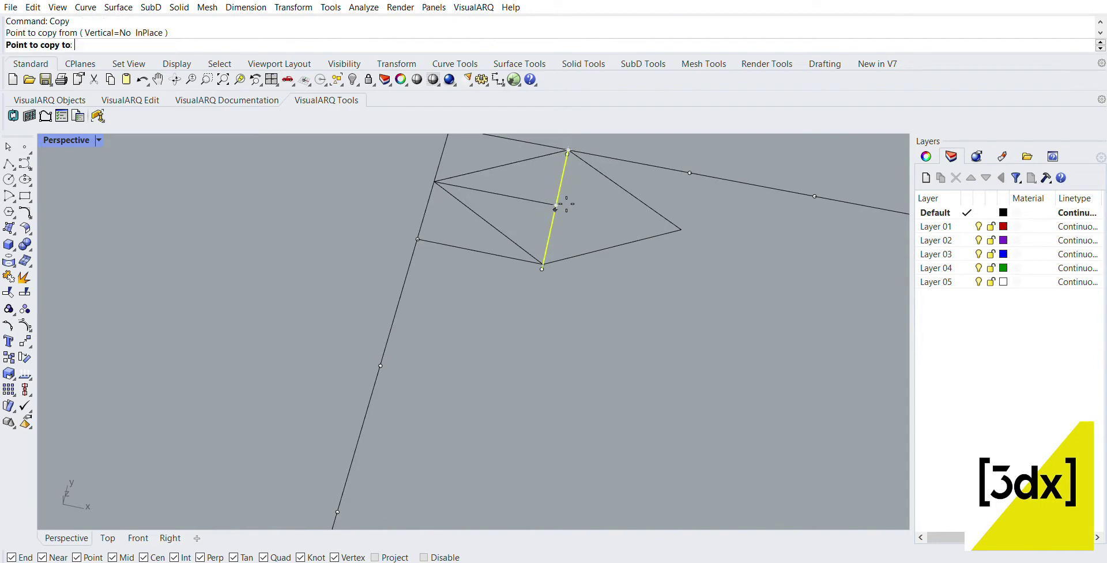
{"action": "left_click", "coordinate": [681, 229]}
{"action": "key", "text": "Return"}
Step: Delete the outline's four edge lines and the division points on its left, right and lower sides
{"action": "right_click_drag", "start_coordinate": [684, 219], "coordinate": [468, 196]}
{"action": "scroll", "coordinate": [467, 176], "scroll_direction": "down", "scroll_amount": 5}
{"action": "left_click_drag", "start_coordinate": [721, 377], "coordinate": [614, 163]}
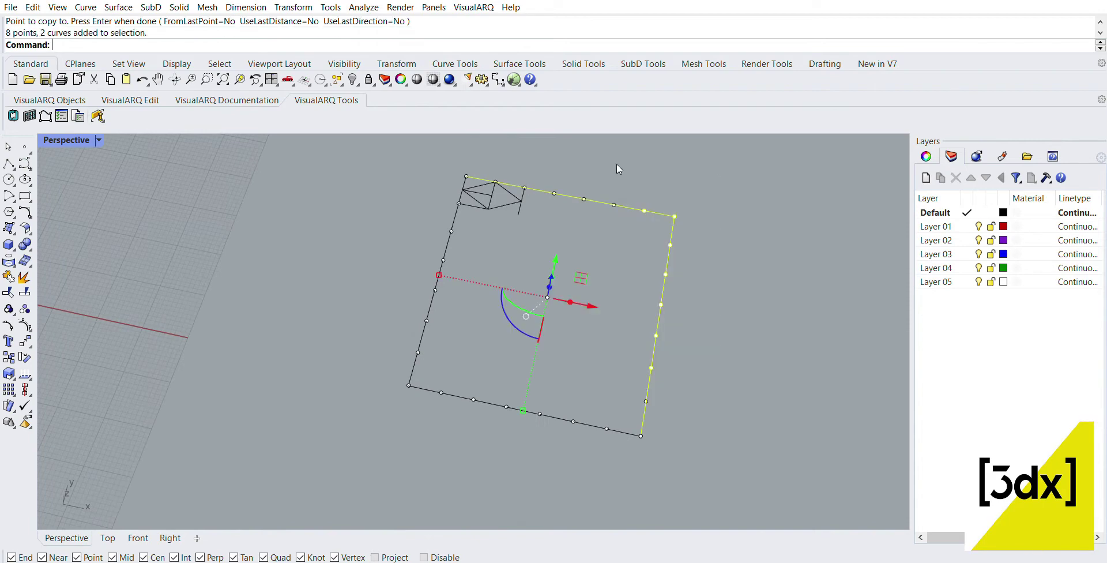
{"action": "key", "text": "Delete"}
{"action": "left_click_drag", "start_coordinate": [659, 311], "coordinate": [376, 467]}
{"action": "key", "text": "Delete"}
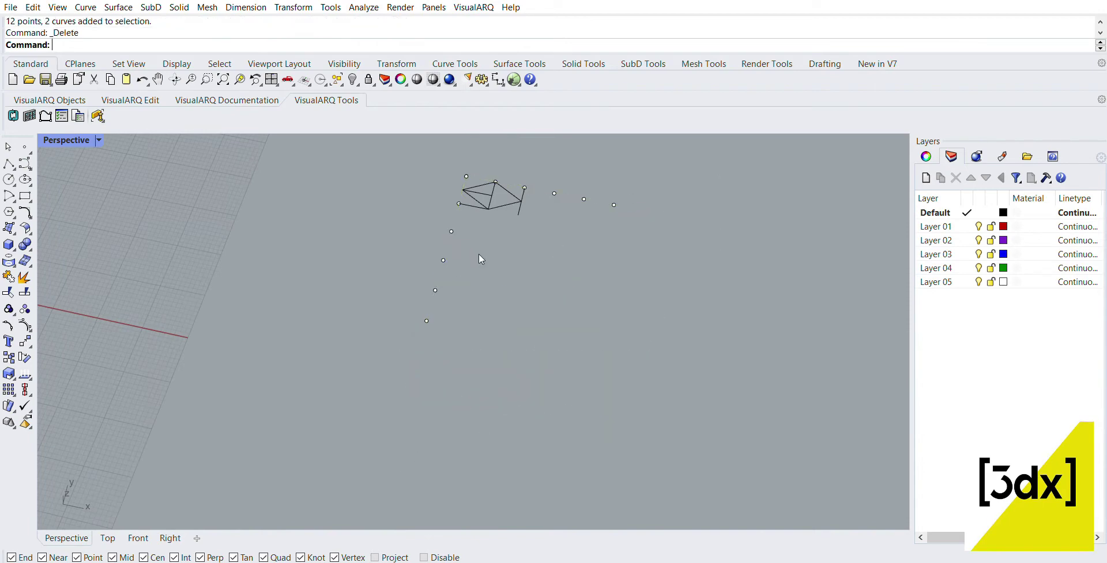
{"action": "left_click_drag", "start_coordinate": [419, 169], "coordinate": [484, 337]}
{"action": "key", "text": "Delete"}
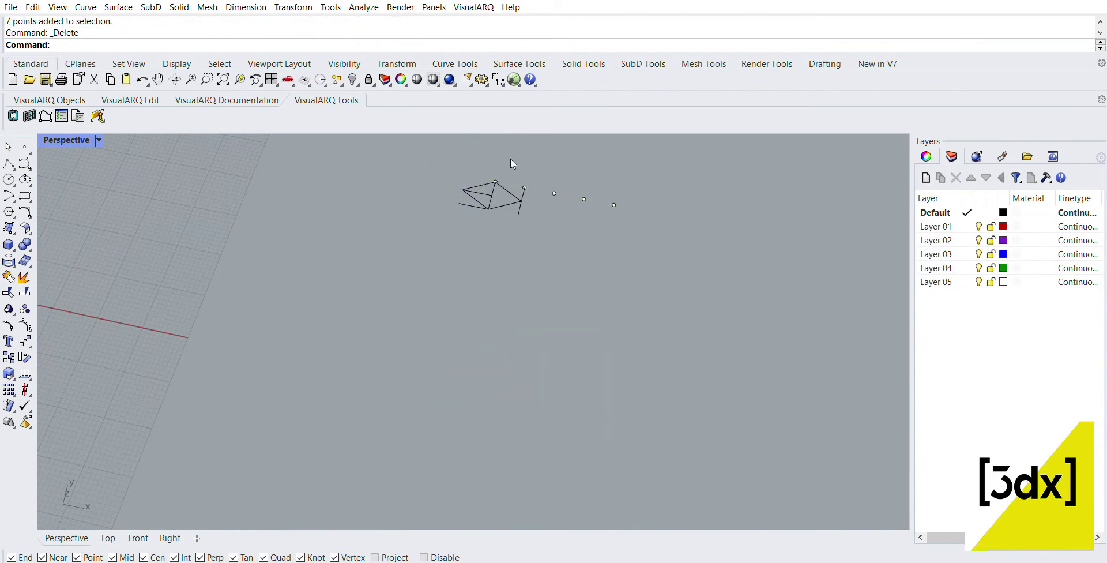
{"action": "scroll", "coordinate": [484, 161], "scroll_direction": "up", "scroll_amount": 3}
{"action": "left_click_drag", "start_coordinate": [459, 163], "coordinate": [727, 228]}
{"action": "key", "text": "Delete"}
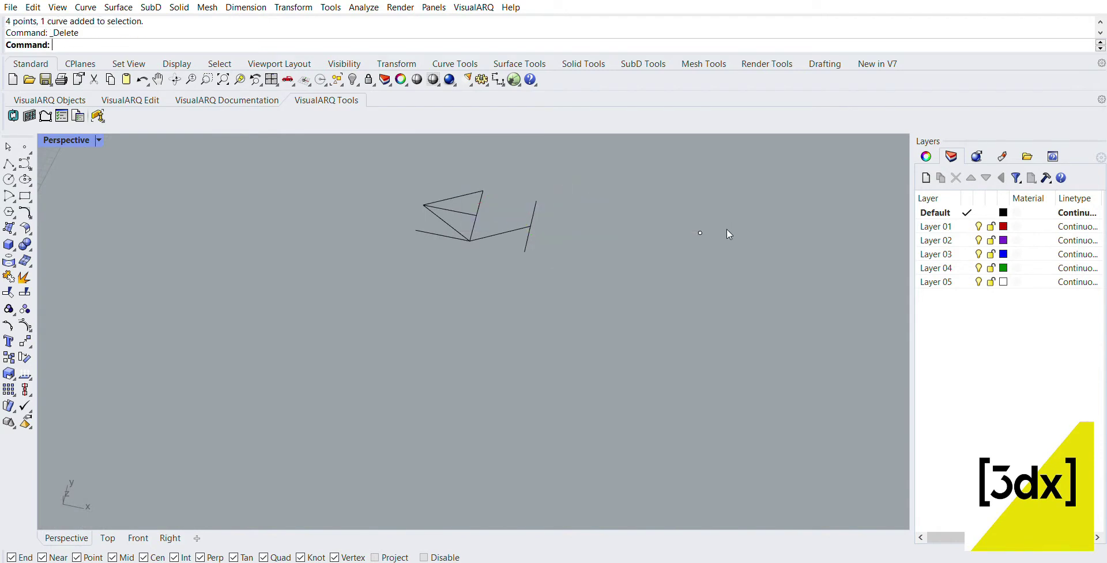
{"action": "key", "text": "ctrl+z"}
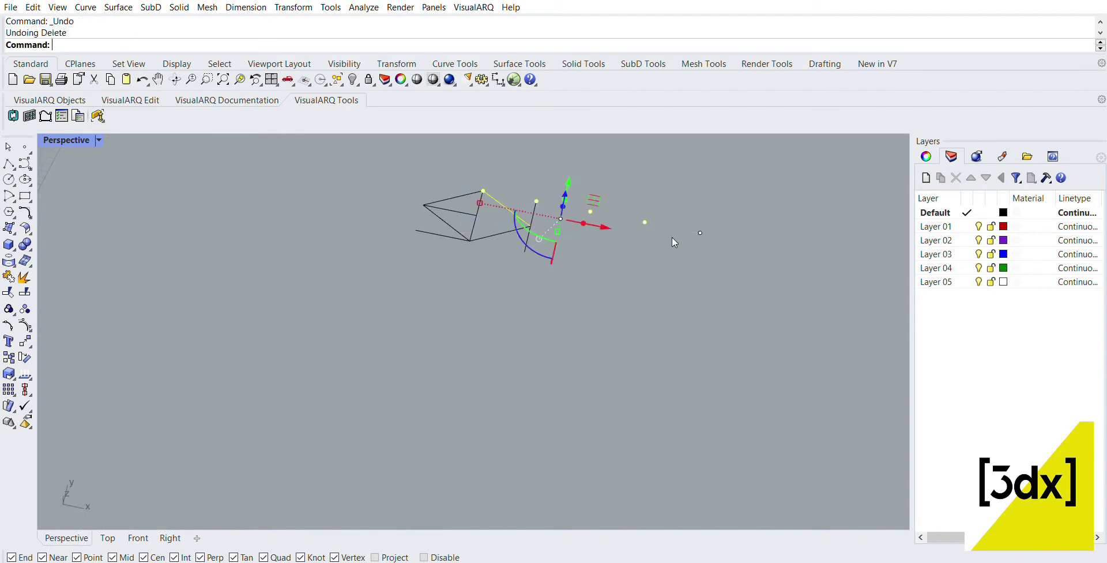
{"action": "left_click", "coordinate": [610, 194]}
Step: Delete the remaining division points along the former upper edge, keeping the rhombus's diagonals
{"action": "scroll", "coordinate": [610, 199], "scroll_direction": "up", "scroll_amount": 2}
{"action": "left_click_drag", "start_coordinate": [813, 266], "coordinate": [629, 202]}
{"action": "key", "text": "Delete"}
{"action": "left_click_drag", "start_coordinate": [538, 187], "coordinate": [628, 231]}
{"action": "key", "text": "Delete"}
{"action": "left_click_drag", "start_coordinate": [422, 155], "coordinate": [576, 193]}
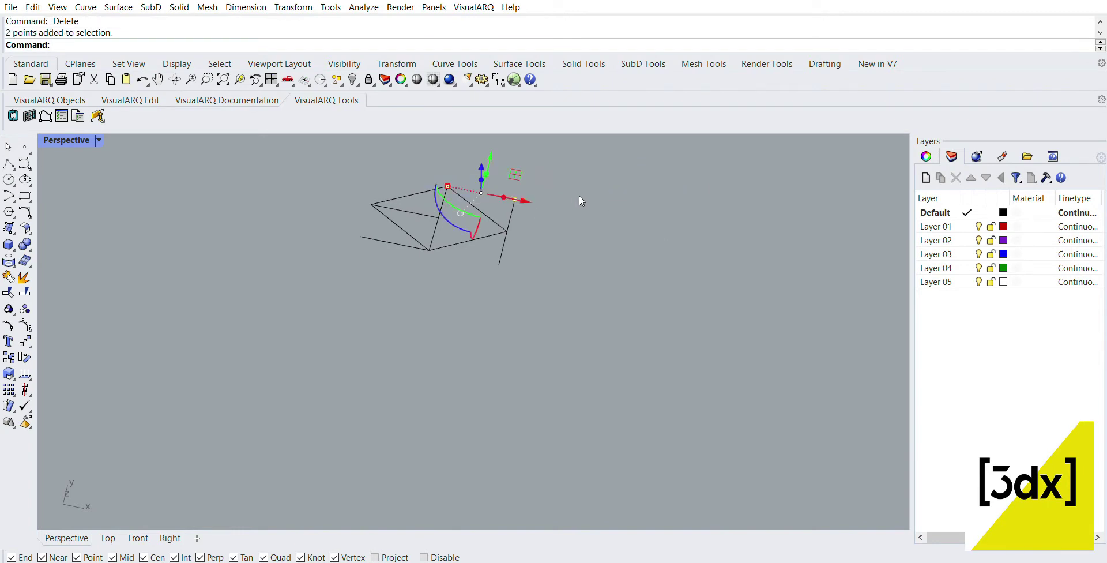
{"action": "key", "text": "Delete"}
Step: Draw a line from the rhombus's bottom corner to the copied edge's lower end and join it with the cell's bottom line
{"action": "right_click_drag", "start_coordinate": [437, 215], "coordinate": [473, 217]}
{"action": "scroll", "coordinate": [356, 232], "scroll_direction": "up", "scroll_amount": 4}
{"action": "type", "text": "line"}
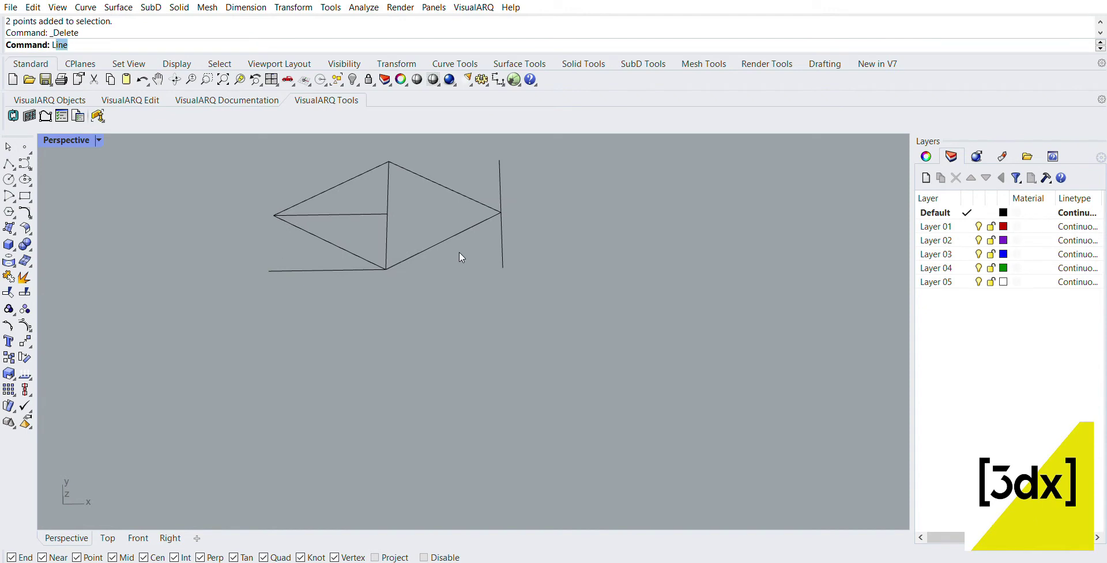
{"action": "key", "text": "Return"}
{"action": "left_click", "coordinate": [387, 268]}
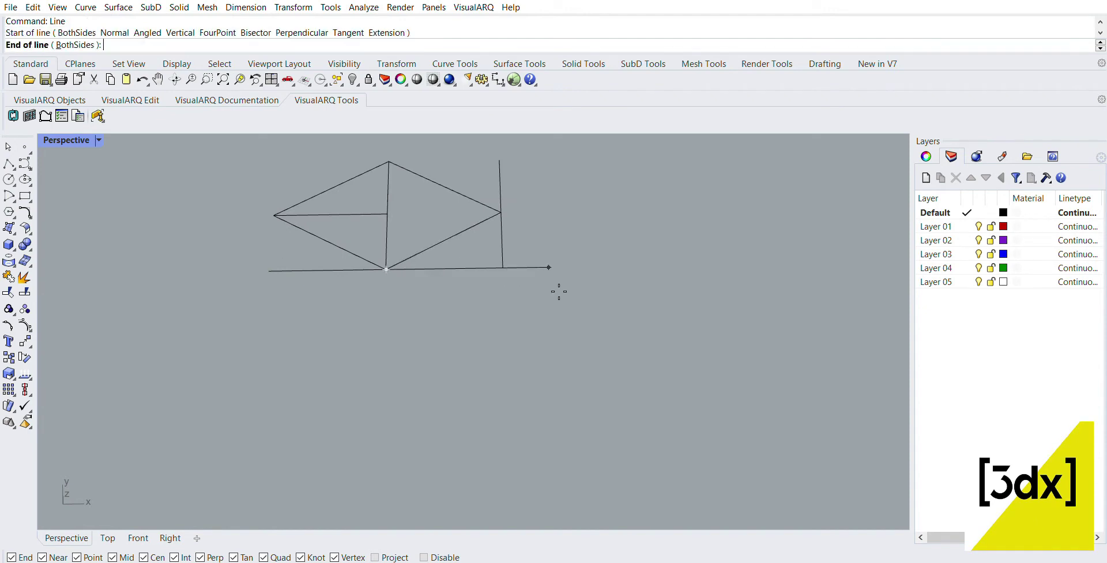
{"action": "left_click", "coordinate": [503, 266]}
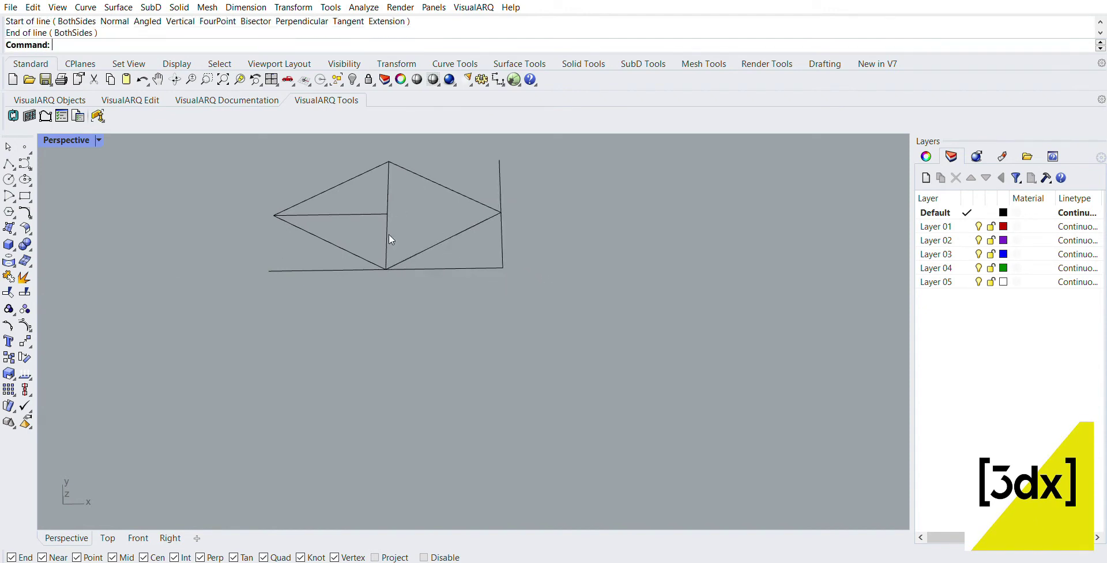
{"action": "left_click", "coordinate": [428, 268]}
{"action": "left_click", "coordinate": [321, 265]}
{"action": "key", "text": "ctrl+j"}
Step: Copy the joined bottom line from its right end to the upper end of the pattern's right edge
{"action": "left_click", "coordinate": [478, 251]}
{"action": "left_click", "coordinate": [478, 266]}
{"action": "type", "text": "Copy"}
{"action": "key", "text": "Return"}
{"action": "left_click", "coordinate": [502, 268]}
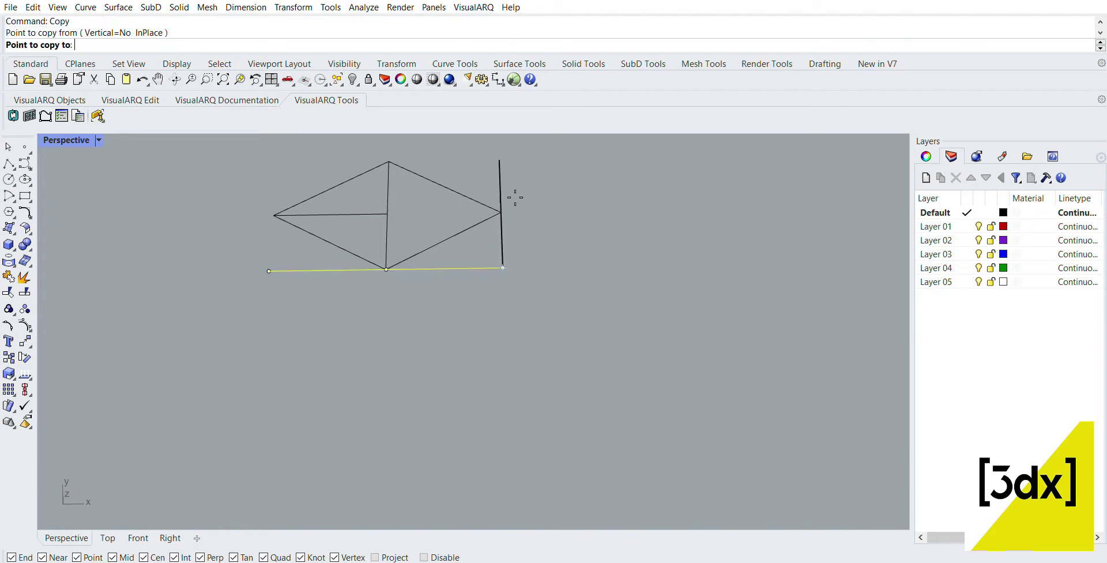
{"action": "left_click", "coordinate": [500, 160]}
{"action": "key", "text": "Return"}
Step: Copy the module's right edge to the upper line's left end and delete the rhombus's short horizontal inner line
{"action": "type", "text": "Copy"}
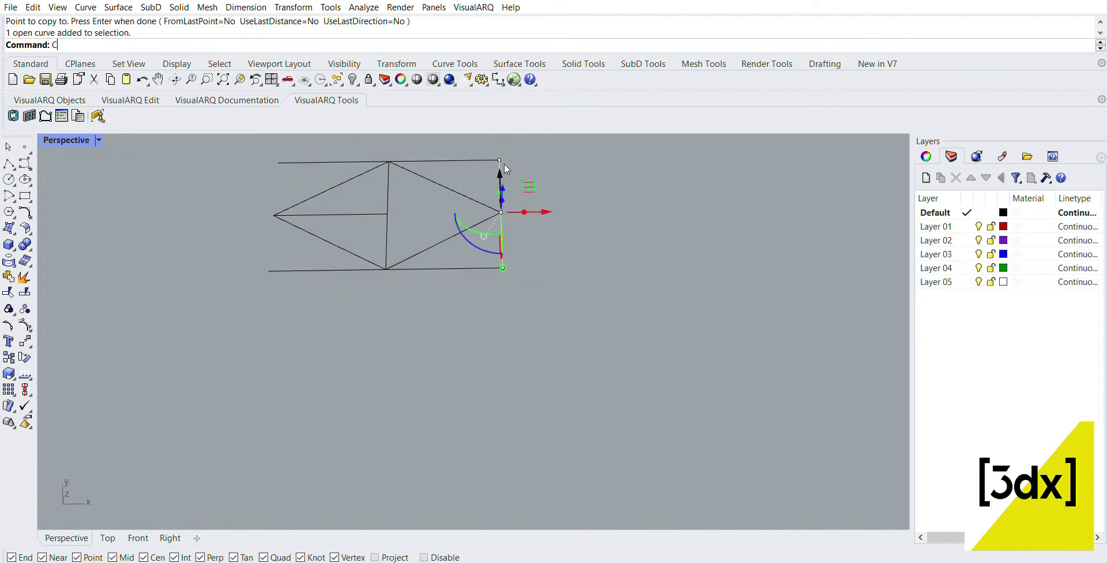
{"action": "key", "text": "Return"}
{"action": "left_click", "coordinate": [500, 160]}
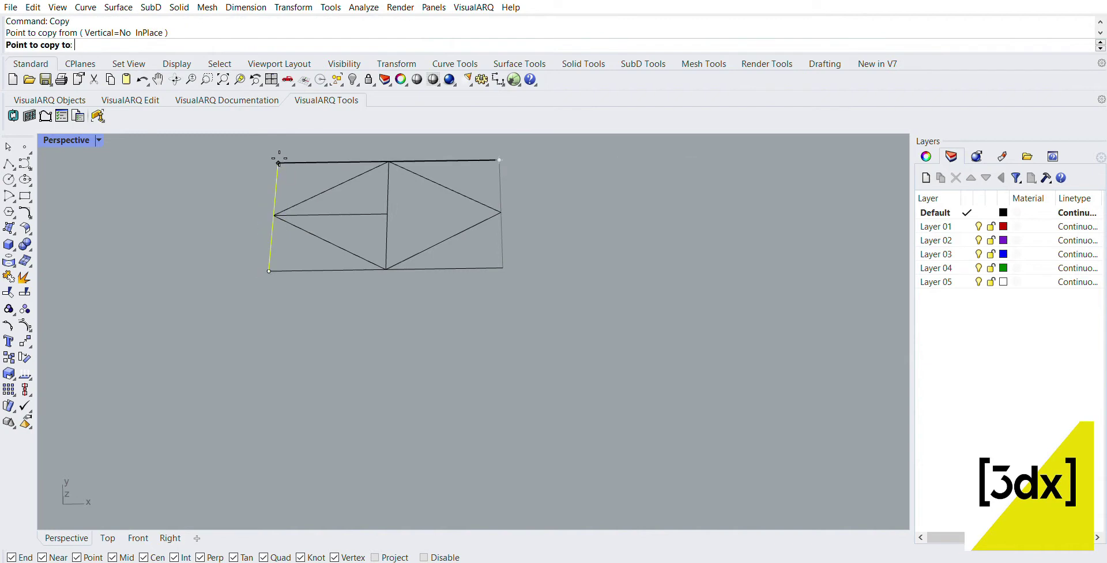
{"action": "left_click", "coordinate": [274, 160]}
{"action": "key", "text": "Return"}
{"action": "left_click", "coordinate": [374, 214]}
{"action": "key", "text": "Delete"}
Step: Check the curves that make up the rectangular module by selecting them together and individually
{"action": "scroll", "coordinate": [396, 241], "scroll_direction": "down", "scroll_amount": 4}
{"action": "scroll", "coordinate": [396, 236], "scroll_direction": "up", "scroll_amount": 3}
{"action": "left_click_drag", "start_coordinate": [525, 333], "coordinate": [213, 153]}
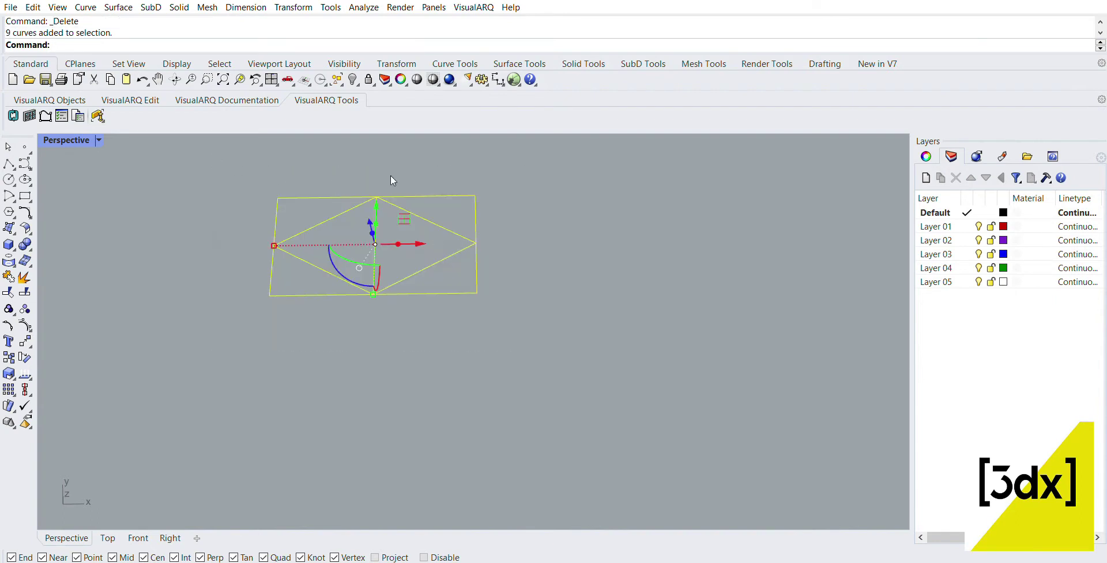
{"action": "left_click", "coordinate": [463, 267]}
{"action": "left_click", "coordinate": [476, 271]}
{"action": "scroll", "coordinate": [386, 323], "scroll_direction": "down", "scroll_amount": 2}
{"action": "left_click", "coordinate": [396, 323]}
{"action": "scroll", "coordinate": [462, 315], "scroll_direction": "up", "scroll_amount": 1}
{"action": "left_click_drag", "start_coordinate": [549, 324], "coordinate": [176, 173]}
{"action": "key", "text": "Escape"}
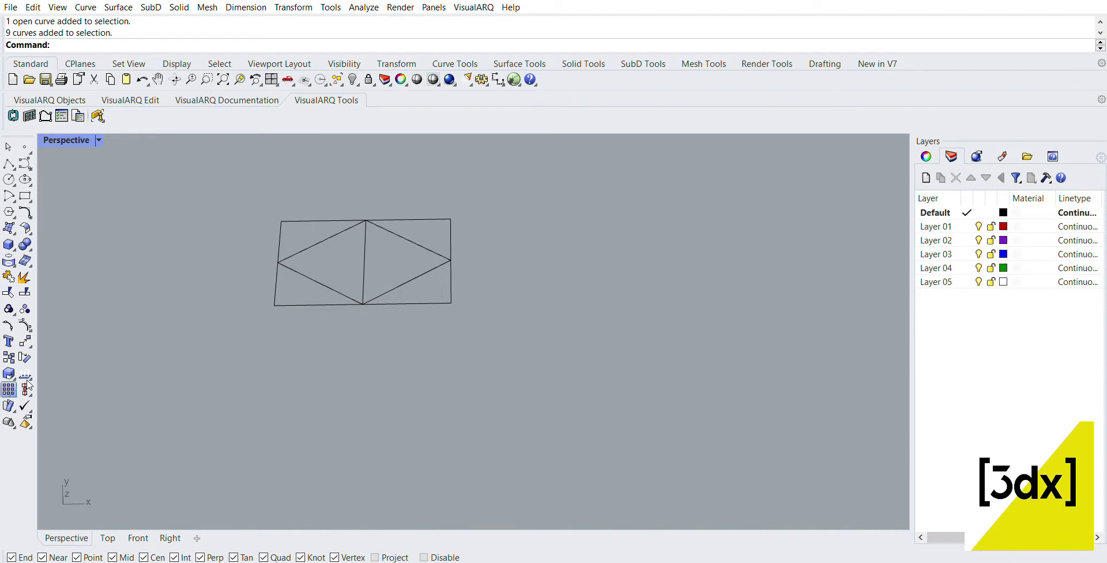
Step: Array the whole module rectangularly, 4 in X, 9 in Y and 1 in Z, spaced by its upper-left and lower-right corners
{"action": "left_click", "coordinate": [9, 389]}
{"action": "left_click_drag", "start_coordinate": [545, 323], "coordinate": [109, 129]}
{"action": "key", "text": "Return"}
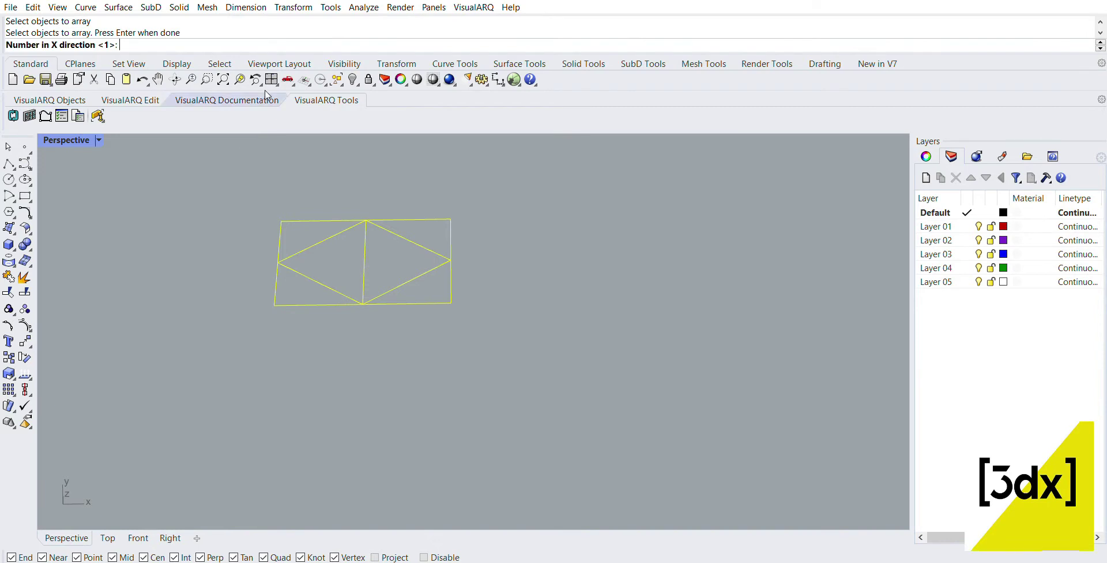
{"action": "type", "text": "4"}
{"action": "key", "text": "Return"}
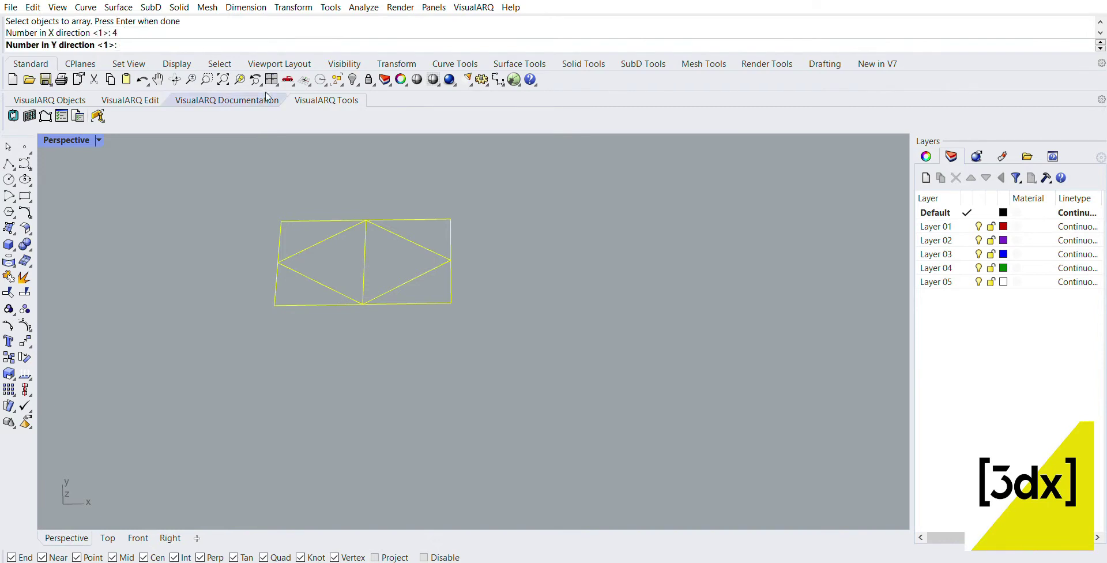
{"action": "type", "text": "9"}
{"action": "key", "text": "Return"}
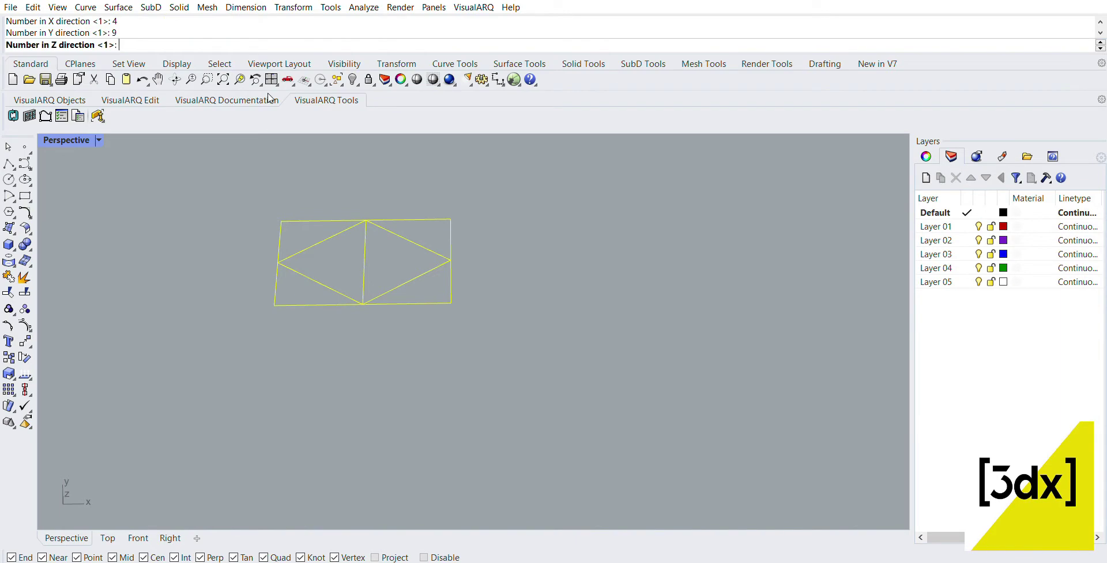
{"action": "type", "text": "1"}
{"action": "key", "text": "Return"}
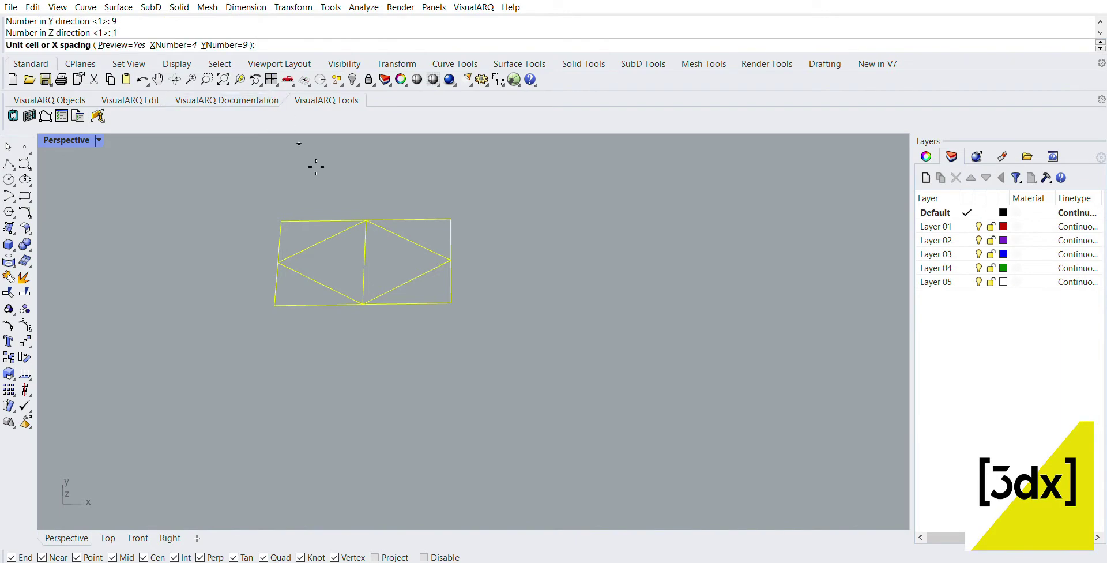
{"action": "left_click", "coordinate": [281, 221]}
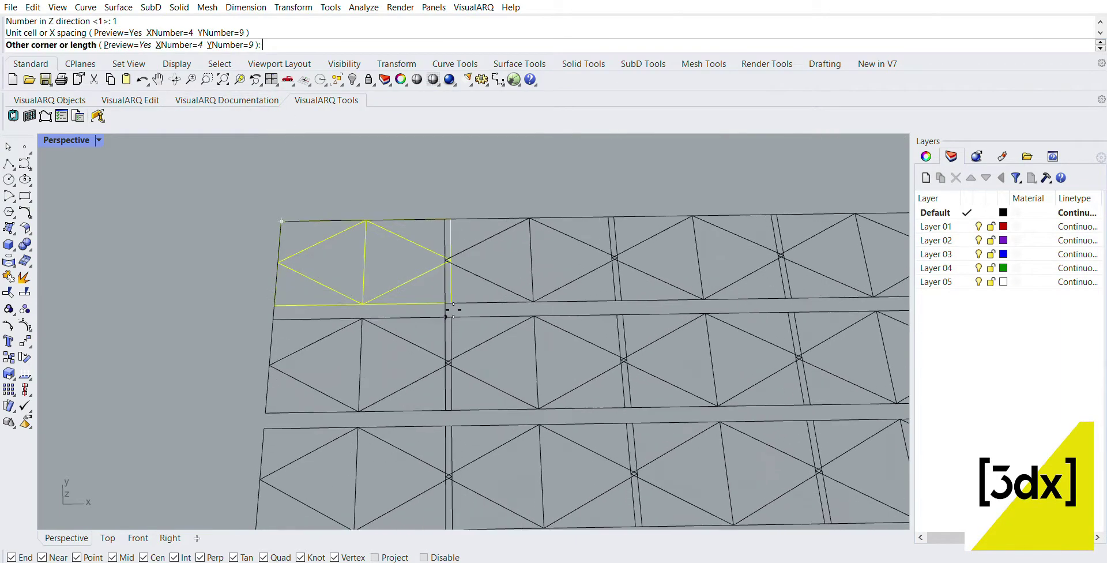
{"action": "left_click", "coordinate": [451, 292]}
{"action": "scroll", "coordinate": [369, 182], "scroll_direction": "down", "scroll_amount": 5}
{"action": "scroll", "coordinate": [398, 300], "scroll_direction": "up", "scroll_amount": 3}
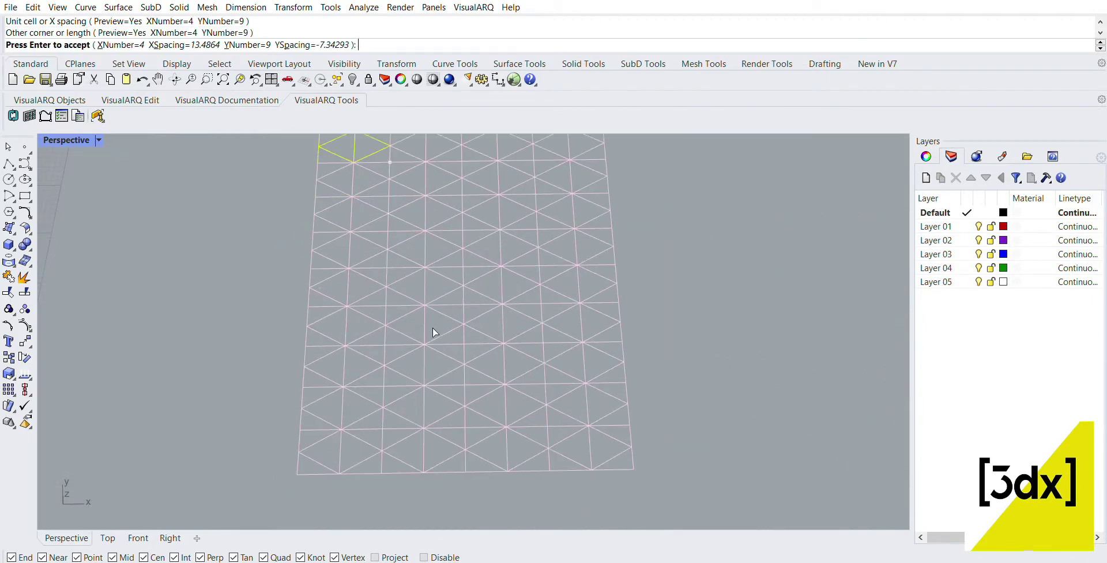
{"action": "key", "text": "Return"}
{"action": "scroll", "coordinate": [392, 430], "scroll_direction": "up", "scroll_amount": 1}
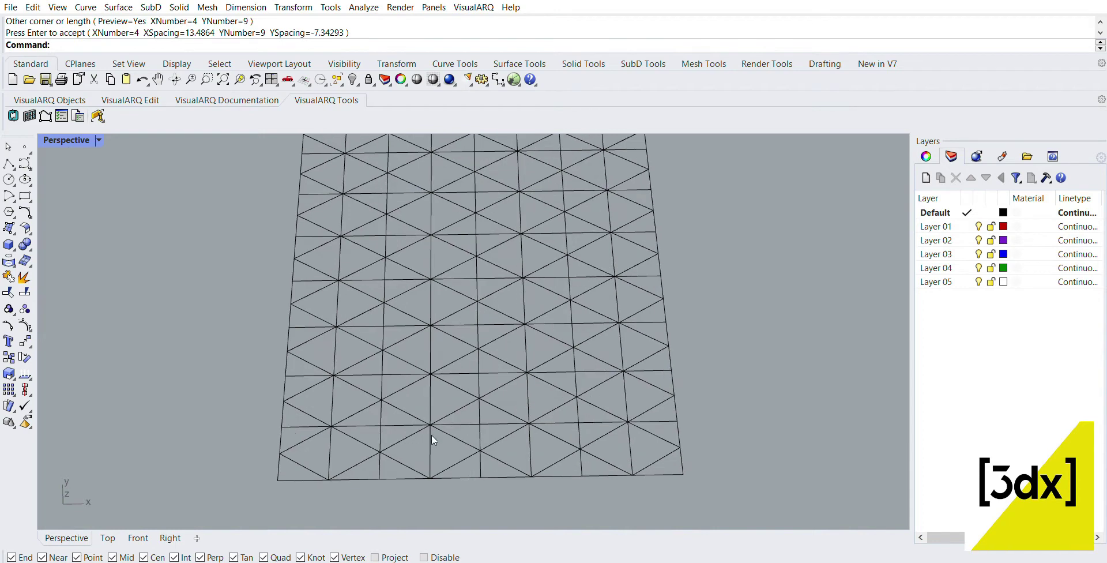
Step: Select all duplicate curves in the arrayed diamond grid and delete them
{"action": "left_click", "coordinate": [428, 432]}
{"action": "key", "text": "Escape"}
{"action": "scroll", "coordinate": [434, 436], "scroll_direction": "down", "scroll_amount": 4}
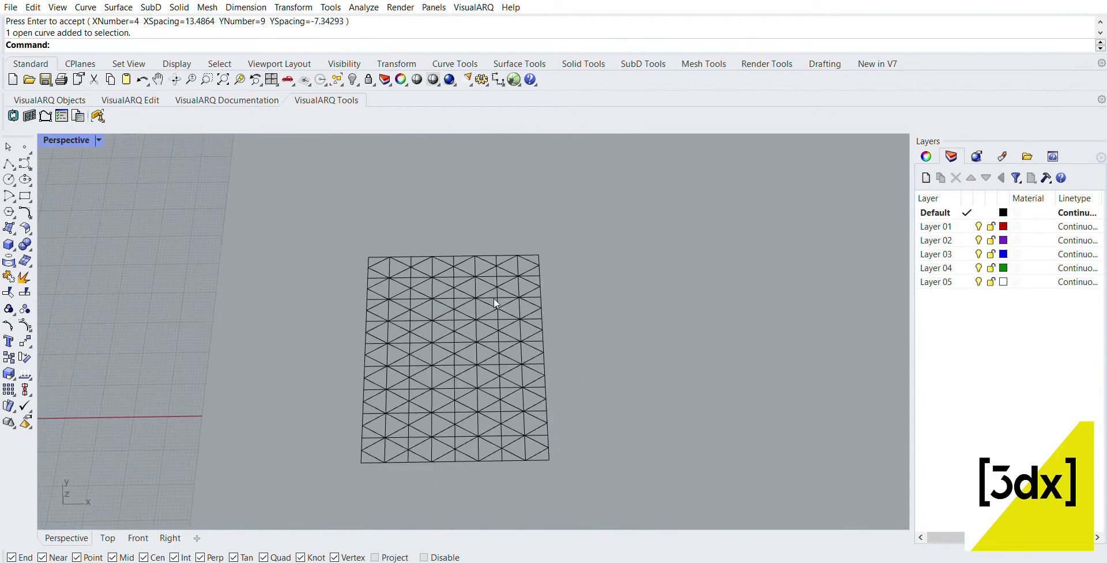
{"action": "scroll", "coordinate": [487, 283], "scroll_direction": "up", "scroll_amount": 4}
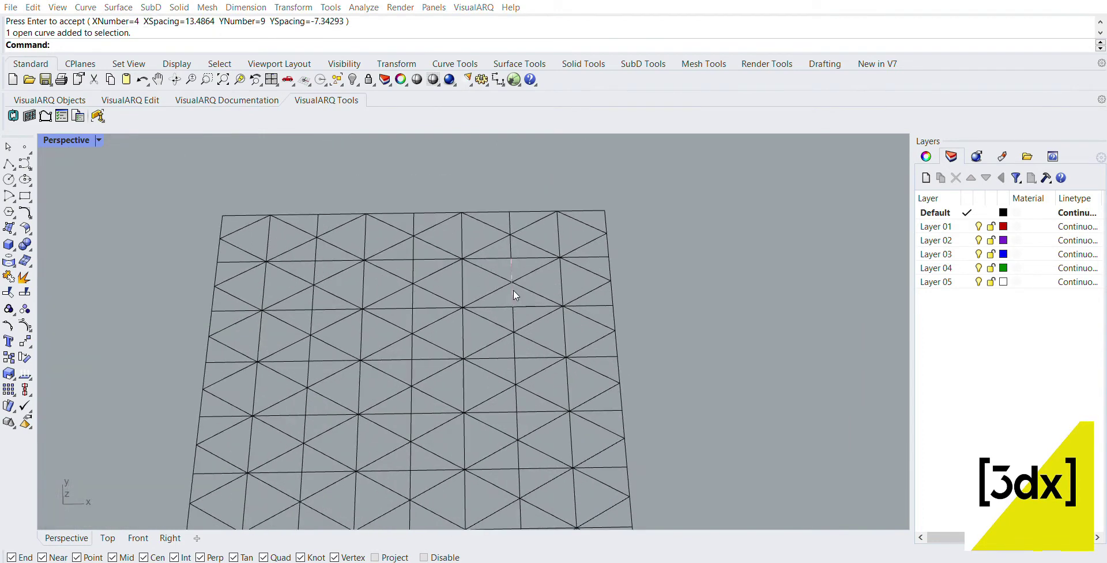
{"action": "left_click", "coordinate": [220, 64]}
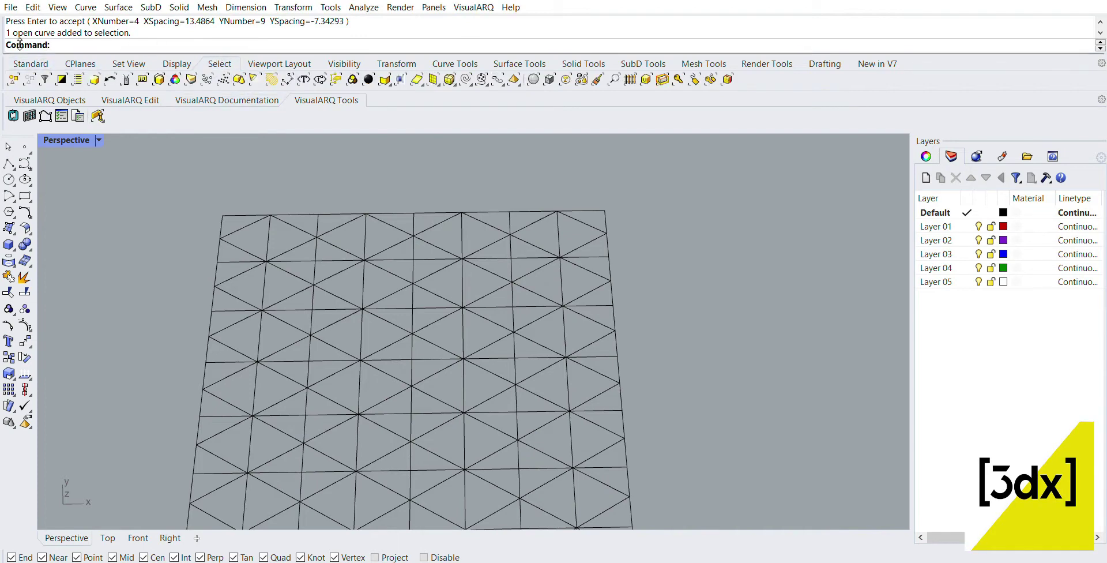
{"action": "left_click", "coordinate": [30, 64]}
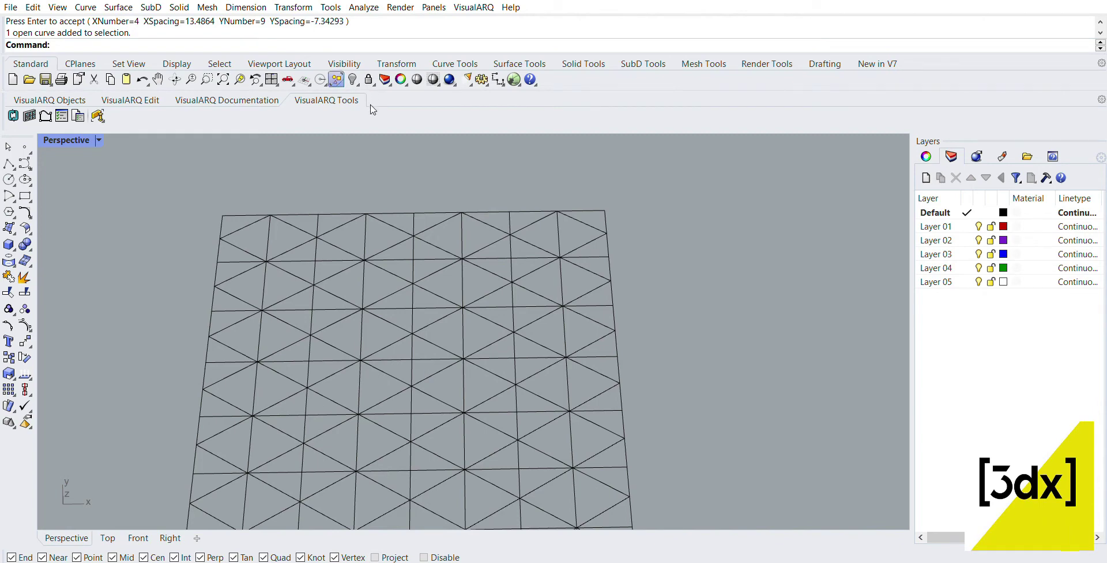
{"action": "scroll", "coordinate": [405, 161], "scroll_direction": "down", "scroll_amount": 4}
{"action": "scroll", "coordinate": [438, 212], "scroll_direction": "up", "scroll_amount": 2}
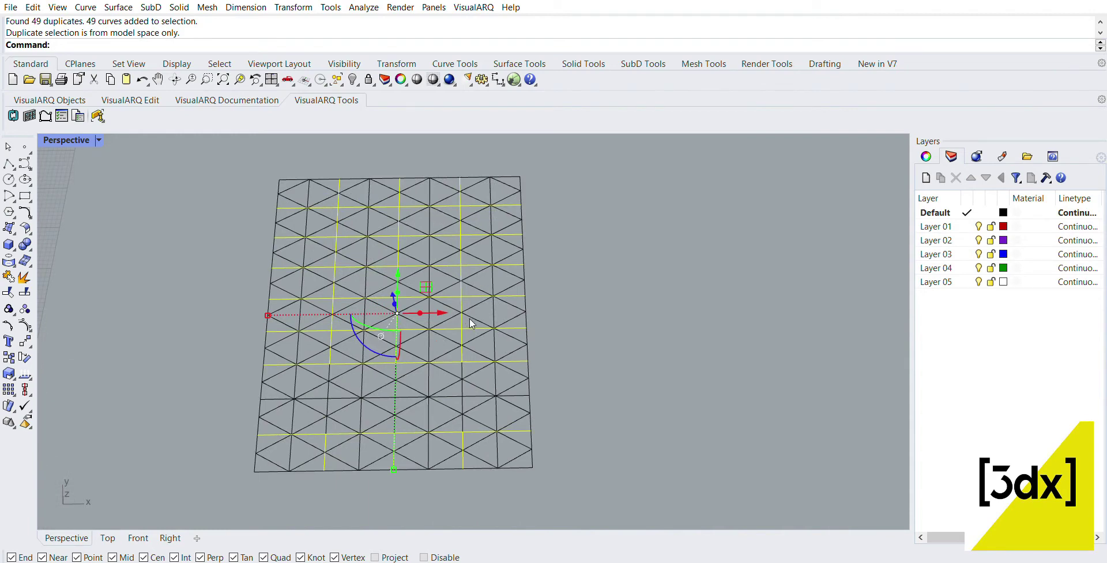
{"action": "key", "text": "Delete"}
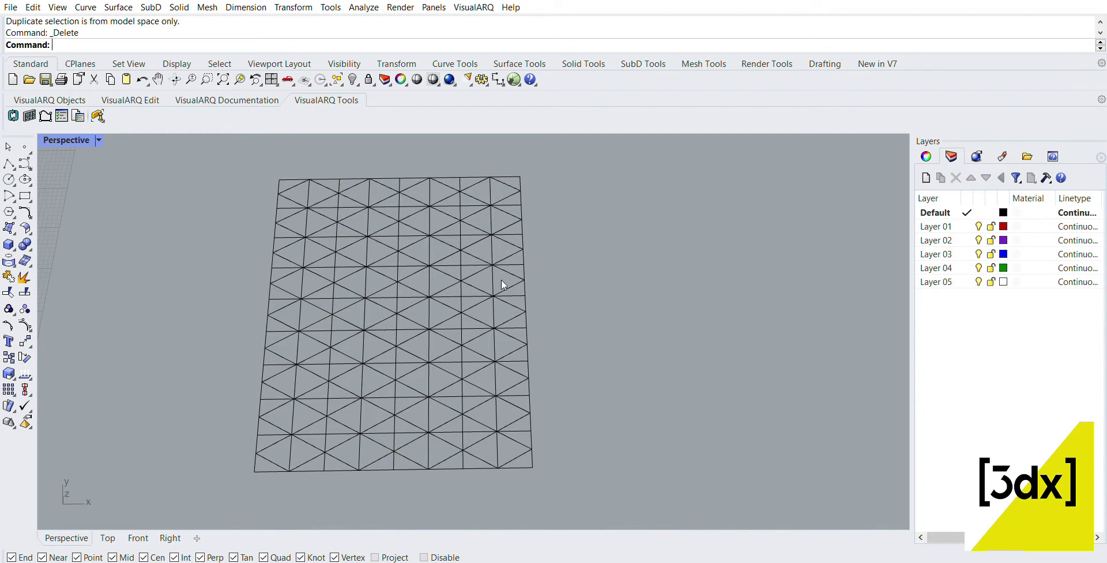
Step: Create a rectangular planar surface across the grid from its upper-left corner to its lower-right corner
{"action": "scroll", "coordinate": [492, 269], "scroll_direction": "down", "scroll_amount": 2}
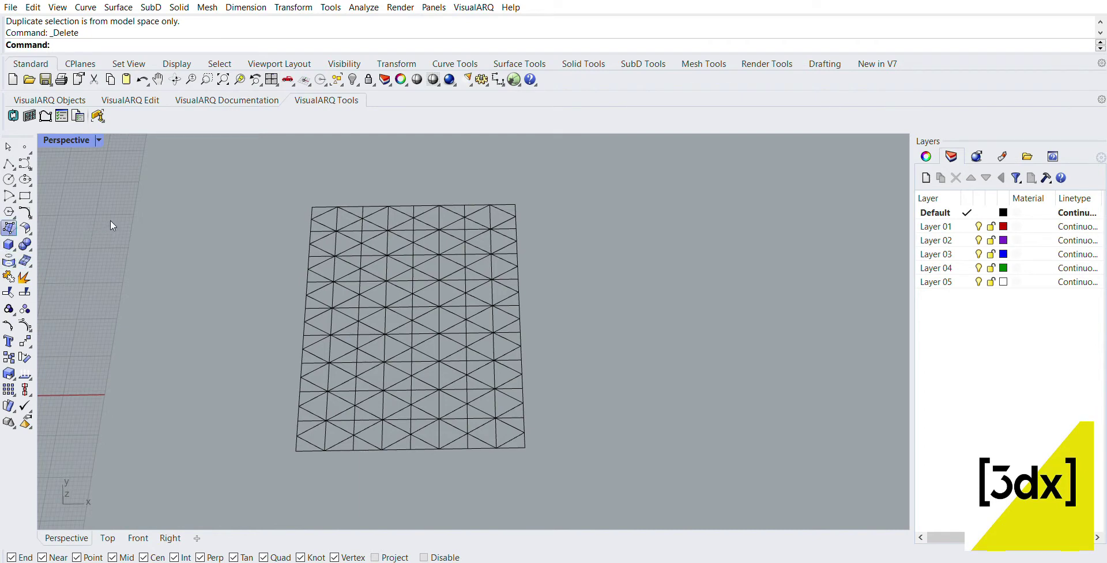
{"action": "left_click", "coordinate": [312, 206]}
{"action": "left_click", "coordinate": [525, 447]}
{"action": "right_click_drag", "start_coordinate": [524, 439], "coordinate": [487, 390]}
{"action": "type", "text": "p"}
{"action": "key", "text": "Return"}
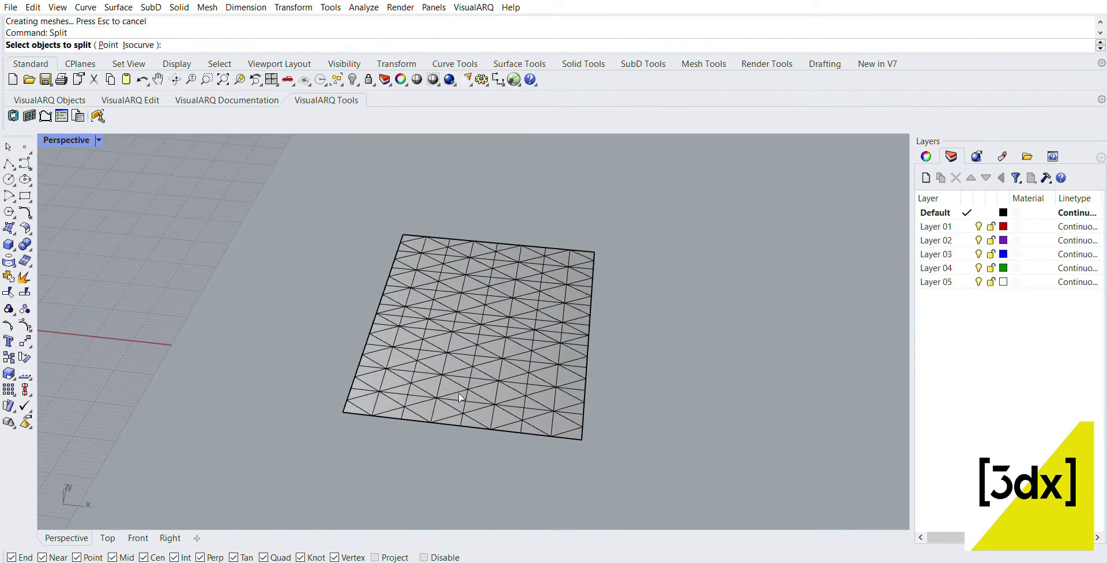
{"action": "left_click_drag", "start_coordinate": [281, 159], "coordinate": [617, 479]}
Step: Split the planar surface using all the diamond grid curves as cutting objects
{"action": "scroll", "coordinate": [607, 440], "scroll_direction": "up", "scroll_amount": 3}
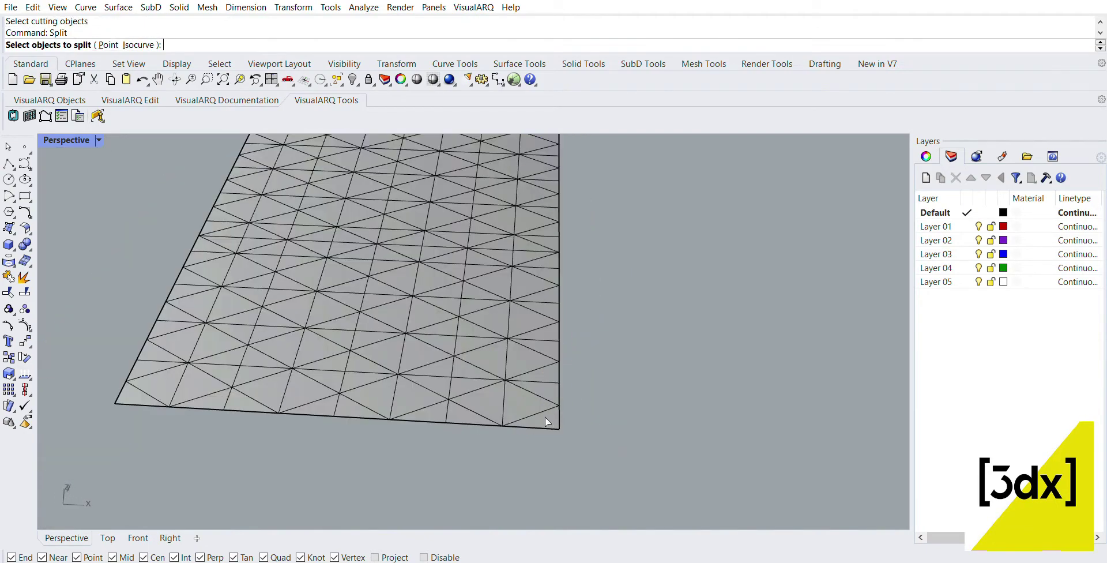
{"action": "left_click", "coordinate": [547, 424]}
{"action": "key", "text": "Return"}
{"action": "scroll", "coordinate": [526, 380], "scroll_direction": "down", "scroll_amount": 5}
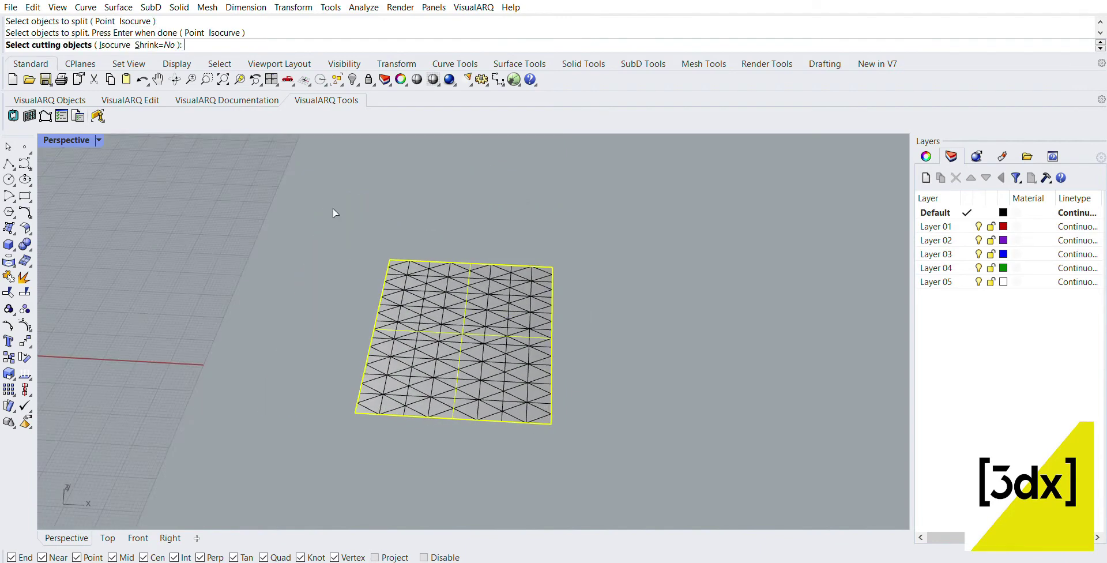
{"action": "left_click_drag", "start_coordinate": [314, 203], "coordinate": [612, 453]}
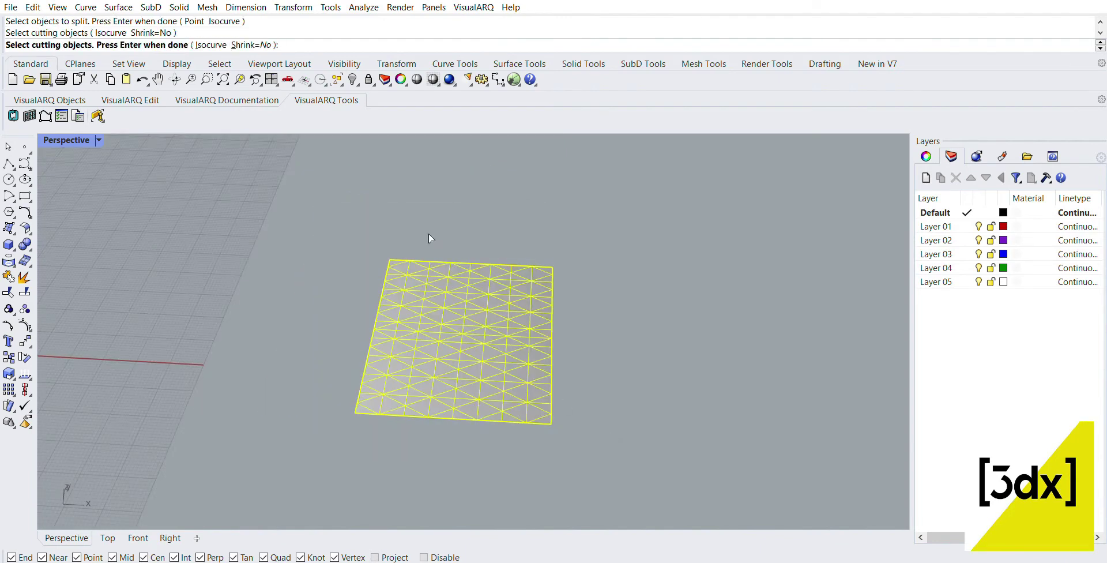
{"action": "key", "text": "Return"}
{"action": "scroll", "coordinate": [511, 379], "scroll_direction": "up", "scroll_amount": 3}
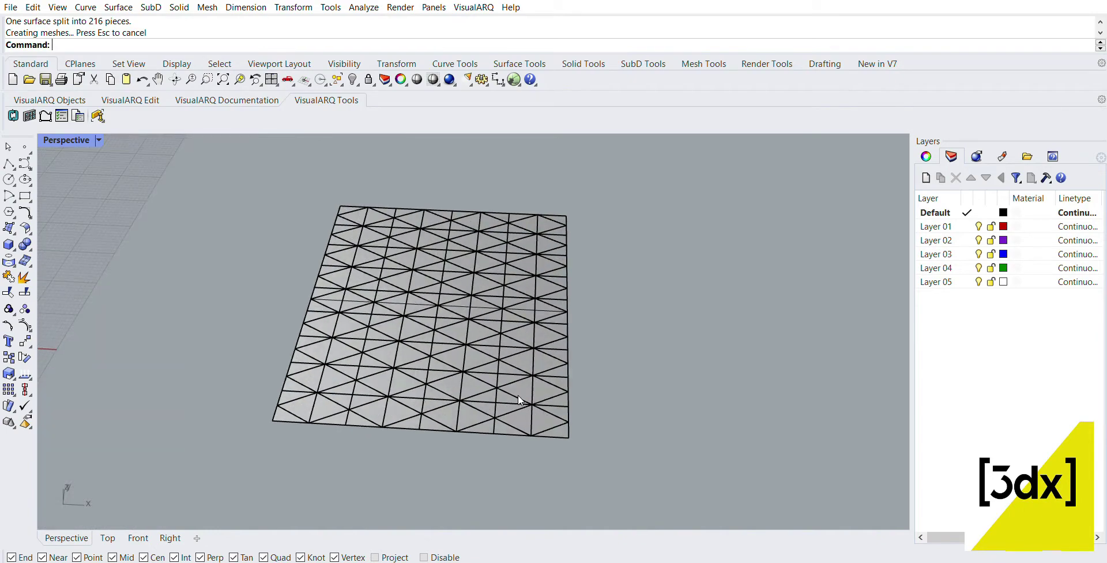
Step: Inspect the split surface by selecting individual triangular pieces near its lower-right corner
{"action": "scroll", "coordinate": [514, 410], "scroll_direction": "up", "scroll_amount": 3}
{"action": "left_click", "coordinate": [514, 410]}
{"action": "left_click", "coordinate": [603, 403]}
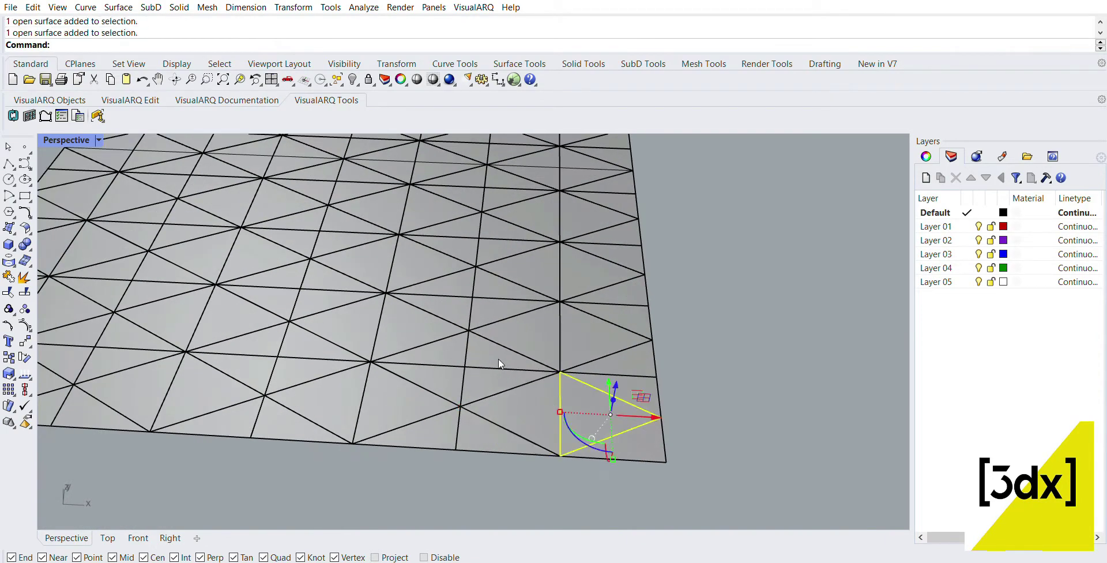
{"action": "left_click", "coordinate": [496, 378]}
{"action": "left_click", "coordinate": [485, 346]}
{"action": "key", "text": "Escape"}
{"action": "scroll", "coordinate": [487, 450], "scroll_direction": "down", "scroll_amount": 6}
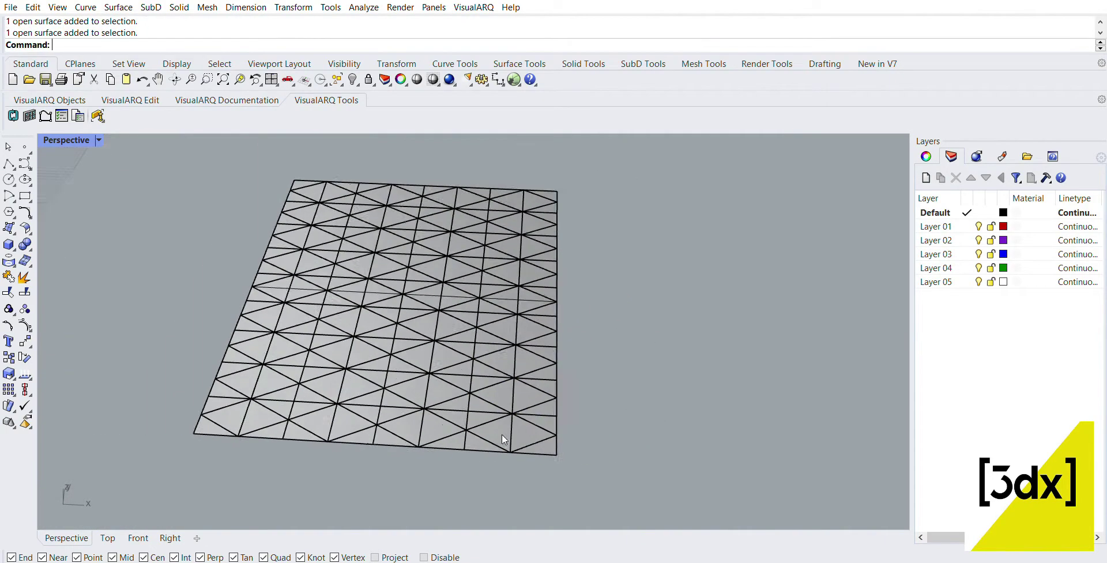
{"action": "scroll", "coordinate": [489, 456], "scroll_direction": "down", "scroll_amount": 1}
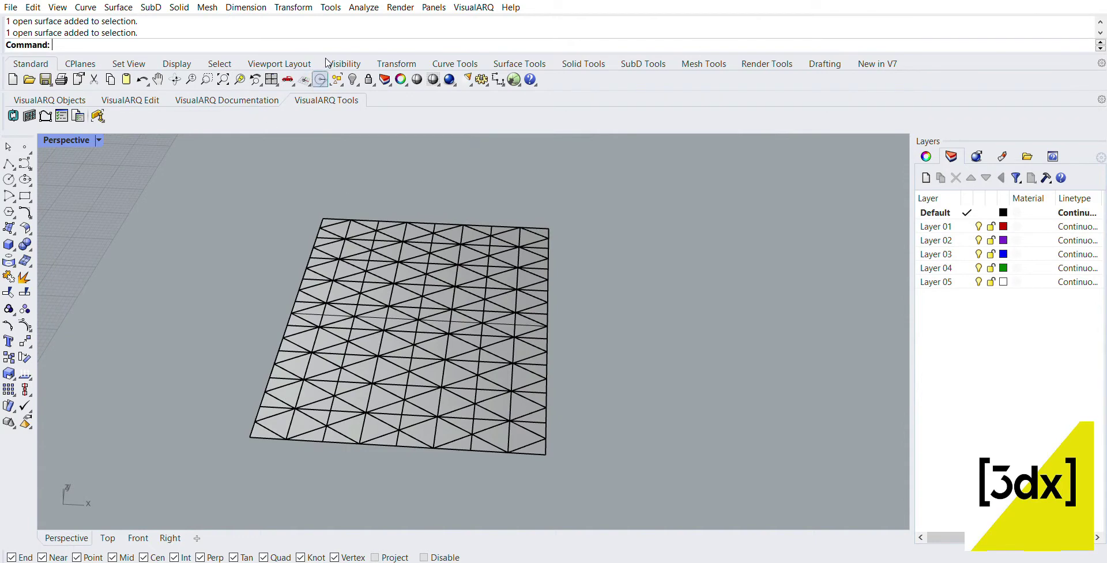
Step: Select all the curves and move them along positive X, clear of the split surface pieces
{"action": "left_click", "coordinate": [218, 58]}
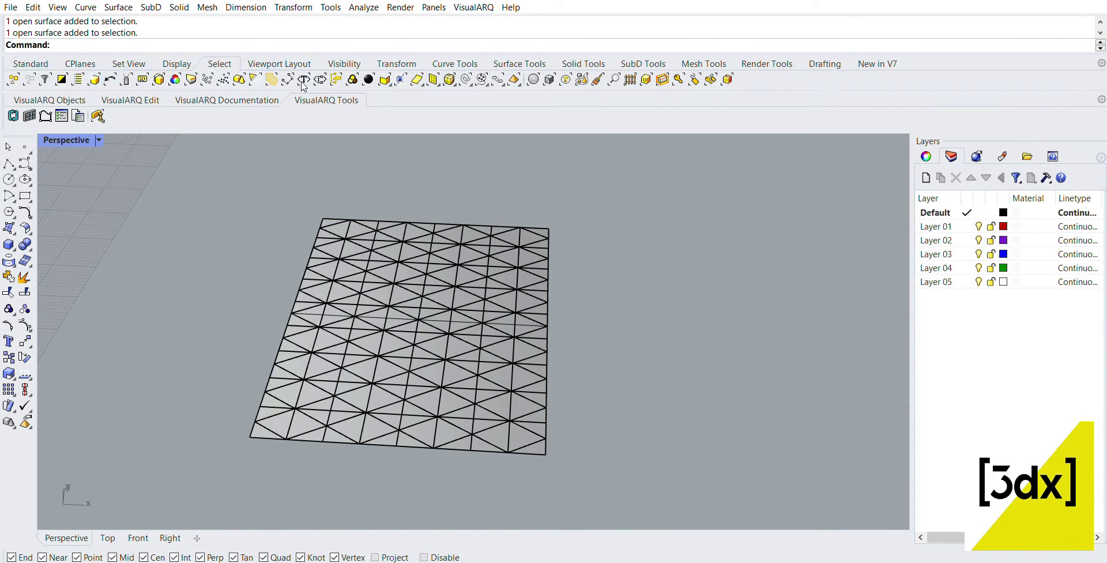
{"action": "left_click", "coordinate": [30, 63]}
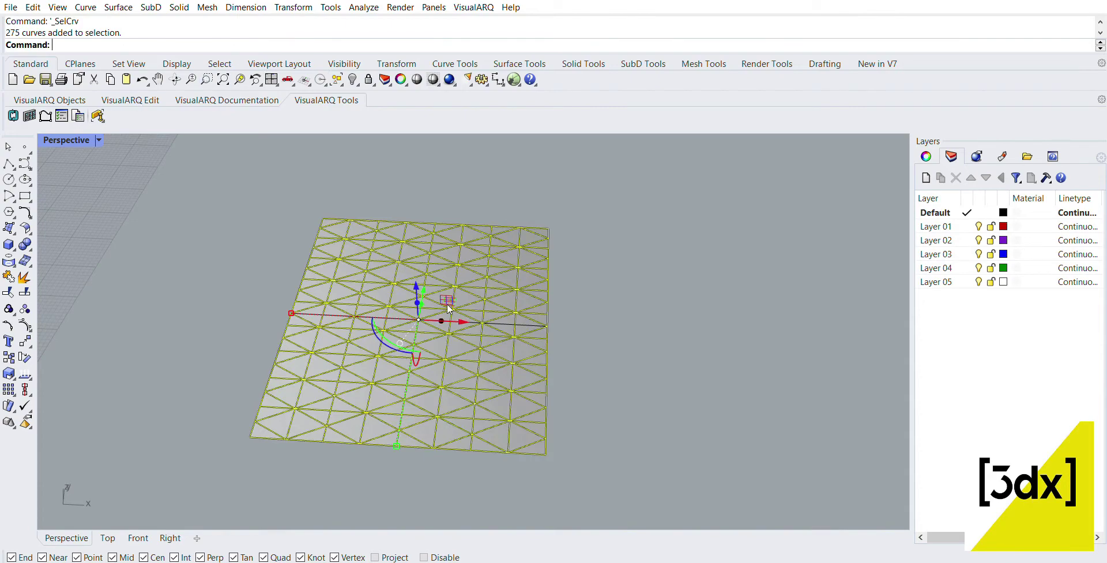
{"action": "left_click_drag", "start_coordinate": [459, 303], "coordinate": [737, 291]}
{"action": "scroll", "coordinate": [604, 323], "scroll_direction": "down", "scroll_amount": 8}
{"action": "scroll", "coordinate": [558, 313], "scroll_direction": "up", "scroll_amount": 7}
{"action": "left_click", "coordinate": [629, 184]}
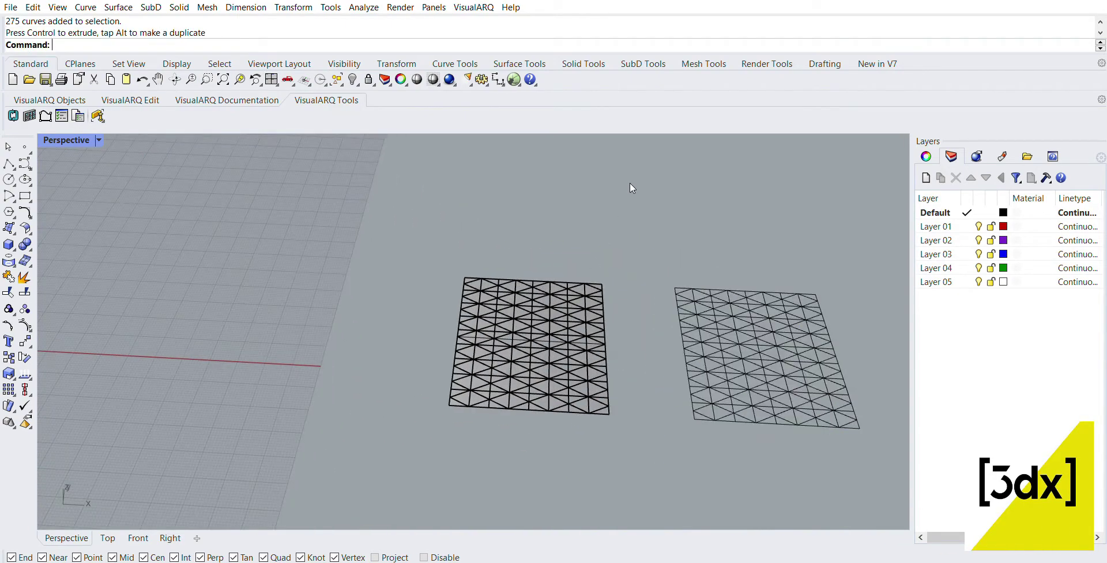
Step: Select all the split surface pieces and convert them to meshes
{"action": "scroll", "coordinate": [552, 349], "scroll_direction": "up", "scroll_amount": 6}
{"action": "left_click", "coordinate": [555, 446]}
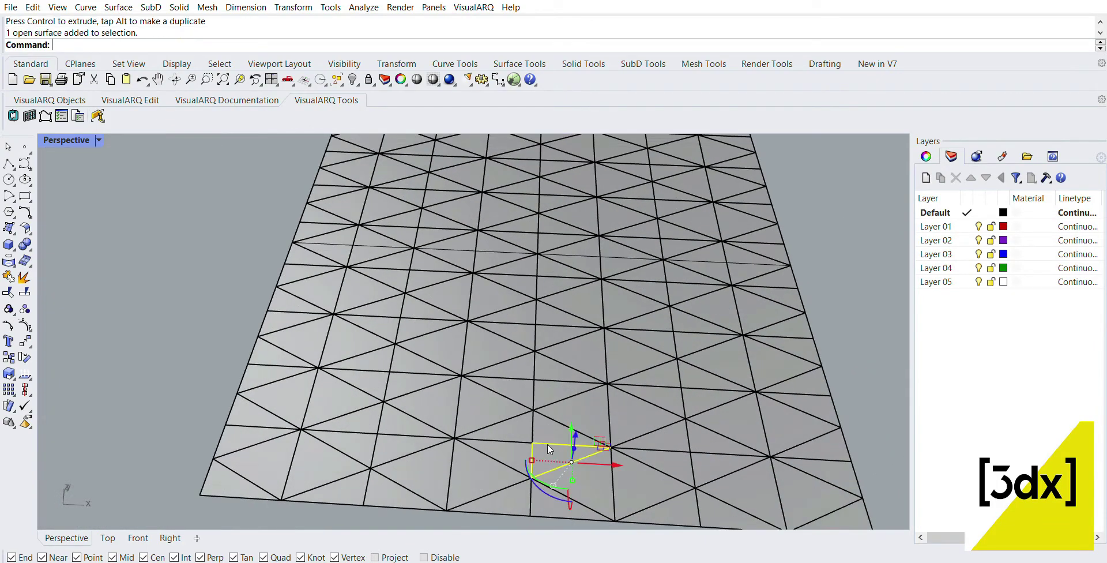
{"action": "left_click", "coordinate": [545, 406]}
{"action": "scroll", "coordinate": [536, 400], "scroll_direction": "down", "scroll_amount": 3}
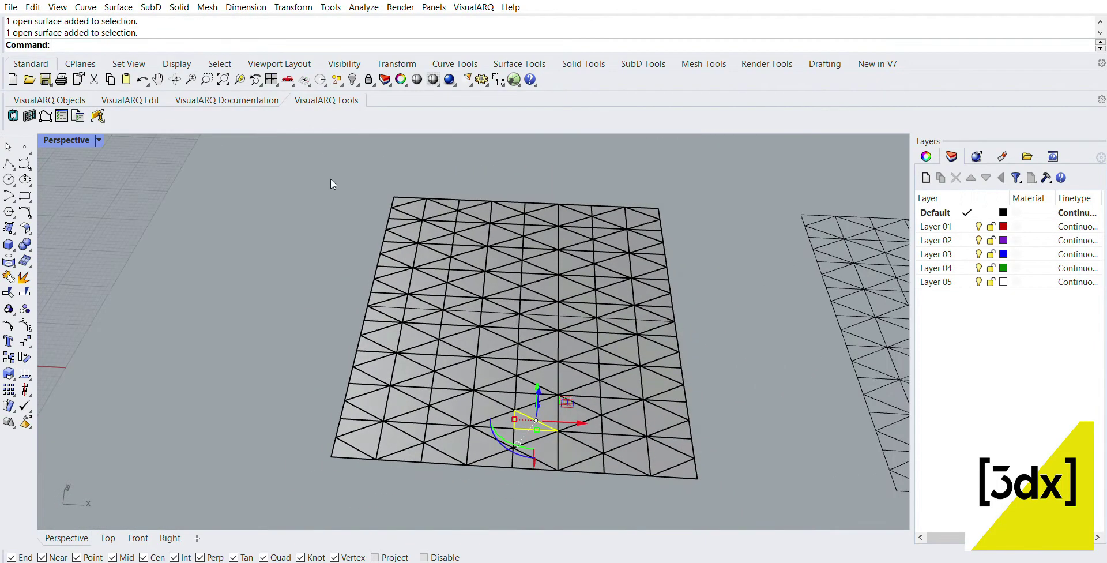
{"action": "scroll", "coordinate": [338, 244], "scroll_direction": "down", "scroll_amount": 3}
{"action": "left_click_drag", "start_coordinate": [307, 181], "coordinate": [548, 459]}
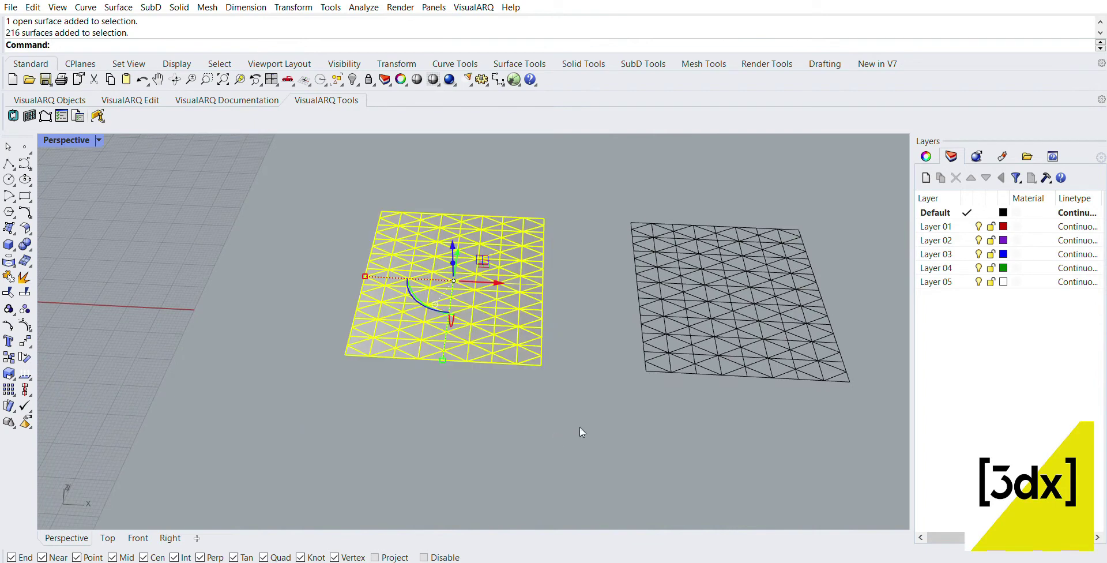
{"action": "type", "text": "es"}
{"action": "key", "text": "Return"}
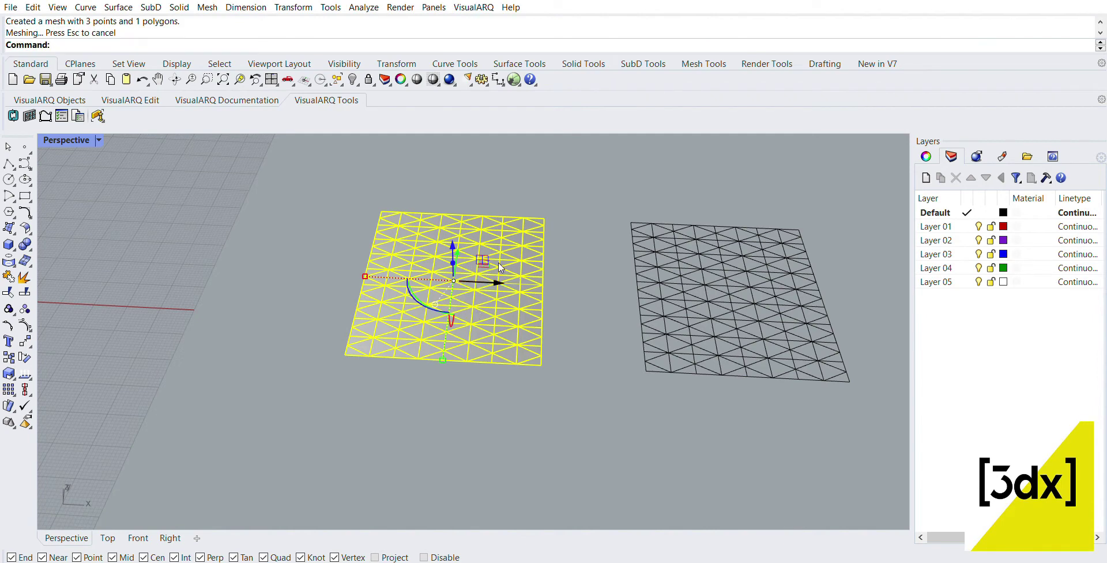
Step: Move the original surface pieces in the negative X direction, clear of the new meshes
{"action": "left_click_drag", "start_coordinate": [497, 282], "coordinate": [162, 268], "text": "alt"}
{"action": "left_click", "coordinate": [225, 294]}
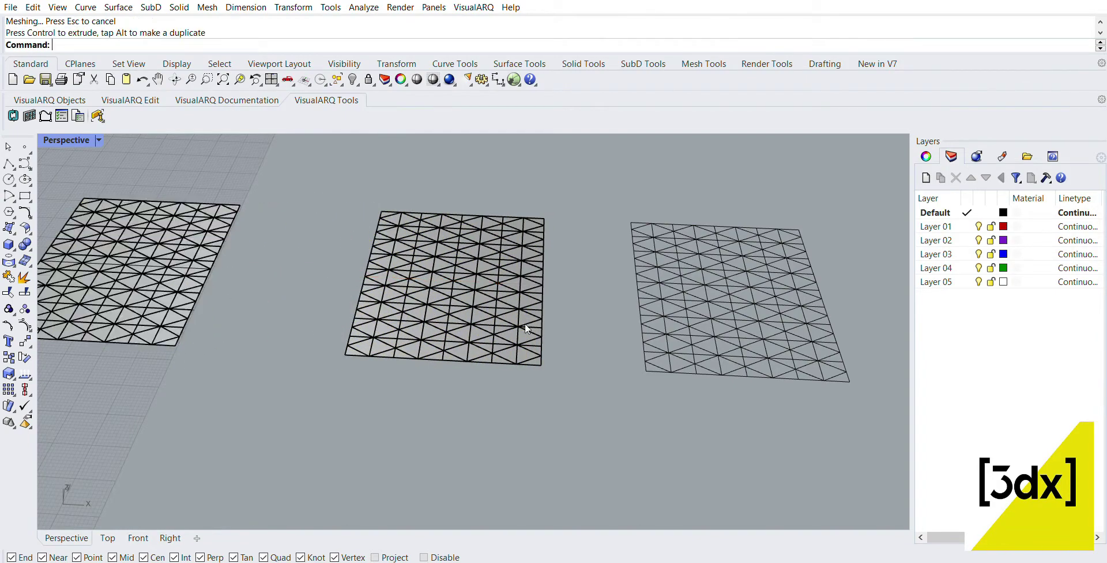
{"action": "scroll", "coordinate": [439, 328], "scroll_direction": "down", "scroll_amount": 6}
{"action": "scroll", "coordinate": [409, 317], "scroll_direction": "up", "scroll_amount": 7}
{"action": "scroll", "coordinate": [398, 317], "scroll_direction": "up", "scroll_amount": 6}
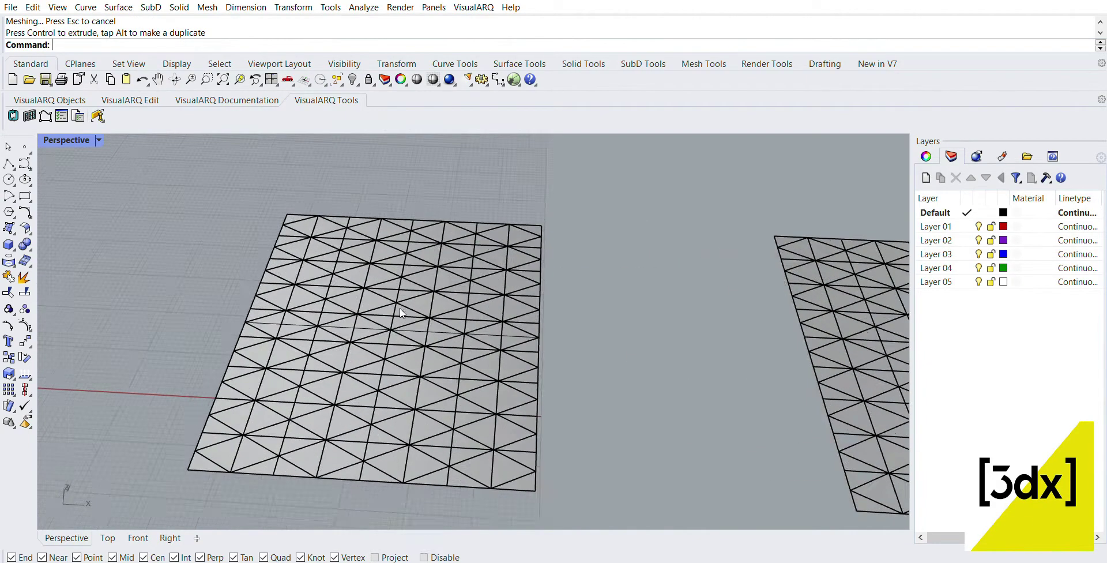
Step: Select all the triangular meshes of the flat pattern and extrude them slightly upward in Z to give the panels thickness
{"action": "scroll", "coordinate": [245, 314], "scroll_direction": "down", "scroll_amount": 7}
{"action": "scroll", "coordinate": [672, 372], "scroll_direction": "up", "scroll_amount": 3}
{"action": "scroll", "coordinate": [668, 364], "scroll_direction": "up", "scroll_amount": 5}
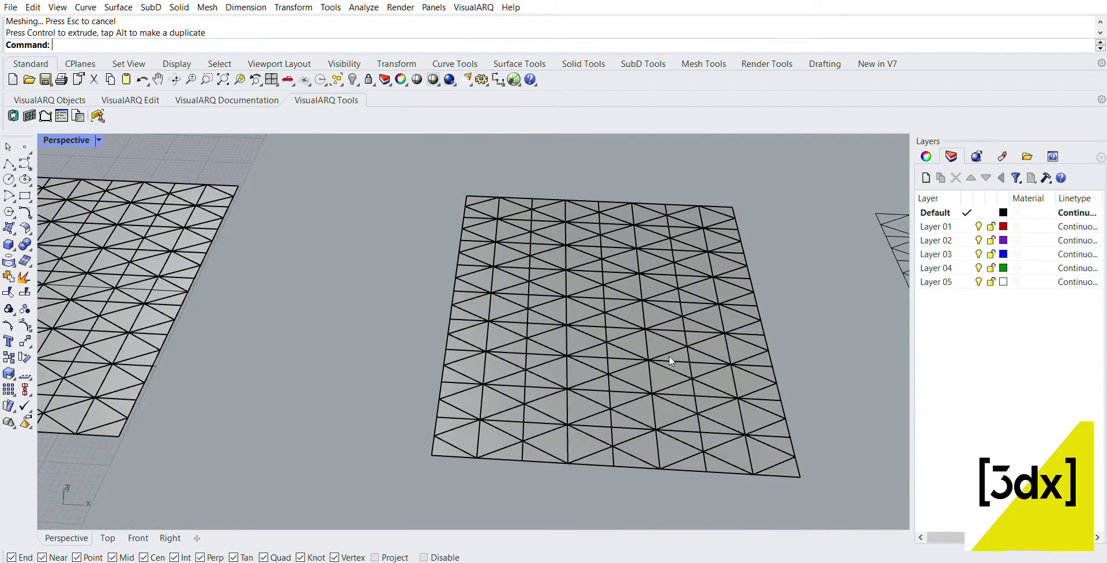
{"action": "left_click", "coordinate": [576, 403]}
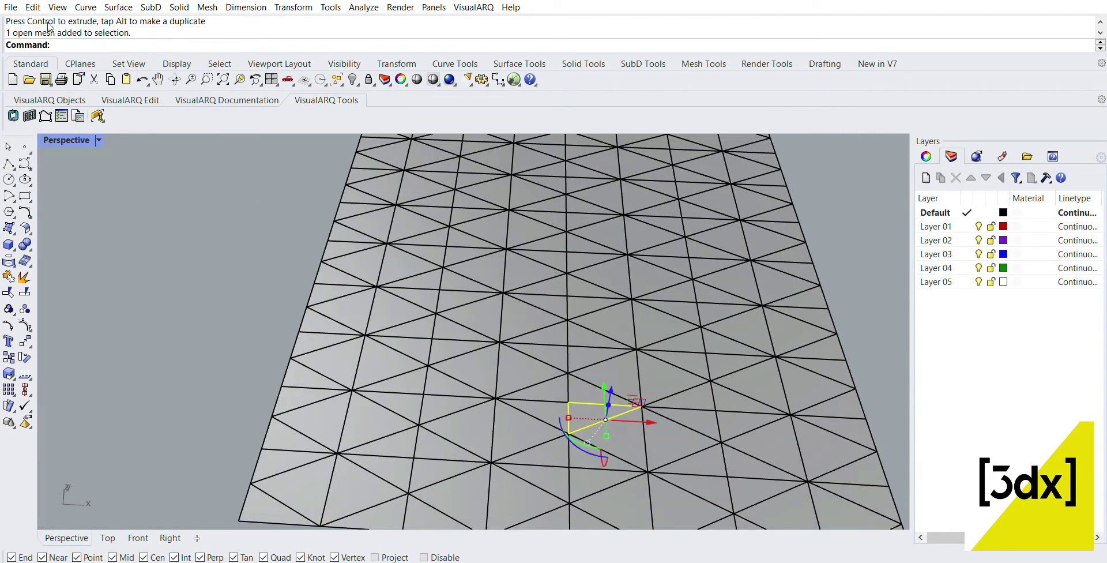
{"action": "scroll", "coordinate": [523, 317], "scroll_direction": "down", "scroll_amount": 4}
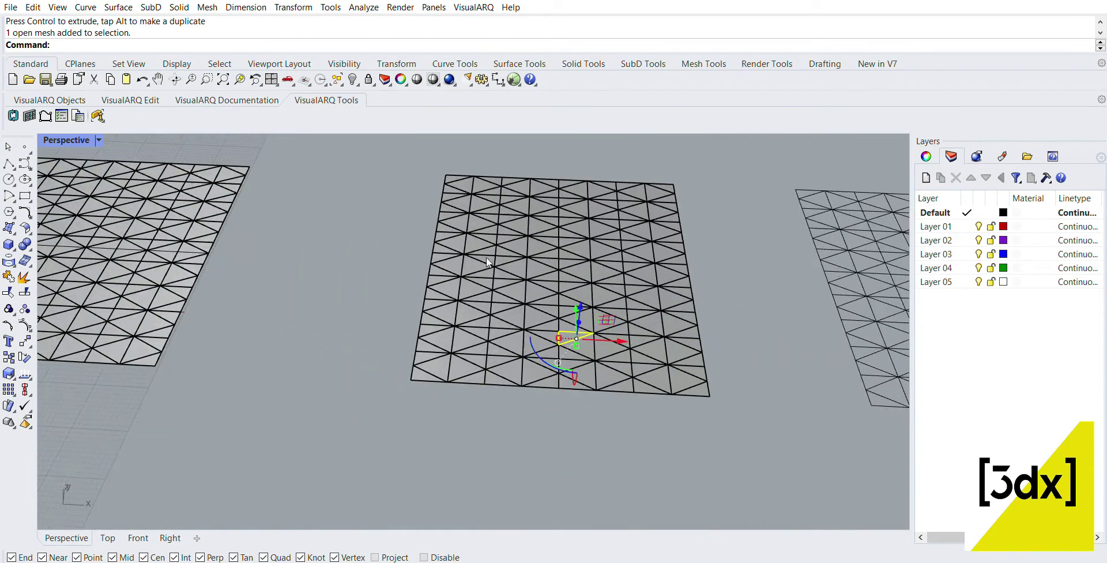
{"action": "left_click_drag", "start_coordinate": [420, 151], "coordinate": [394, 136]}
{"action": "right_click_drag", "start_coordinate": [424, 254], "coordinate": [514, 232]}
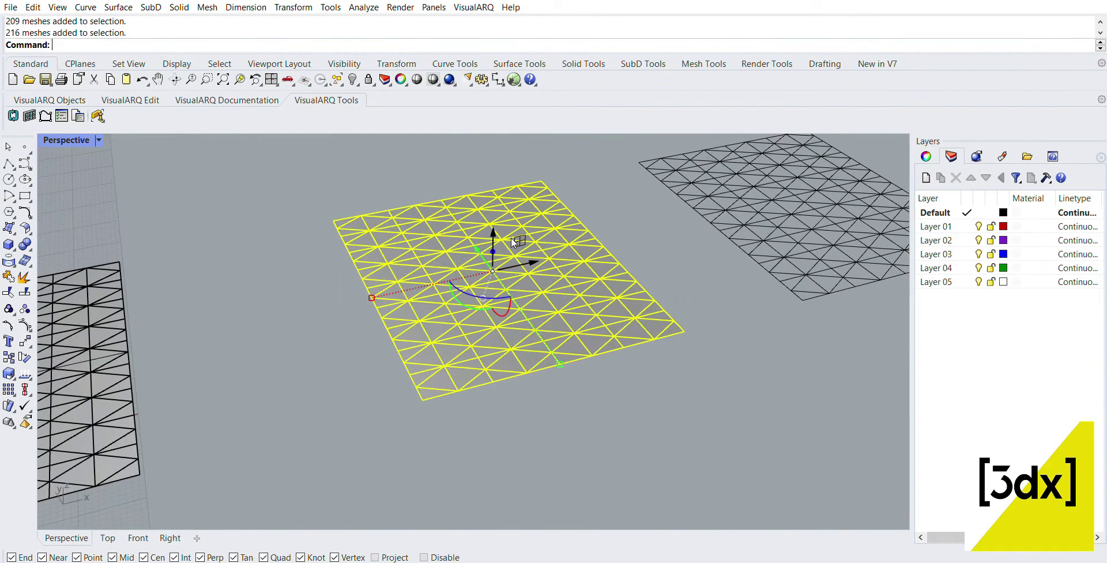
{"action": "scroll", "coordinate": [504, 238], "scroll_direction": "up", "scroll_amount": 3}
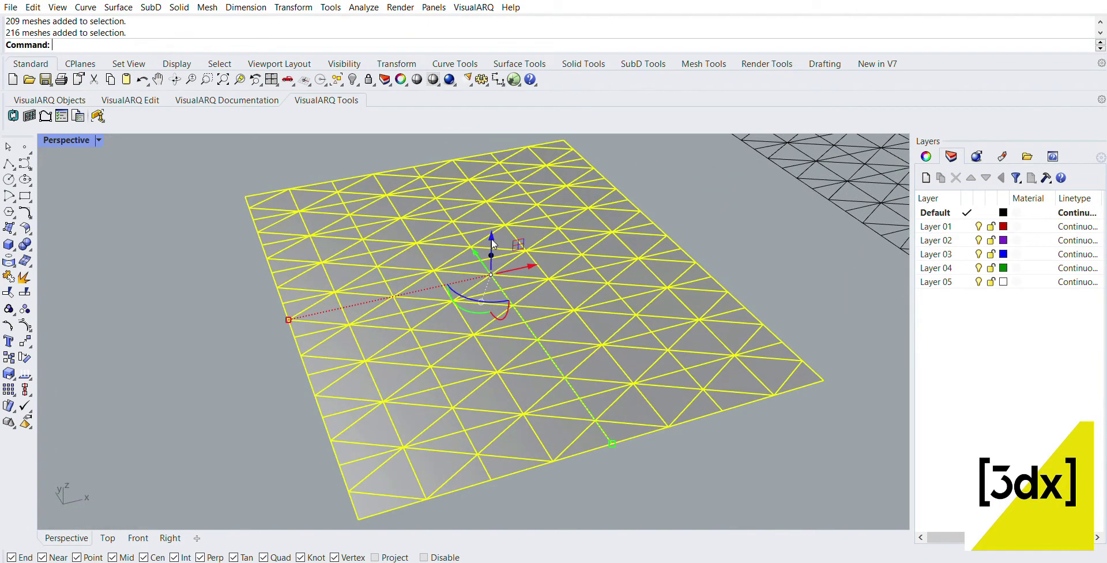
{"action": "mouse_move", "coordinate": [490, 243]}
{"action": "left_mouse_down"}
{"action": "mouse_move", "coordinate": [490, 217]}
{"action": "mouse_move", "coordinate": [493, 234]}
{"action": "left_mouse_up"}
{"action": "right_click_drag", "start_coordinate": [648, 363], "coordinate": [631, 297]}
{"action": "scroll", "coordinate": [632, 299], "scroll_direction": "down", "scroll_amount": 6}
{"action": "left_click", "coordinate": [586, 268]}
Step: Create a corner-to-corner rectangular plane beneath the thickened mesh pattern, snapping to its opposite bottom corners
{"action": "right_click_drag", "start_coordinate": [586, 267], "coordinate": [548, 352]}
{"action": "scroll", "coordinate": [583, 340], "scroll_direction": "down", "scroll_amount": 6}
{"action": "scroll", "coordinate": [584, 345], "scroll_direction": "up", "scroll_amount": 4}
{"action": "scroll", "coordinate": [543, 330], "scroll_direction": "up", "scroll_amount": 3}
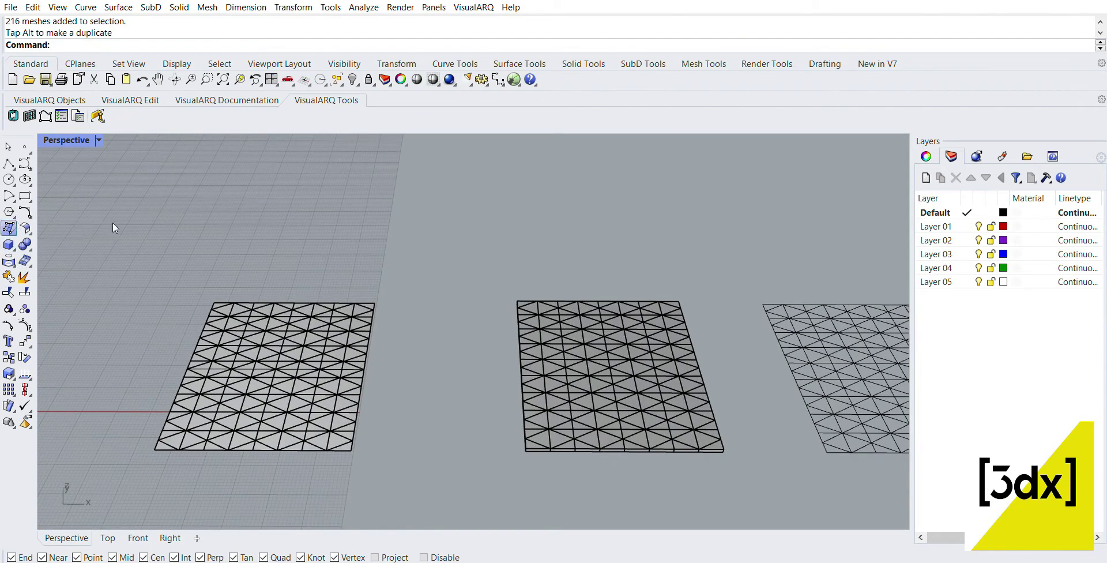
{"action": "left_click", "coordinate": [8, 227]}
{"action": "scroll", "coordinate": [484, 320], "scroll_direction": "up", "scroll_amount": 5}
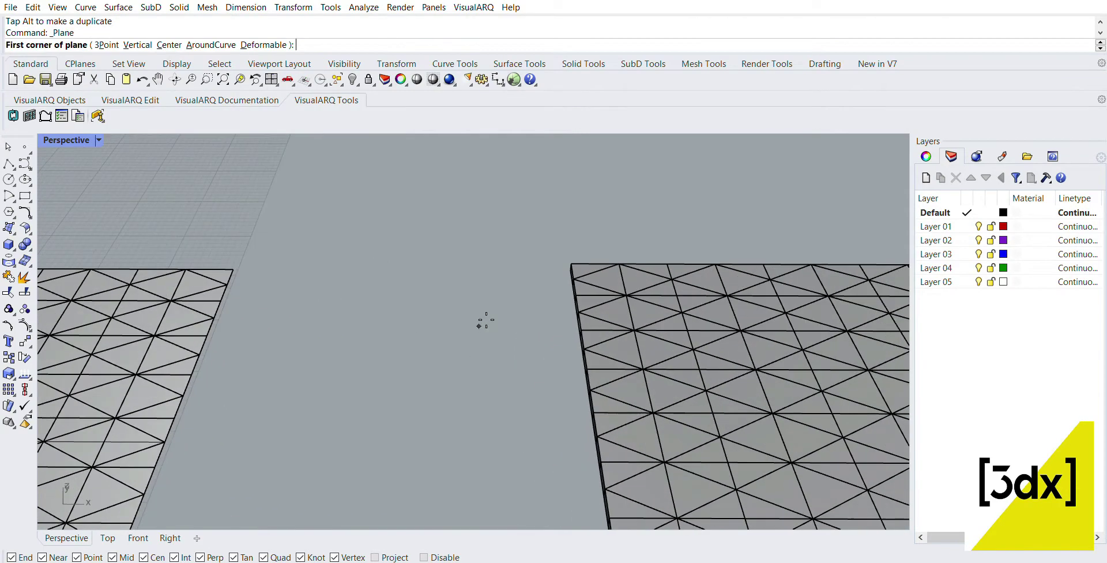
{"action": "scroll", "coordinate": [469, 280], "scroll_direction": "up", "scroll_amount": 3}
{"action": "left_click", "coordinate": [455, 263]}
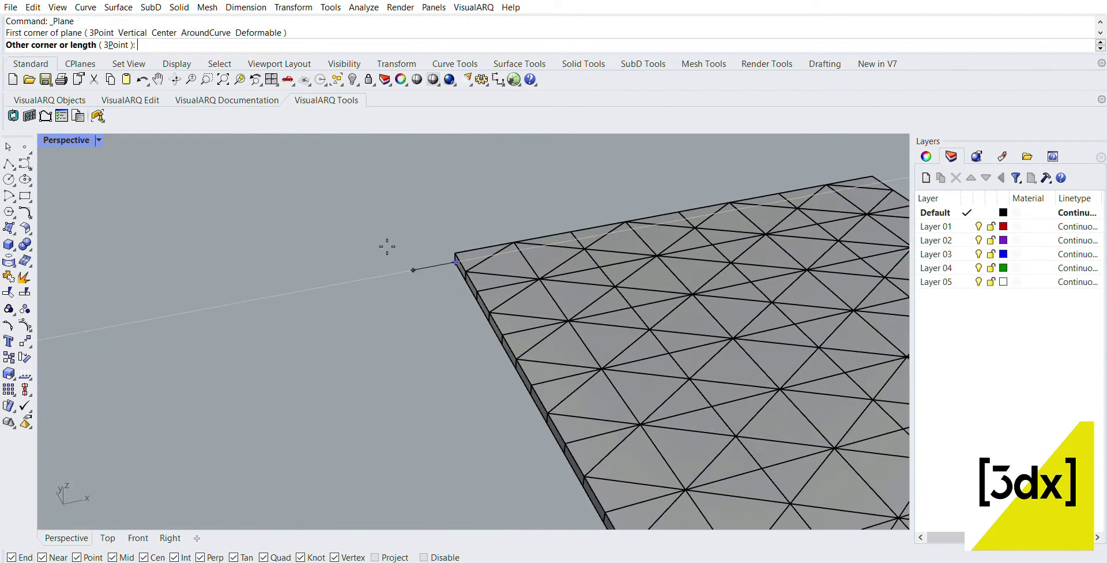
{"action": "scroll", "coordinate": [168, 190], "scroll_direction": "down", "scroll_amount": 6}
{"action": "scroll", "coordinate": [566, 290], "scroll_direction": "up", "scroll_amount": 4}
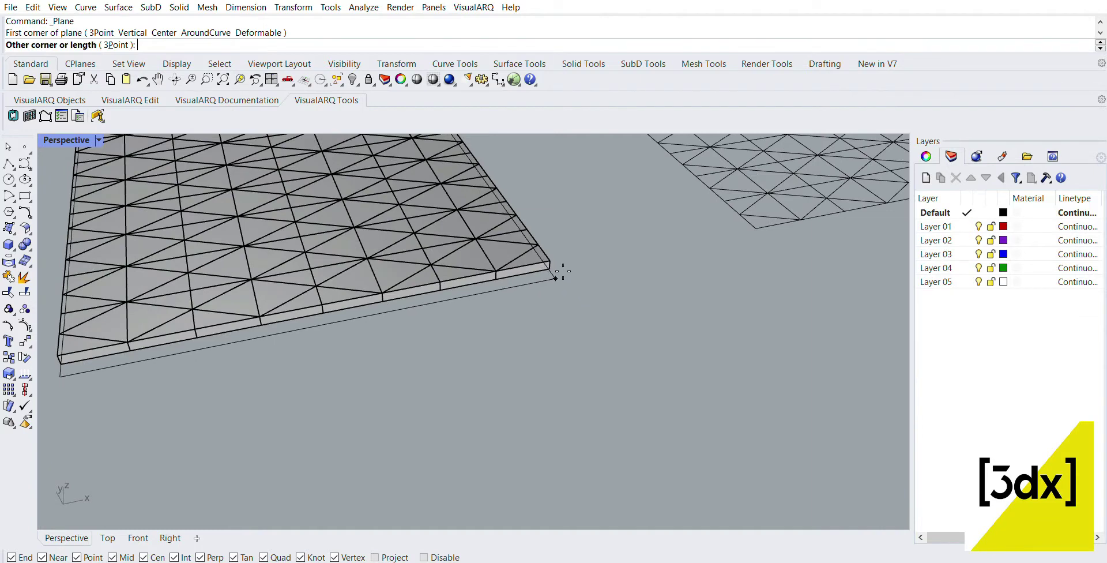
{"action": "left_click", "coordinate": [550, 266]}
Step: Start FlowAlongSrf and select the whole thickened mesh pattern as the objects to flow
{"action": "scroll", "coordinate": [590, 274], "scroll_direction": "down", "scroll_amount": 5}
{"action": "scroll", "coordinate": [603, 323], "scroll_direction": "down", "scroll_amount": 5}
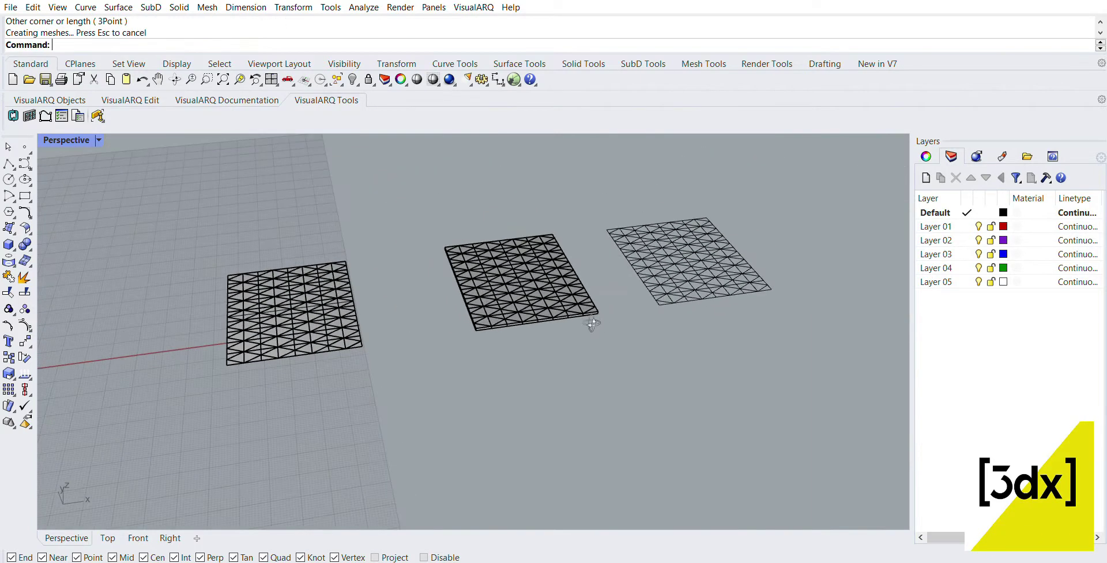
{"action": "type", "text": "flowalongsrf"}
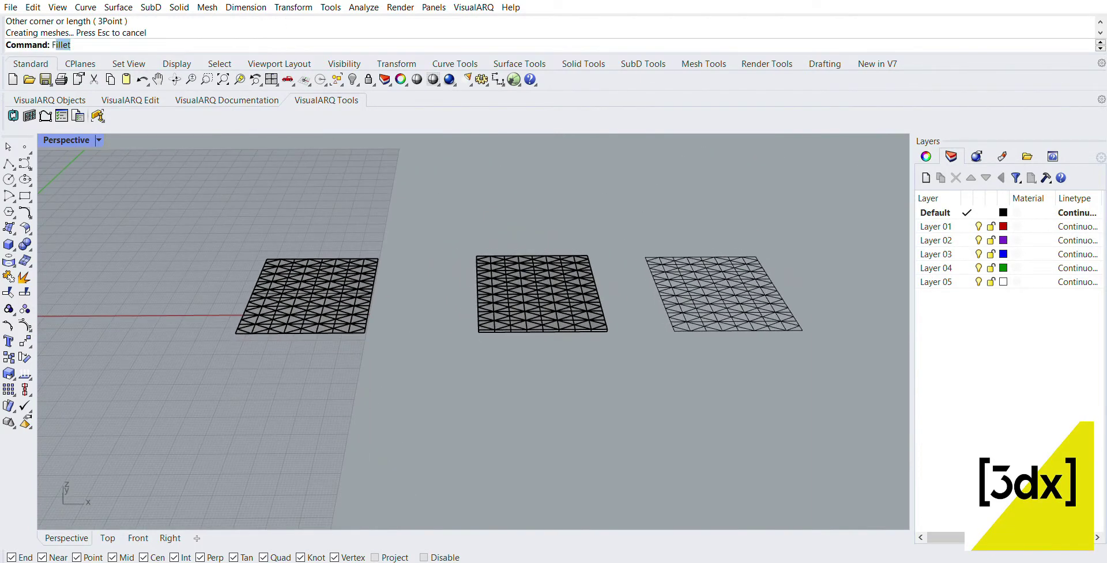
{"action": "key", "text": "Return"}
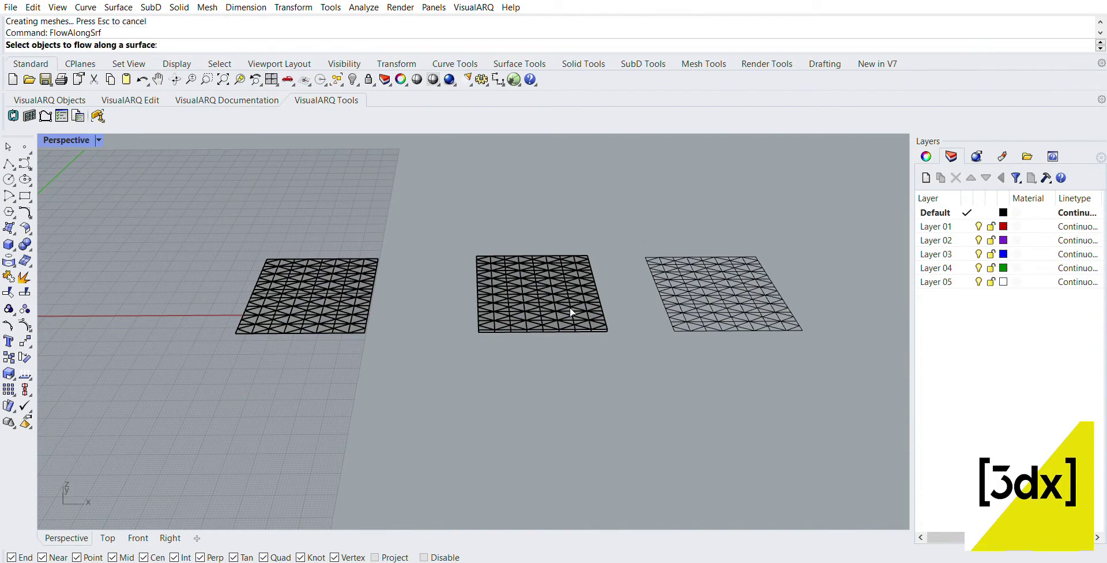
{"action": "scroll", "coordinate": [542, 257], "scroll_direction": "down", "scroll_amount": 10}
{"action": "scroll", "coordinate": [481, 264], "scroll_direction": "up", "scroll_amount": 10}
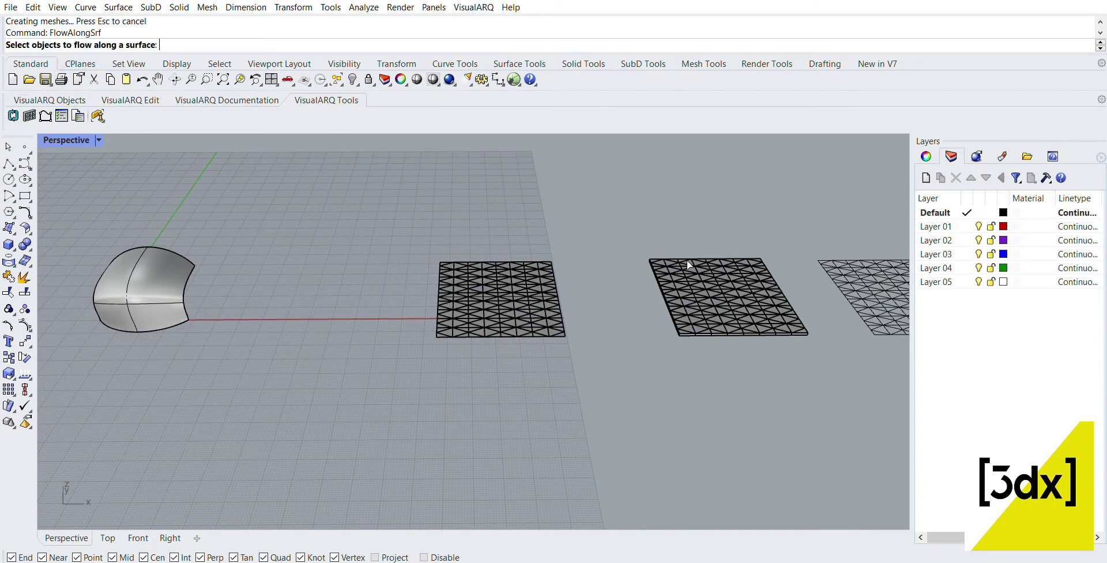
{"action": "scroll", "coordinate": [668, 264], "scroll_direction": "up", "scroll_amount": 2}
{"action": "left_click_drag", "start_coordinate": [608, 226], "coordinate": [885, 410]}
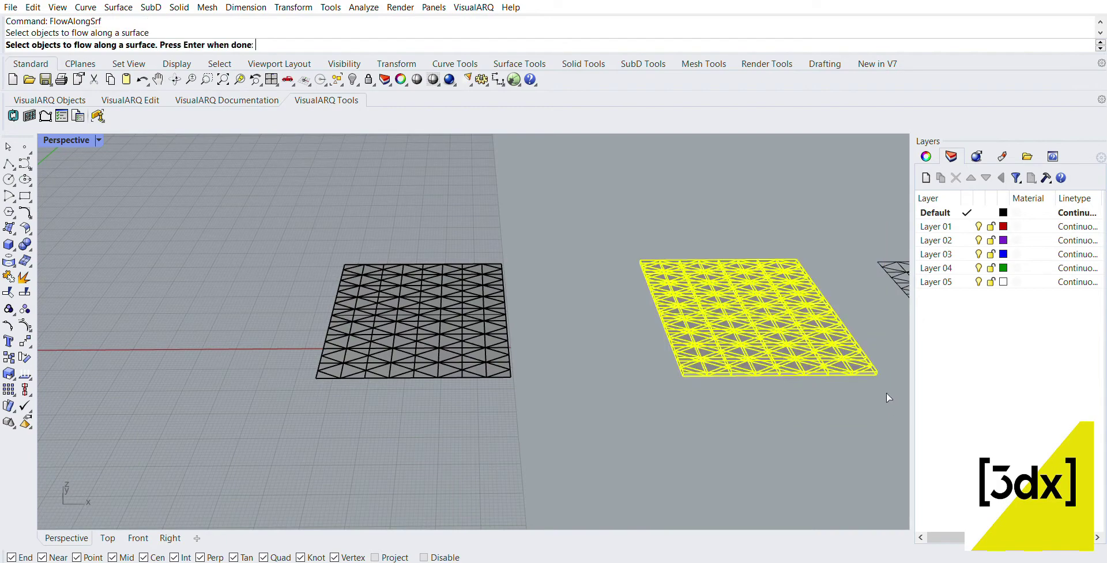
Step: Remove the base plane from the objects to flow, accept the meshes, and pick the plane's front edge as the base surface
{"action": "right_click_drag", "start_coordinate": [894, 394], "coordinate": [851, 390]}
{"action": "scroll", "coordinate": [795, 393], "scroll_direction": "down", "scroll_amount": 4}
{"action": "scroll", "coordinate": [795, 393], "scroll_direction": "up", "scroll_amount": 8}
{"action": "right_click_drag", "start_coordinate": [781, 382], "coordinate": [779, 354]}
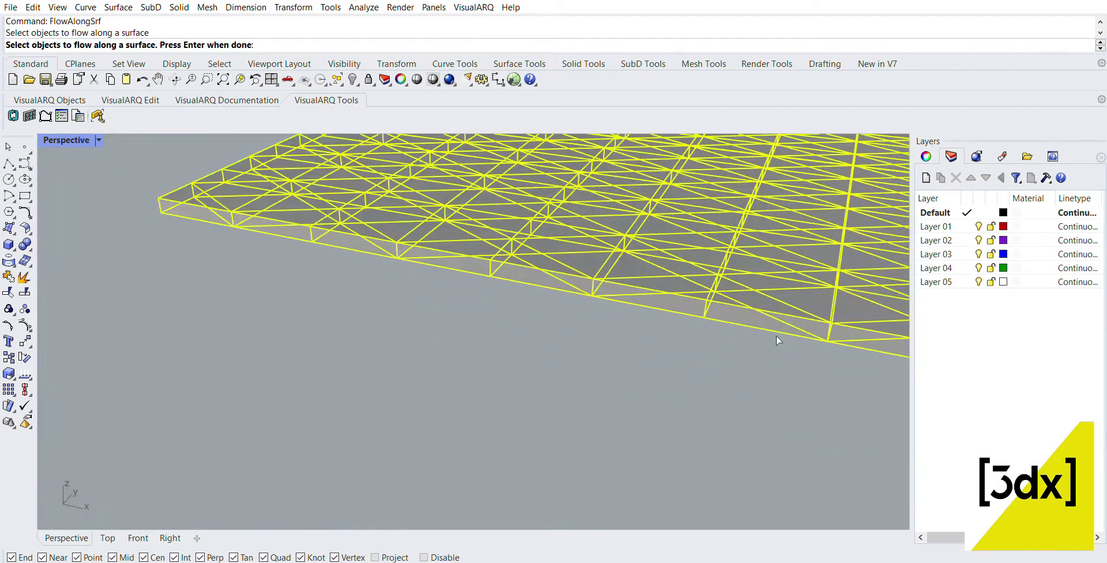
{"action": "left_click", "coordinate": [744, 314]}
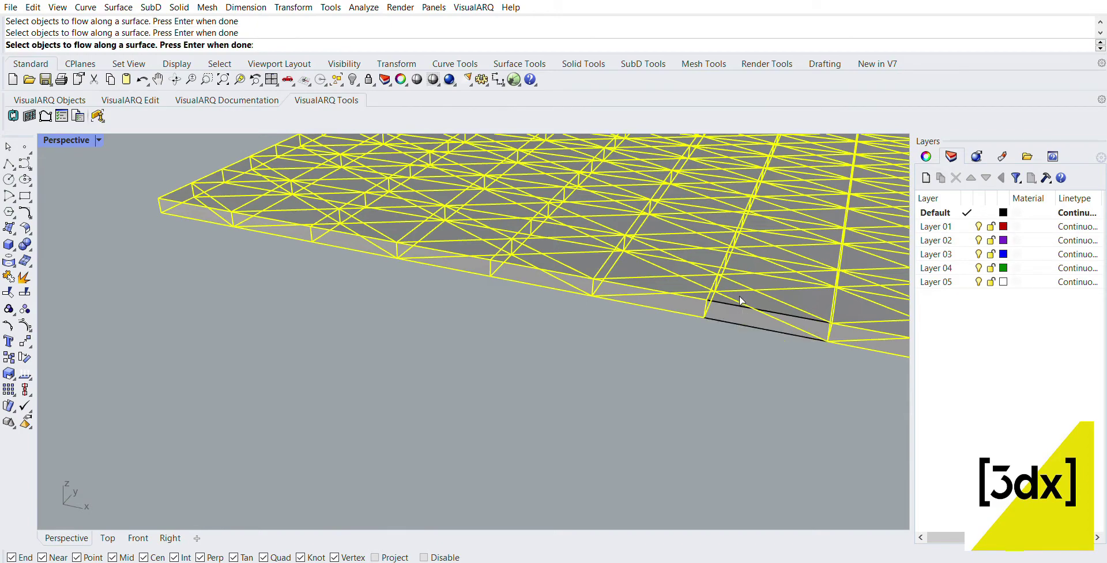
{"action": "scroll", "coordinate": [636, 343], "scroll_direction": "down", "scroll_amount": 8}
{"action": "right_click_drag", "start_coordinate": [635, 343], "coordinate": [690, 305]}
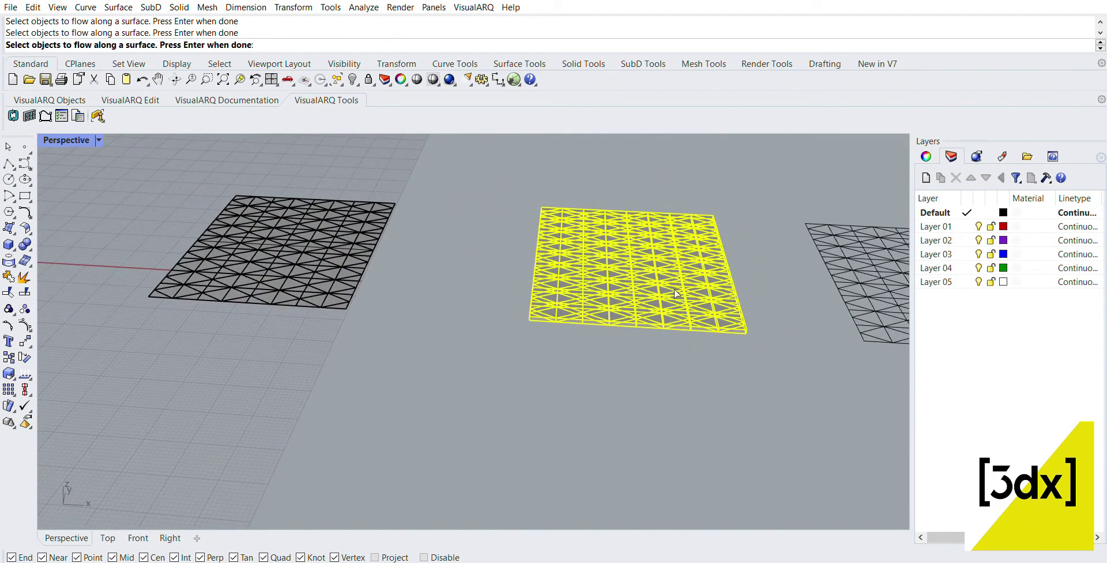
{"action": "key", "text": "Return"}
{"action": "scroll", "coordinate": [629, 332], "scroll_direction": "up", "scroll_amount": 3}
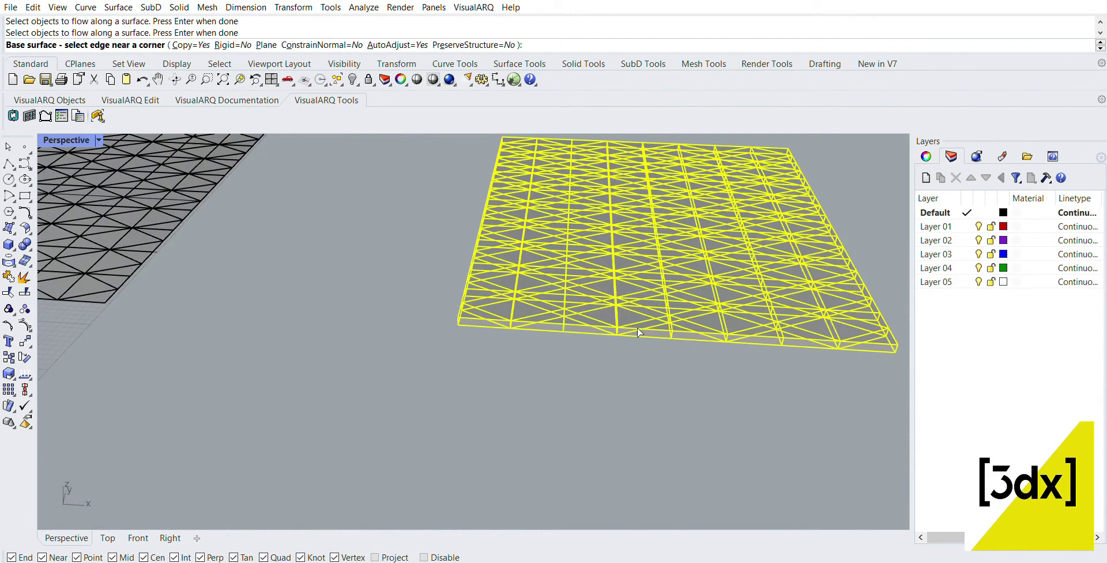
{"action": "left_click", "coordinate": [690, 327]}
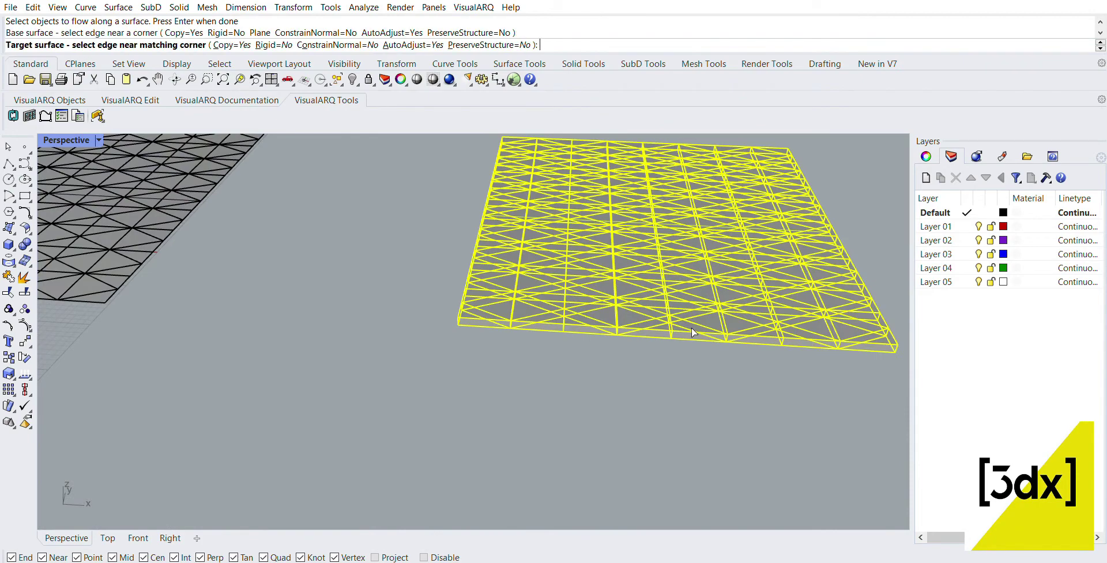
{"action": "scroll", "coordinate": [691, 327], "scroll_direction": "down", "scroll_amount": 12}
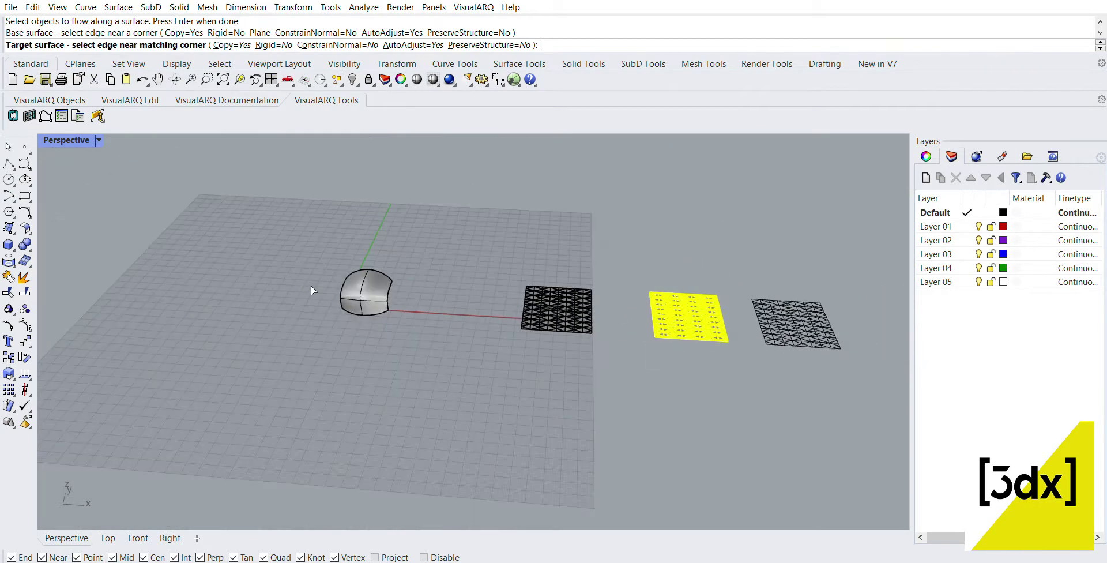
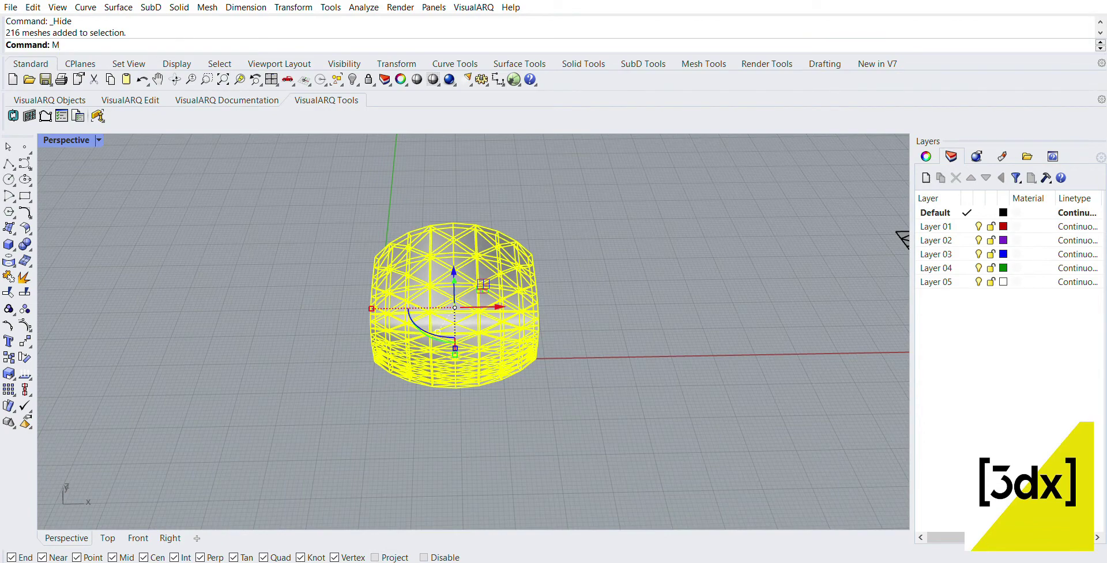
Step: Convert the flowed meshes on the curved shell to NURBS polysurfaces with MeshToNURB and delete the source meshes
{"action": "type", "text": "es"}
{"action": "type", "text": "T"}
{"action": "key", "text": "Return"}
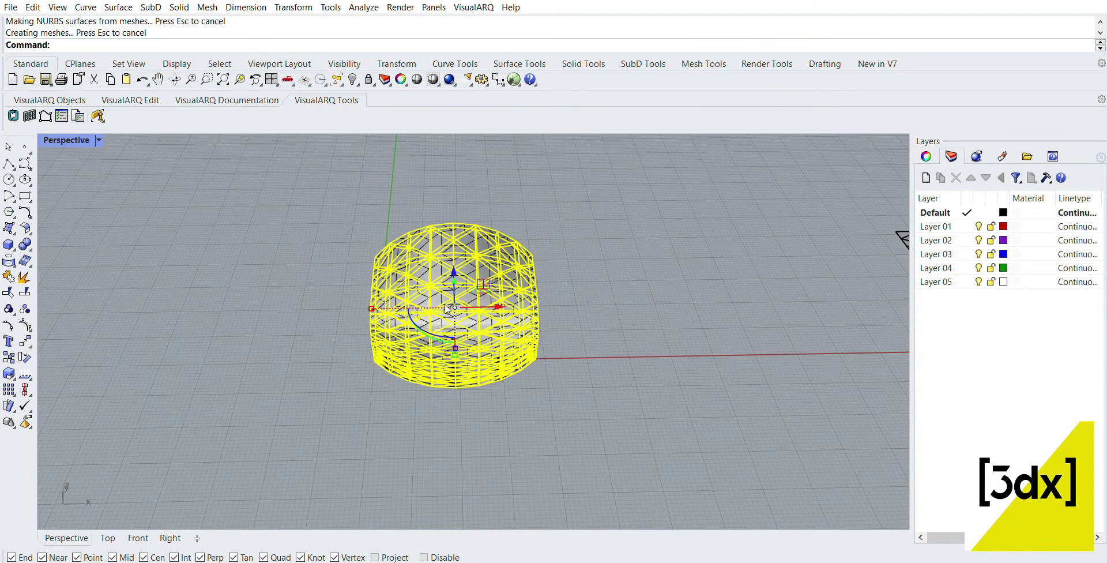
{"action": "scroll", "coordinate": [386, 293], "scroll_direction": "up", "scroll_amount": 9}
{"action": "right_click_drag", "start_coordinate": [387, 292], "coordinate": [484, 289]}
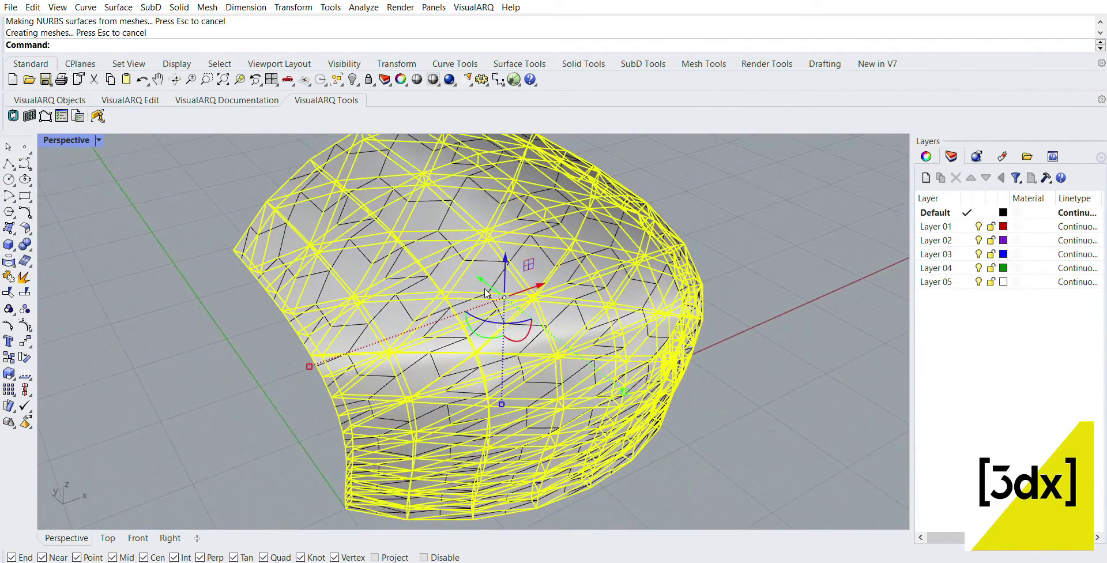
{"action": "key", "text": "Delete"}
Step: Inspect individual closed polysurface panels of the curved shell by selecting them and viewing the shell from several angles
{"action": "left_click", "coordinate": [418, 356]}
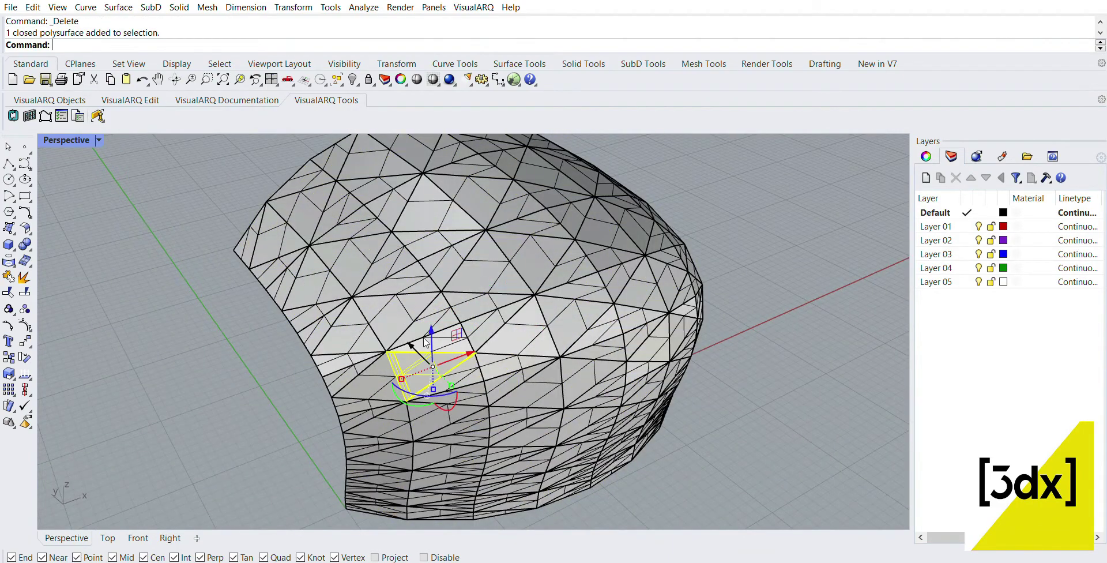
{"action": "key", "text": "Escape"}
{"action": "scroll", "coordinate": [442, 335], "scroll_direction": "up", "scroll_amount": 4}
{"action": "left_click", "coordinate": [442, 330]}
{"action": "key", "text": "Escape"}
{"action": "right_click_drag", "start_coordinate": [390, 298], "coordinate": [499, 296]}
{"action": "left_click", "coordinate": [484, 299], "text": "ctrl+shift"}
{"action": "right_click_drag", "start_coordinate": [579, 316], "coordinate": [330, 331]}
{"action": "scroll", "coordinate": [329, 333], "scroll_direction": "down", "scroll_amount": 8}
{"action": "scroll", "coordinate": [419, 404], "scroll_direction": "up", "scroll_amount": 3}
{"action": "right_click_drag", "start_coordinate": [413, 404], "coordinate": [424, 405]}
{"action": "scroll", "coordinate": [425, 406], "scroll_direction": "down", "scroll_amount": 3}
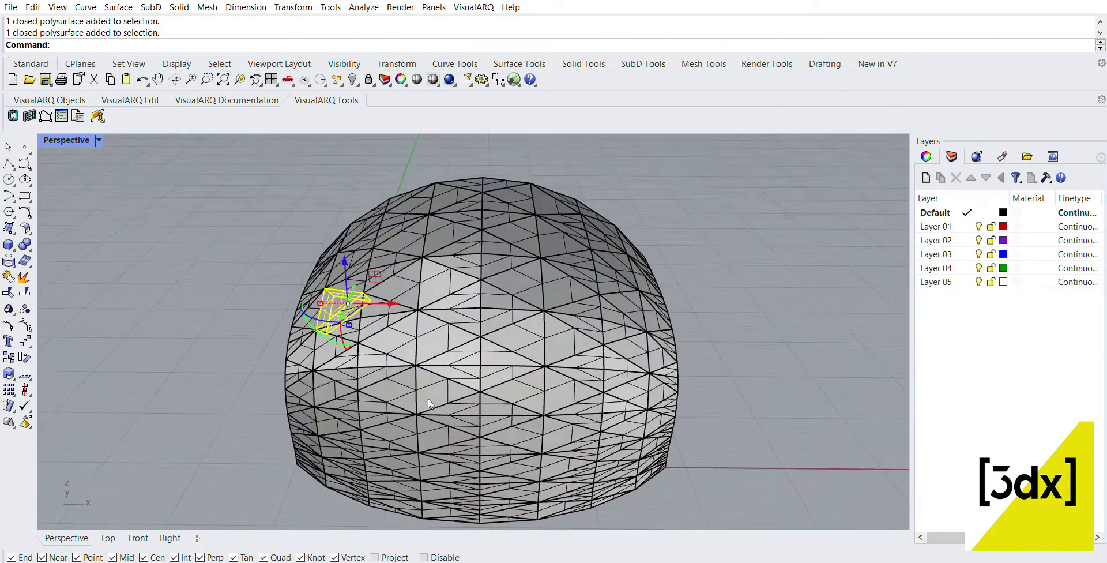
{"action": "key", "text": "Escape"}
Step: In the Top view, turn on solid points for the shell's leftmost column of panels and select the points along its outer edge
{"action": "right_click_drag", "start_coordinate": [438, 370], "coordinate": [240, 167]}
{"action": "double_click", "coordinate": [71, 136]}
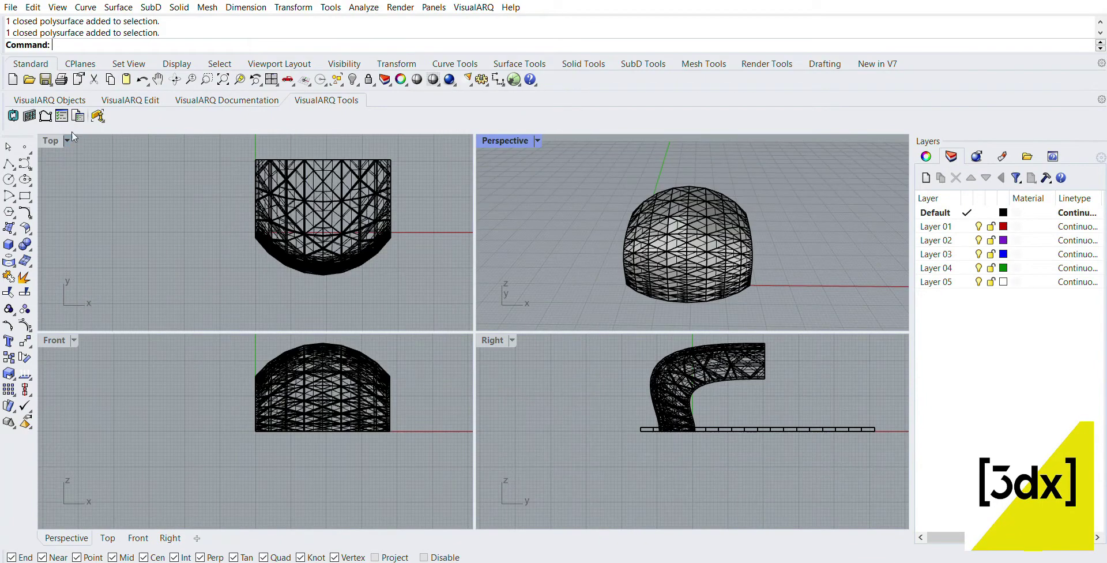
{"action": "double_click", "coordinate": [56, 139]}
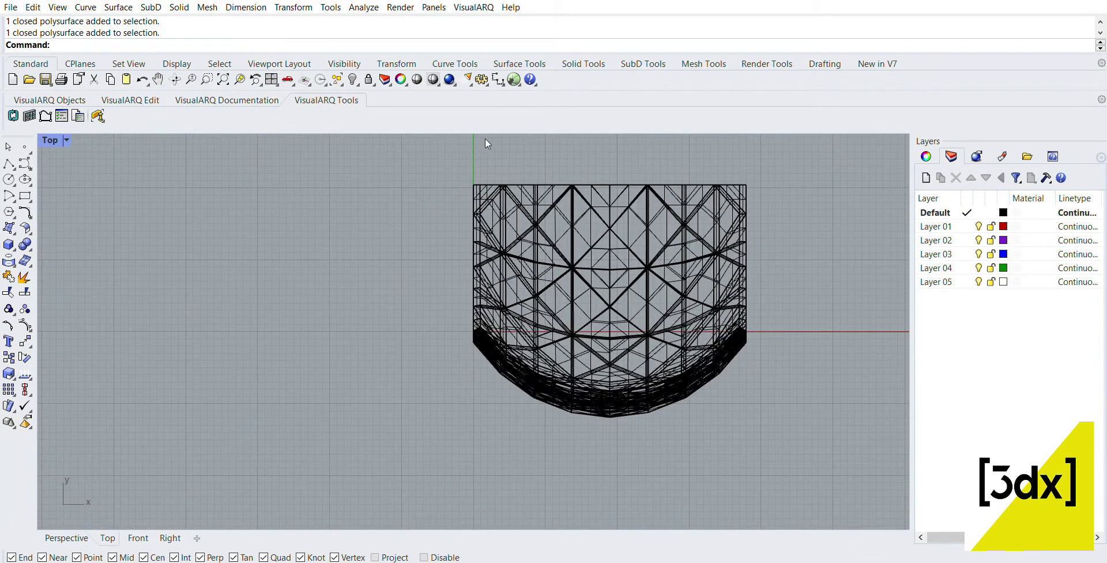
{"action": "left_click_drag", "start_coordinate": [486, 151], "coordinate": [448, 403]}
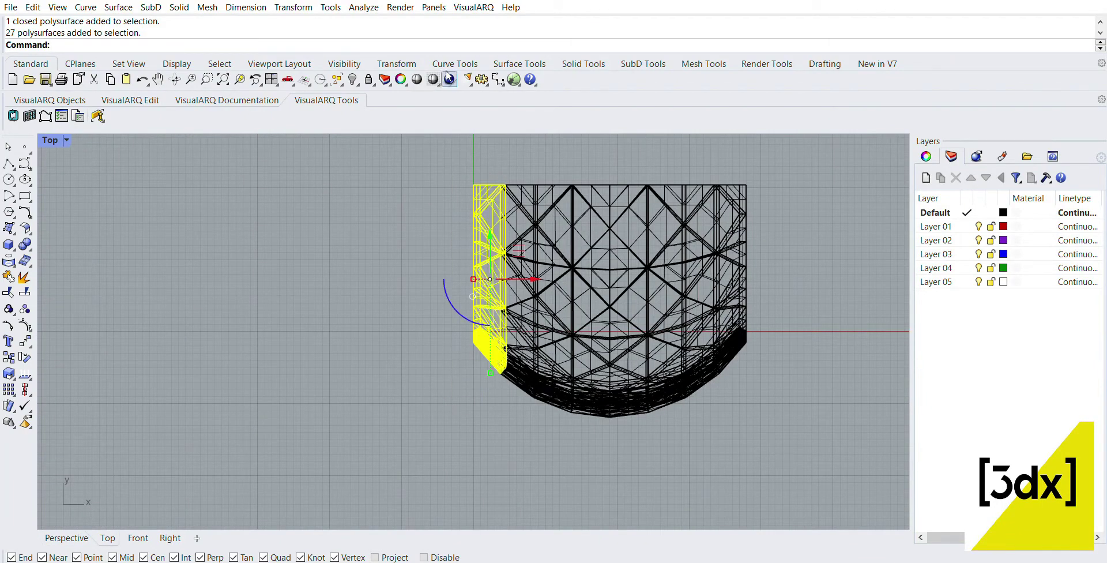
{"action": "left_click", "coordinate": [583, 63]}
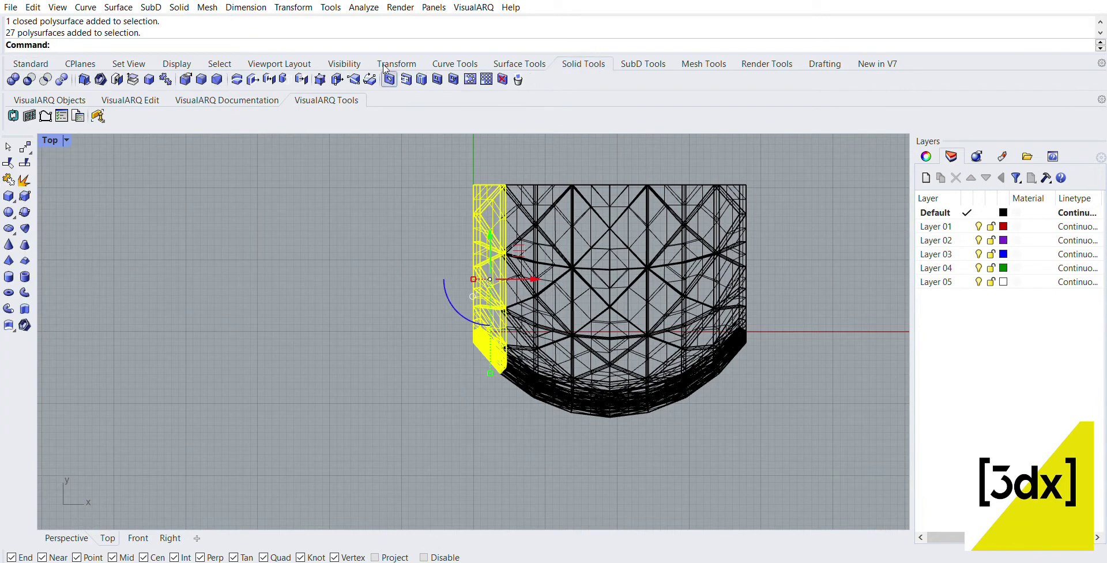
{"action": "left_click", "coordinate": [320, 79]}
{"action": "left_click_drag", "start_coordinate": [413, 146], "coordinate": [486, 396]}
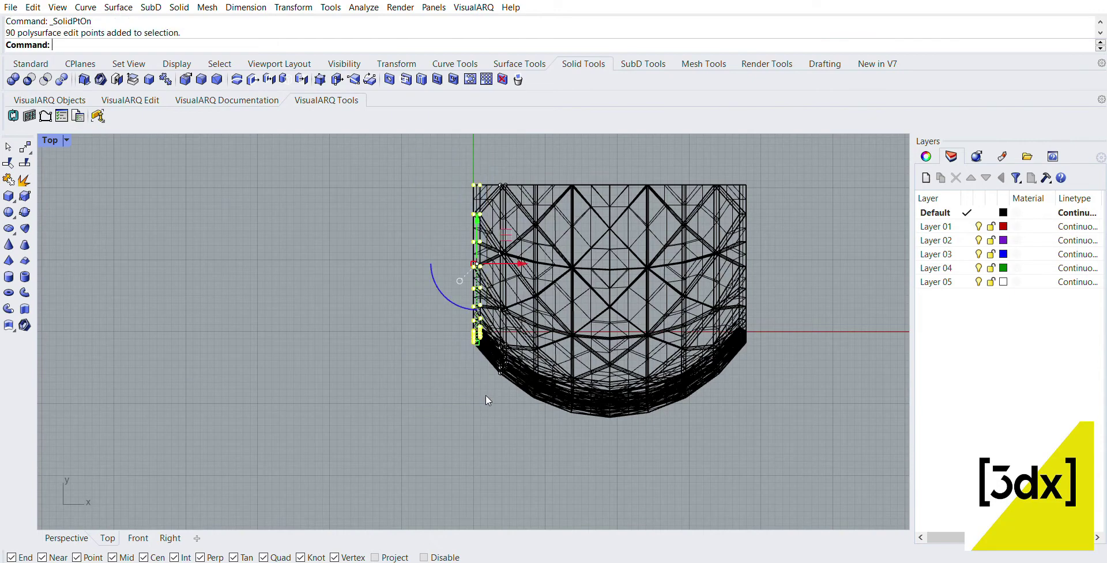
{"action": "scroll", "coordinate": [488, 333], "scroll_direction": "up", "scroll_amount": 2}
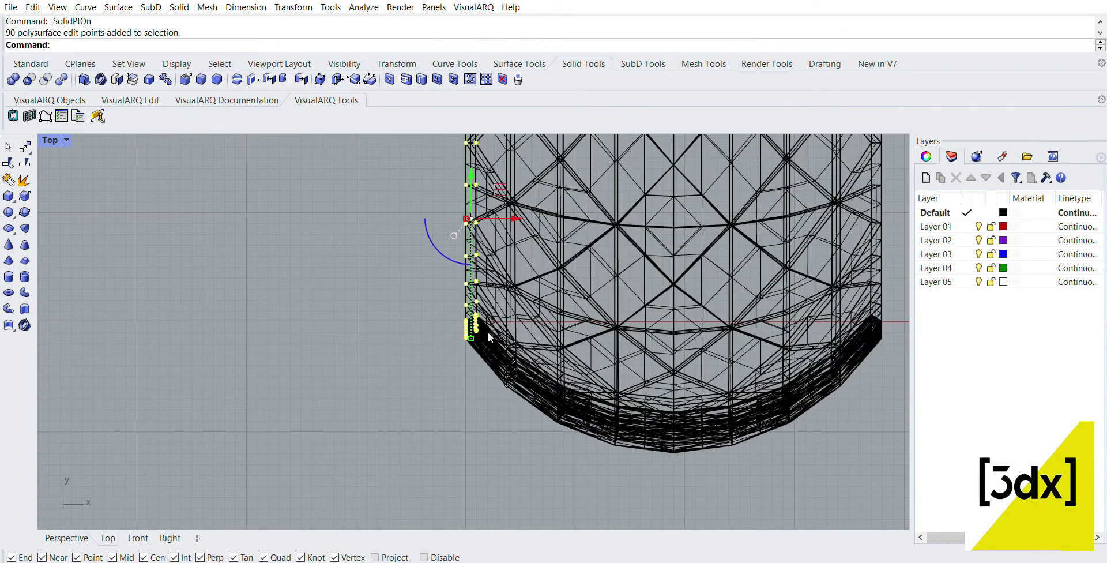
Step: In the Right view, project the selected edge points to the construction plane with ProjectToCPlane, deleting the input objects
{"action": "double_click", "coordinate": [51, 139]}
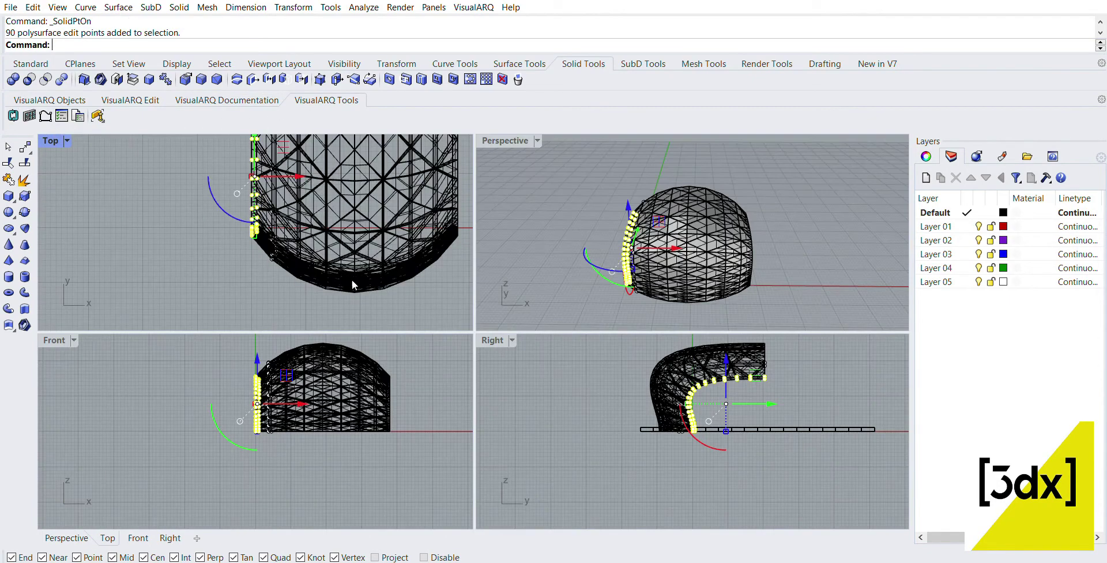
{"action": "double_click", "coordinate": [500, 340]}
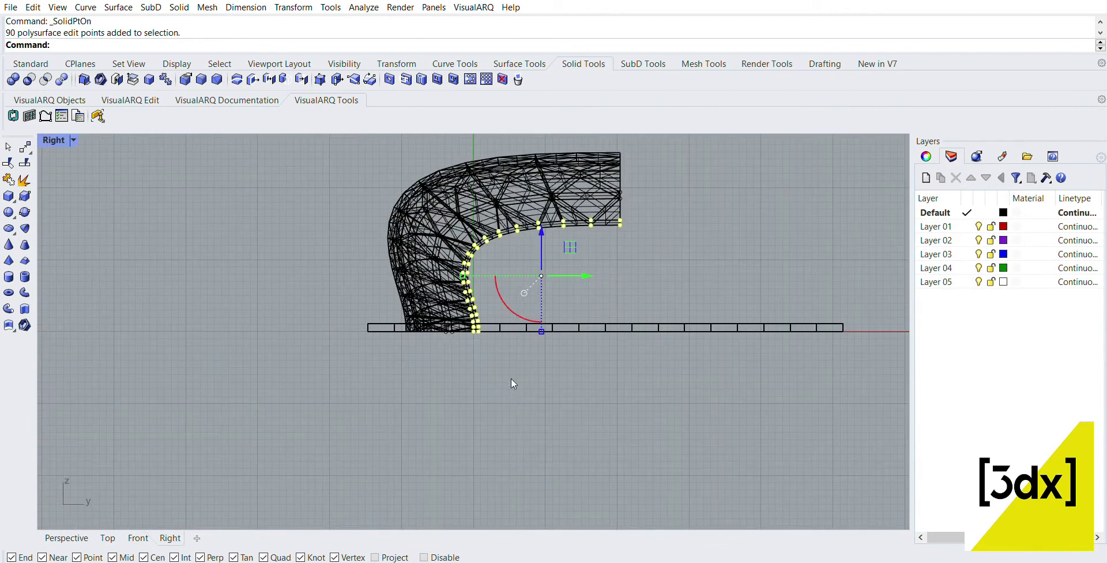
{"action": "type", "text": "ro"}
{"action": "key", "text": "Return"}
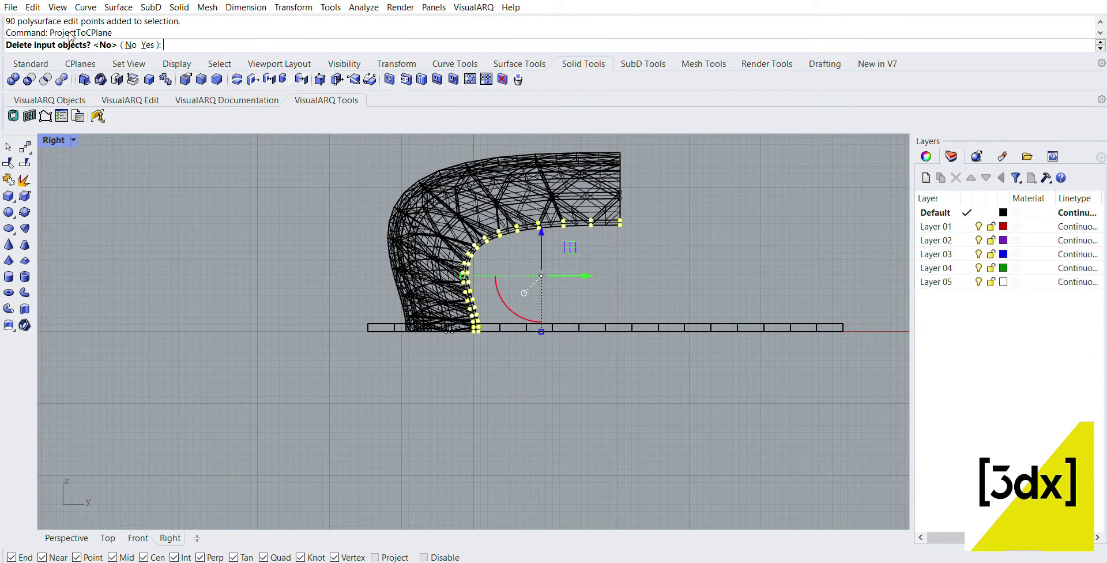
{"action": "type", "text": "y"}
{"action": "key", "text": "Return"}
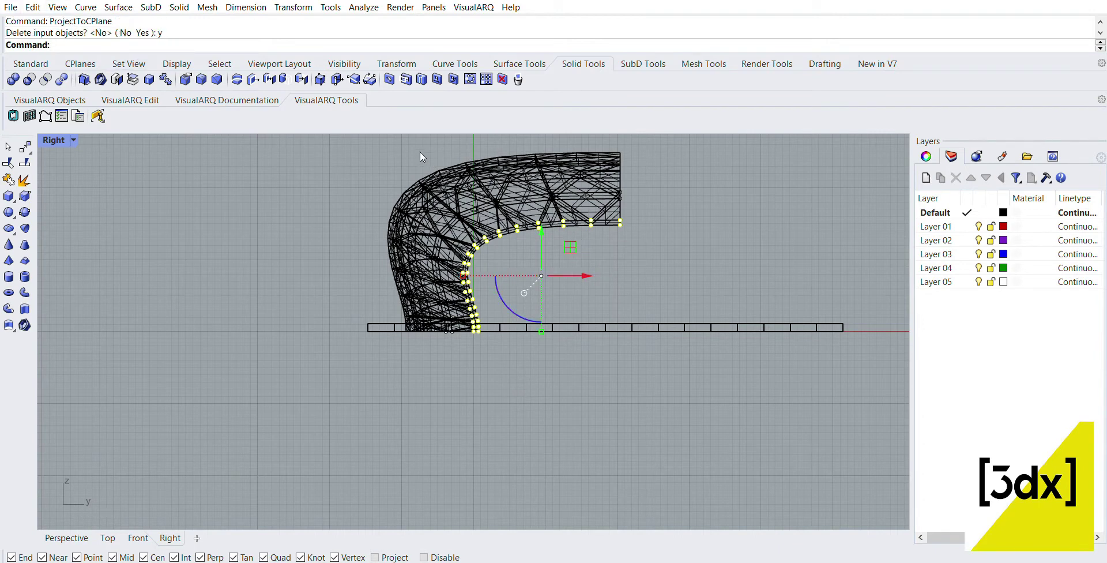
Step: Turn off the solid points and check the shell's flattened outer edge up close in the Perspective view
{"action": "double_click", "coordinate": [54, 140]}
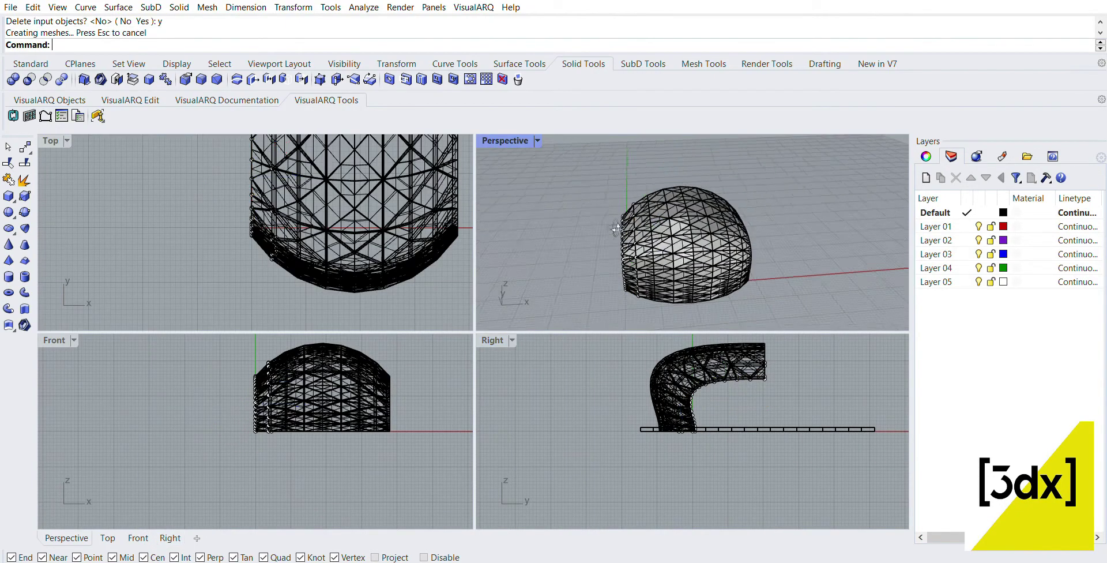
{"action": "right_click_drag", "start_coordinate": [617, 229], "coordinate": [860, 191]}
{"action": "scroll", "coordinate": [738, 226], "scroll_direction": "up", "scroll_amount": 6}
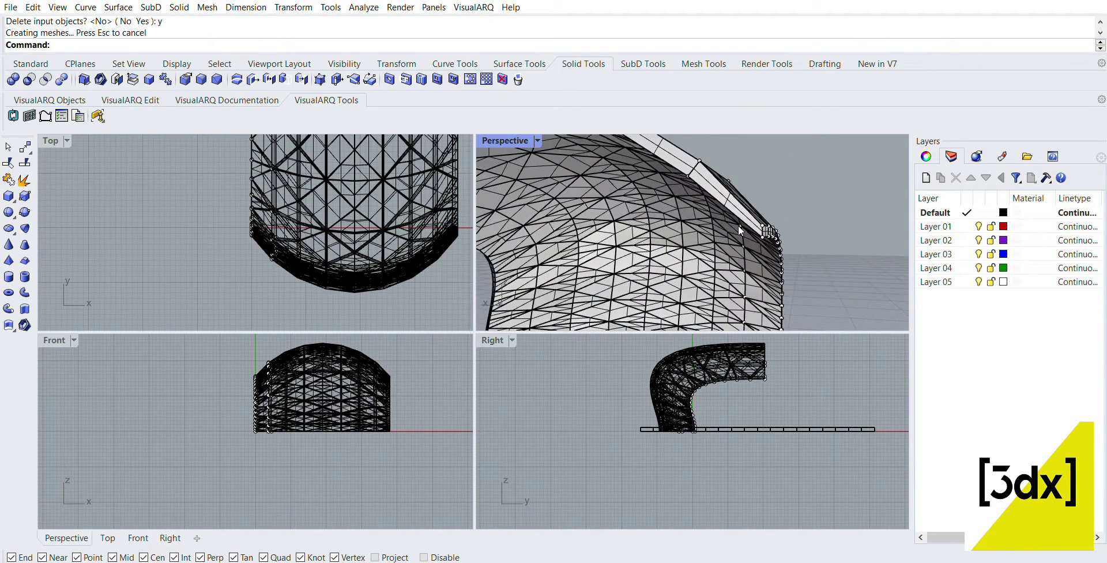
{"action": "scroll", "coordinate": [798, 220], "scroll_direction": "down", "scroll_amount": 4}
{"action": "scroll", "coordinate": [810, 215], "scroll_direction": "up", "scroll_amount": 4}
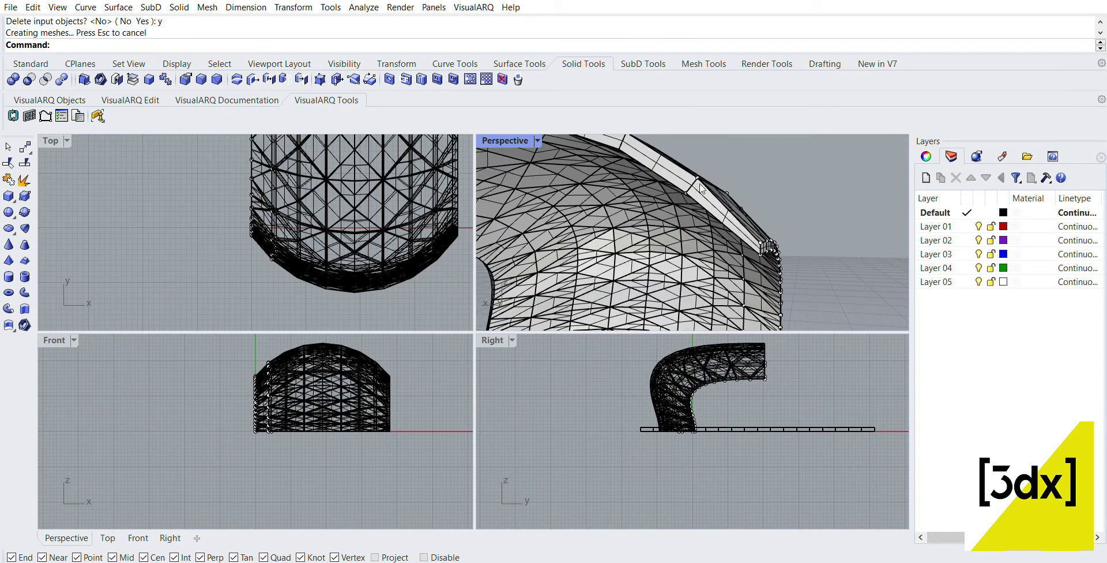
{"action": "key", "text": "Escape"}
{"action": "scroll", "coordinate": [700, 179], "scroll_direction": "up", "scroll_amount": 2}
{"action": "right_click_drag", "start_coordinate": [791, 266], "coordinate": [669, 250]}
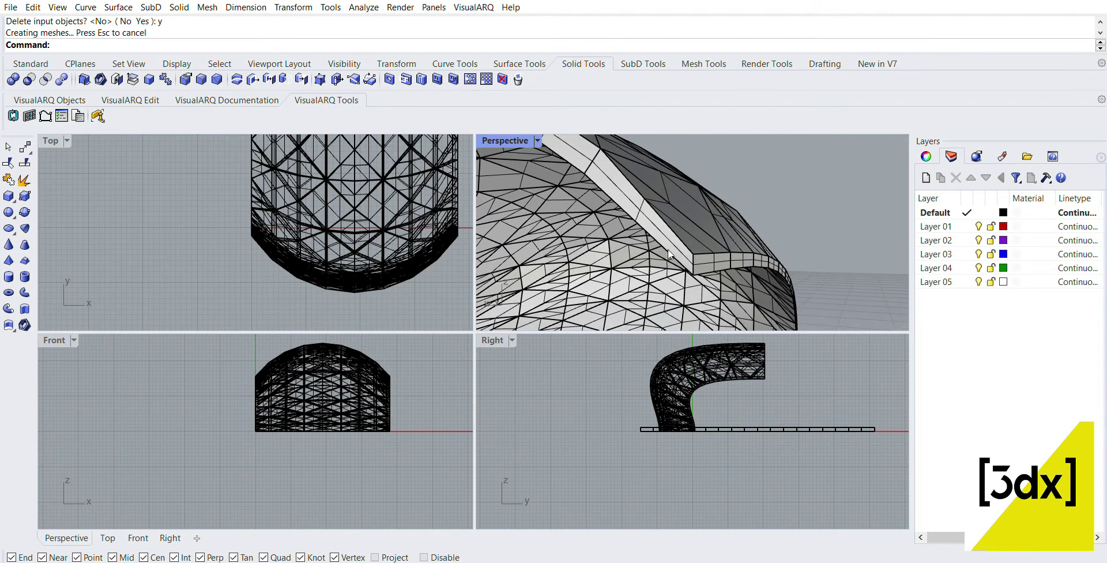
Step: Examine the shell's base corner and compare its two side edges from inside and outside in the Perspective view
{"action": "right_click_drag", "start_coordinate": [680, 157], "coordinate": [745, 281]}
{"action": "scroll", "coordinate": [741, 275], "scroll_direction": "up", "scroll_amount": 8}
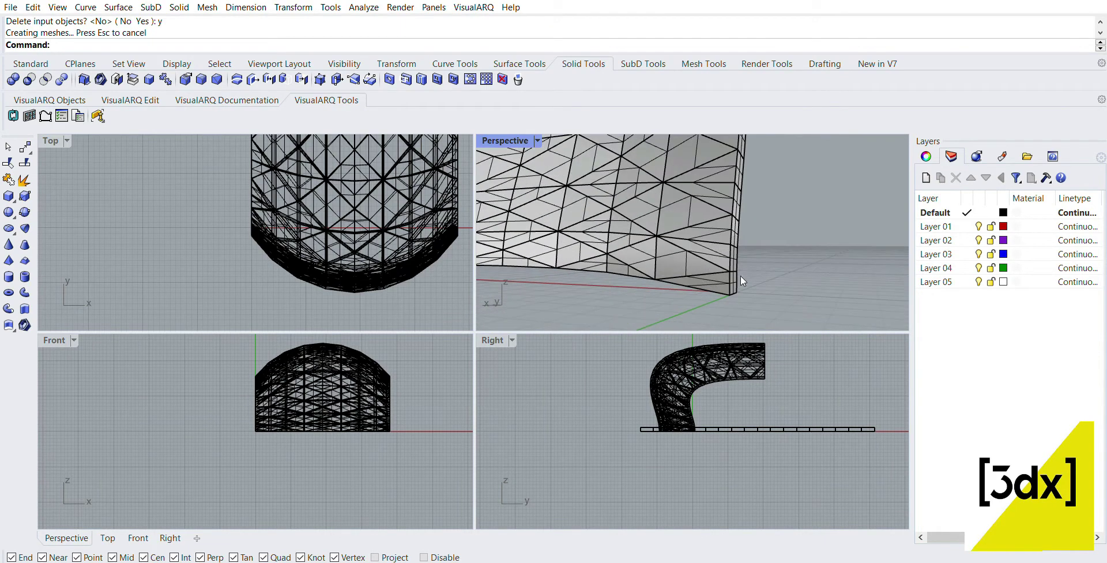
{"action": "scroll", "coordinate": [741, 276], "scroll_direction": "down", "scroll_amount": 8}
{"action": "left_click", "coordinate": [721, 265]}
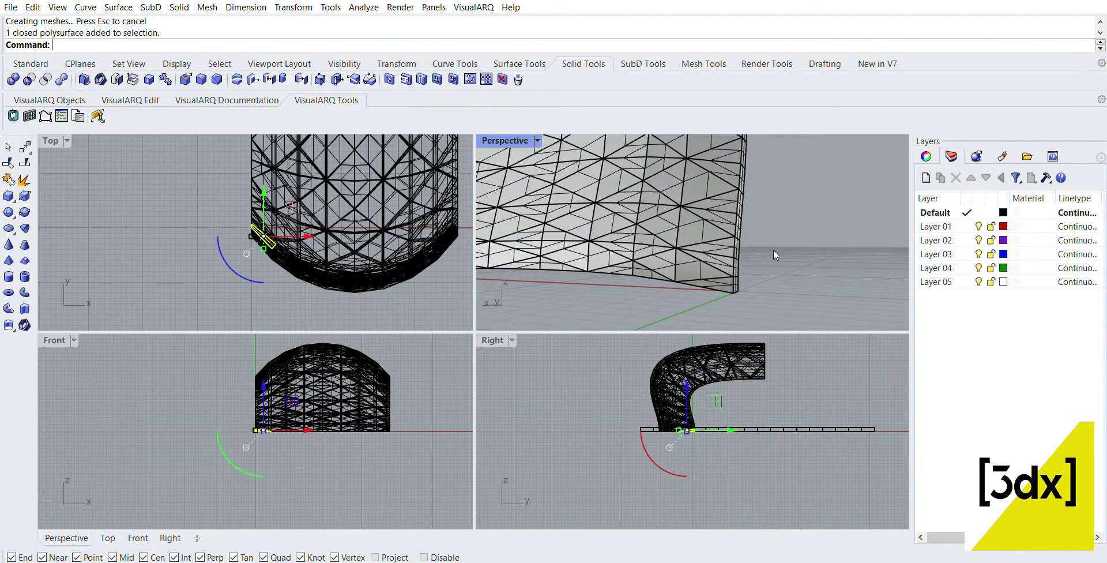
{"action": "left_click", "coordinate": [773, 250]}
{"action": "scroll", "coordinate": [797, 230], "scroll_direction": "down", "scroll_amount": 6}
{"action": "right_click_drag", "start_coordinate": [797, 228], "coordinate": [808, 211]}
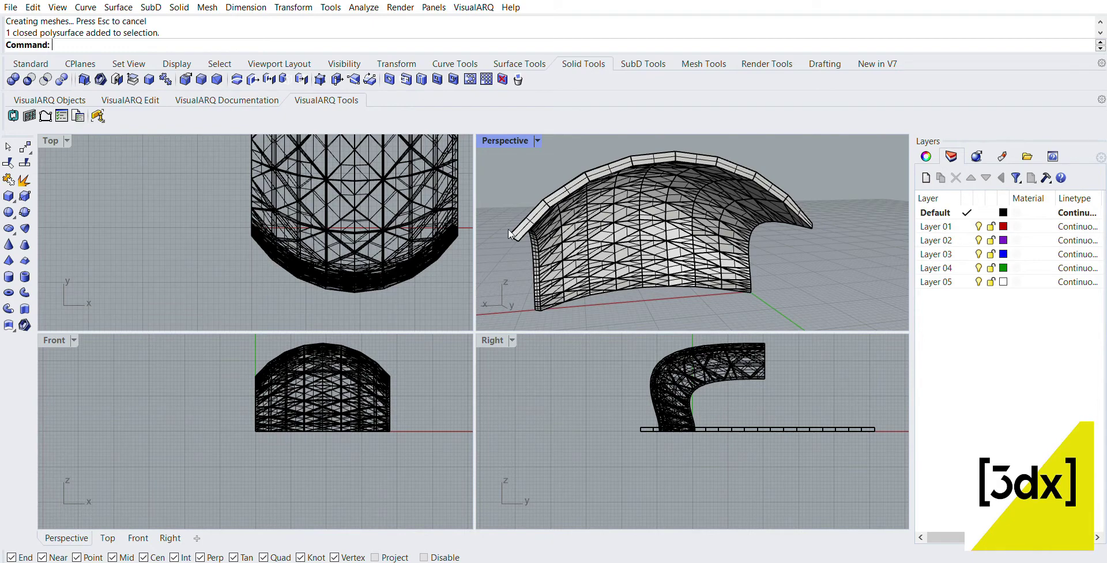
{"action": "right_click_drag", "start_coordinate": [785, 212], "coordinate": [833, 225]}
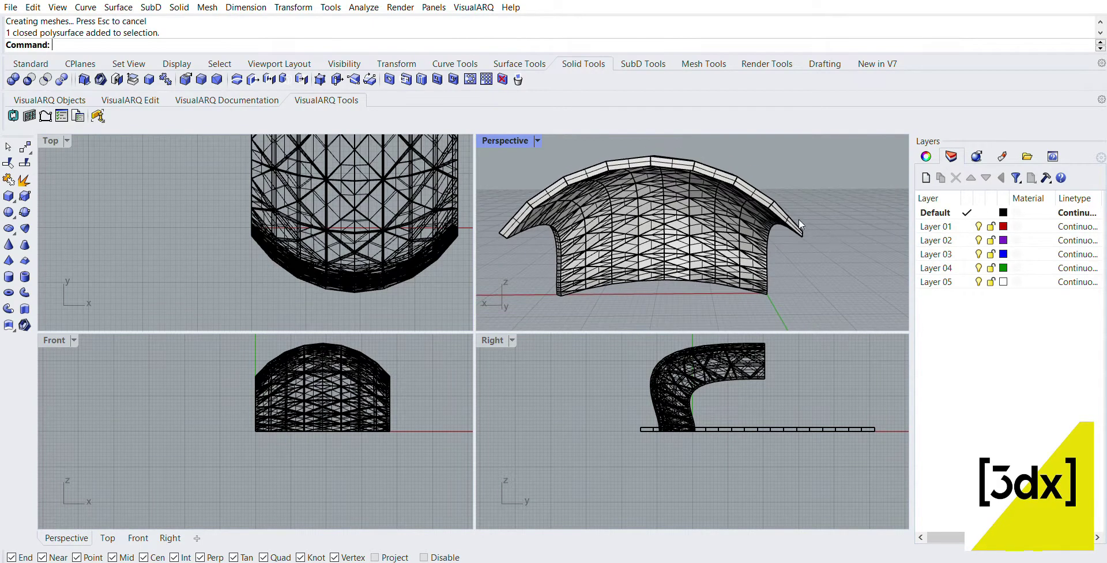
{"action": "double_click", "coordinate": [505, 140]}
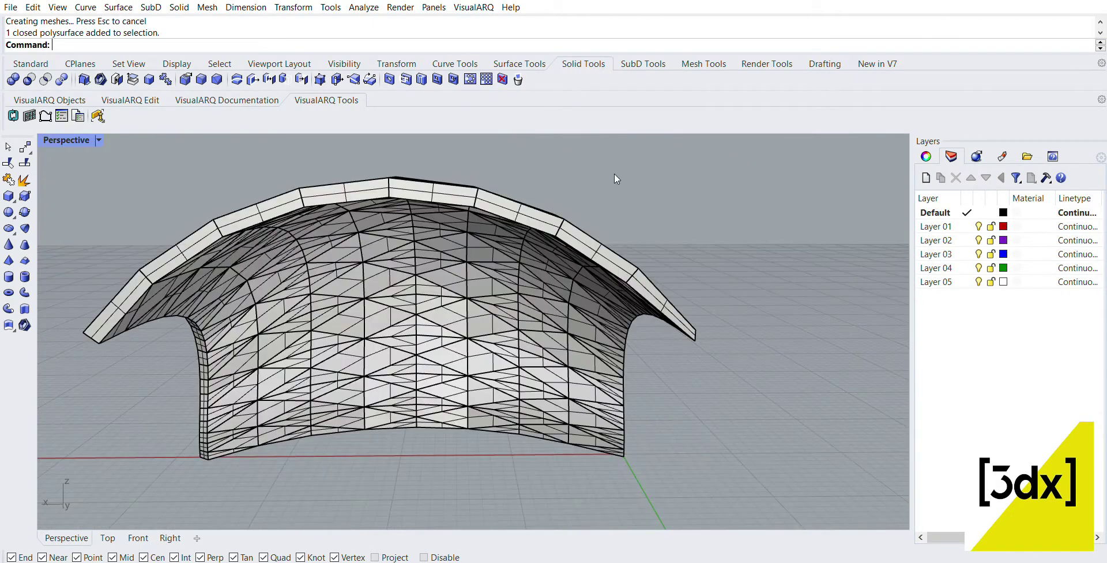
{"action": "right_click_drag", "start_coordinate": [614, 174], "coordinate": [114, 168]}
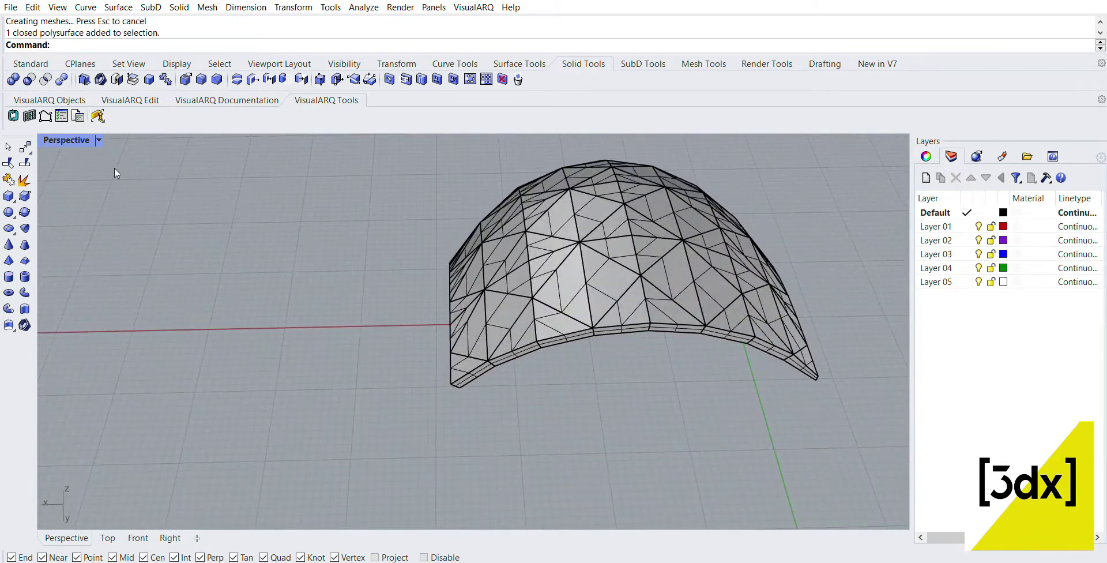
Step: In the Top view, delete the whole column of panels along the shell's side opposite the flattened edge
{"action": "double_click", "coordinate": [66, 139]}
{"action": "scroll", "coordinate": [318, 225], "scroll_direction": "down", "scroll_amount": 7}
{"action": "scroll", "coordinate": [421, 227], "scroll_direction": "up", "scroll_amount": 6}
{"action": "left_click_drag", "start_coordinate": [418, 296], "coordinate": [344, 138]}
{"action": "key", "text": "Delete"}
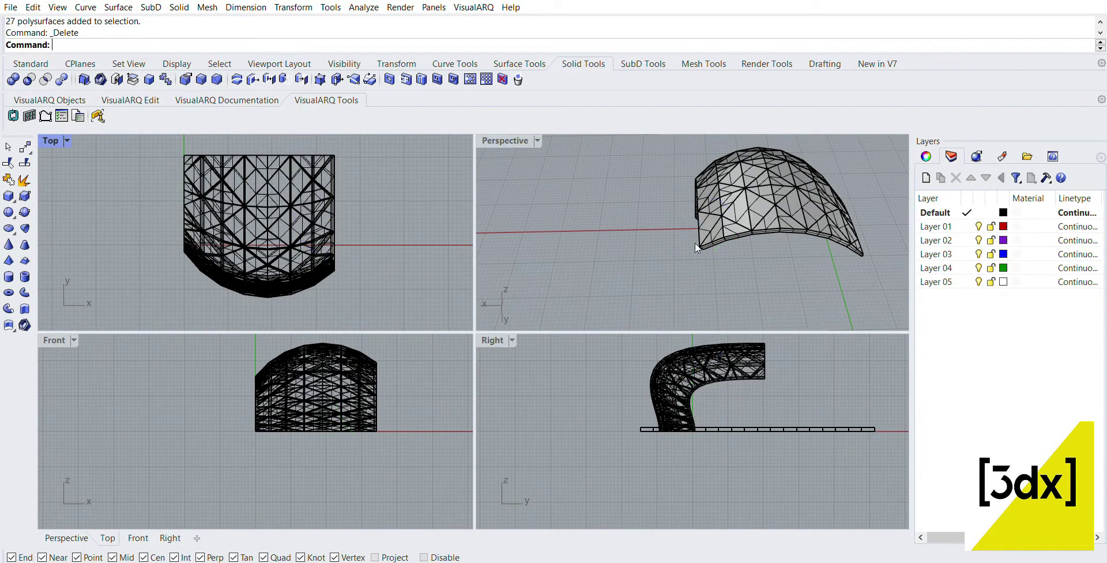
Step: Mirror a copy of the flattened edge column across the shell's vertical midline in the Top view to replace the deleted column
{"action": "key", "text": "ctrl+z"}
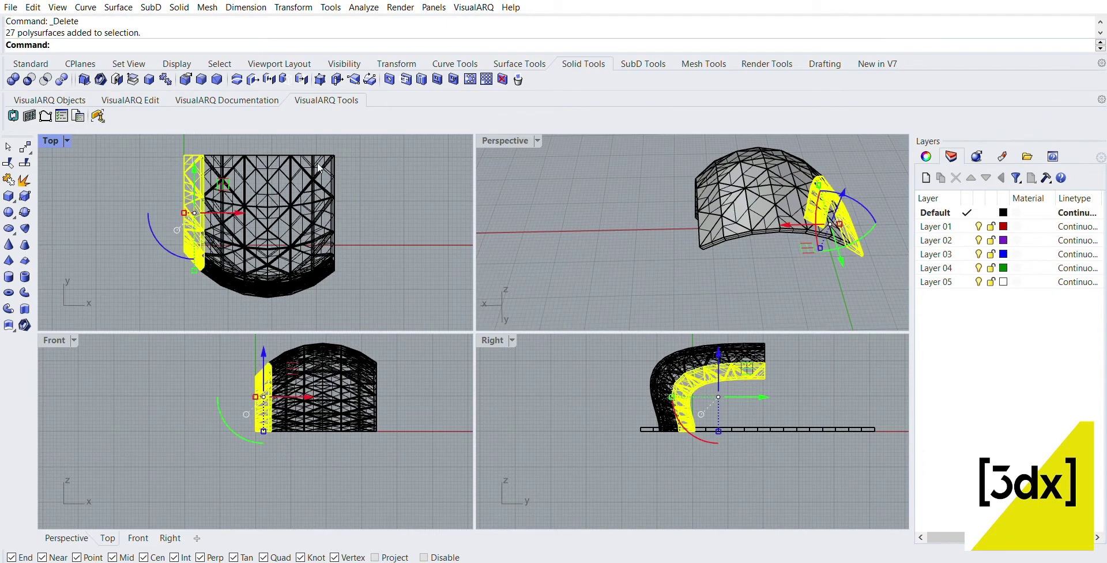
{"action": "scroll", "coordinate": [270, 194], "scroll_direction": "down", "scroll_amount": 1}
{"action": "scroll", "coordinate": [271, 152], "scroll_direction": "up", "scroll_amount": 5}
{"action": "type", "text": "irror"}
{"action": "key", "text": "Return"}
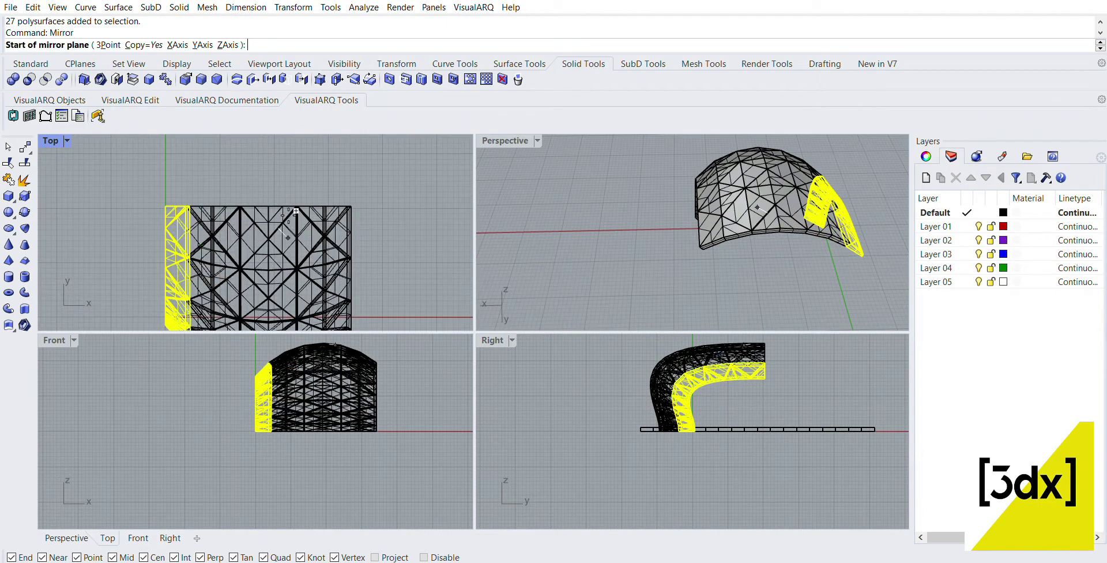
{"action": "left_click", "coordinate": [273, 165]}
{"action": "left_click", "coordinate": [271, 158]}
{"action": "left_click", "coordinate": [271, 164]}
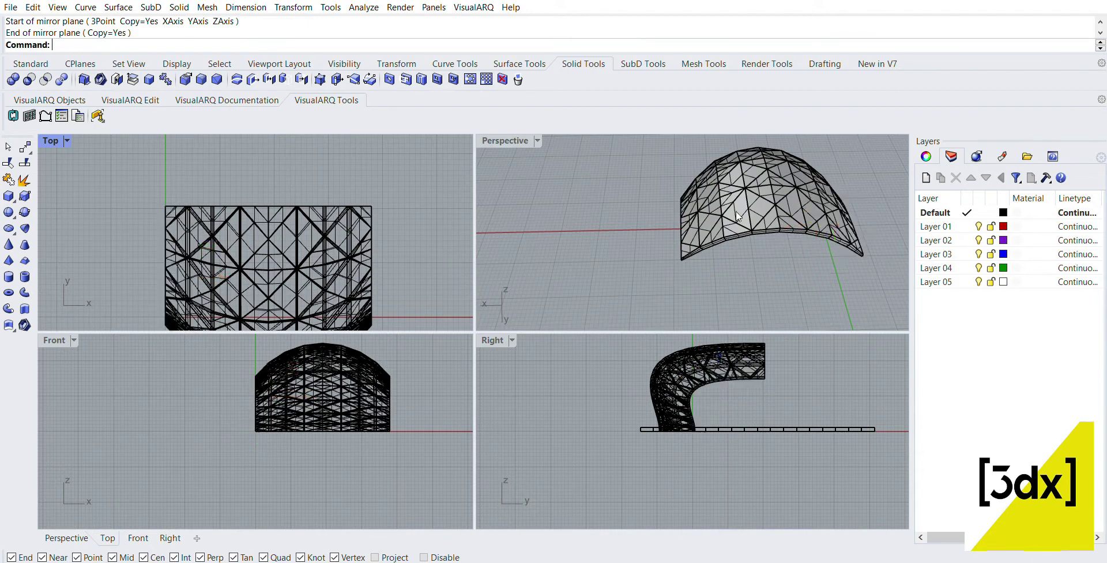
Step: Select the whole curved shell and move it along the negative X direction, clear of the origin and the flat patterns
{"action": "scroll", "coordinate": [722, 212], "scroll_direction": "down", "scroll_amount": 10}
{"action": "right_click_drag", "start_coordinate": [637, 234], "coordinate": [847, 192]}
{"action": "right_click_drag", "start_coordinate": [637, 205], "coordinate": [690, 210]}
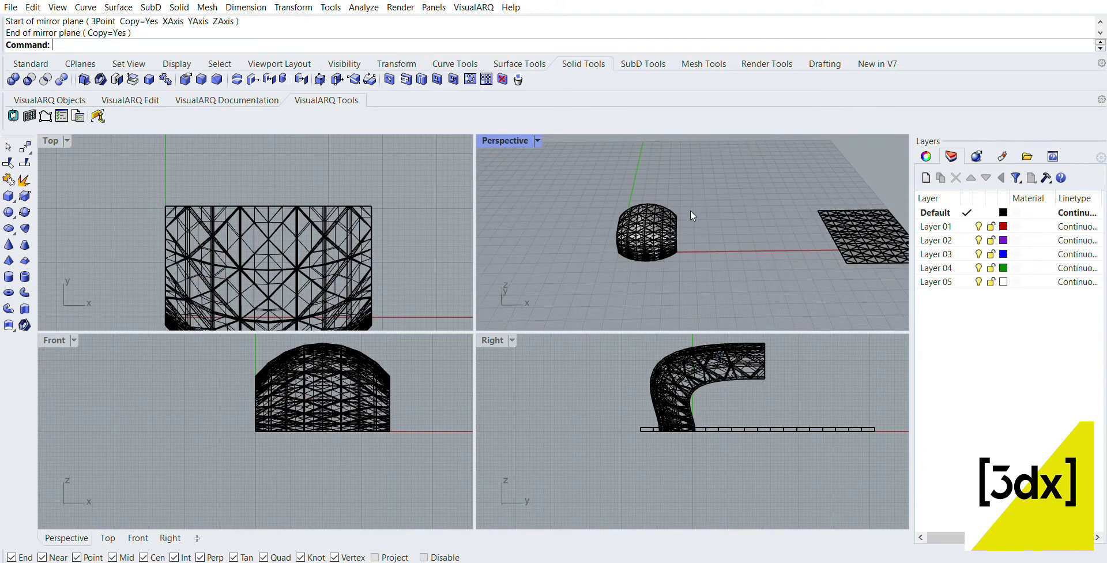
{"action": "left_click_drag", "start_coordinate": [561, 180], "coordinate": [739, 257]}
{"action": "scroll", "coordinate": [708, 238], "scroll_direction": "up", "scroll_amount": 2}
{"action": "scroll", "coordinate": [708, 237], "scroll_direction": "down", "scroll_amount": 4}
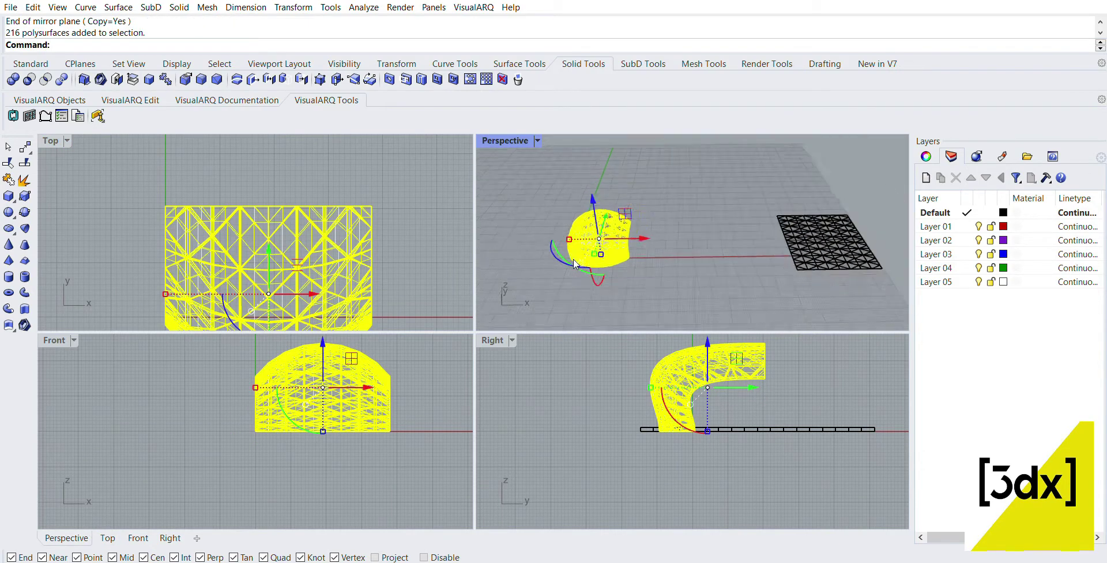
{"action": "left_click_drag", "start_coordinate": [635, 233], "coordinate": [507, 248]}
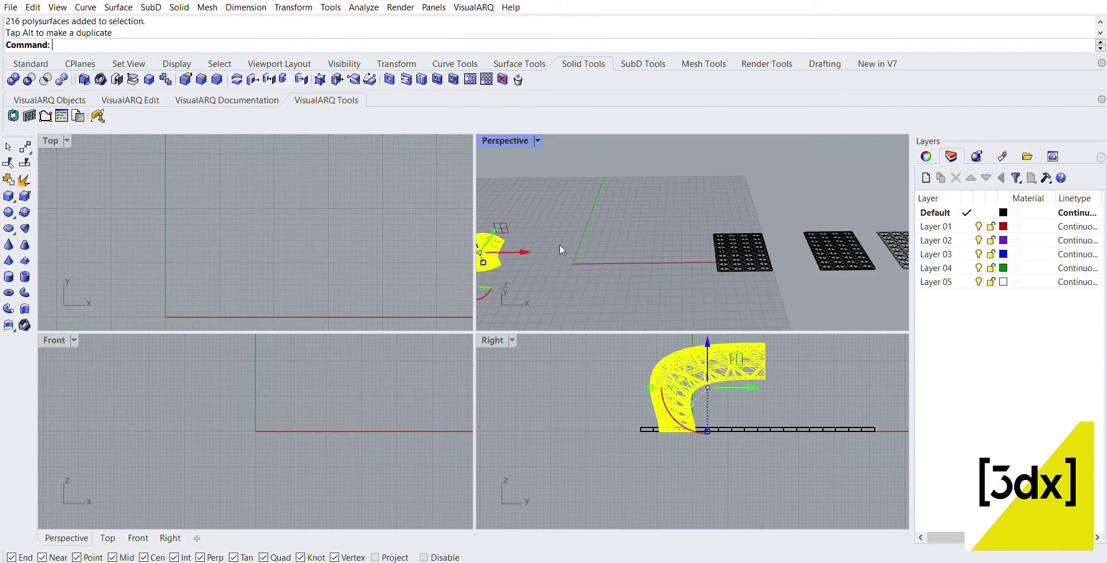
{"action": "scroll", "coordinate": [696, 224], "scroll_direction": "down", "scroll_amount": 7}
{"action": "scroll", "coordinate": [566, 221], "scroll_direction": "up", "scroll_amount": 6}
{"action": "left_click", "coordinate": [576, 227]}
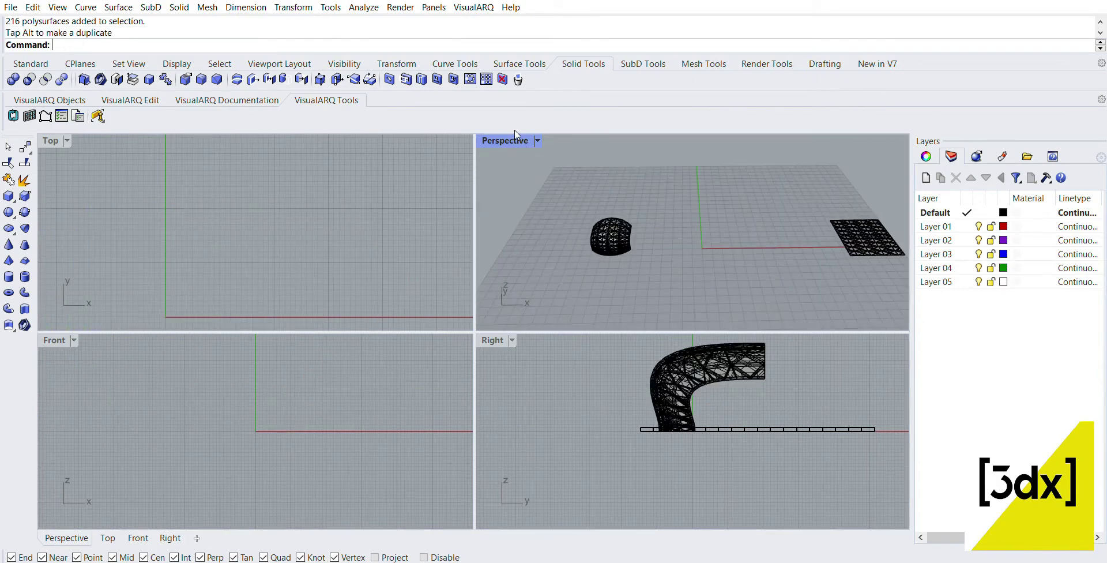
Step: Select the matching triangular panels all along the shell's base row, one per triangle pair, and move them to Layer 02
{"action": "double_click", "coordinate": [516, 141]}
{"action": "scroll", "coordinate": [382, 406], "scroll_direction": "up", "scroll_amount": 5}
{"action": "scroll", "coordinate": [464, 384], "scroll_direction": "up", "scroll_amount": 5}
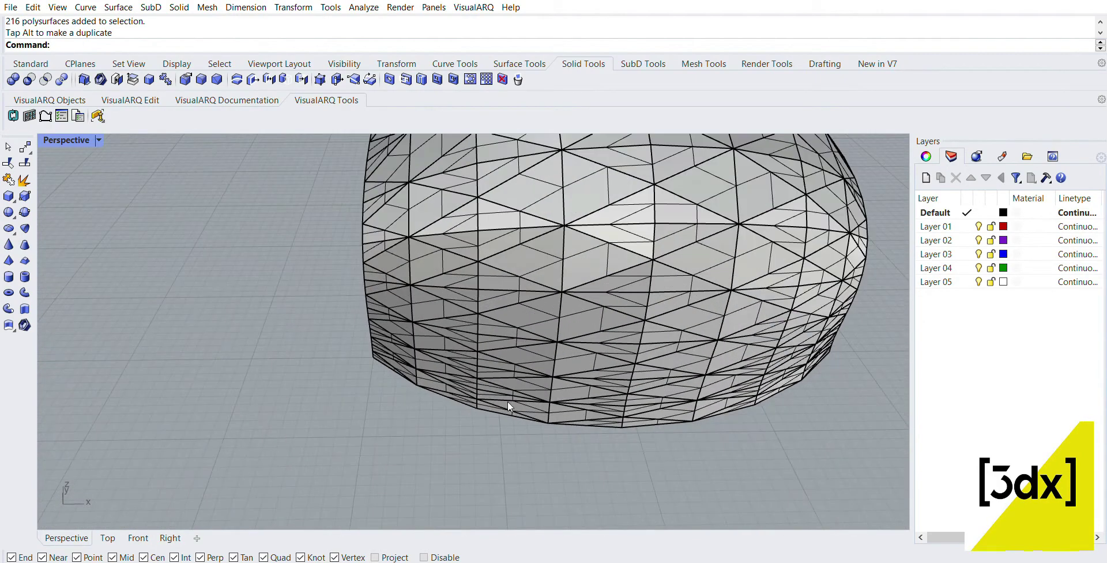
{"action": "left_click", "coordinate": [529, 382]}
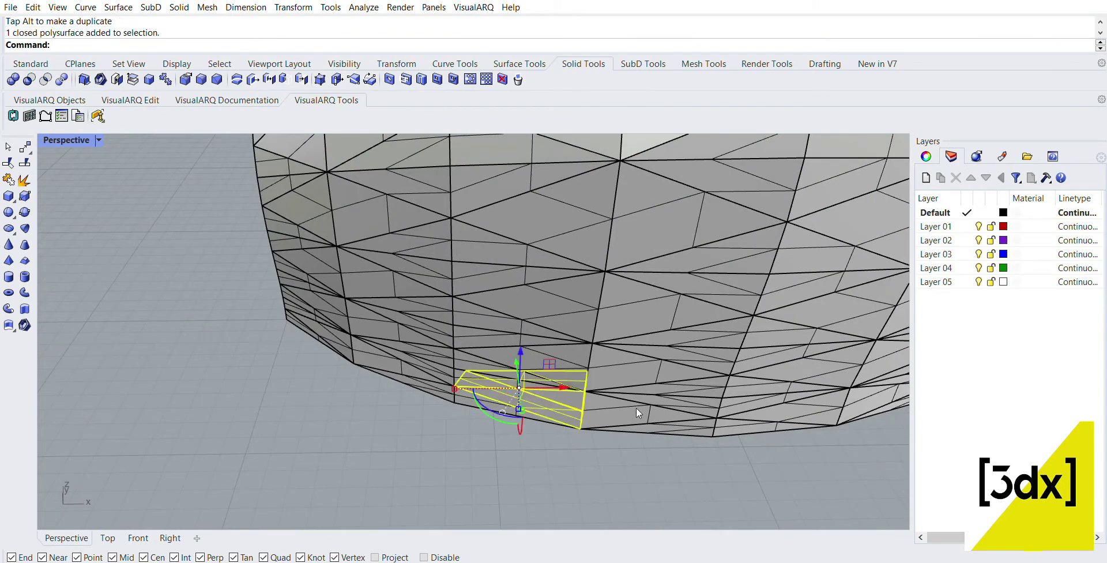
{"action": "left_click", "coordinate": [689, 395], "text": "shift"}
{"action": "left_click", "coordinate": [659, 409], "text": "shift"}
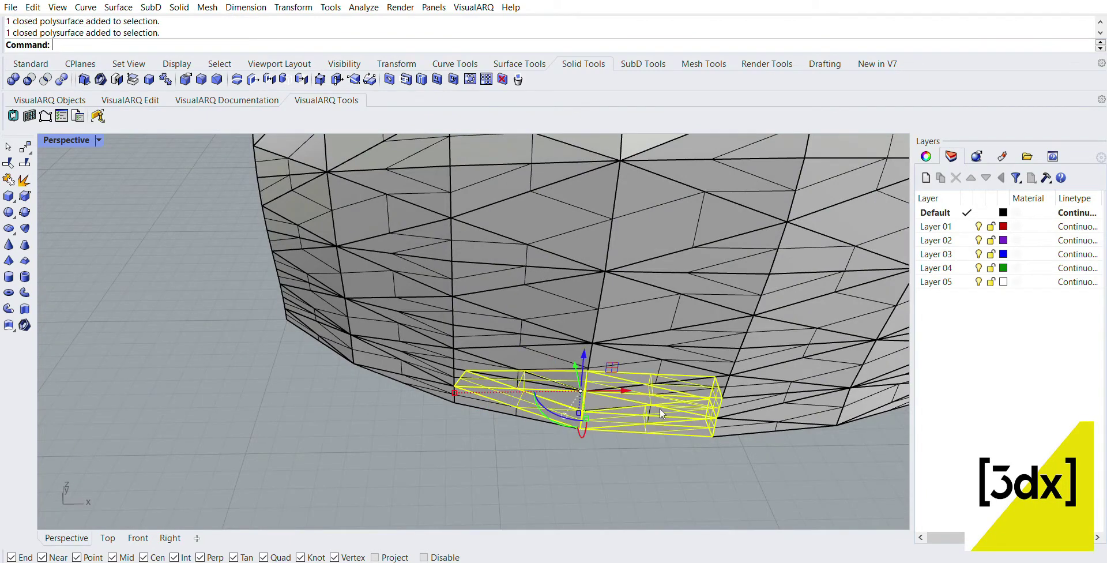
{"action": "scroll", "coordinate": [652, 407], "scroll_direction": "down", "scroll_amount": 4}
{"action": "scroll", "coordinate": [654, 401], "scroll_direction": "up", "scroll_amount": 5}
{"action": "left_click", "coordinate": [671, 377], "text": "shift"}
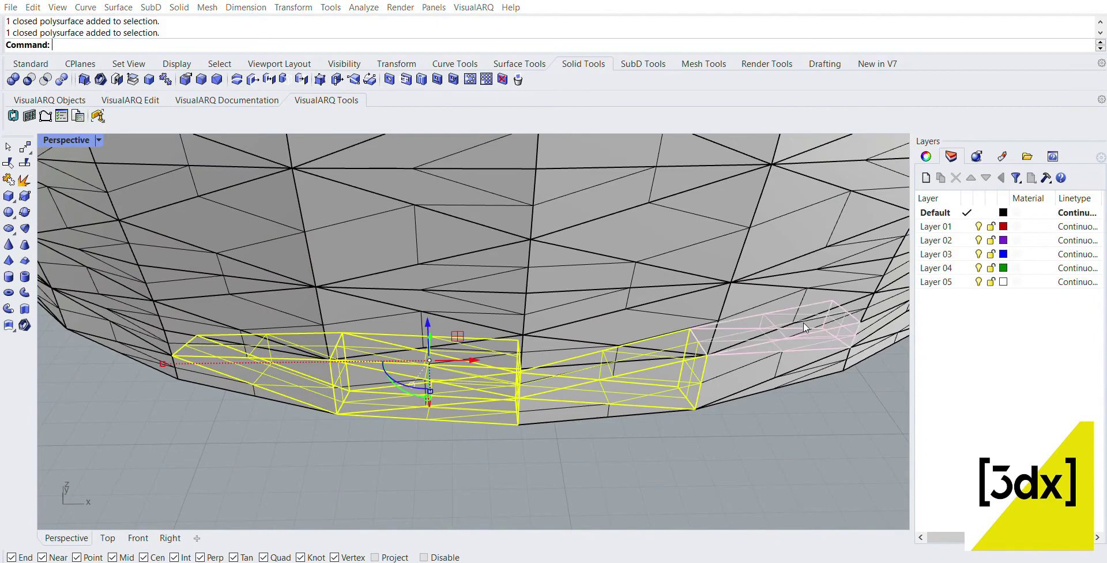
{"action": "left_click", "coordinate": [838, 314], "text": "shift"}
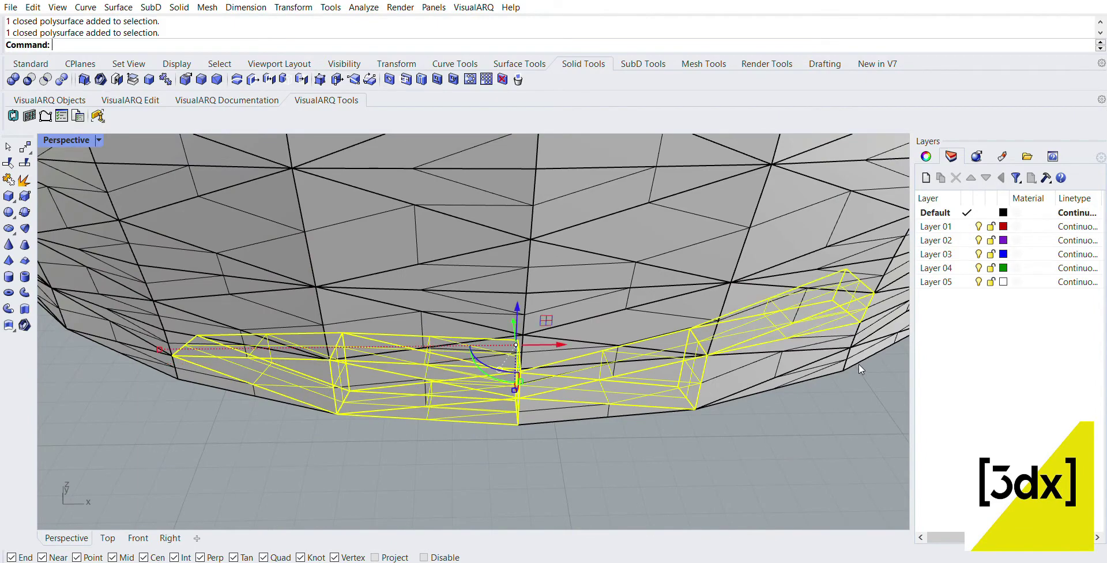
{"action": "left_click", "coordinate": [836, 323], "text": "ctrl"}
{"action": "scroll", "coordinate": [836, 325], "scroll_direction": "up", "scroll_amount": 5}
{"action": "left_click", "coordinate": [836, 325], "text": "shift"}
{"action": "scroll", "coordinate": [608, 311], "scroll_direction": "down", "scroll_amount": 8}
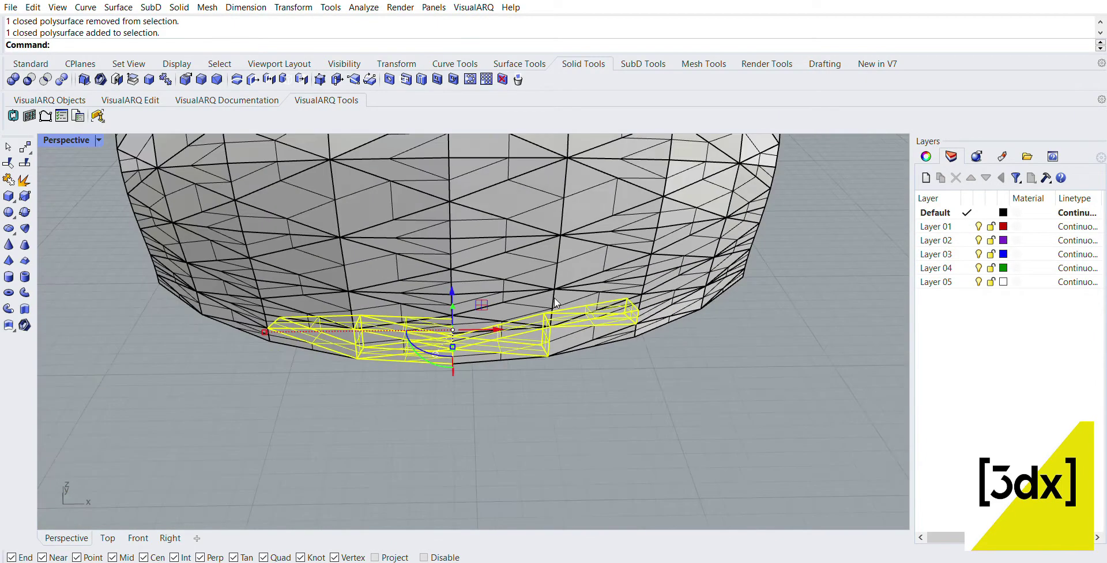
{"action": "scroll", "coordinate": [608, 311], "scroll_direction": "up", "scroll_amount": 4}
{"action": "left_click", "coordinate": [607, 315], "text": "shift"}
{"action": "scroll", "coordinate": [690, 254], "scroll_direction": "down", "scroll_amount": 3}
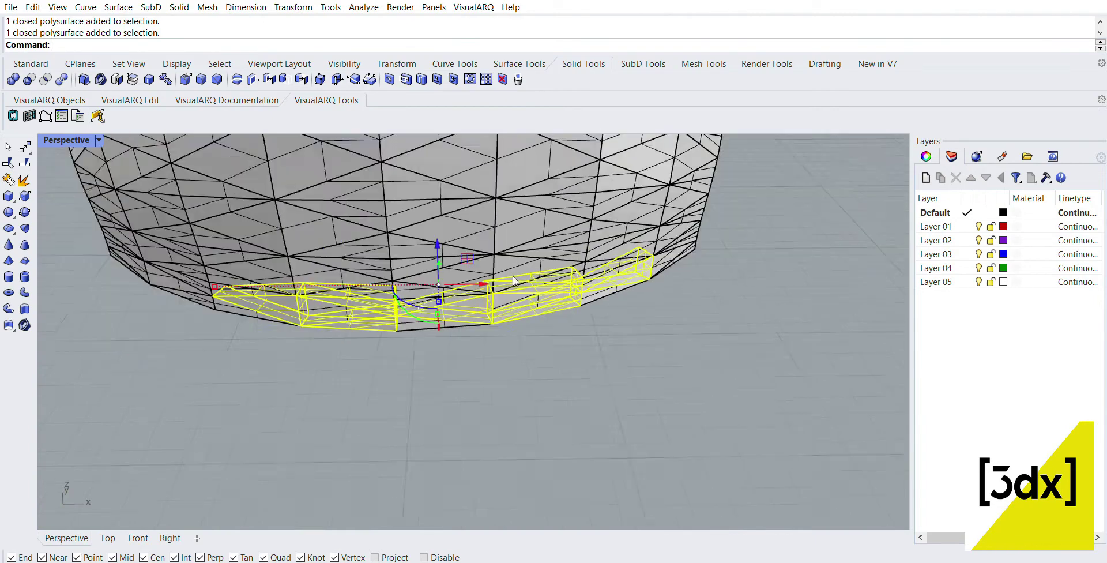
{"action": "scroll", "coordinate": [691, 258], "scroll_direction": "up", "scroll_amount": 3}
{"action": "scroll", "coordinate": [581, 259], "scroll_direction": "up", "scroll_amount": 2}
{"action": "left_click", "coordinate": [536, 236], "text": "shift"}
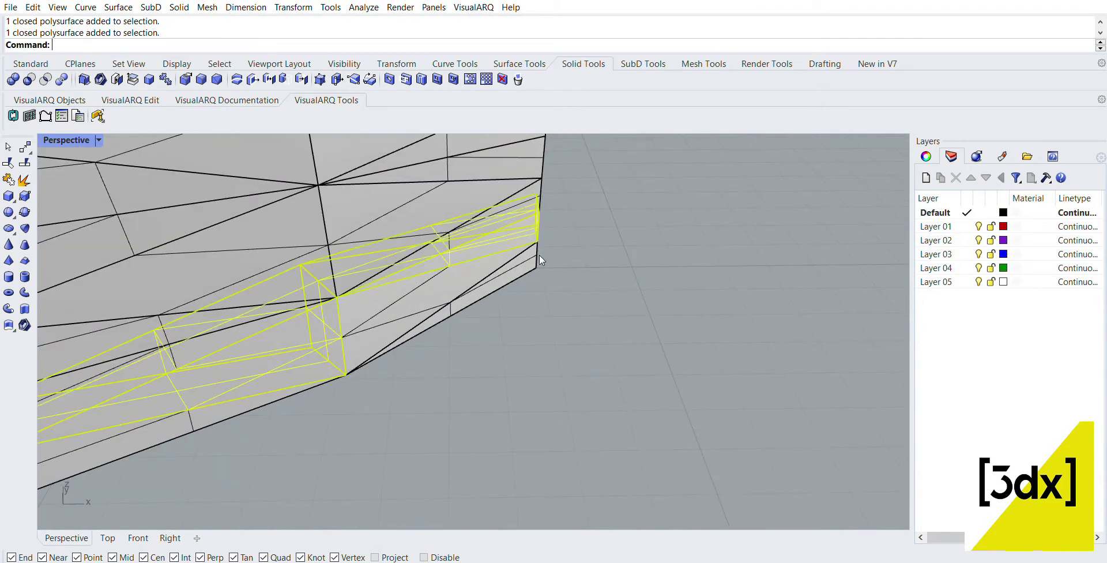
{"action": "scroll", "coordinate": [771, 227], "scroll_direction": "down", "scroll_amount": 5}
{"action": "scroll", "coordinate": [341, 269], "scroll_direction": "up", "scroll_amount": 8}
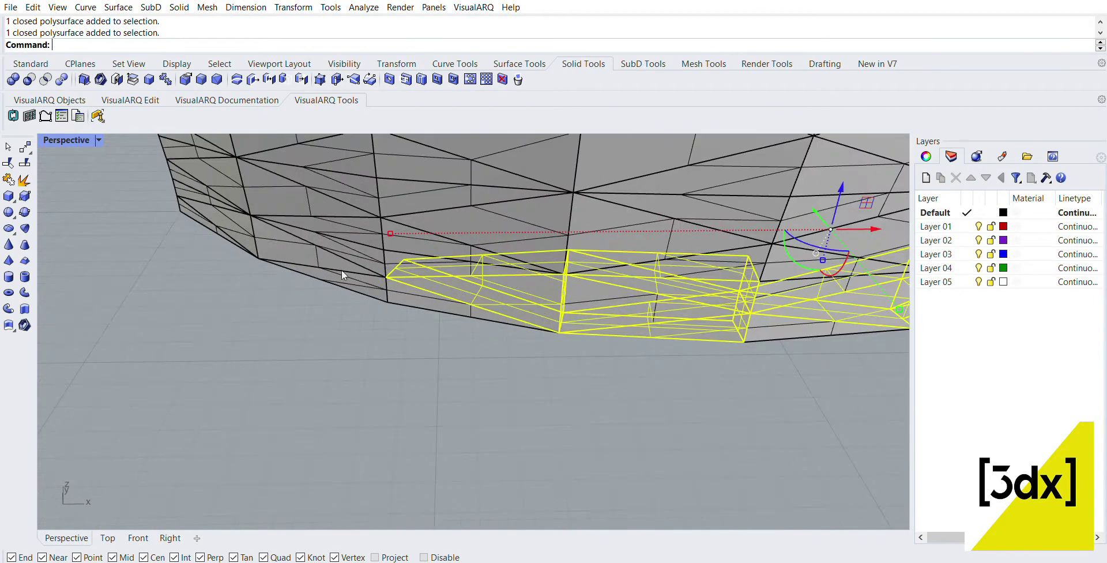
{"action": "scroll", "coordinate": [365, 247], "scroll_direction": "down", "scroll_amount": 4}
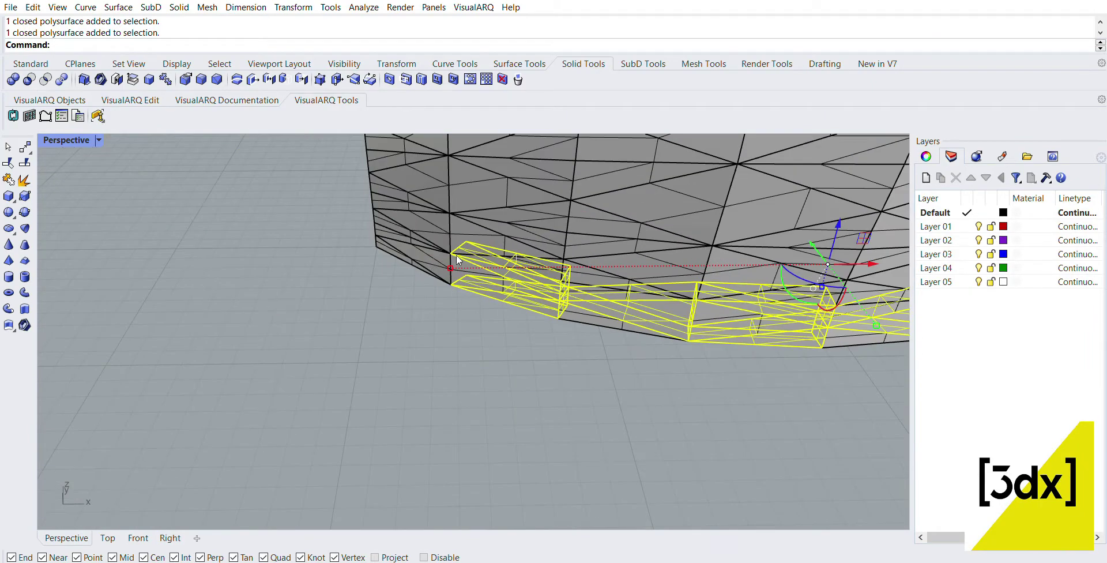
{"action": "left_click", "coordinate": [403, 247], "text": "shift"}
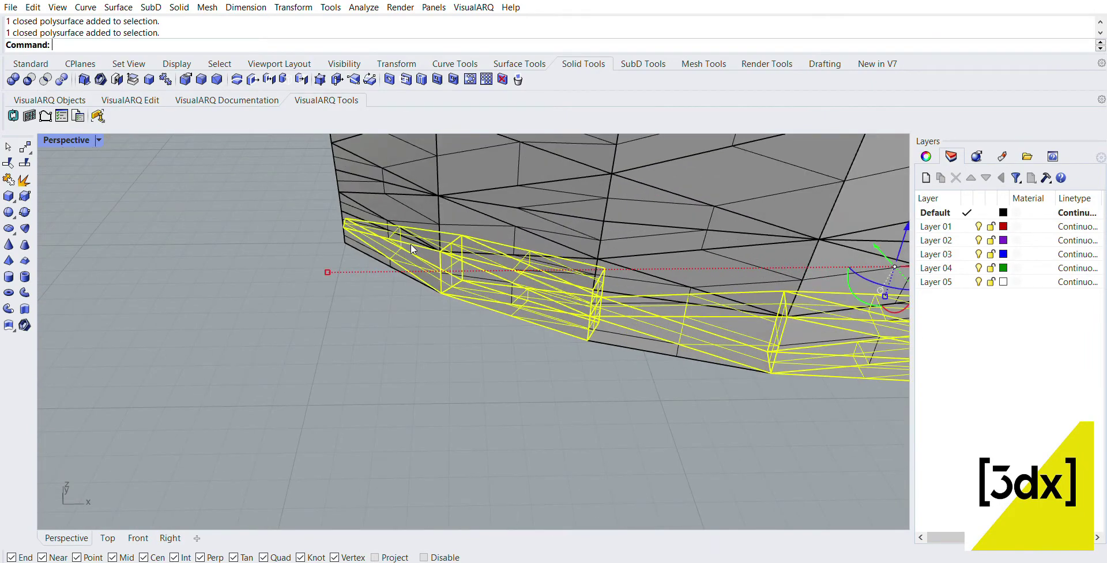
{"action": "scroll", "coordinate": [367, 301], "scroll_direction": "down", "scroll_amount": 8}
{"action": "right_click", "coordinate": [962, 236]}
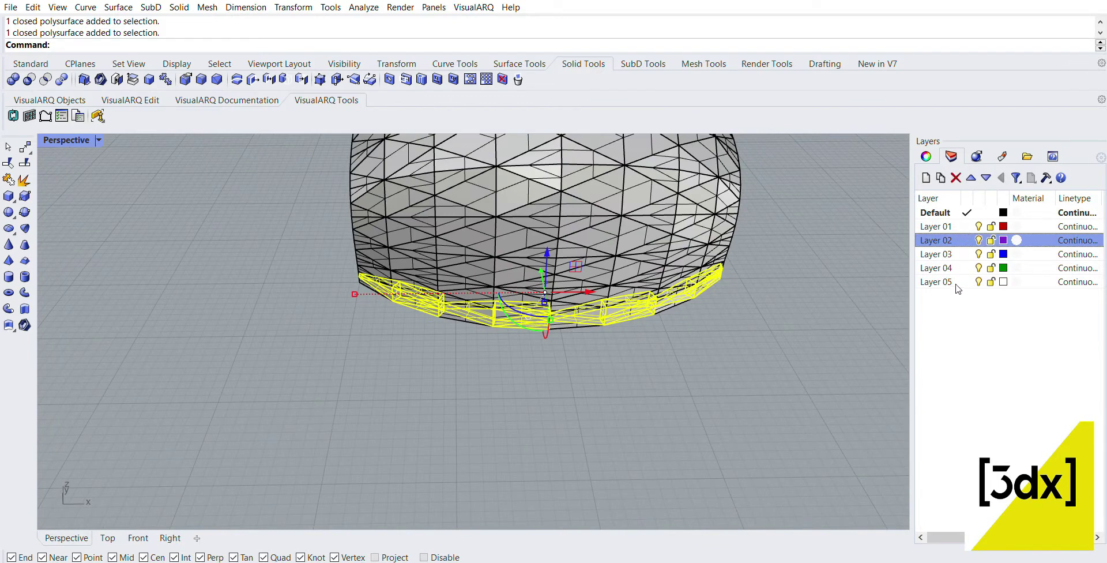
{"action": "left_click", "coordinate": [972, 404]}
{"action": "key", "text": "Escape"}
Step: Select matching triangular panels along the row just above the purple base row and move them to Layer 02
{"action": "scroll", "coordinate": [465, 288], "scroll_direction": "up", "scroll_amount": 4}
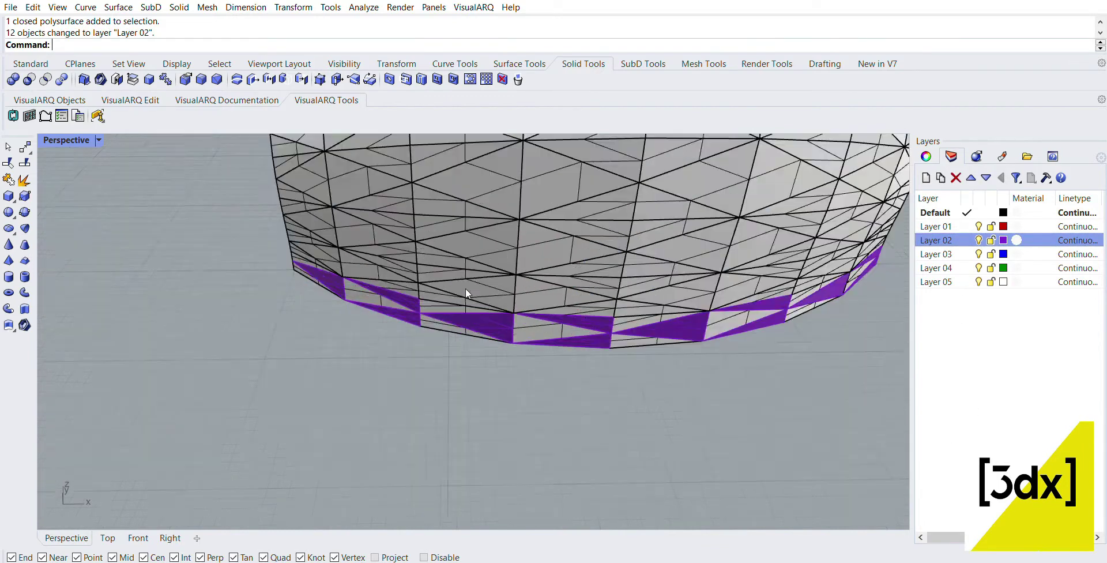
{"action": "left_click", "coordinate": [442, 262]}
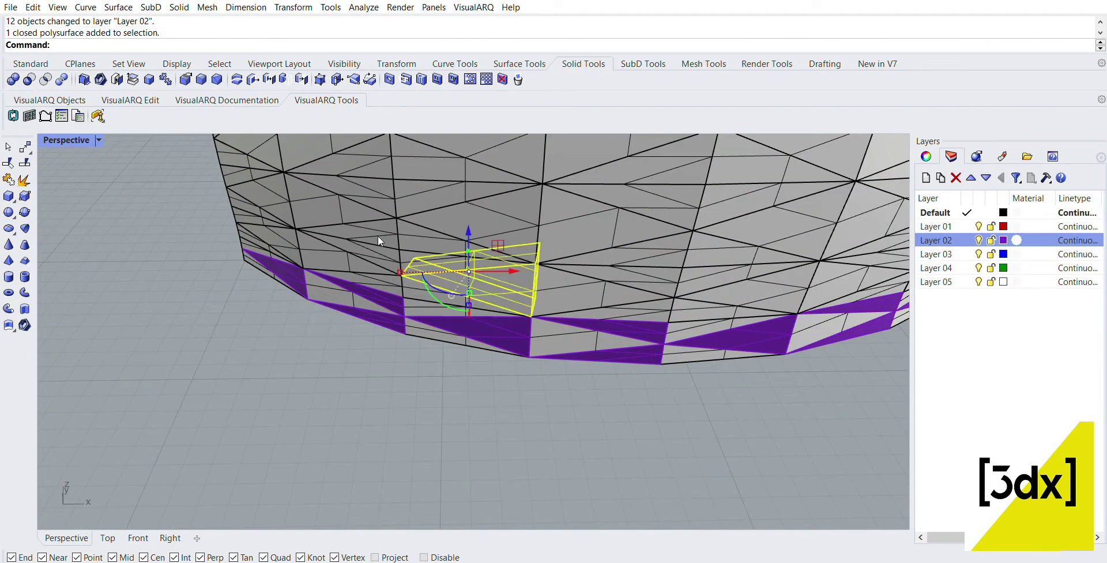
{"action": "left_click", "coordinate": [339, 246], "text": "shift"}
{"action": "key", "text": "Escape"}
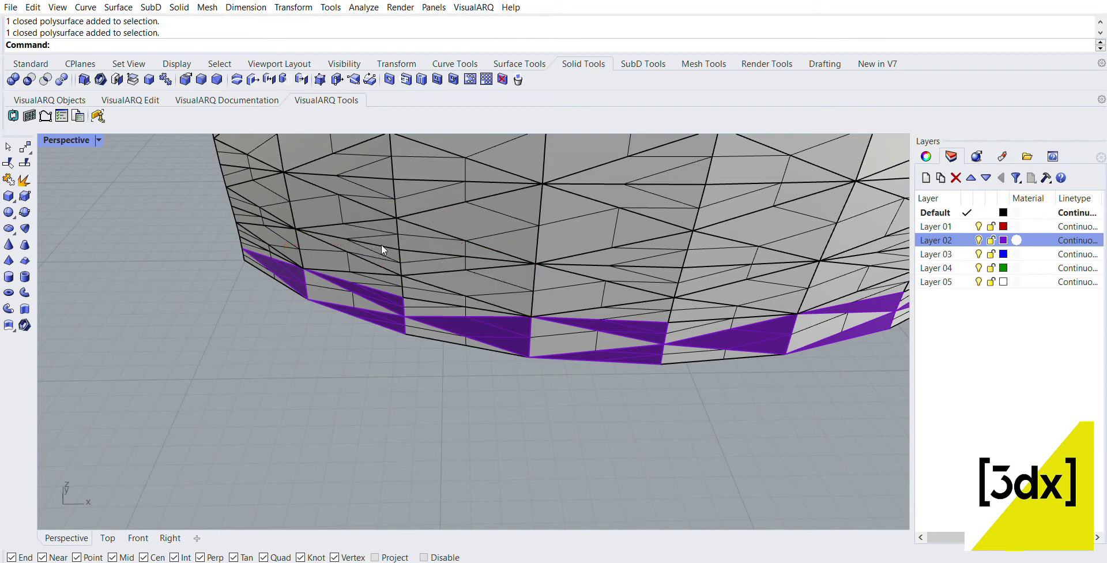
{"action": "left_click", "coordinate": [381, 245]}
{"action": "left_click", "coordinate": [417, 275], "text": "shift"}
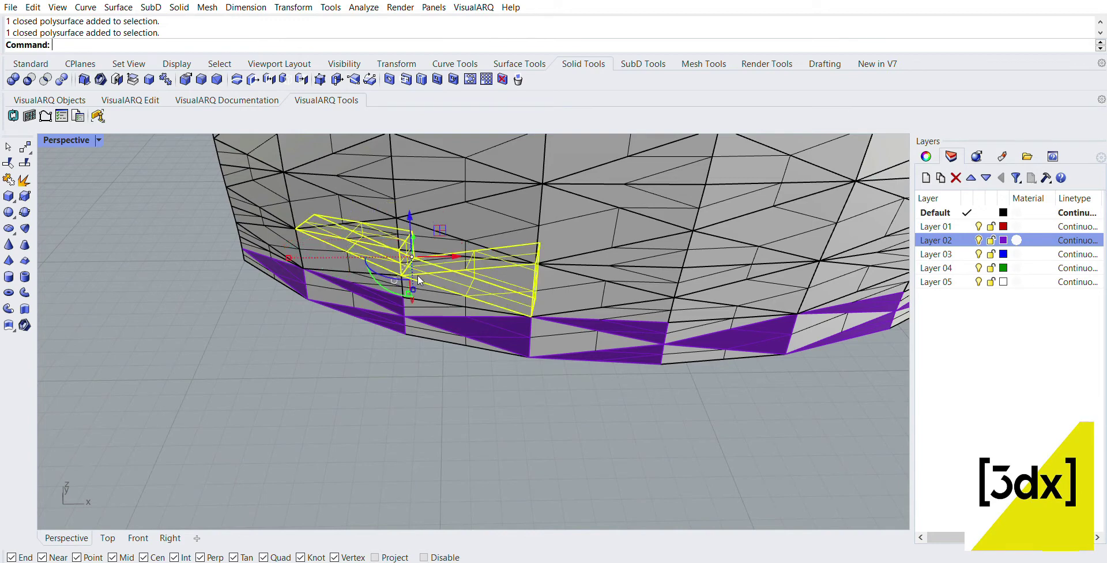
{"action": "left_click", "coordinate": [247, 225], "text": "shift"}
{"action": "left_click", "coordinate": [641, 273], "text": "shift"}
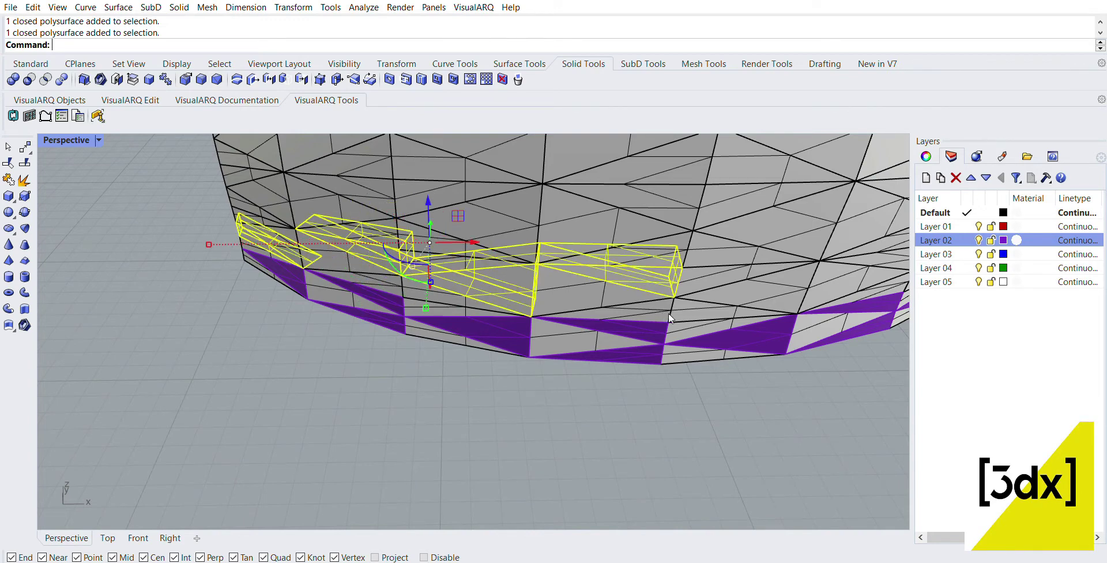
{"action": "scroll", "coordinate": [348, 281], "scroll_direction": "down", "scroll_amount": 5}
{"action": "scroll", "coordinate": [596, 293], "scroll_direction": "up", "scroll_amount": 5}
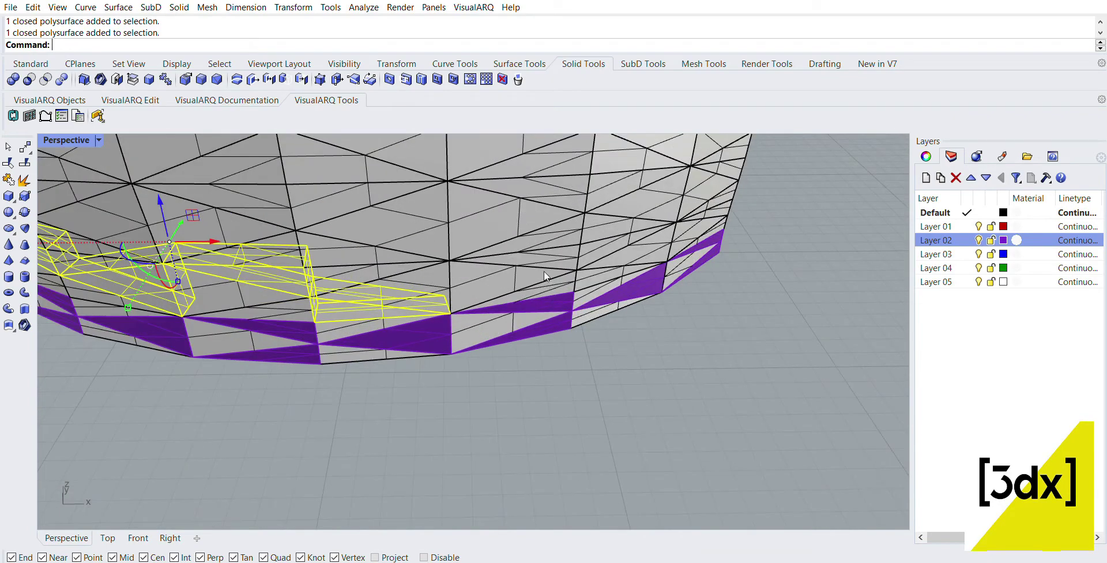
{"action": "left_click", "coordinate": [600, 267], "text": "shift"}
{"action": "left_click", "coordinate": [696, 217], "text": "shift"}
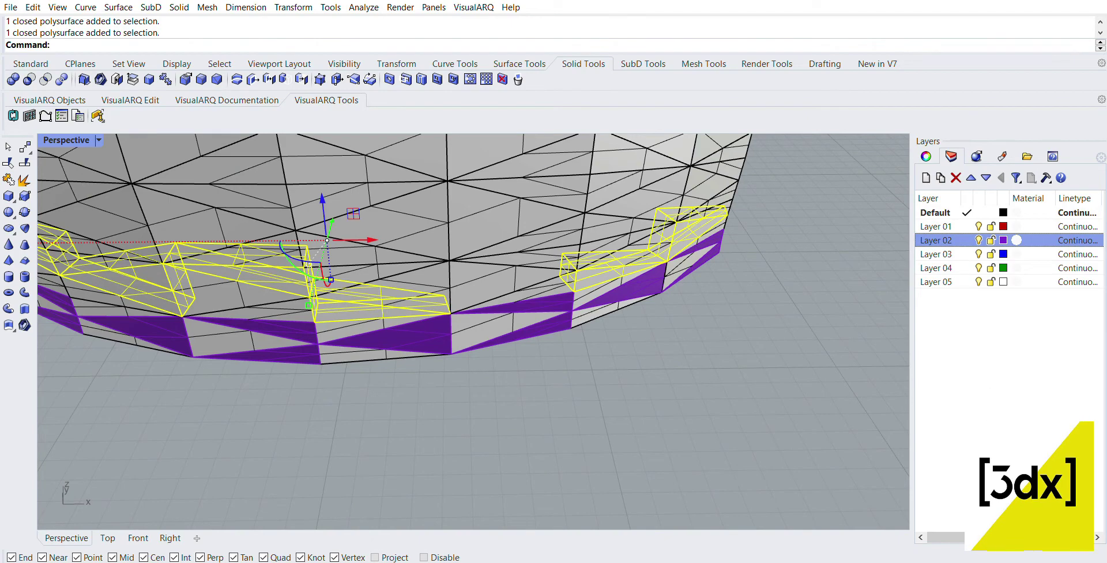
{"action": "left_click", "coordinate": [666, 328]}
Step: Select scattered triangular panels across the shell's middle rows on both sides and move them to Layer 02
{"action": "scroll", "coordinate": [666, 327], "scroll_direction": "down", "scroll_amount": 8}
{"action": "right_click_drag", "start_coordinate": [662, 334], "coordinate": [566, 293]}
{"action": "scroll", "coordinate": [540, 262], "scroll_direction": "up", "scroll_amount": 4}
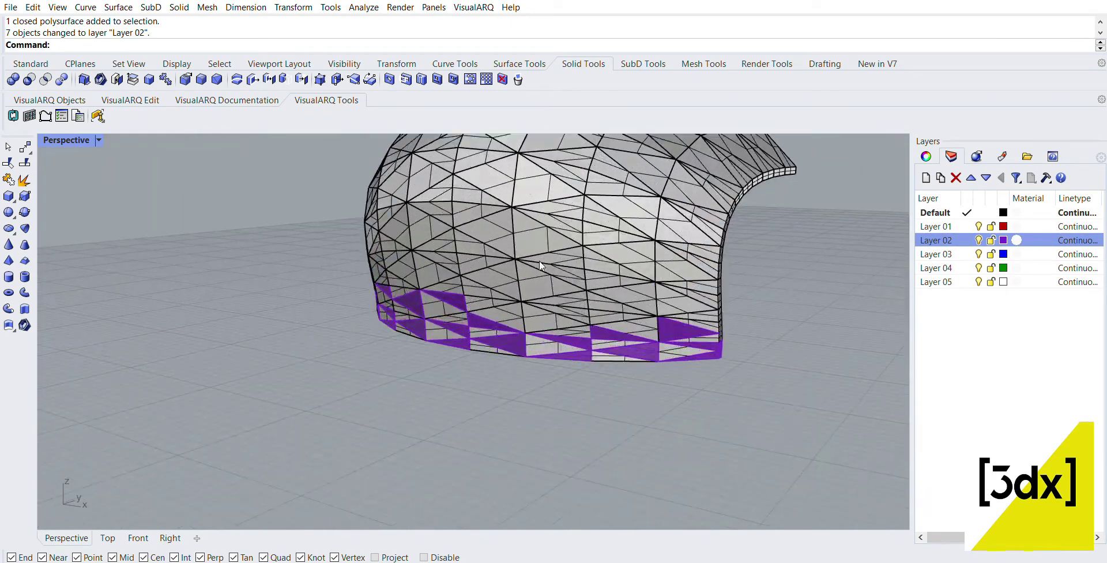
{"action": "left_click", "coordinate": [540, 266]}
{"action": "left_click", "coordinate": [620, 248], "text": "shift"}
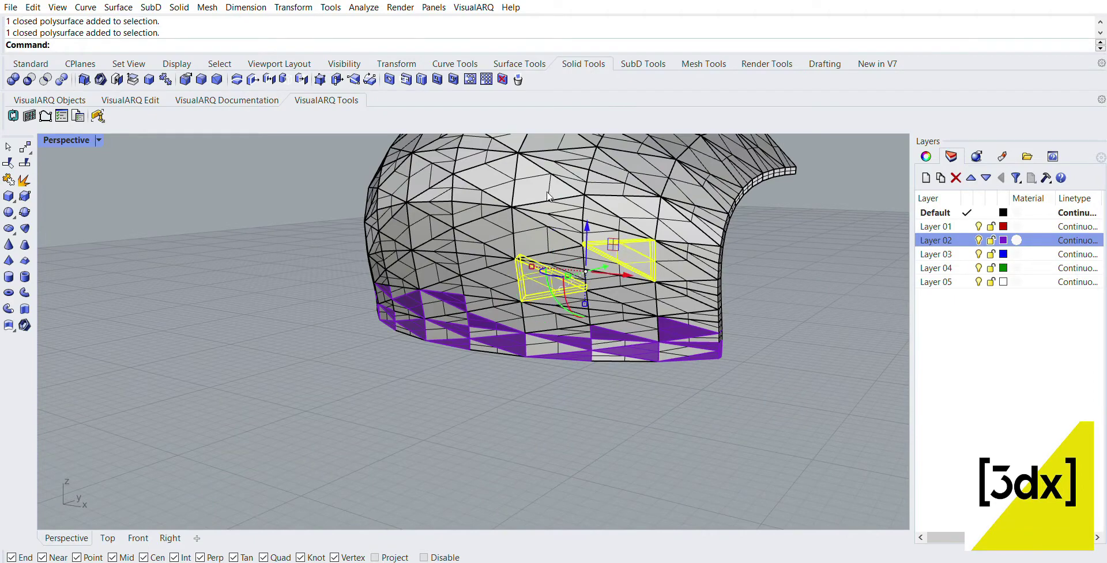
{"action": "left_click", "coordinate": [575, 203], "text": "shift"}
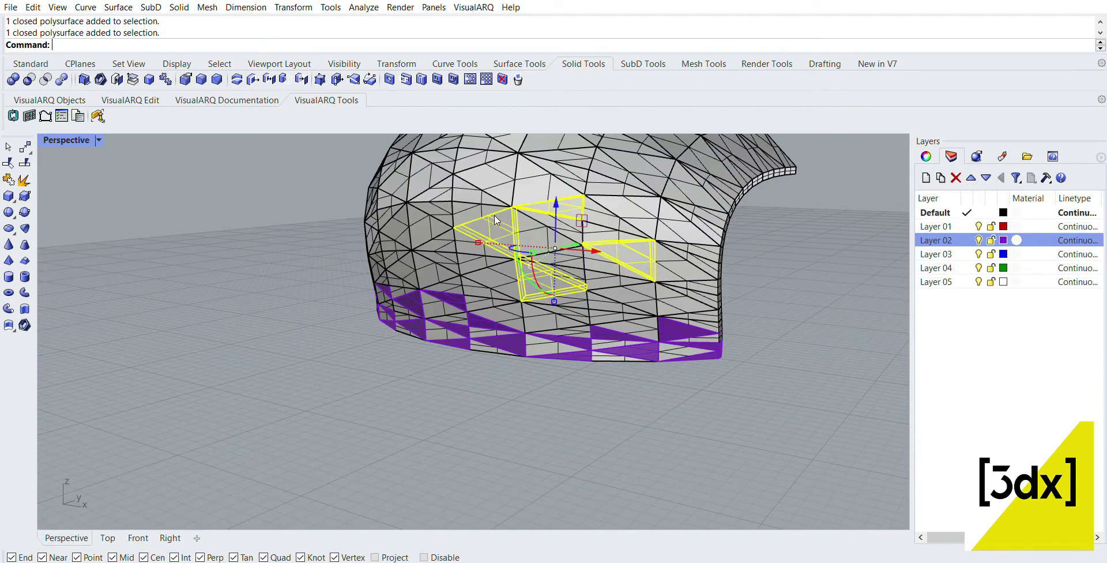
{"action": "left_click", "coordinate": [424, 212], "text": "shift"}
{"action": "right_click_drag", "start_coordinate": [418, 204], "coordinate": [586, 272]}
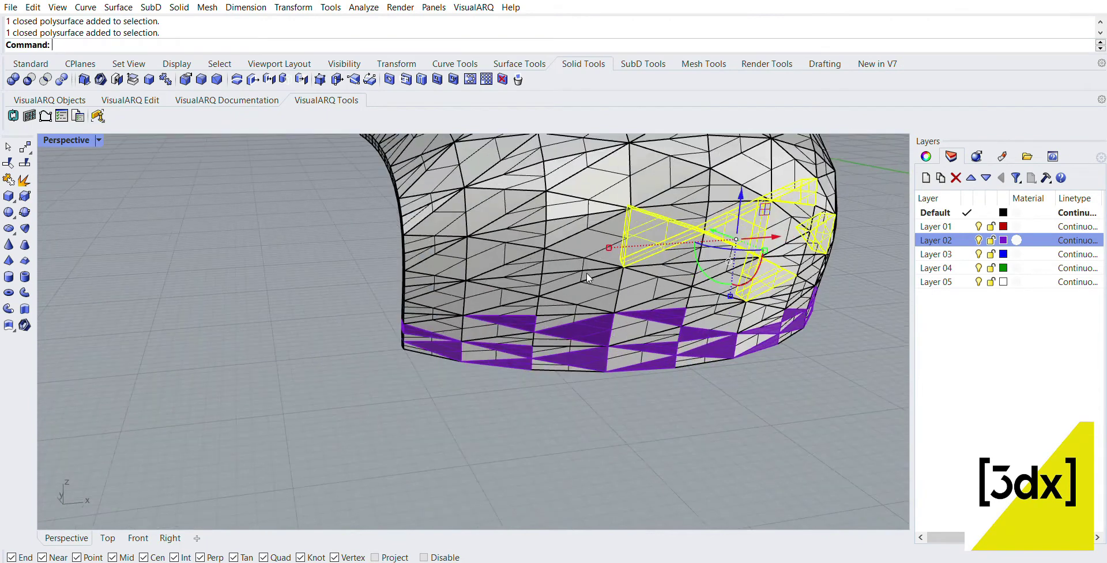
{"action": "left_click", "coordinate": [518, 272], "text": "shift"}
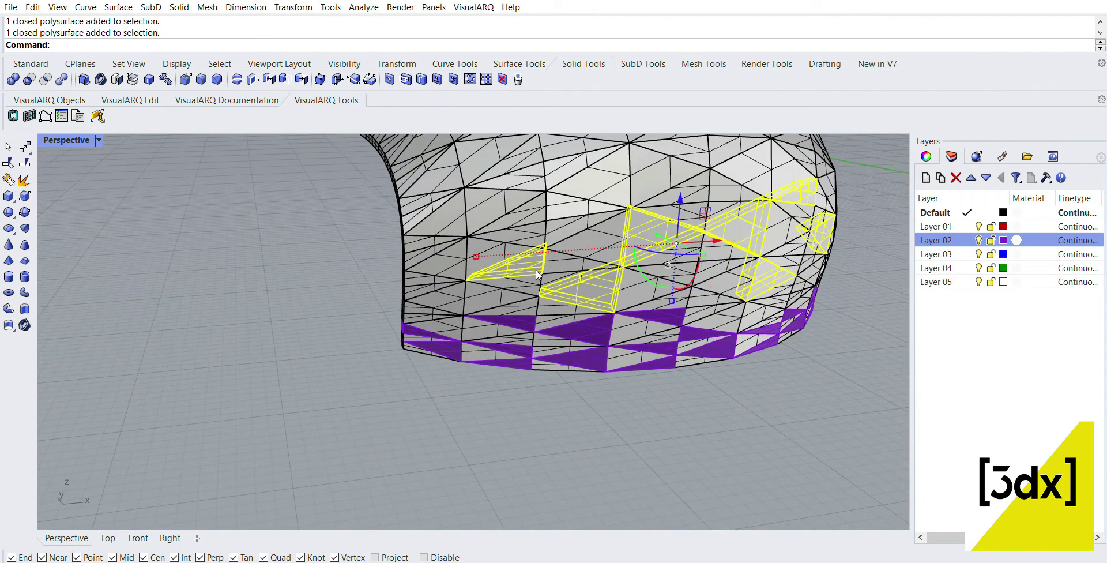
{"action": "right_click", "coordinate": [965, 239]}
{"action": "left_click", "coordinate": [991, 396]}
{"action": "left_click", "coordinate": [777, 373]}
Step: Select a few more triangular panels in the middle rows near the shell's side edge and move them to Layer 02
{"action": "right_click_drag", "start_coordinate": [777, 372], "coordinate": [519, 314]}
{"action": "left_click", "coordinate": [413, 247]}
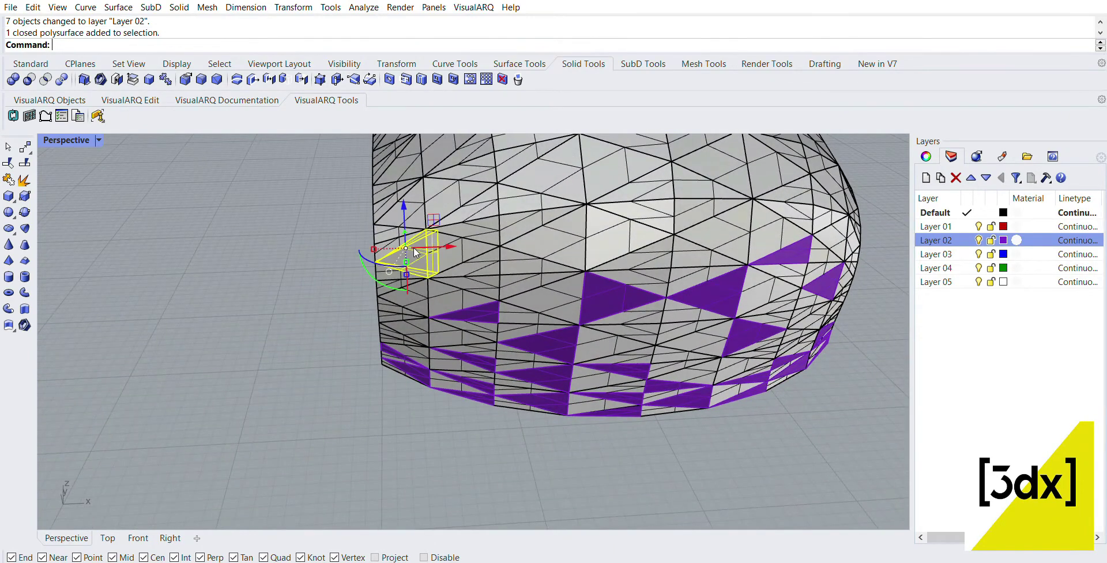
{"action": "left_click", "coordinate": [471, 254], "text": "shift"}
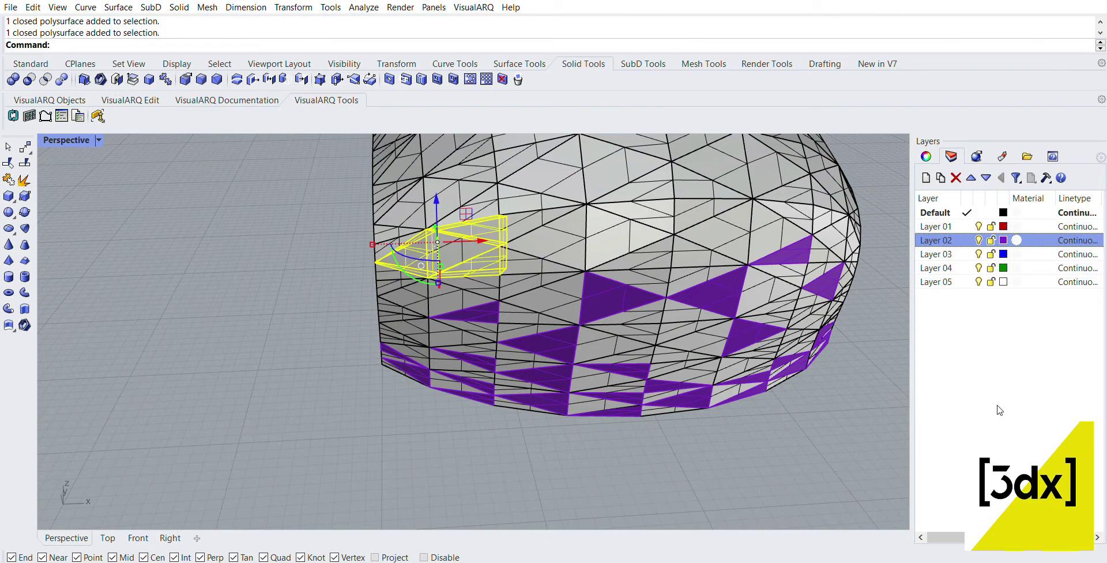
{"action": "left_click", "coordinate": [337, 289]}
Step: Select all panels of the curved shell and group them
{"action": "scroll", "coordinate": [337, 289], "scroll_direction": "down", "scroll_amount": 8}
{"action": "right_click_drag", "start_coordinate": [744, 297], "coordinate": [658, 298]}
{"action": "scroll", "coordinate": [539, 293], "scroll_direction": "down", "scroll_amount": 8}
{"action": "right_click_drag", "start_coordinate": [540, 293], "coordinate": [624, 313]}
{"action": "left_click_drag", "start_coordinate": [401, 198], "coordinate": [622, 361]}
{"action": "scroll", "coordinate": [574, 321], "scroll_direction": "up", "scroll_amount": 2}
{"action": "right_click_drag", "start_coordinate": [574, 320], "coordinate": [503, 327]}
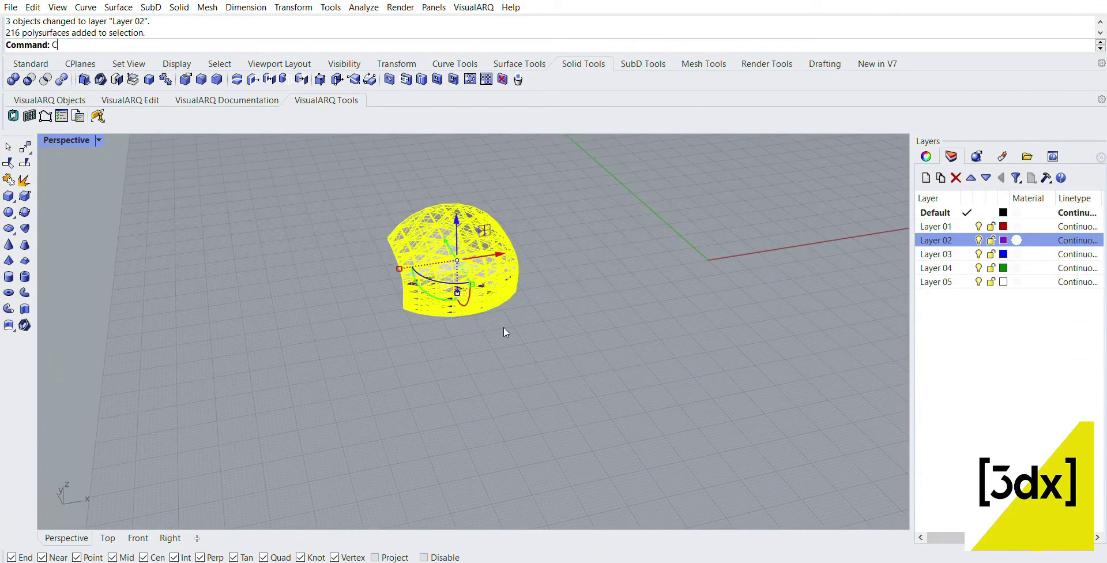
{"action": "type", "text": "opy"}
{"action": "key", "text": "Return"}
{"action": "scroll", "coordinate": [496, 326], "scroll_direction": "up", "scroll_amount": 5}
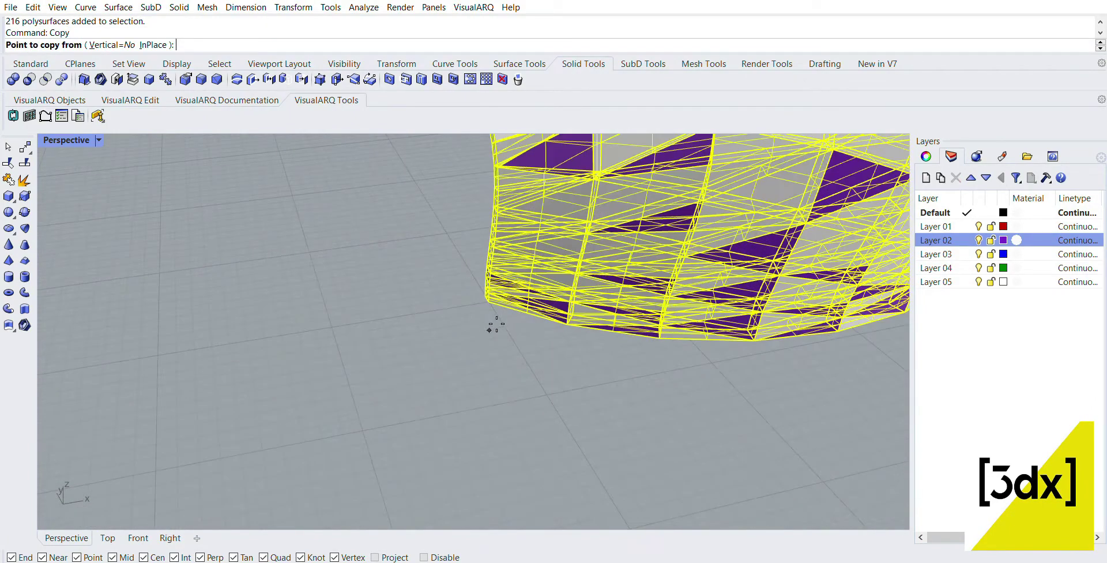
{"action": "key", "text": "Escape"}
{"action": "scroll", "coordinate": [484, 349], "scroll_direction": "down", "scroll_amount": 5}
{"action": "key", "text": "ctrl+g"}
{"action": "scroll", "coordinate": [496, 289], "scroll_direction": "up", "scroll_amount": 5}
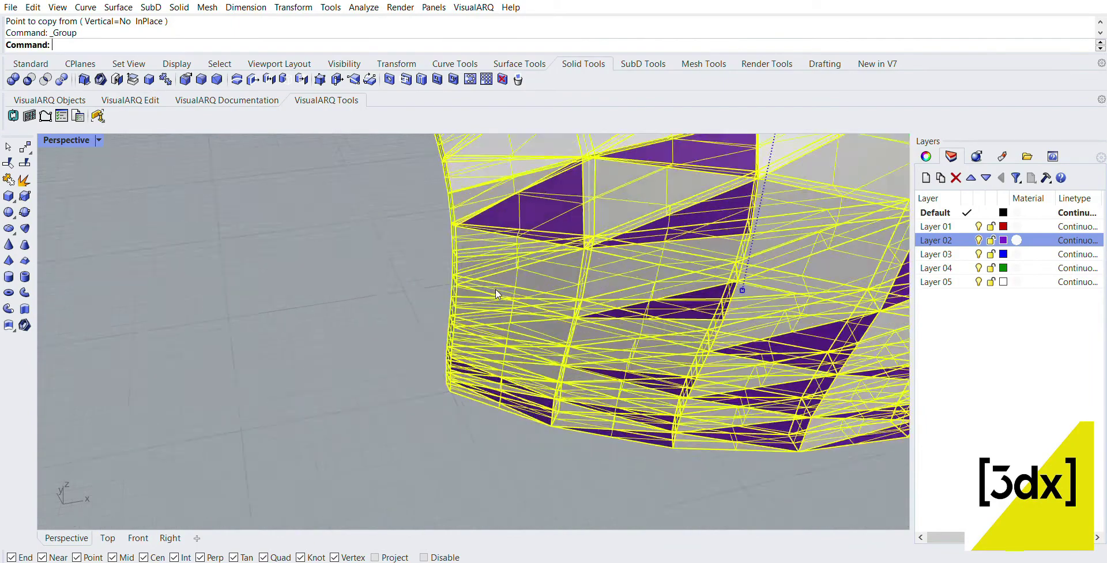
{"action": "key", "text": "ctrl+g"}
Step: Copy the grouped shell from its lower side corner, placing the first copy edge to edge with the original
{"action": "type", "text": "C"}
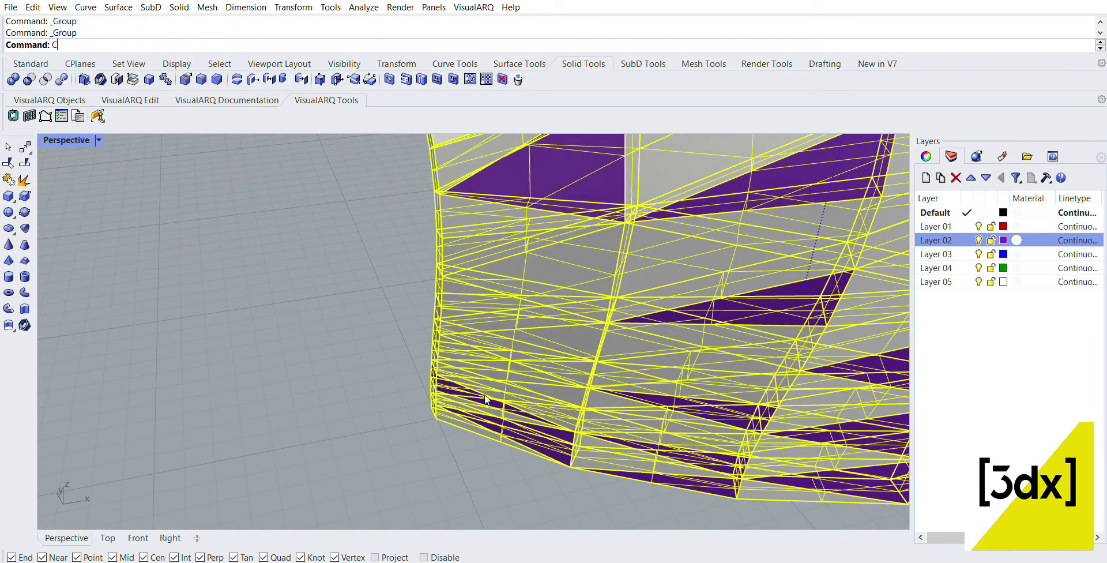
{"action": "type", "text": "opy"}
{"action": "key", "text": "Return"}
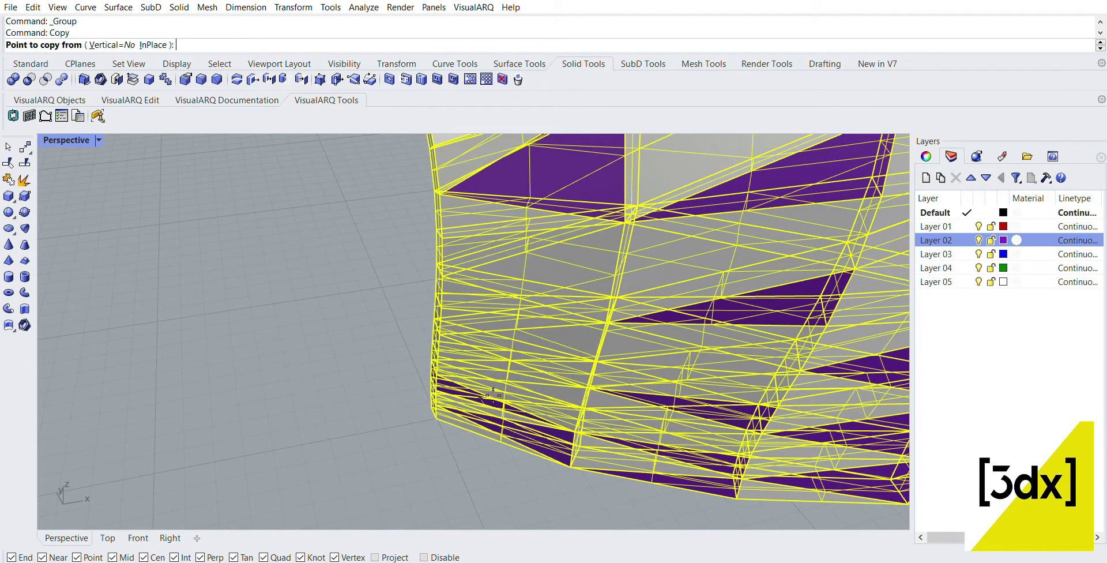
{"action": "left_click", "coordinate": [440, 422]}
{"action": "scroll", "coordinate": [440, 421], "scroll_direction": "down", "scroll_amount": 5}
{"action": "scroll", "coordinate": [624, 384], "scroll_direction": "up", "scroll_amount": 4}
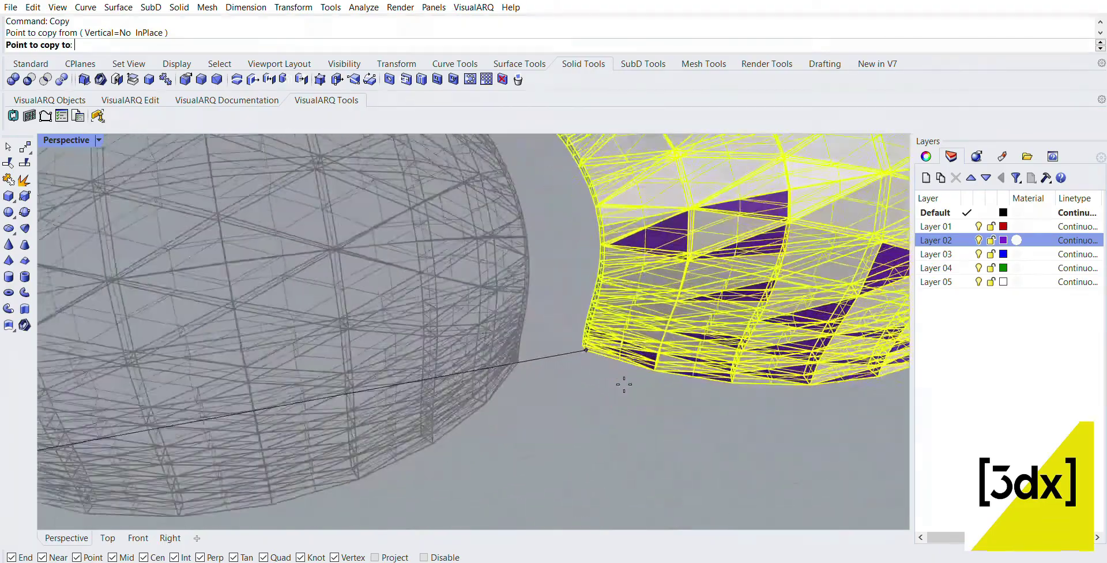
{"action": "right_click_drag", "start_coordinate": [624, 384], "coordinate": [573, 390]}
{"action": "left_click", "coordinate": [501, 374]}
{"action": "scroll", "coordinate": [237, 328], "scroll_direction": "down", "scroll_amount": 4}
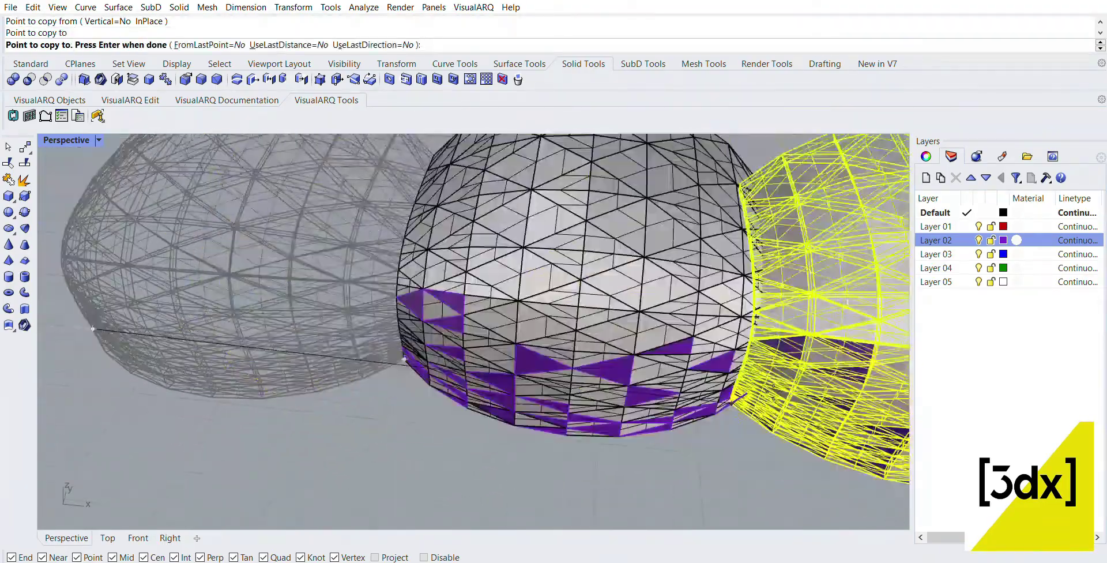
Step: Place further shell copies corner to corner until five shells stand in a row along X, and finish copying
{"action": "scroll", "coordinate": [750, 404], "scroll_direction": "up", "scroll_amount": 5}
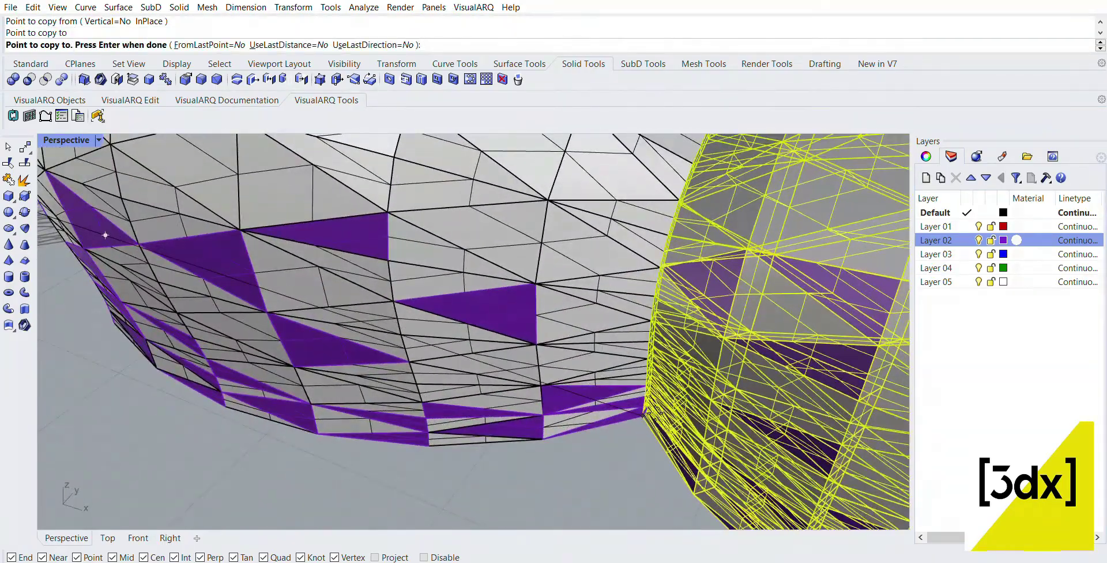
{"action": "left_click", "coordinate": [646, 413]}
{"action": "scroll", "coordinate": [646, 412], "scroll_direction": "down", "scroll_amount": 5}
{"action": "scroll", "coordinate": [741, 432], "scroll_direction": "up", "scroll_amount": 4}
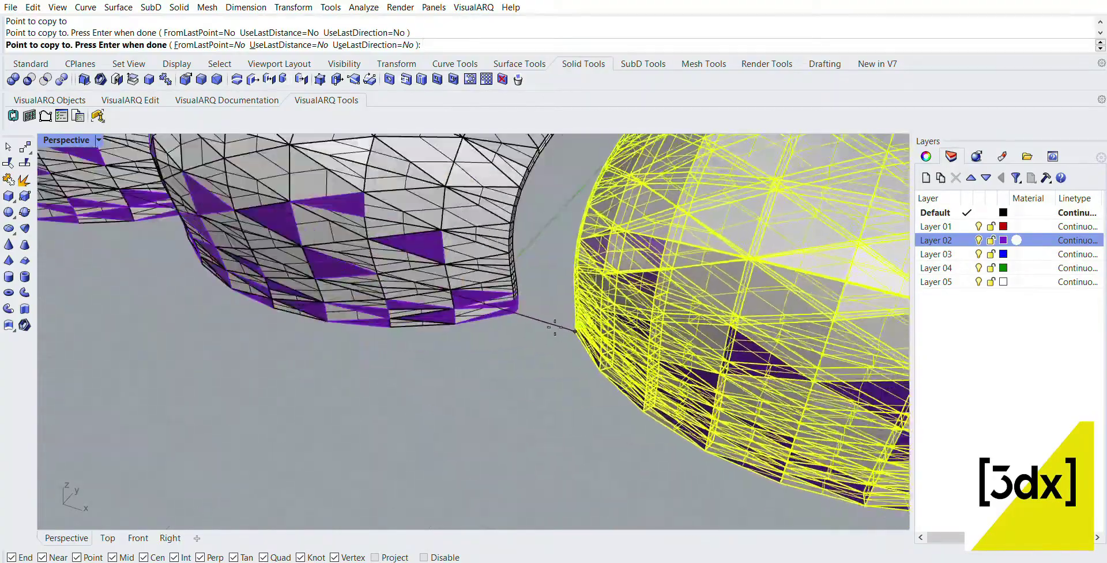
{"action": "left_click", "coordinate": [519, 317]}
{"action": "scroll", "coordinate": [699, 387], "scroll_direction": "down", "scroll_amount": 2}
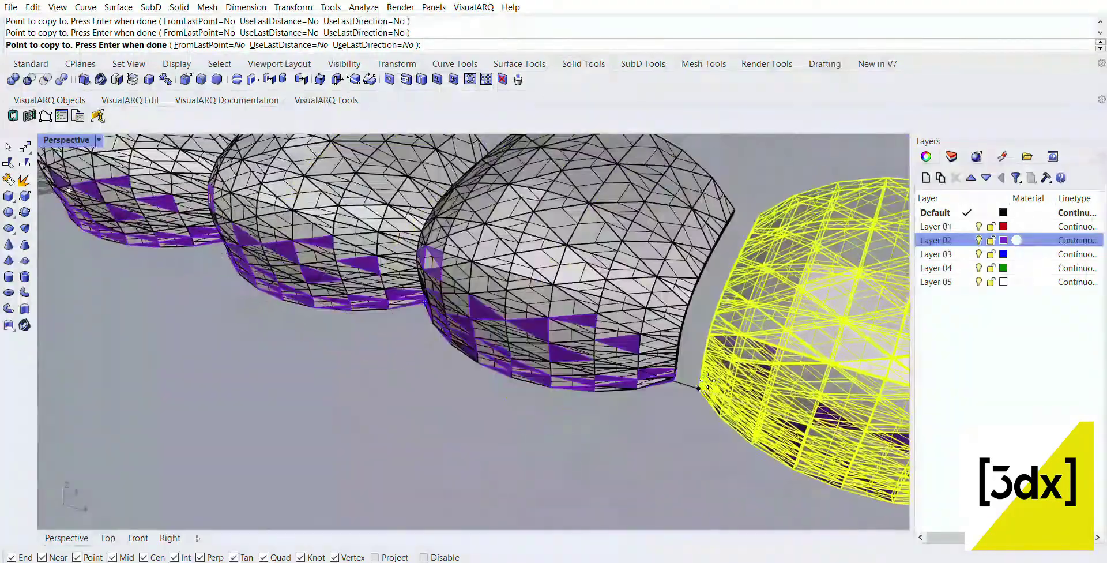
{"action": "scroll", "coordinate": [699, 387], "scroll_direction": "up", "scroll_amount": 3}
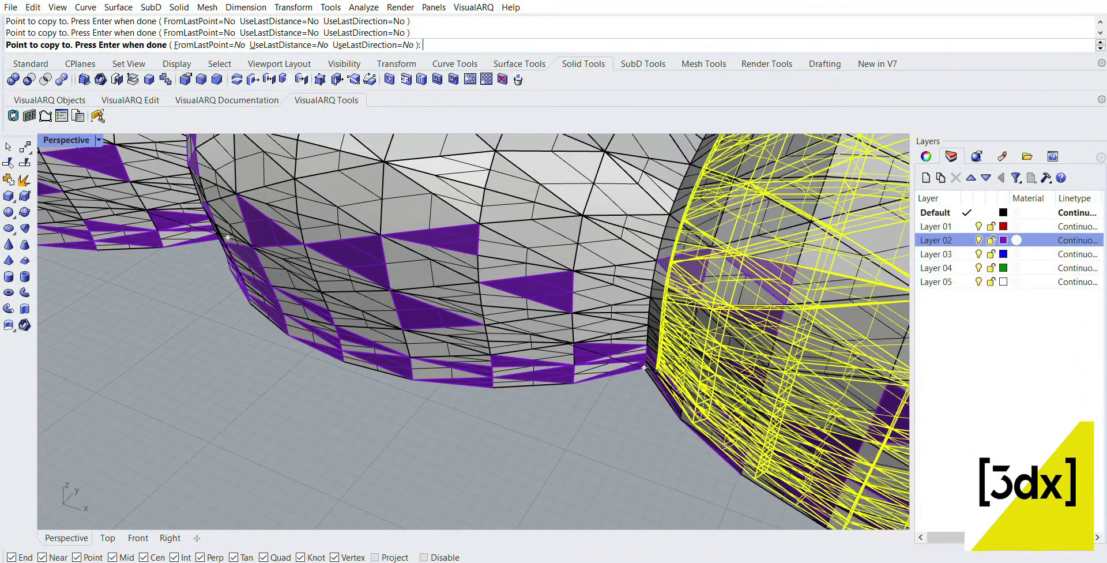
{"action": "scroll", "coordinate": [673, 363], "scroll_direction": "down", "scroll_amount": 5}
{"action": "key", "text": "Return"}
Step: Select all five shells and apply CageEdit with a world-aligned bounding box, 4 points and degree 3 in X, Y and Z, and a global region
{"action": "mouse_move", "coordinate": [472, 301]}
{"action": "right_mouse_down"}
{"action": "mouse_move", "coordinate": [625, 288]}
{"action": "mouse_move", "coordinate": [495, 245]}
{"action": "mouse_move", "coordinate": [505, 262]}
{"action": "mouse_move", "coordinate": [484, 300]}
{"action": "right_mouse_up"}
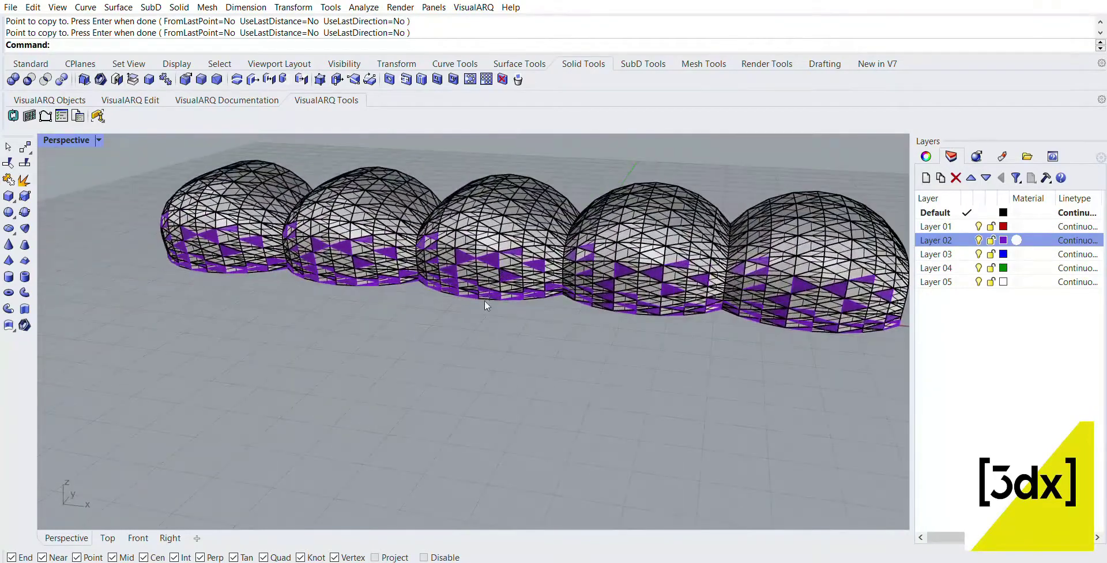
{"action": "scroll", "coordinate": [484, 300], "scroll_direction": "down", "scroll_amount": 10}
{"action": "left_click_drag", "start_coordinate": [355, 232], "coordinate": [678, 387]}
{"action": "right_click_drag", "start_coordinate": [571, 292], "coordinate": [604, 327]}
{"action": "scroll", "coordinate": [604, 326], "scroll_direction": "up", "scroll_amount": 3}
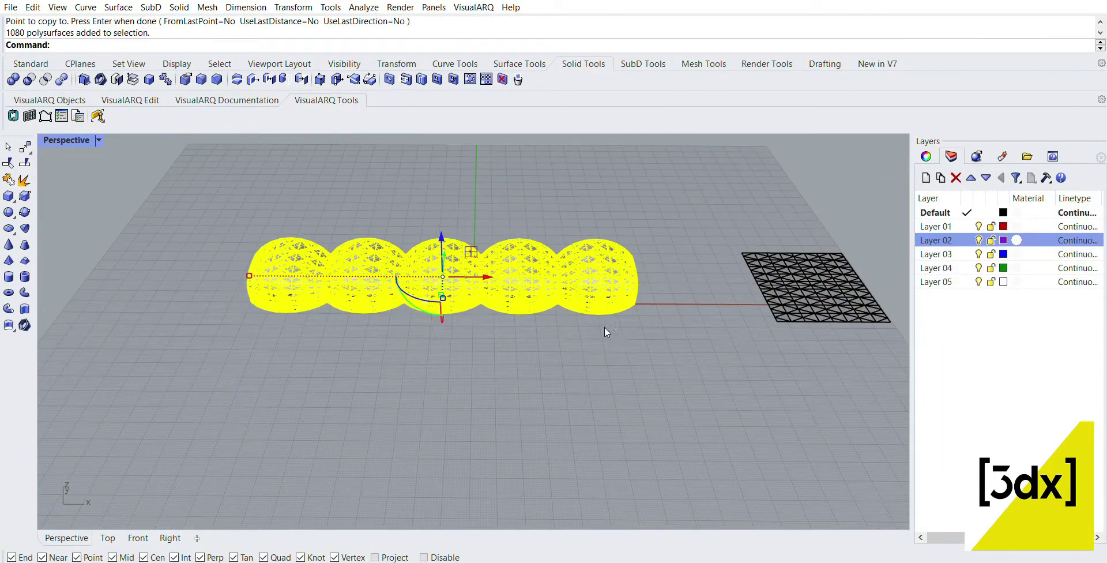
{"action": "type", "text": "Cage"}
{"action": "key", "text": "Return"}
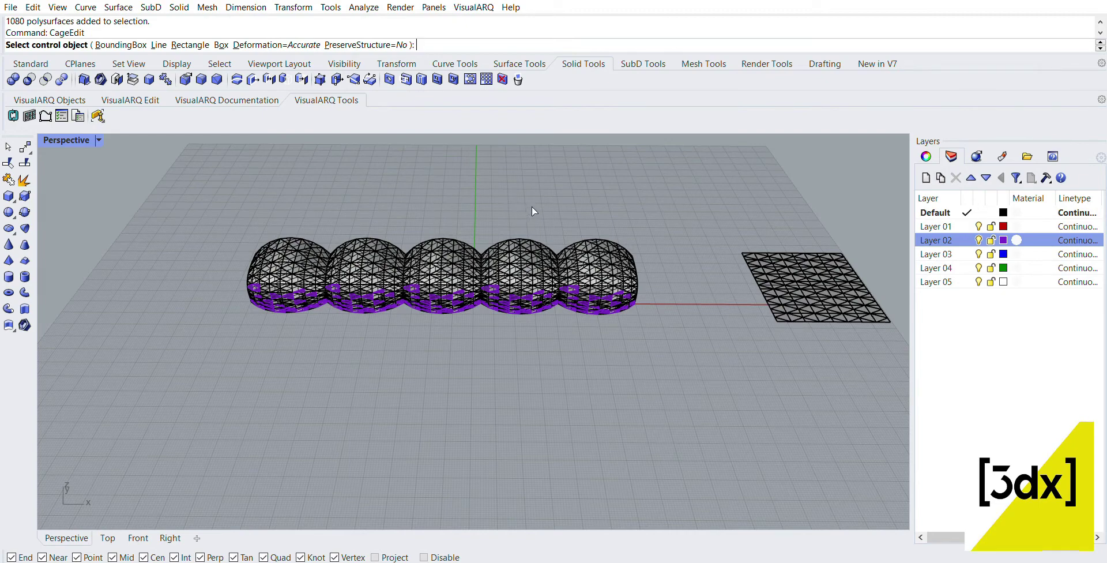
{"action": "left_click", "coordinate": [138, 41]}
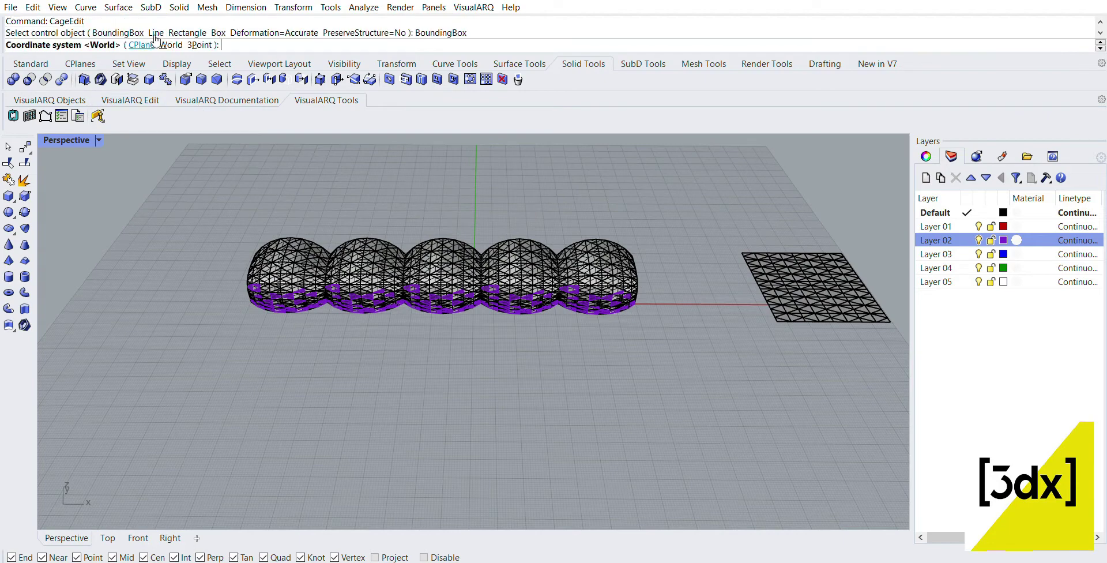
{"action": "key", "text": "Return"}
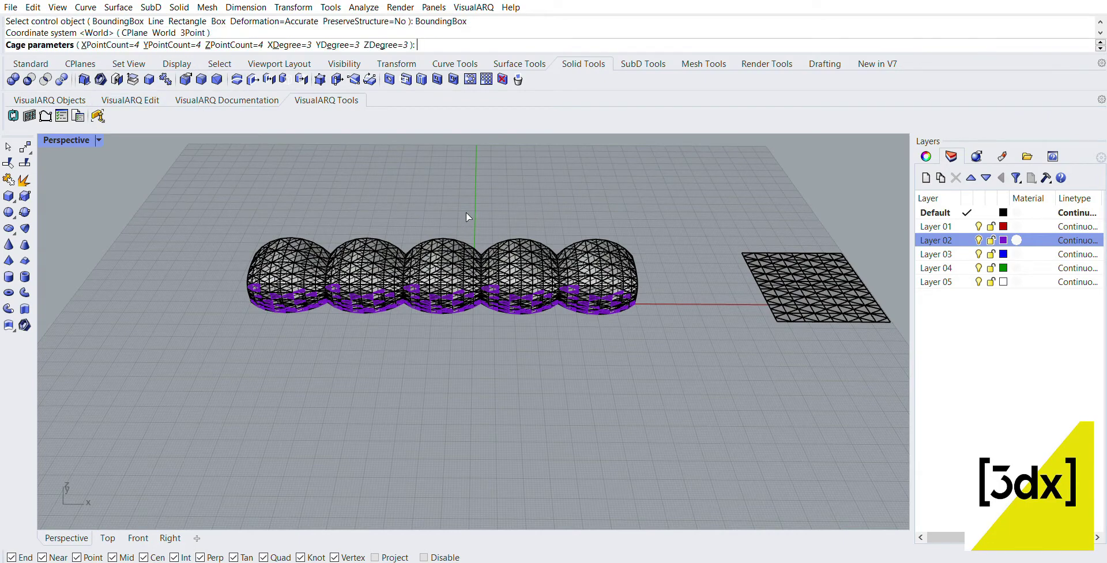
{"action": "key", "text": "Return"}
{"action": "right_click_drag", "start_coordinate": [393, 231], "coordinate": [370, 206]}
{"action": "key", "text": "Return"}
Step: Select the upper middle cage points and move them upward so the central shells rise higher than the end ones
{"action": "left_click_drag", "start_coordinate": [330, 203], "coordinate": [570, 230]}
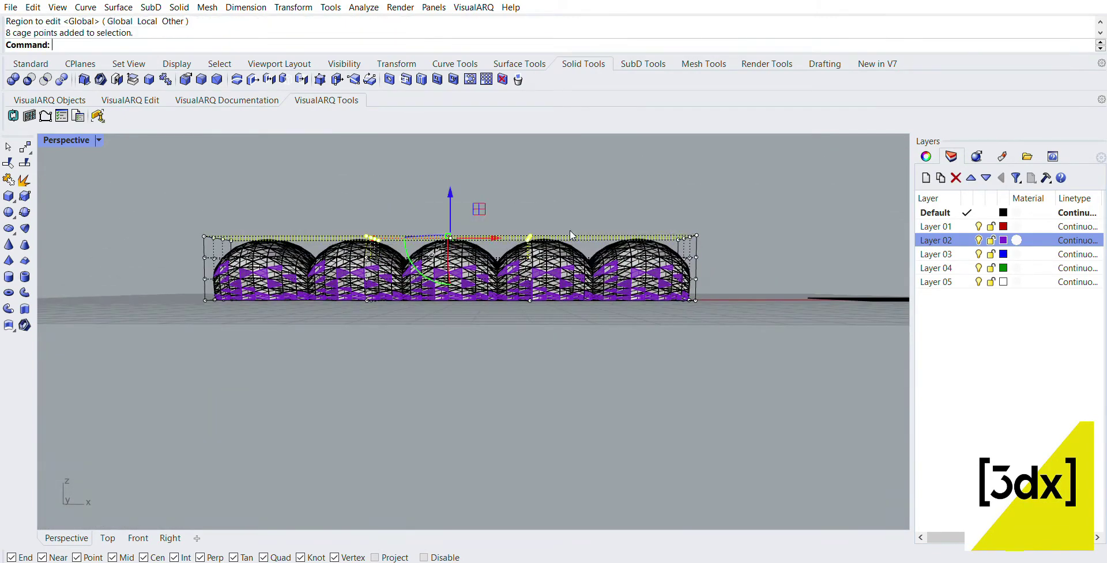
{"action": "scroll", "coordinate": [452, 189], "scroll_direction": "up", "scroll_amount": 1}
{"action": "left_click_drag", "start_coordinate": [452, 189], "coordinate": [449, 143]}
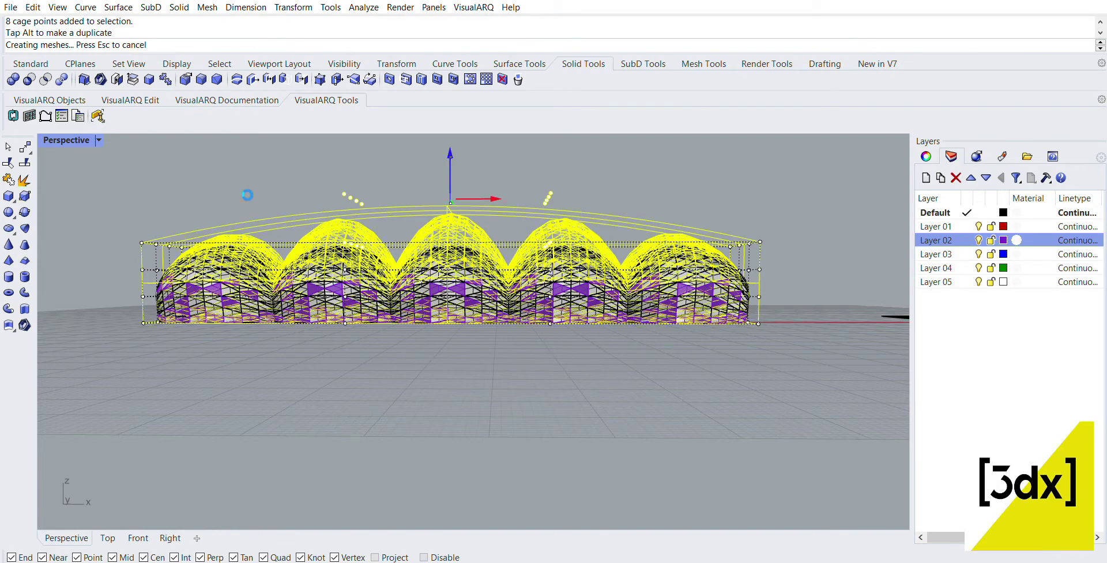
Step: Select the upper cage points along the shells' open side and pull them outward along Y
{"action": "right_click_drag", "start_coordinate": [240, 190], "coordinate": [502, 522]}
{"action": "scroll", "coordinate": [359, 258], "scroll_direction": "down", "scroll_amount": 4}
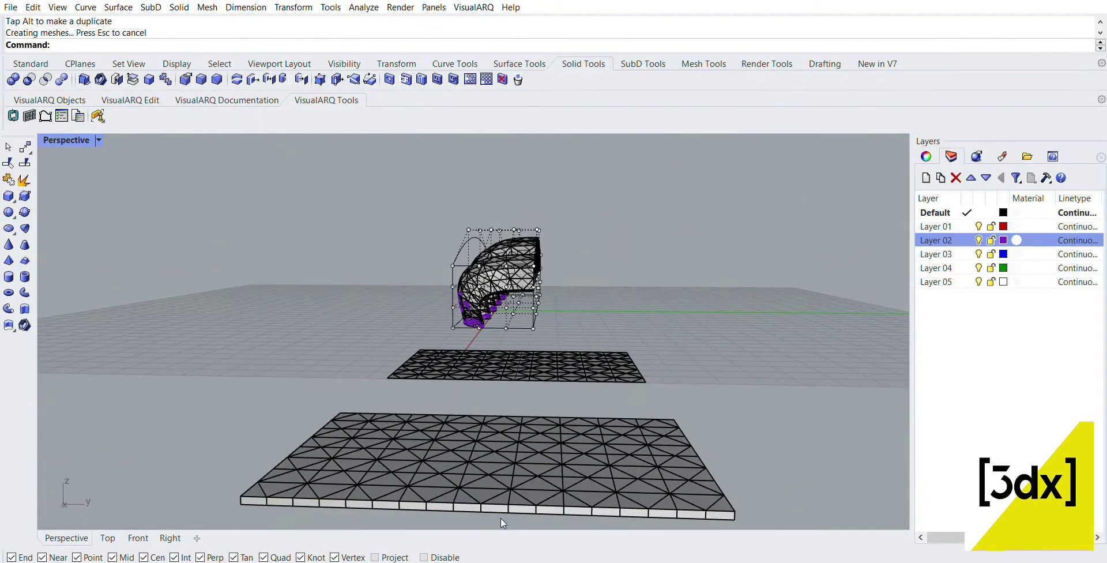
{"action": "double_click", "coordinate": [72, 138]}
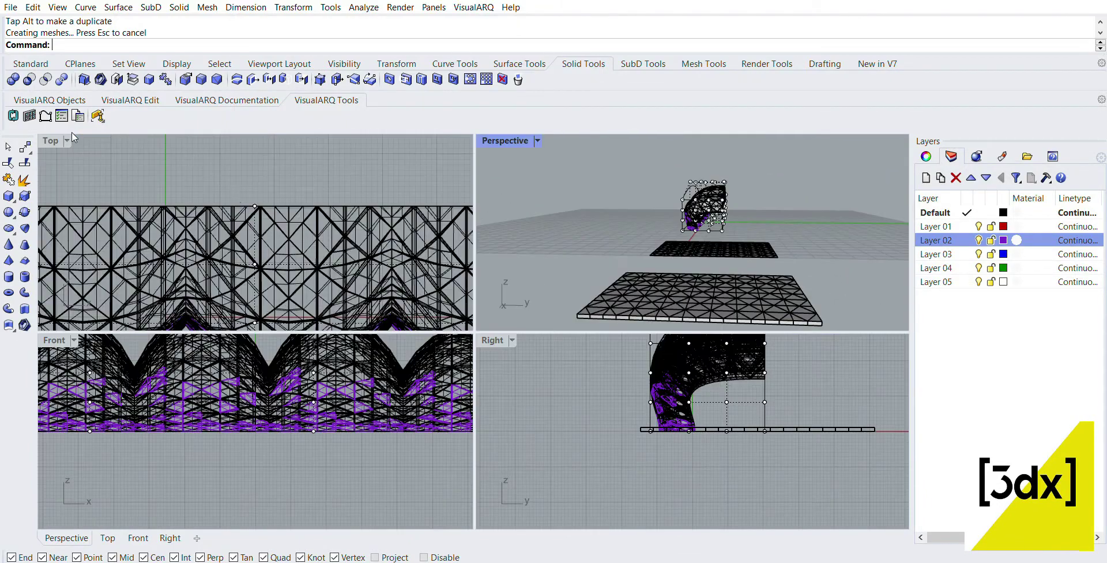
{"action": "scroll", "coordinate": [718, 398], "scroll_direction": "up", "scroll_amount": 5}
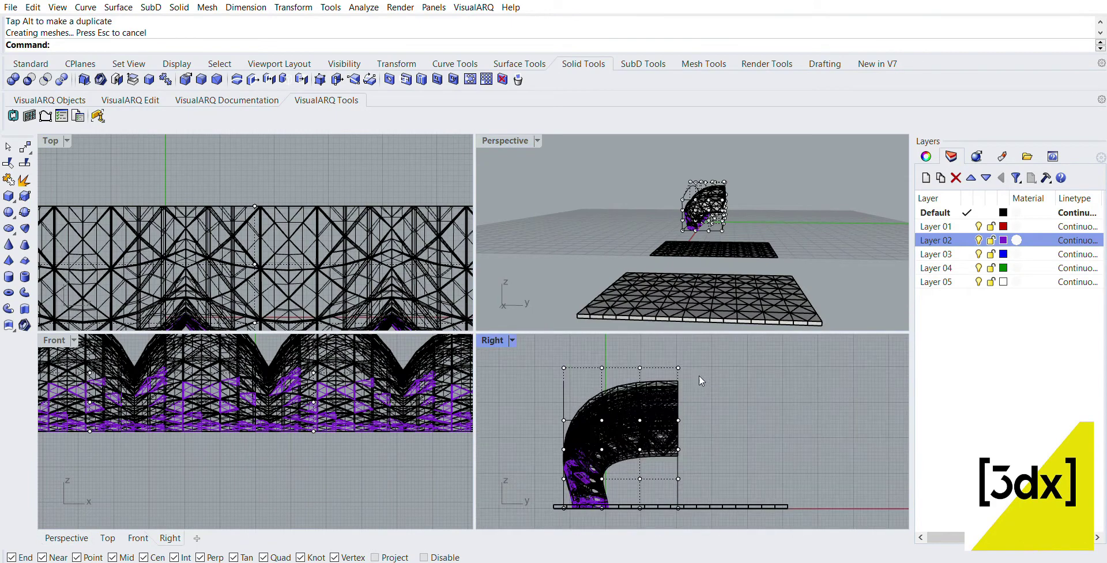
{"action": "left_click_drag", "start_coordinate": [668, 345], "coordinate": [729, 446]}
{"action": "right_click_drag", "start_coordinate": [784, 228], "coordinate": [774, 195]}
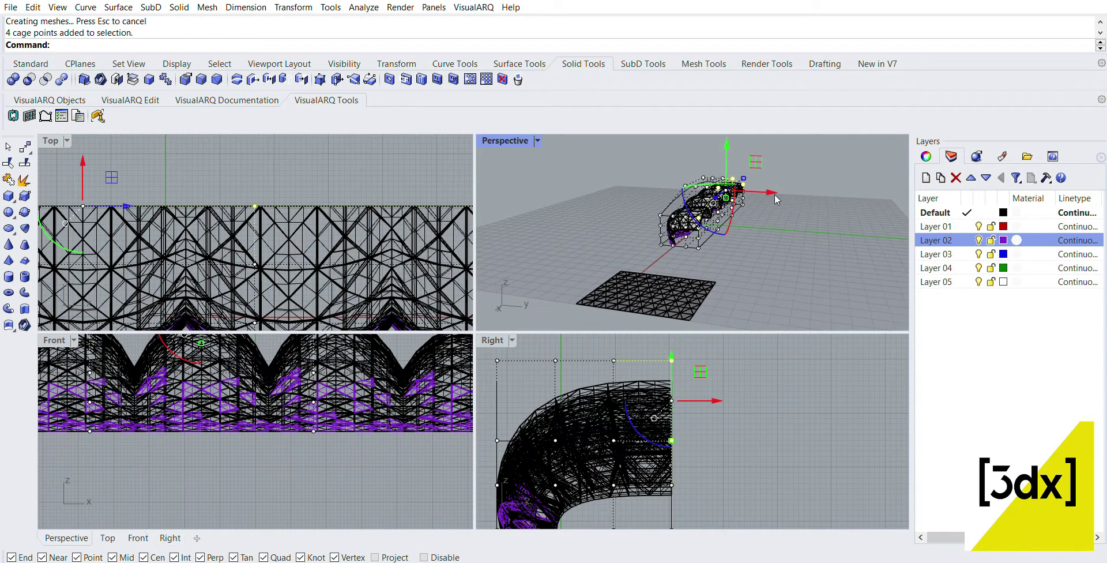
{"action": "left_click_drag", "start_coordinate": [772, 179], "coordinate": [781, 187]}
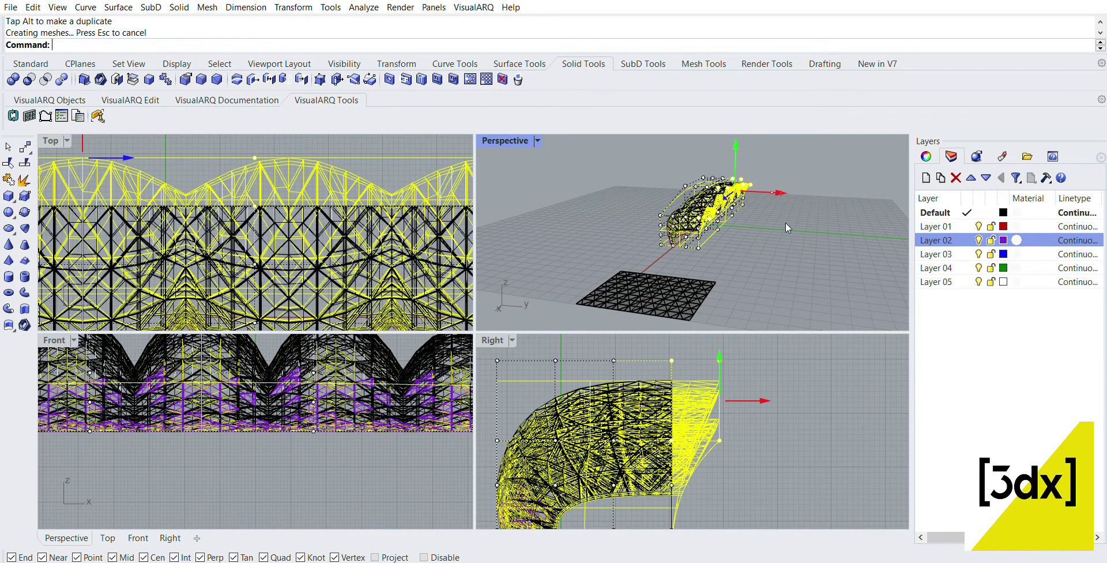
Step: Undo the last two cage-point moves and delete the control cage around the shell row
{"action": "double_click", "coordinate": [519, 140]}
{"action": "right_click_drag", "start_coordinate": [678, 419], "coordinate": [788, 355]}
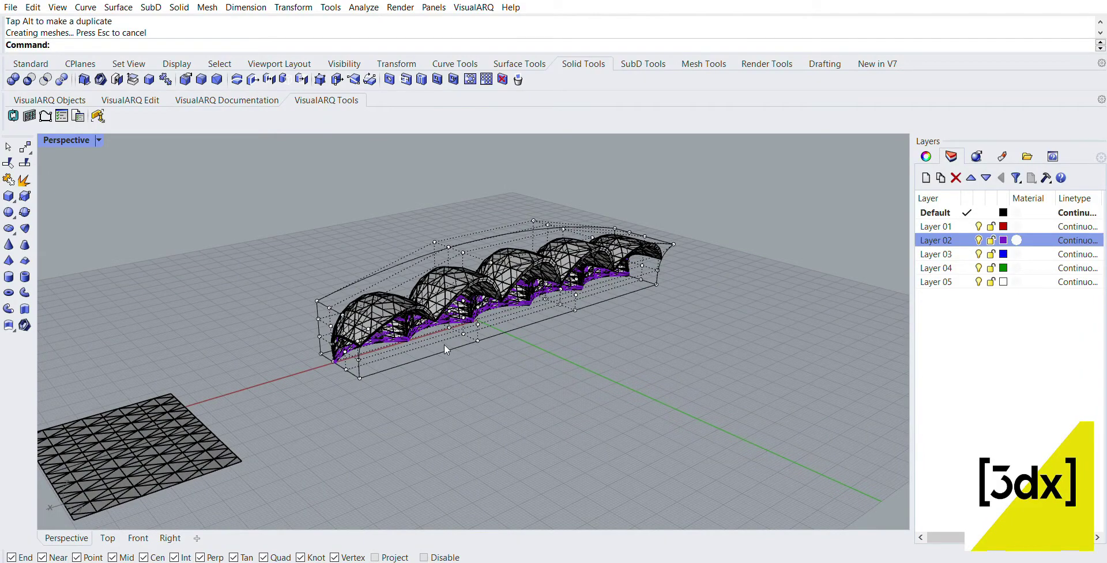
{"action": "right_click_drag", "start_coordinate": [429, 331], "coordinate": [291, 346]}
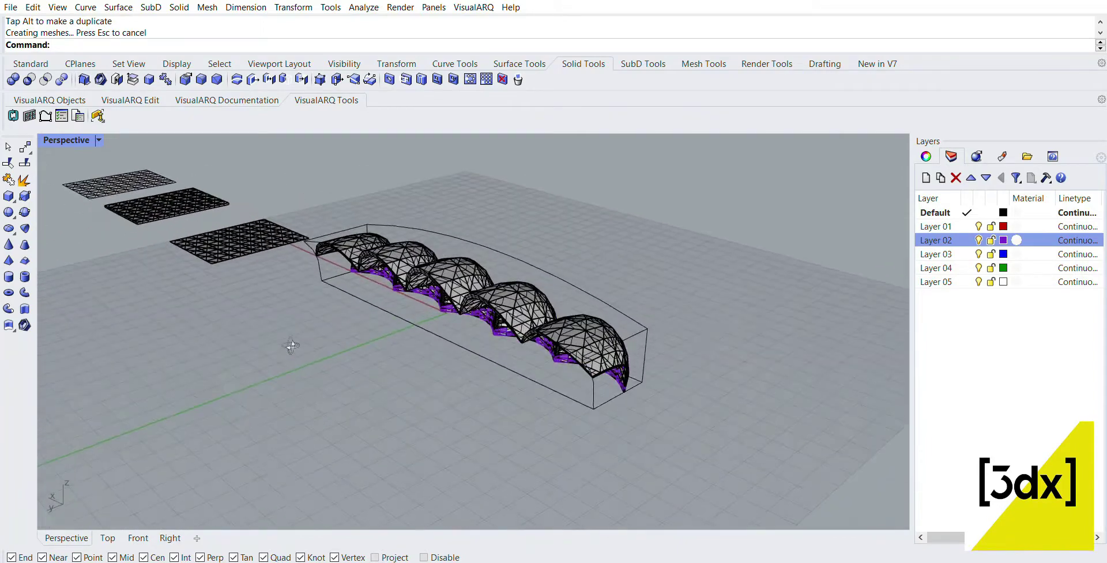
{"action": "key", "text": "ctrl+z"}
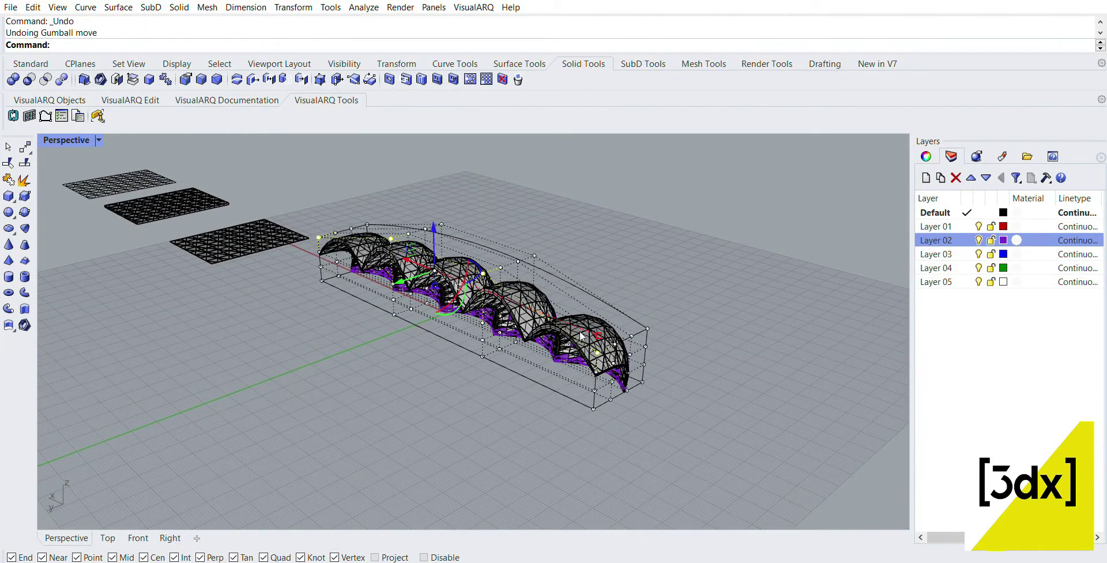
{"action": "key", "text": "ctrl+z"}
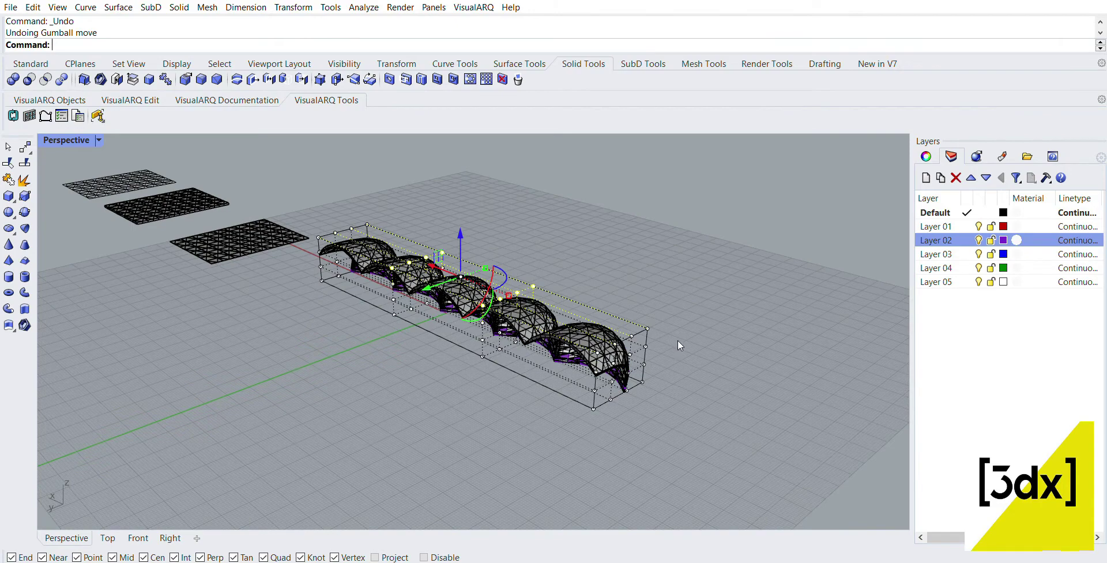
{"action": "left_click", "coordinate": [679, 345]}
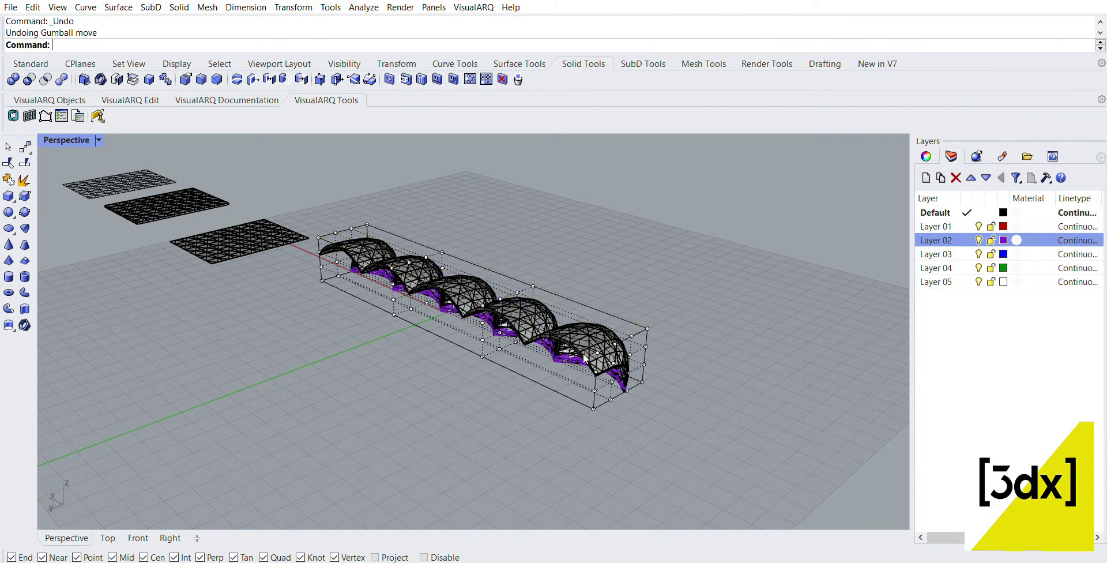
{"action": "left_click", "coordinate": [634, 329]}
{"action": "key", "text": "Delete"}
{"action": "right_click_drag", "start_coordinate": [635, 329], "coordinate": [680, 351]}
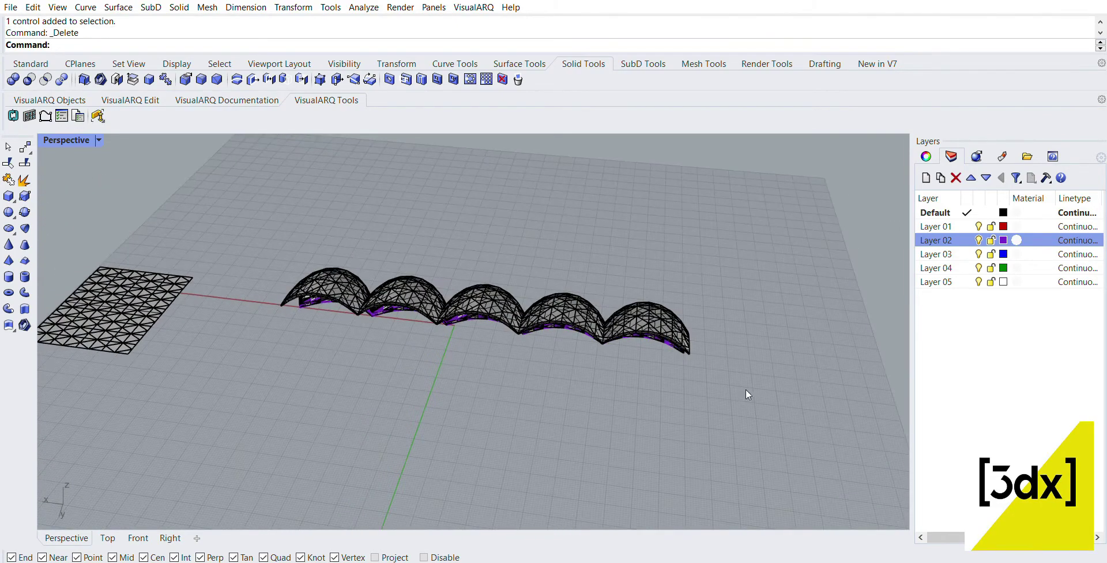
Step: Duplicate the end shell of the row and place the copy along X, clear of the other shells
{"action": "left_click", "coordinate": [682, 314]}
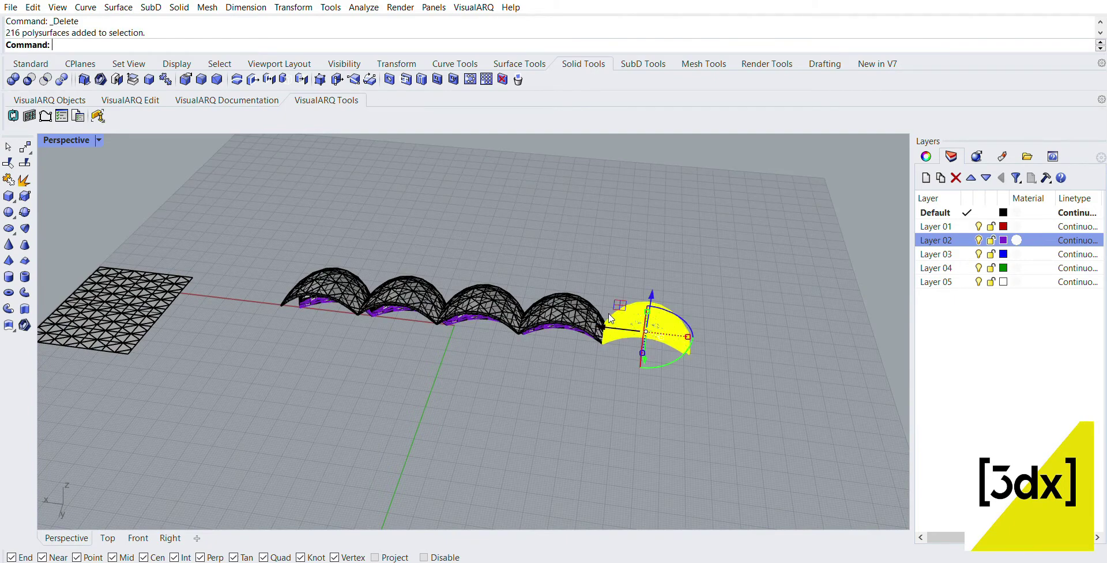
{"action": "left_click_drag", "start_coordinate": [610, 318], "coordinate": [833, 329]}
{"action": "left_click", "coordinate": [770, 337]}
Step: Apply CageEdit to the five-shell row with a world bounding box, 4 points and degree 3 in X, Y and Z, and a global region
{"action": "left_click_drag", "start_coordinate": [753, 392], "coordinate": [347, 258]}
{"action": "type", "text": "CageEdit"}
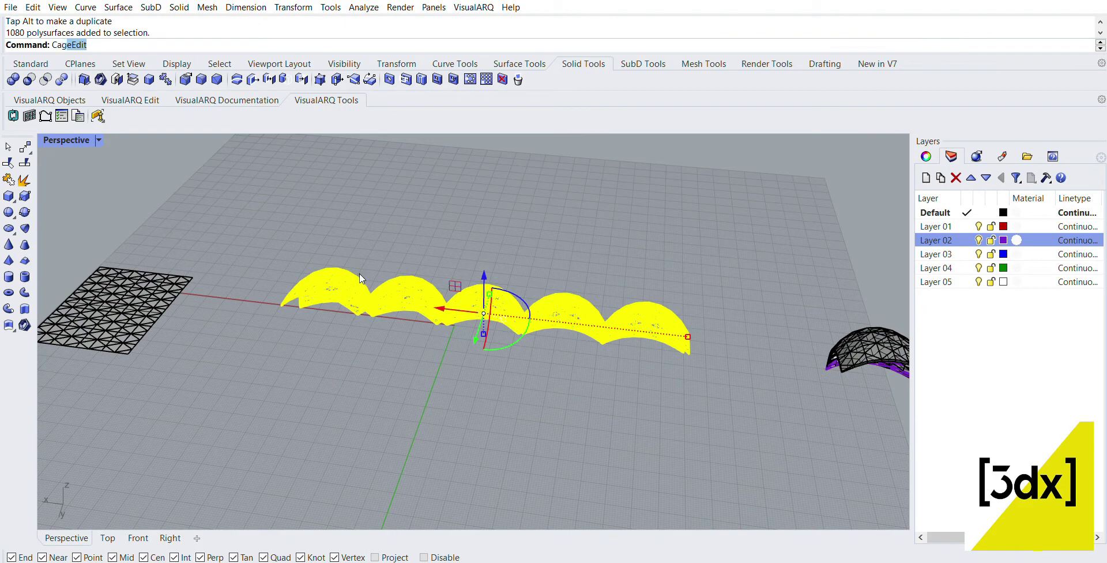
{"action": "key", "text": "Return"}
{"action": "key", "text": "Escape"}
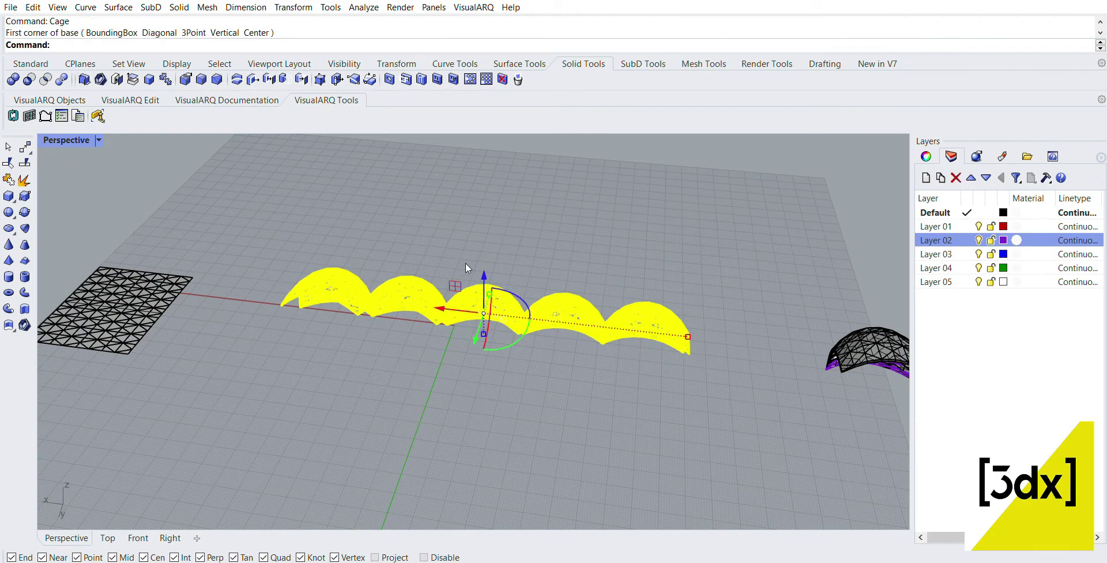
{"action": "type", "text": "Cage"}
{"action": "key", "text": "Return"}
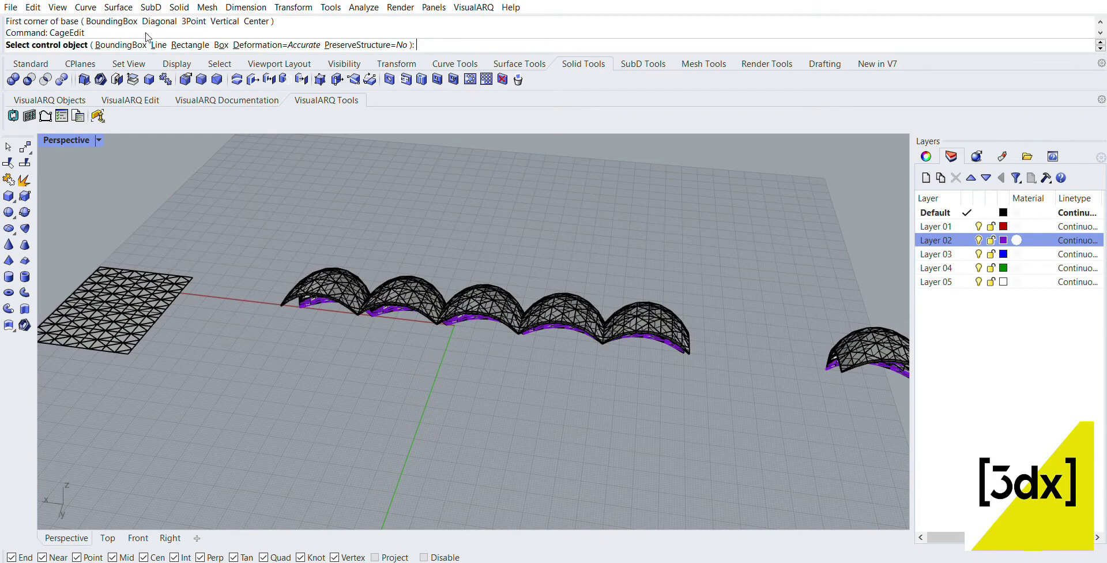
{"action": "left_click", "coordinate": [124, 44]}
{"action": "key", "text": "Return"}
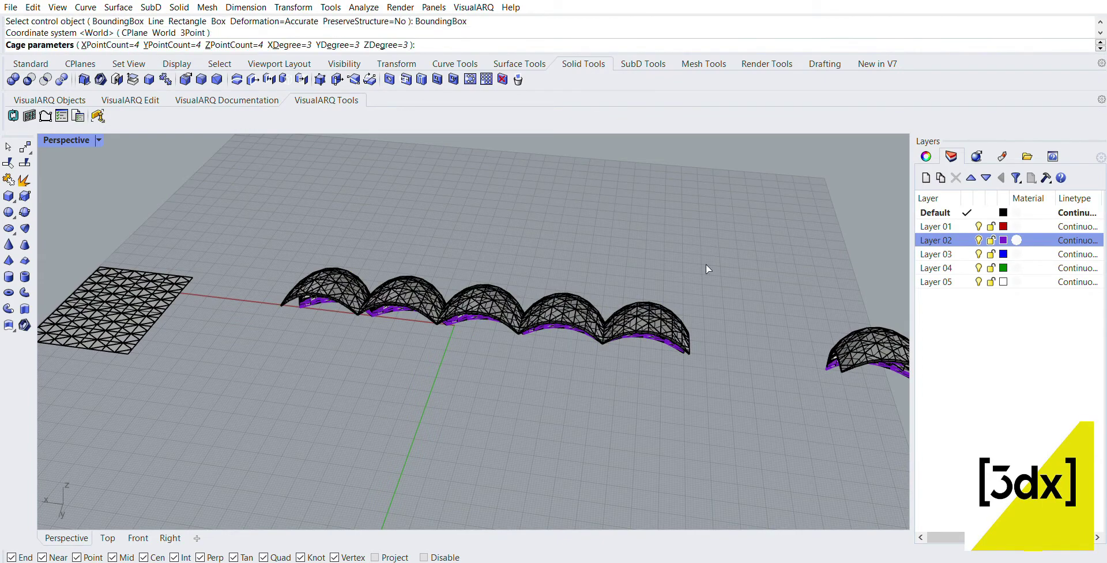
{"action": "key", "text": "Return"}
{"action": "key", "text": "Return"}
Step: Raise the upper middle points of the new cage so the row arches up towards its central shell
{"action": "right_click_drag", "start_coordinate": [731, 286], "coordinate": [428, 234]}
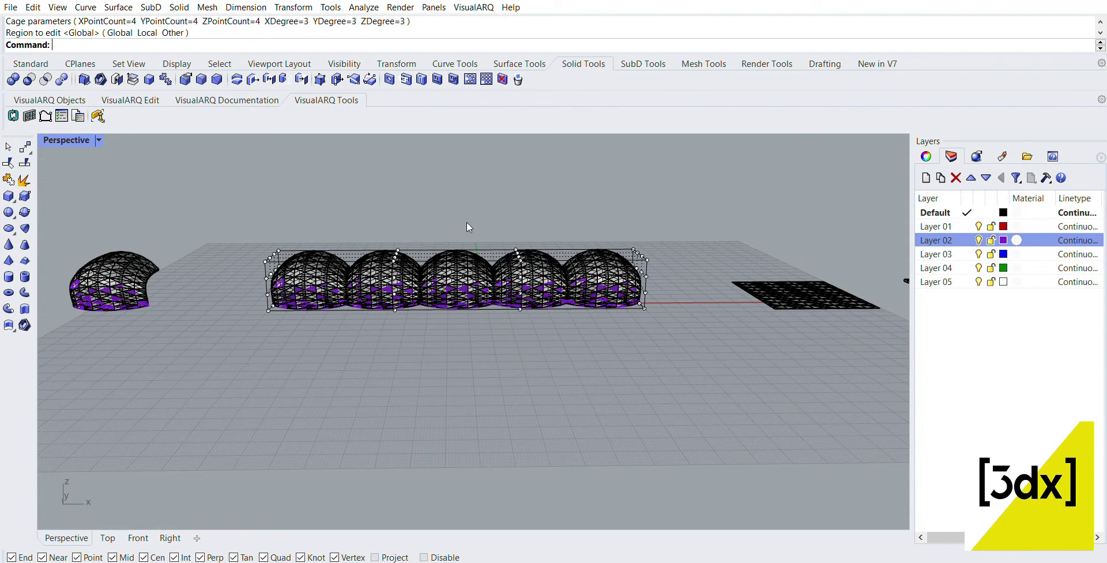
{"action": "scroll", "coordinate": [483, 231], "scroll_direction": "up", "scroll_amount": 4}
{"action": "right_click_drag", "start_coordinate": [457, 284], "coordinate": [448, 236]}
{"action": "left_click_drag", "start_coordinate": [316, 202], "coordinate": [562, 272]}
{"action": "left_click_drag", "start_coordinate": [449, 208], "coordinate": [450, 167]}
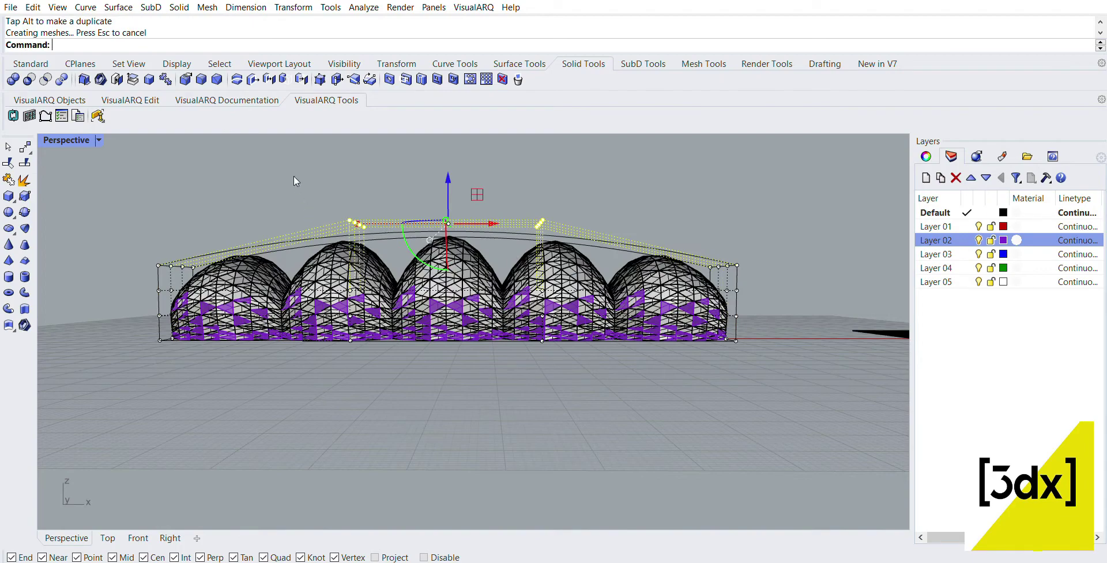
{"action": "right_click_drag", "start_coordinate": [294, 177], "coordinate": [621, 237]}
{"action": "scroll", "coordinate": [744, 385], "scroll_direction": "down", "scroll_amount": 5}
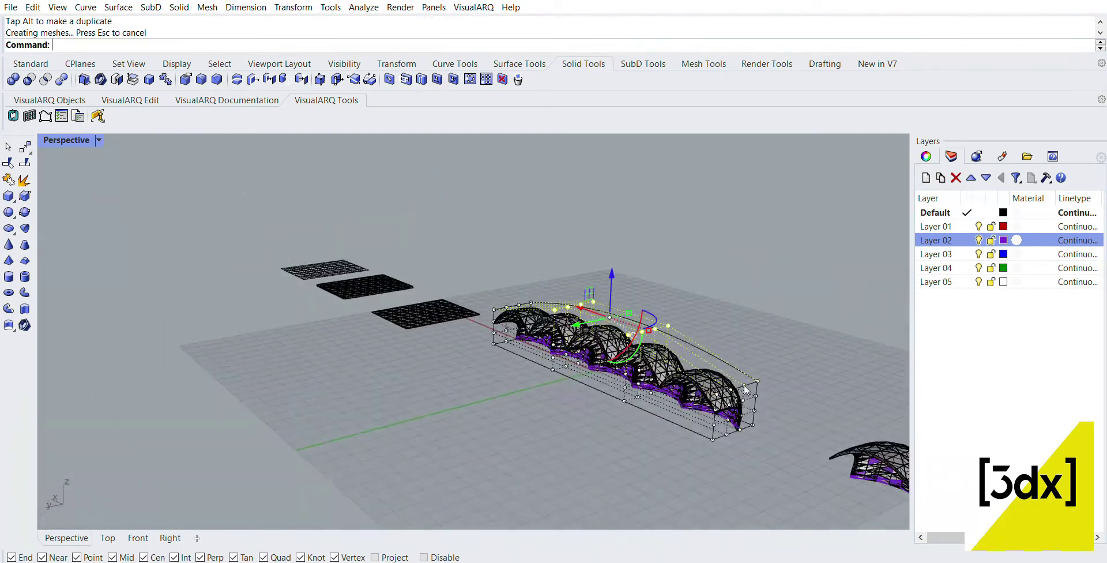
{"action": "scroll", "coordinate": [676, 364], "scroll_direction": "up", "scroll_amount": 2}
{"action": "double_click", "coordinate": [69, 139]}
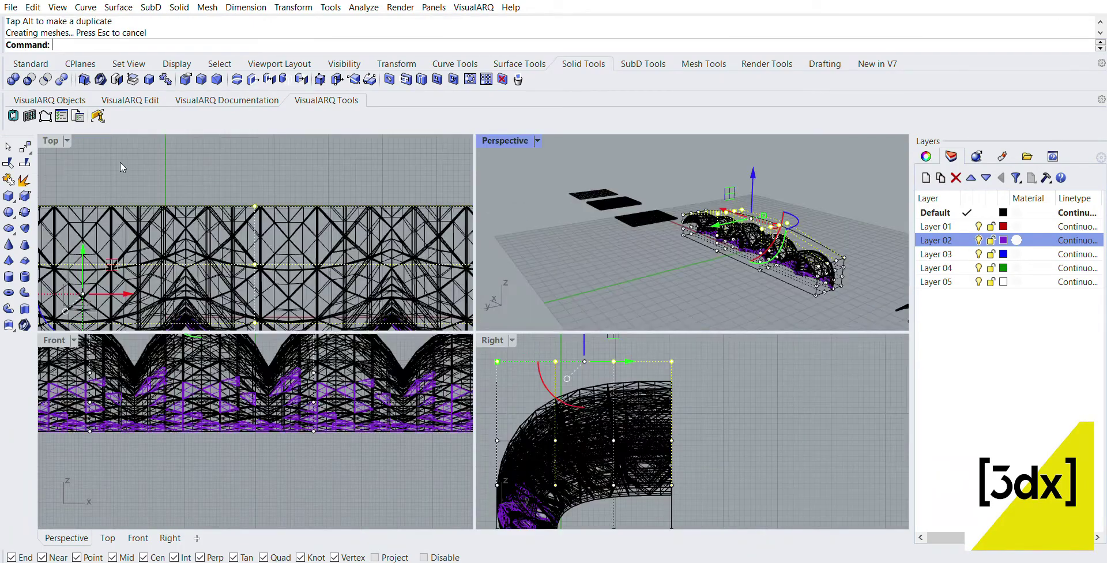
{"action": "left_click", "coordinate": [690, 390]}
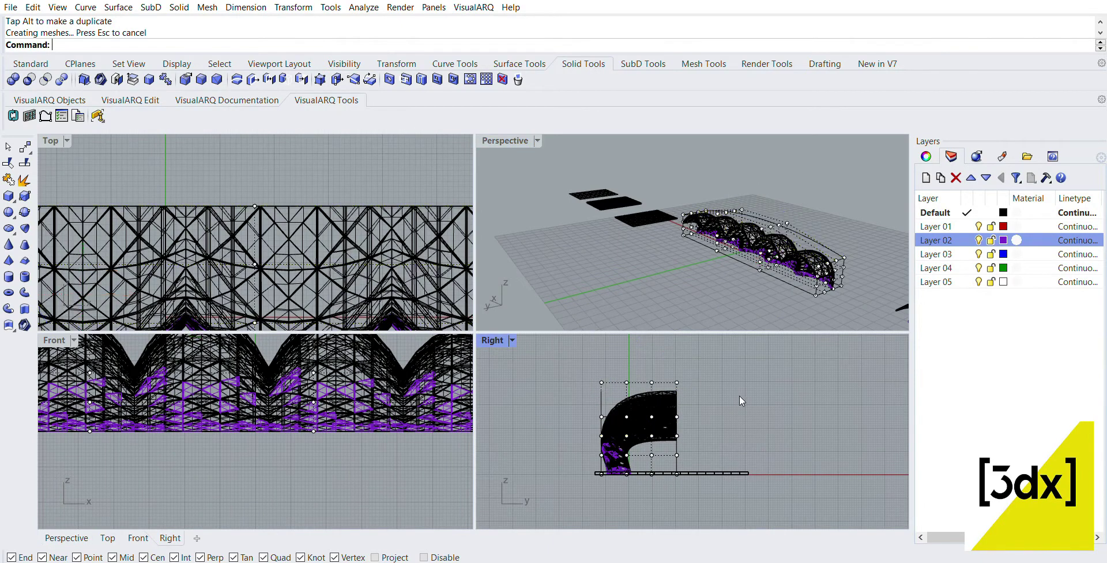
{"action": "scroll", "coordinate": [739, 395], "scroll_direction": "down", "scroll_amount": 2}
{"action": "left_click_drag", "start_coordinate": [691, 380], "coordinate": [632, 340]}
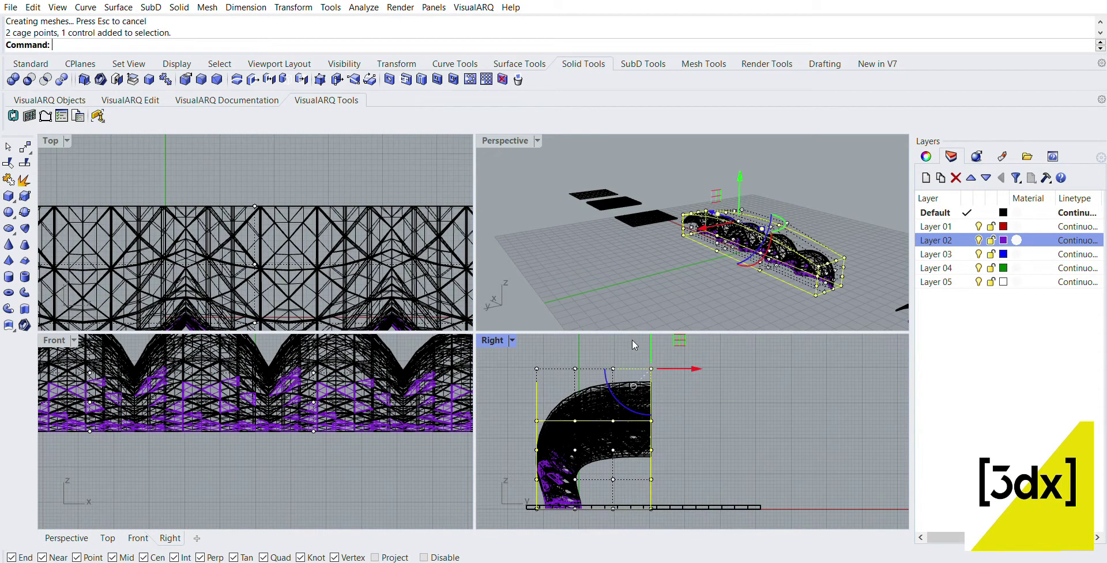
{"action": "left_click", "coordinate": [716, 355]}
{"action": "key", "text": "Escape"}
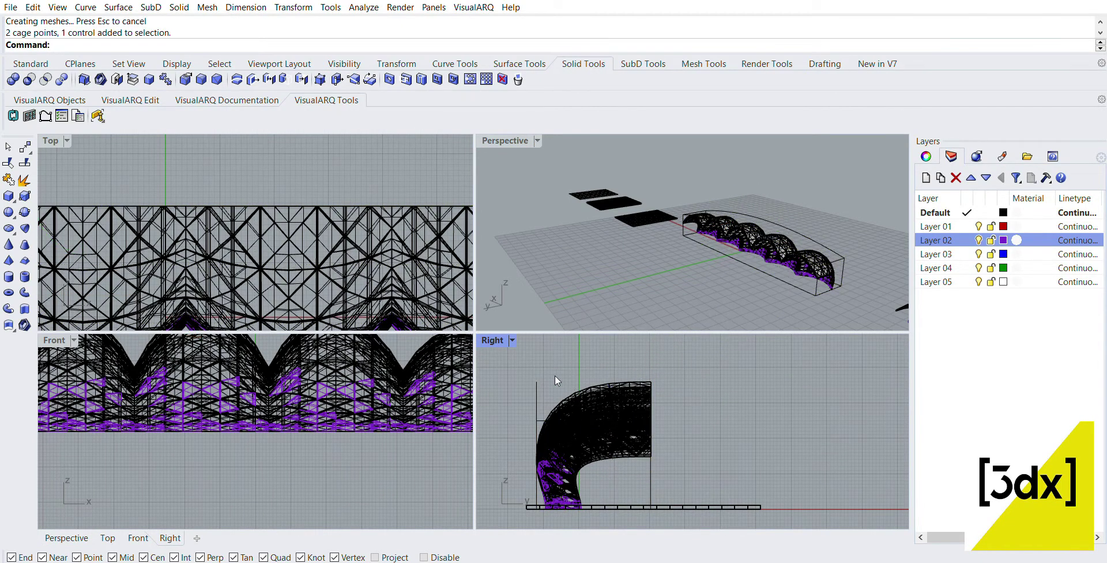
Step: Select the control cage around the row and turn its control points back on
{"action": "left_click", "coordinate": [540, 375]}
{"action": "left_click", "coordinate": [534, 377]}
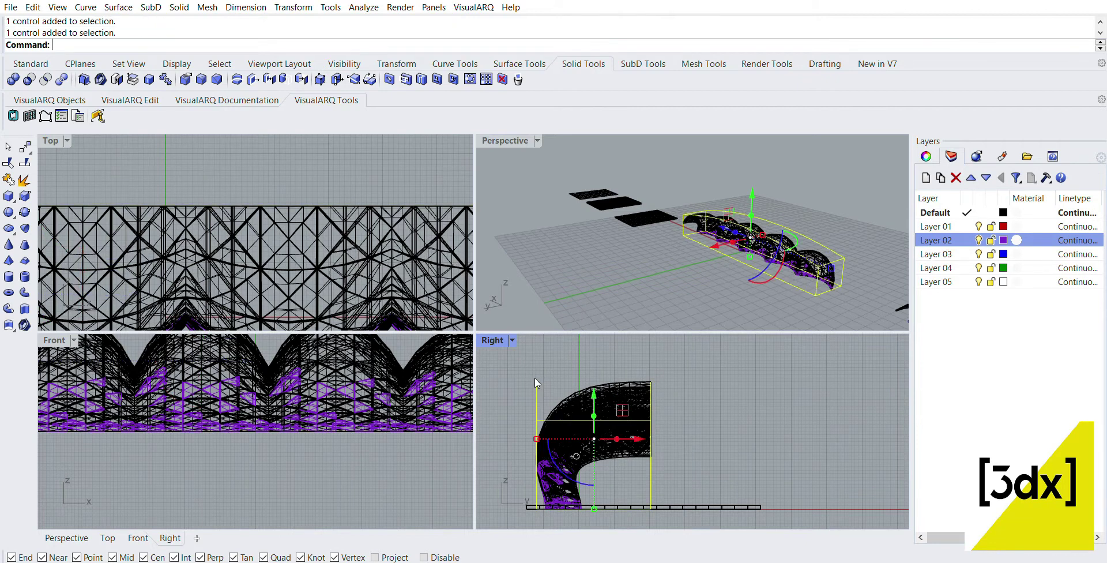
{"action": "left_click", "coordinate": [29, 63]}
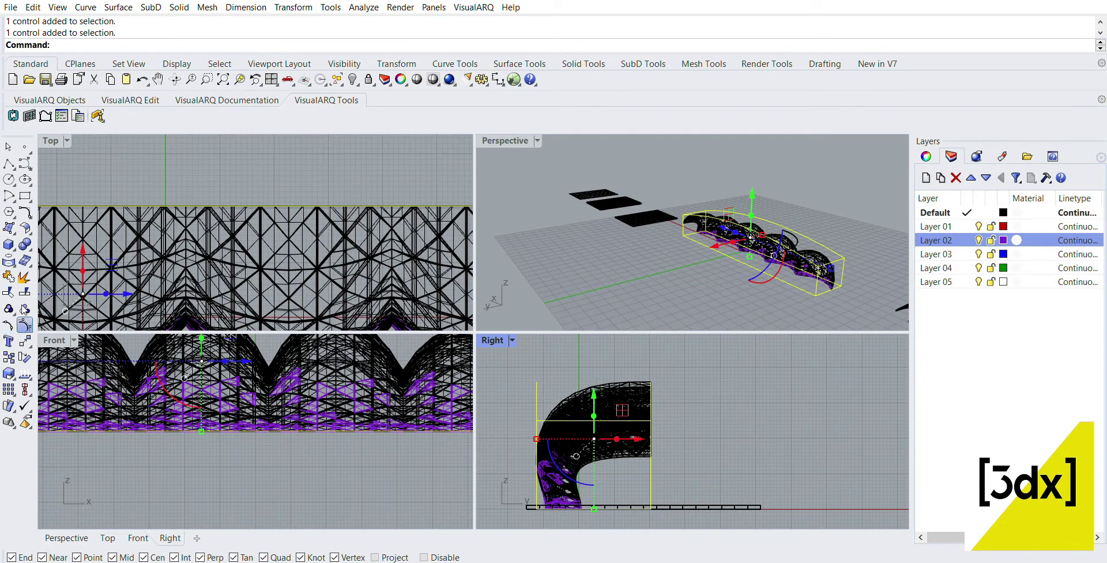
{"action": "left_click", "coordinate": [10, 325]}
Step: Move the upper cage points on the shells' open side outward along Y to extend the canopy edge, and deselect them
{"action": "scroll", "coordinate": [687, 376], "scroll_direction": "up", "scroll_amount": 4}
{"action": "left_click_drag", "start_coordinate": [669, 374], "coordinate": [670, 446]}
{"action": "right_click_drag", "start_coordinate": [686, 259], "coordinate": [918, 258]}
{"action": "left_click_drag", "start_coordinate": [745, 215], "coordinate": [751, 203]}
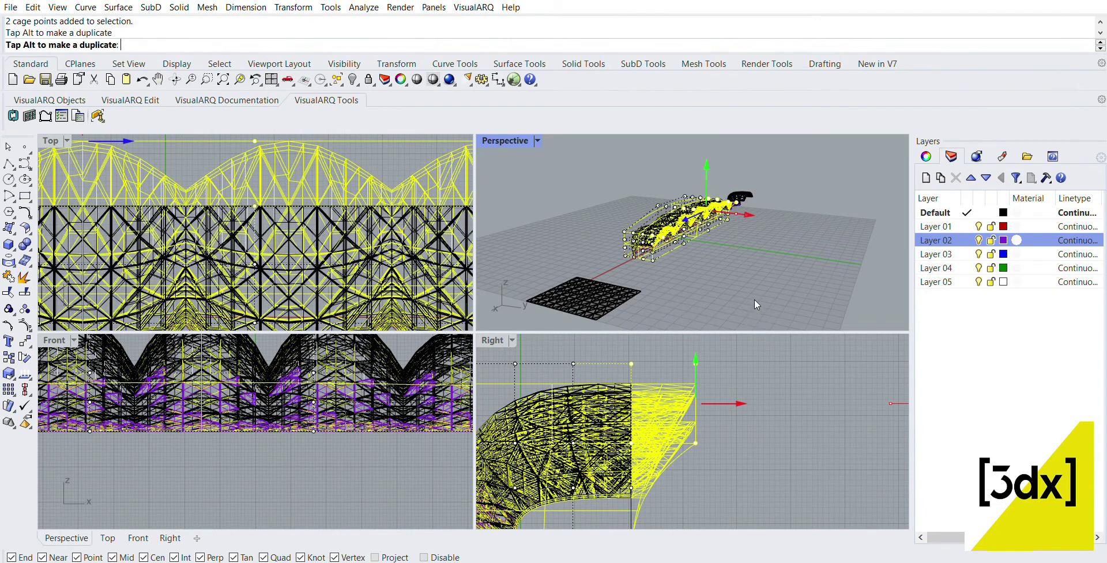
{"action": "left_click_drag", "start_coordinate": [754, 299], "coordinate": [763, 301]}
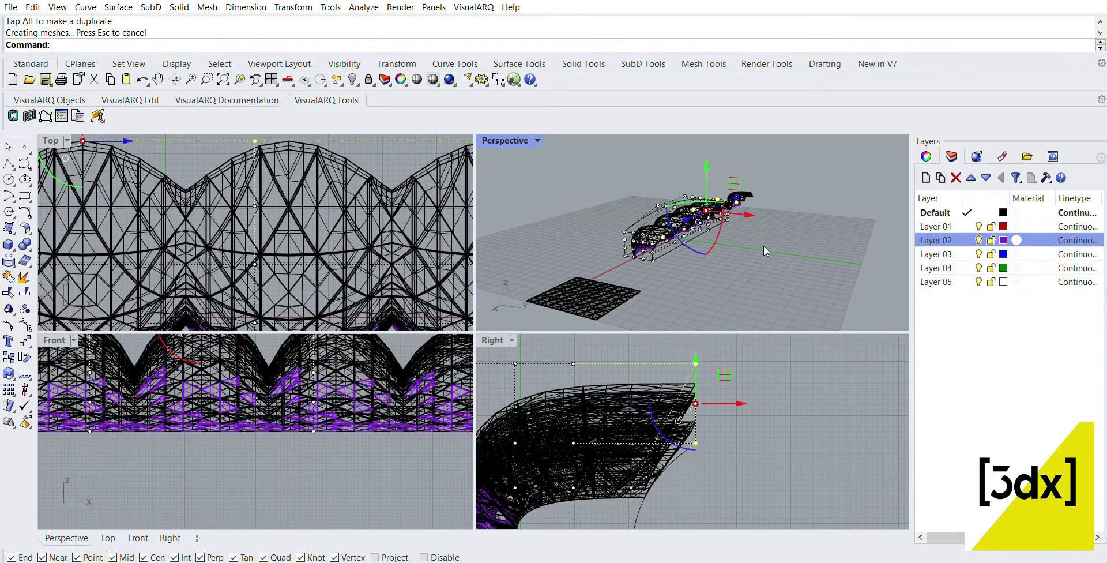
{"action": "left_click", "coordinate": [765, 244]}
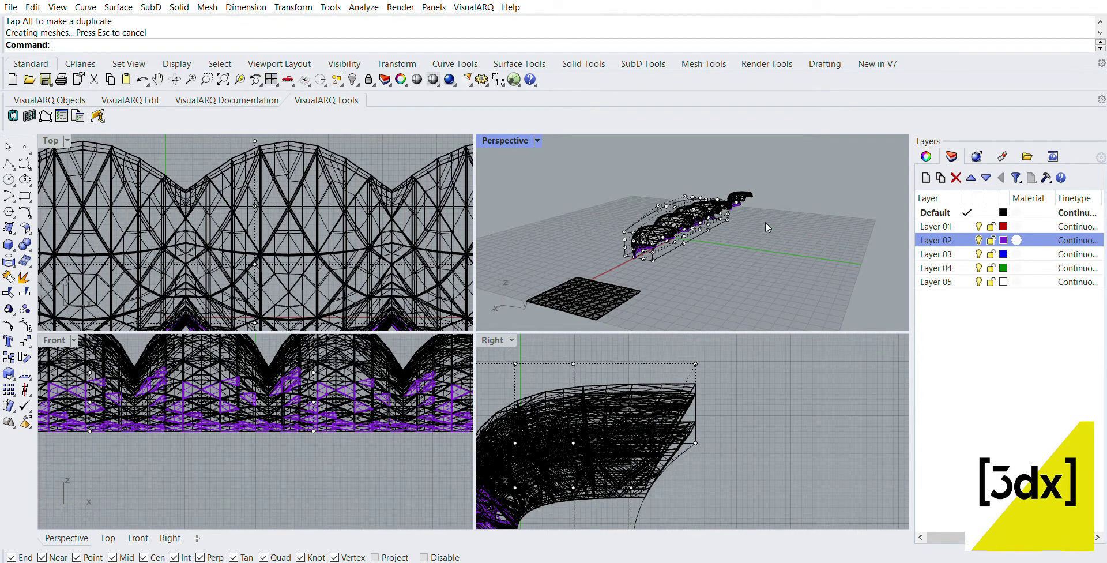
Step: Turn off the cage points and delete the control cage, keeping the deformed shells
{"action": "key", "text": "Escape"}
{"action": "scroll", "coordinate": [618, 230], "scroll_direction": "up", "scroll_amount": 4}
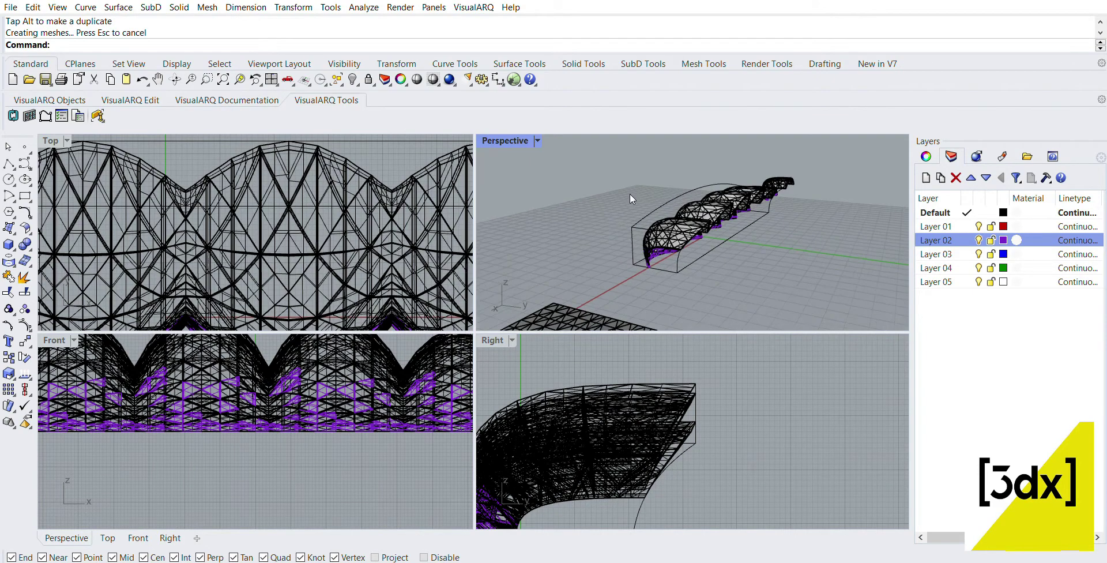
{"action": "left_click", "coordinate": [641, 200]}
{"action": "key", "text": "Delete"}
{"action": "mouse_move", "coordinate": [643, 203]}
{"action": "right_mouse_down"}
{"action": "mouse_move", "coordinate": [590, 225]}
{"action": "mouse_move", "coordinate": [600, 219]}
{"action": "mouse_move", "coordinate": [576, 217]}
{"action": "mouse_move", "coordinate": [734, 284]}
{"action": "mouse_move", "coordinate": [686, 219]}
{"action": "mouse_move", "coordinate": [650, 247]}
{"action": "mouse_move", "coordinate": [634, 337]}
{"action": "right_mouse_up"}
{"action": "double_click", "coordinate": [490, 140]}
{"action": "scroll", "coordinate": [583, 231], "scroll_direction": "down", "scroll_amount": 3}
{"action": "scroll", "coordinate": [646, 433], "scroll_direction": "down", "scroll_amount": 5}
{"action": "scroll", "coordinate": [577, 236], "scroll_direction": "up", "scroll_amount": 4}
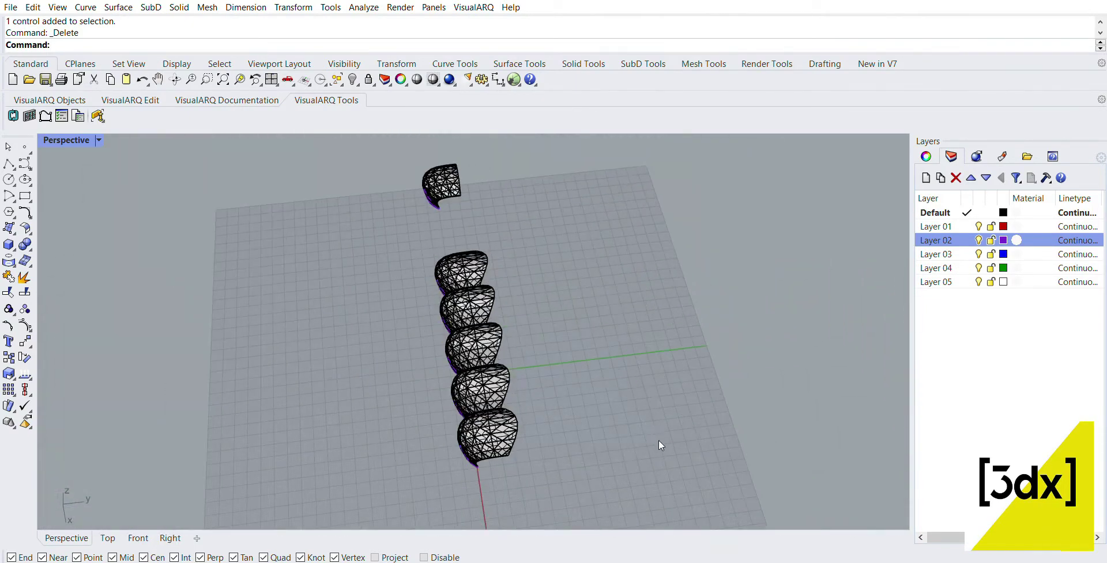
{"action": "left_click_drag", "start_coordinate": [658, 454], "coordinate": [472, 228]}
{"action": "right_click_drag", "start_coordinate": [641, 278], "coordinate": [566, 344]}
{"action": "type", "text": "Mirror"}
{"action": "key", "text": "Return"}
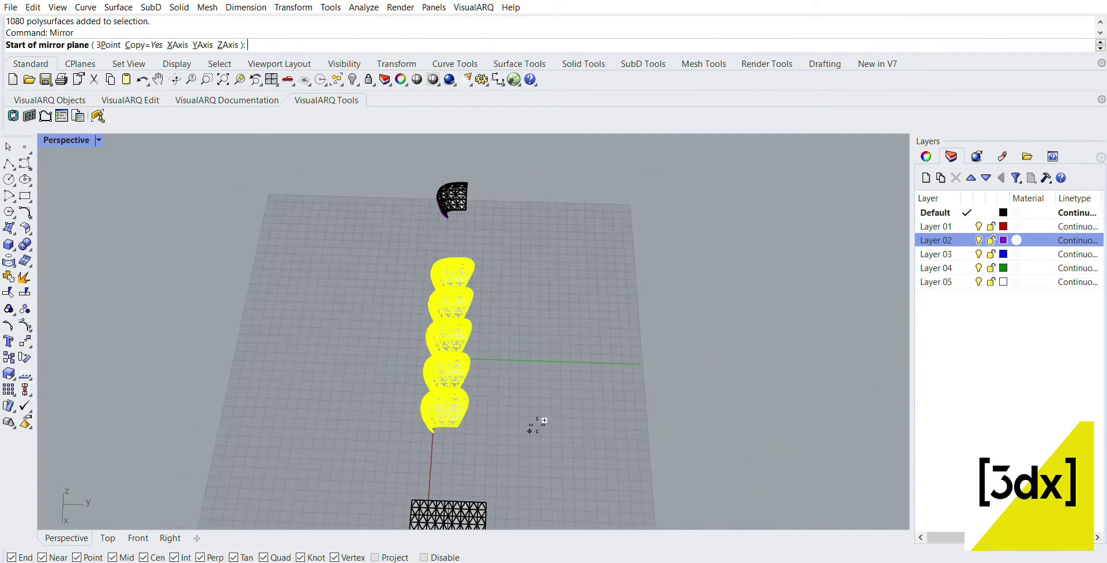
{"action": "key", "text": "Escape"}
Step: Select the separate undeformed shell and rotate it about a quarter turn around Z so its open side faces along X
{"action": "scroll", "coordinate": [461, 166], "scroll_direction": "up", "scroll_amount": 6}
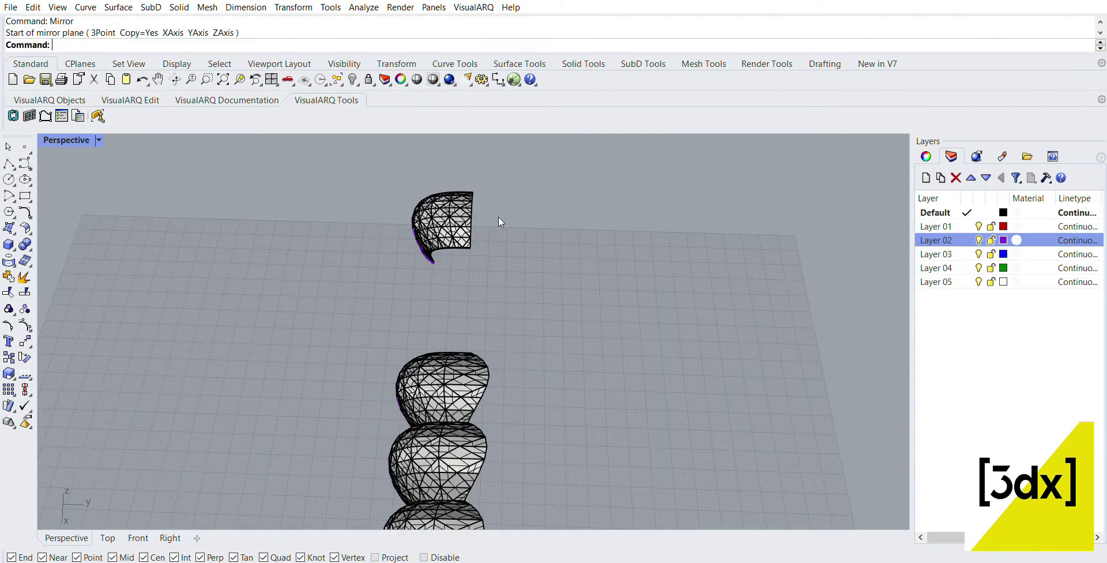
{"action": "left_click", "coordinate": [461, 217]}
{"action": "scroll", "coordinate": [491, 212], "scroll_direction": "up", "scroll_amount": 3}
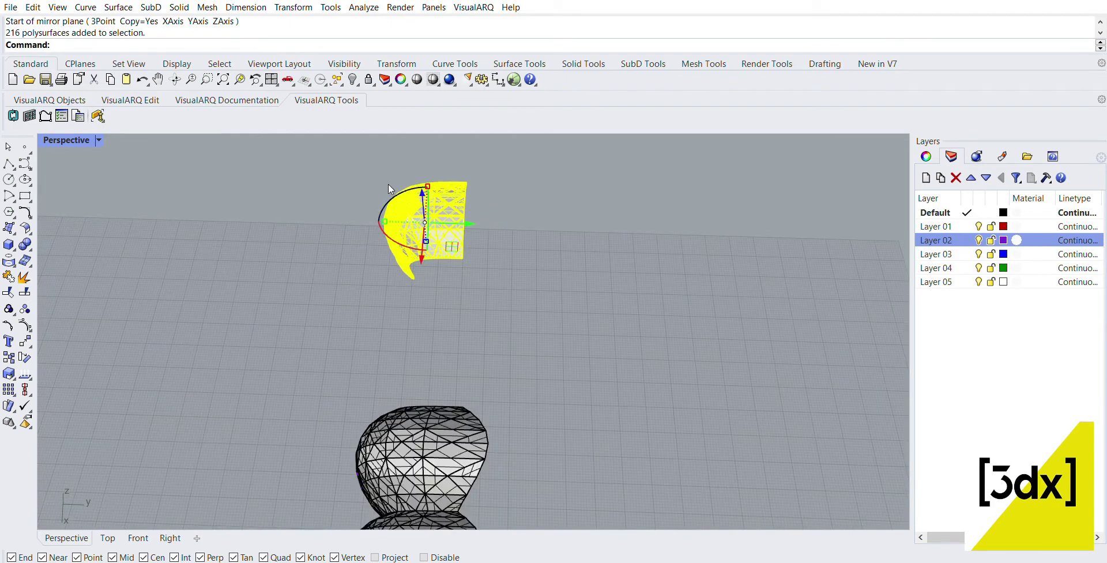
{"action": "left_click_drag", "start_coordinate": [389, 184], "coordinate": [459, 206]}
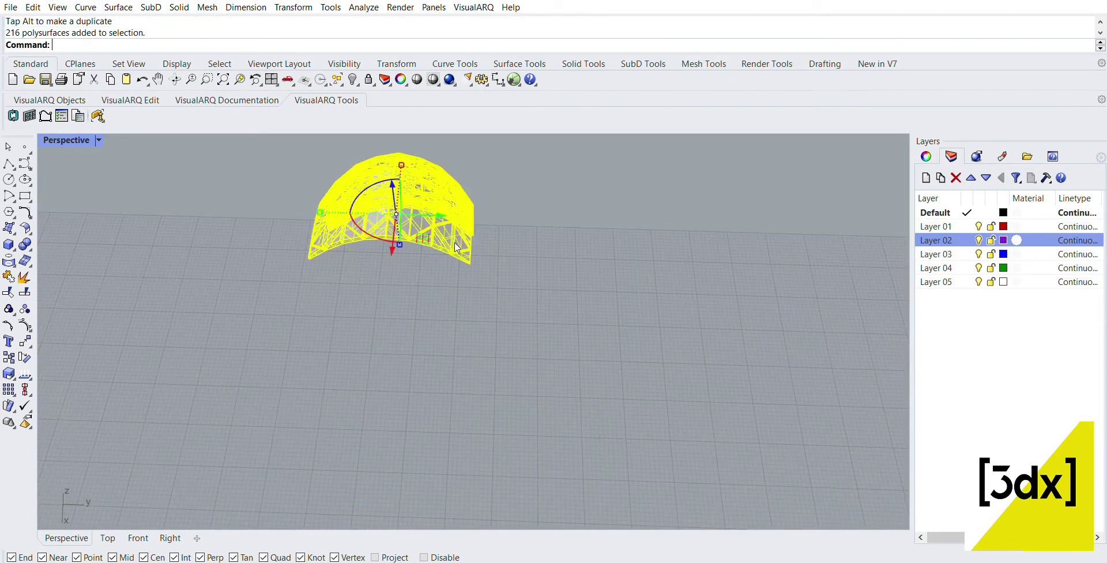
Step: Copy the rotated shell from its lower outer corner to its adjoining corner along Y, placing a second shell beside it
{"action": "type", "text": "Copy"}
{"action": "key", "text": "Return"}
{"action": "right_click_drag", "start_coordinate": [280, 234], "coordinate": [403, 186]}
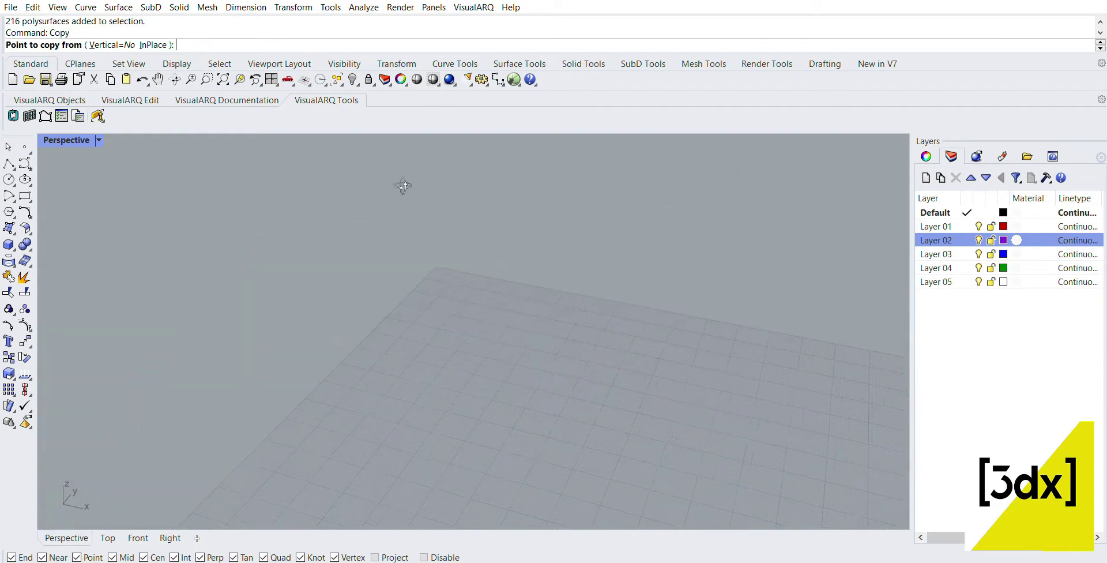
{"action": "scroll", "coordinate": [271, 461], "scroll_direction": "up", "scroll_amount": 10}
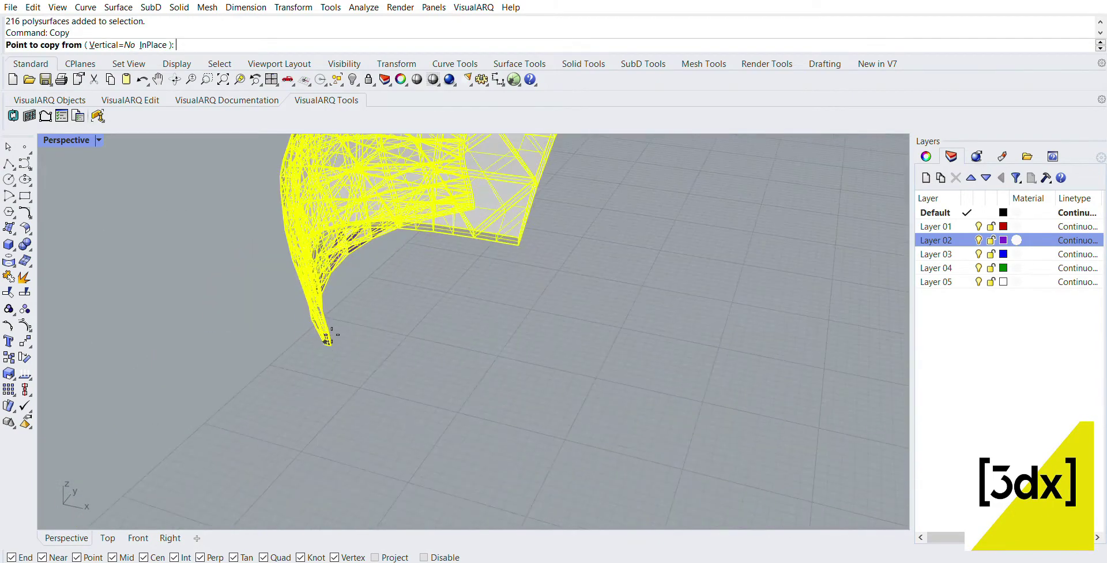
{"action": "left_click", "coordinate": [329, 345]}
{"action": "scroll", "coordinate": [468, 205], "scroll_direction": "up", "scroll_amount": 3}
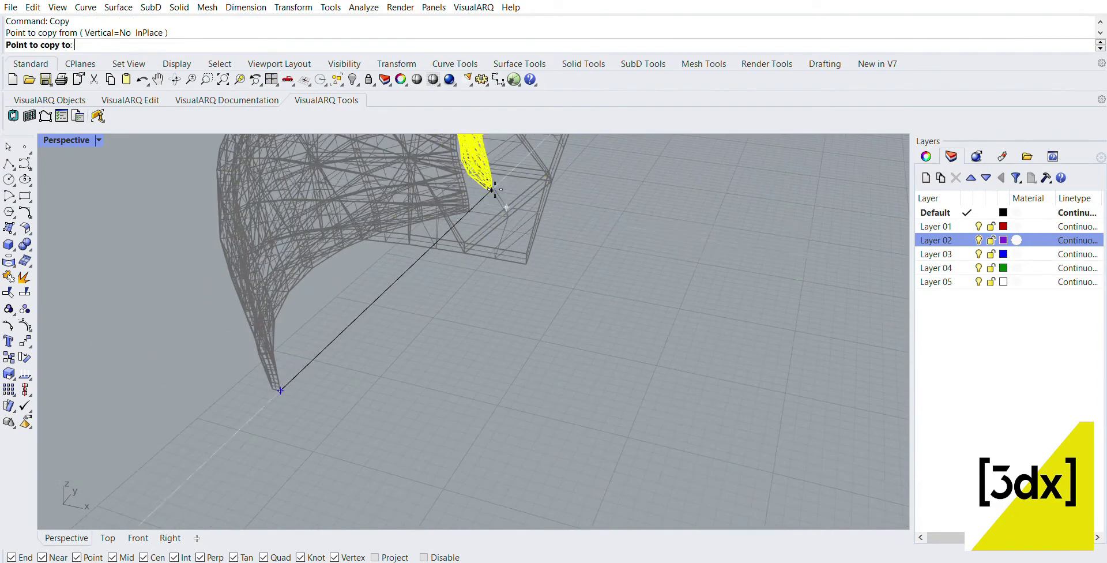
{"action": "left_click", "coordinate": [469, 205]}
{"action": "scroll", "coordinate": [432, 324], "scroll_direction": "down", "scroll_amount": 6}
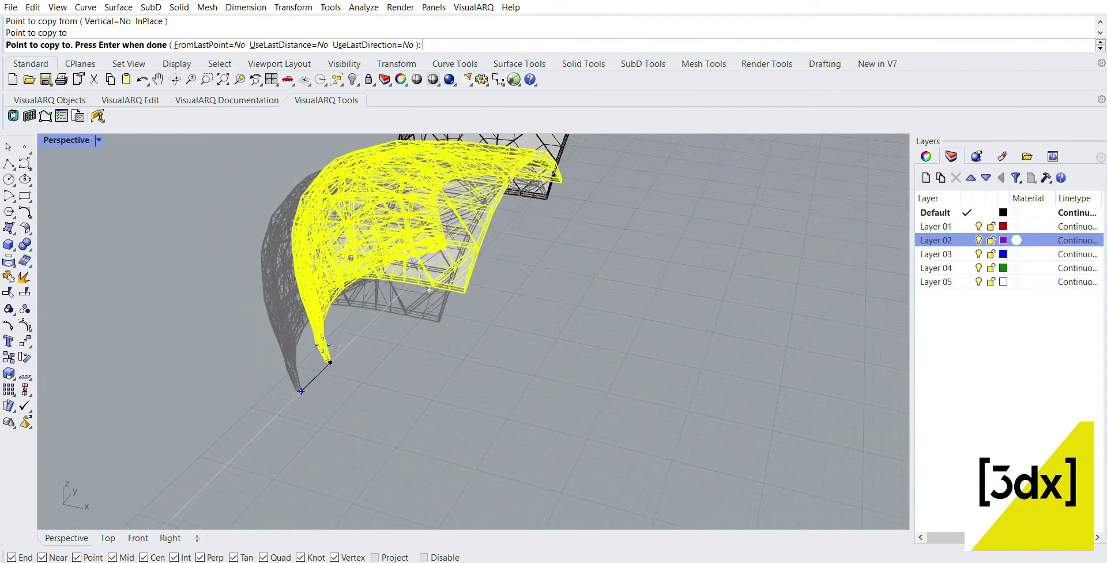
Step: Place another copy of the shell against the second one to complete a row of three, and end the Copy command
{"action": "scroll", "coordinate": [459, 186], "scroll_direction": "up", "scroll_amount": 6}
{"action": "right_click_drag", "start_coordinate": [472, 240], "coordinate": [149, 217]}
{"action": "scroll", "coordinate": [146, 218], "scroll_direction": "down", "scroll_amount": 7}
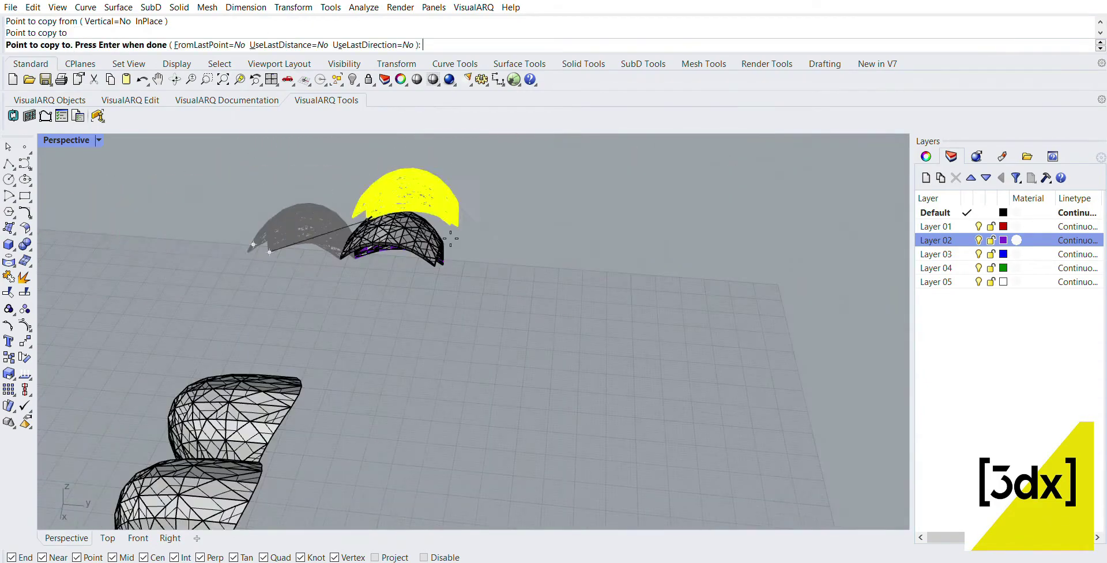
{"action": "scroll", "coordinate": [463, 244], "scroll_direction": "up", "scroll_amount": 8}
{"action": "scroll", "coordinate": [463, 243], "scroll_direction": "up", "scroll_amount": 5}
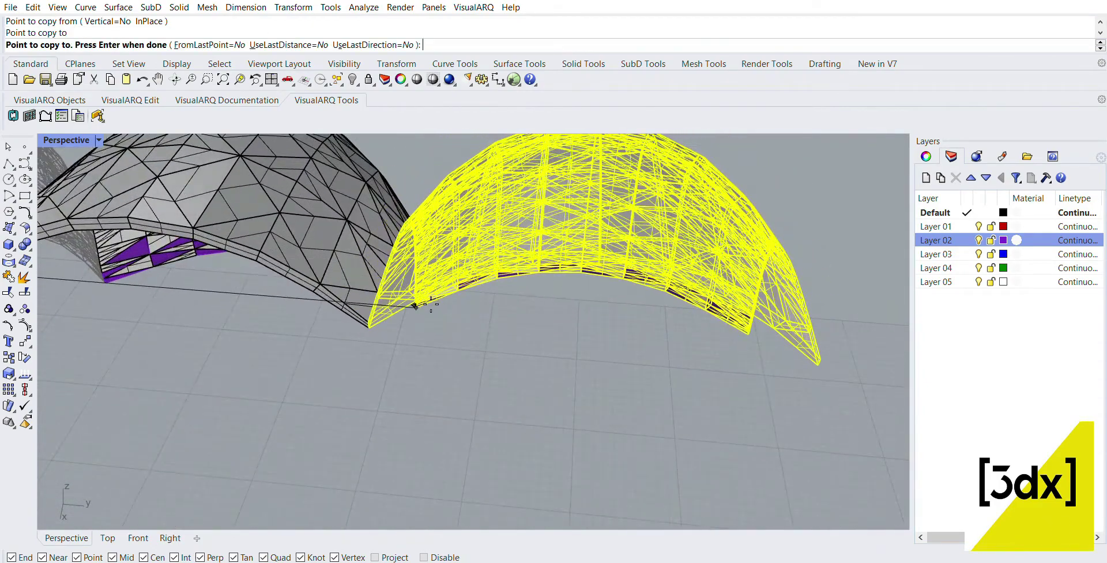
{"action": "left_click", "coordinate": [429, 304]}
{"action": "right_click", "coordinate": [429, 303]}
{"action": "scroll", "coordinate": [694, 323], "scroll_direction": "down", "scroll_amount": 6}
{"action": "key", "text": "Escape"}
Step: Select the row of three shells and mirror a copy of it across a plane roughly along Y, between it and the five-shell row
{"action": "scroll", "coordinate": [647, 294], "scroll_direction": "down", "scroll_amount": 7}
{"action": "left_click_drag", "start_coordinate": [725, 414], "coordinate": [422, 229]}
{"action": "right_click_drag", "start_coordinate": [438, 248], "coordinate": [630, 348]}
{"action": "type", "text": "mirror"}
{"action": "key", "text": "Return"}
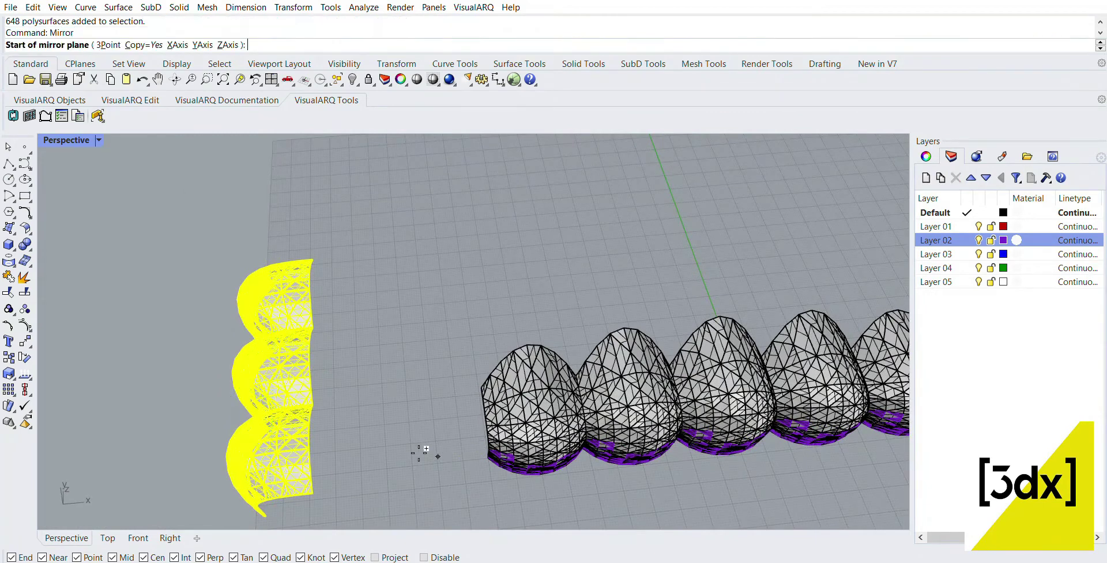
{"action": "left_click", "coordinate": [372, 488]}
{"action": "left_click", "coordinate": [387, 275]}
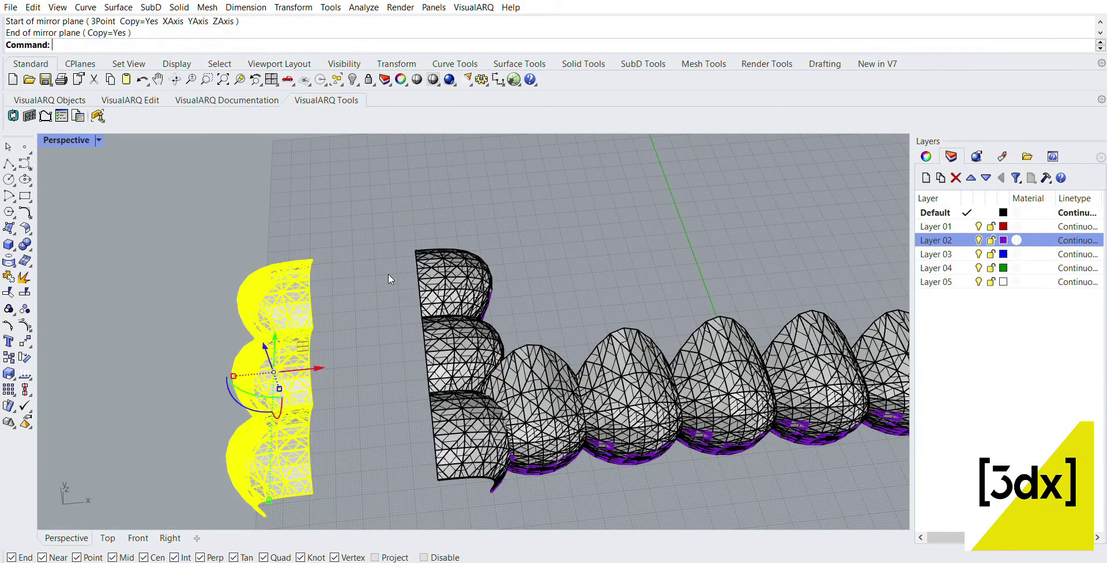
Step: Select the mirrored row of three and move it along X to the opposite end of the five-shell row
{"action": "left_click_drag", "start_coordinate": [455, 485], "coordinate": [391, 192]}
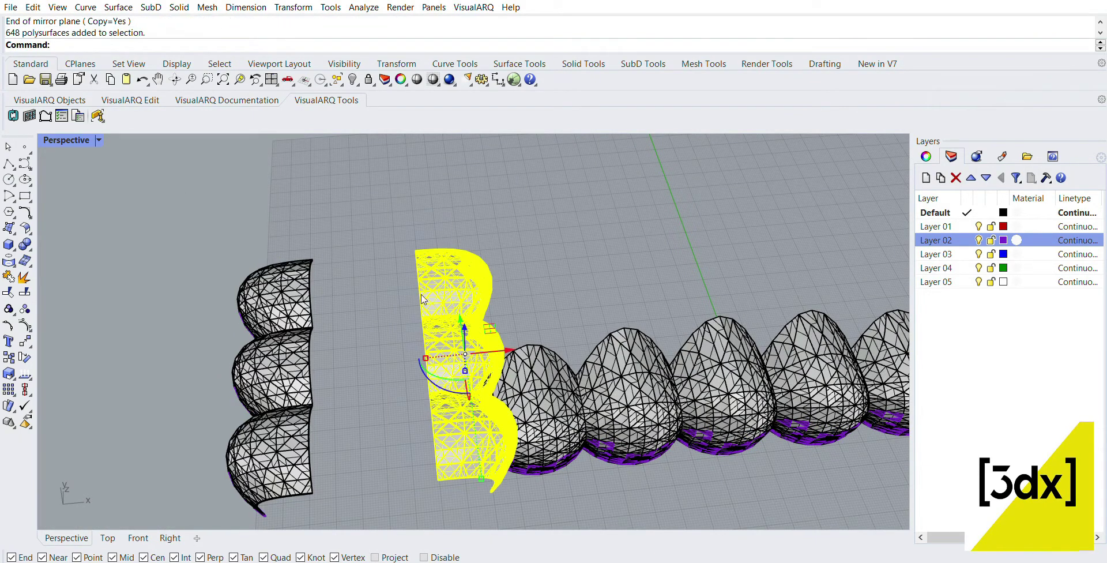
{"action": "left_click_drag", "start_coordinate": [506, 330], "coordinate": [597, 248]}
{"action": "scroll", "coordinate": [436, 298], "scroll_direction": "down", "scroll_amount": 10}
{"action": "left_click", "coordinate": [596, 256]}
{"action": "scroll", "coordinate": [444, 313], "scroll_direction": "up", "scroll_amount": 8}
Step: Move the original row of three from its end corner onto the near end corner of the five-shell row
{"action": "right_click_drag", "start_coordinate": [444, 314], "coordinate": [474, 299]}
{"action": "left_click_drag", "start_coordinate": [410, 468], "coordinate": [332, 326]}
{"action": "left_click", "coordinate": [334, 330]}
{"action": "scroll", "coordinate": [323, 334], "scroll_direction": "up", "scroll_amount": 3}
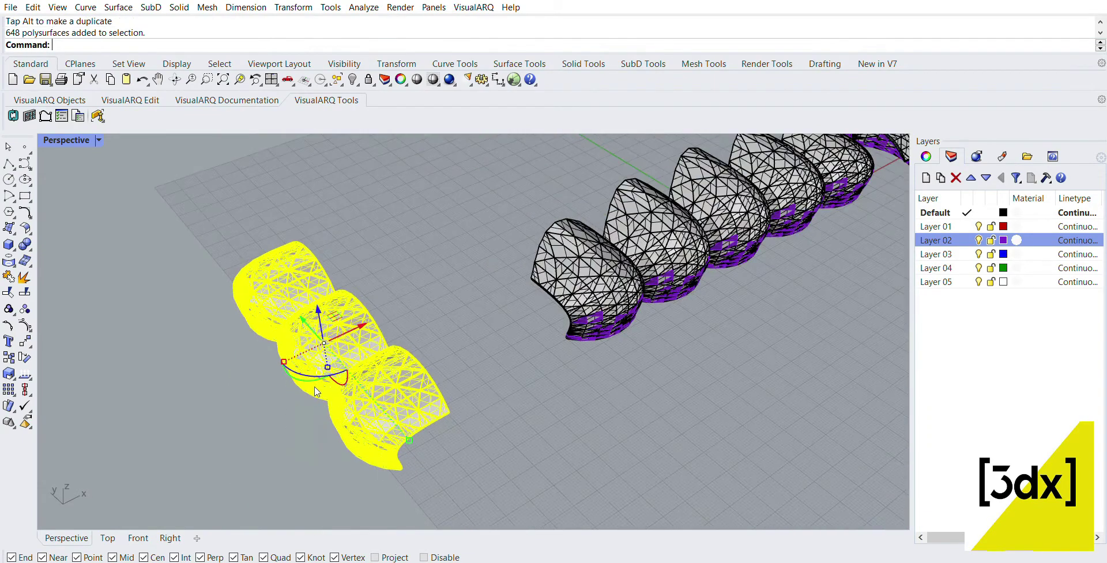
{"action": "left_click_drag", "start_coordinate": [312, 288], "coordinate": [223, 164]}
{"action": "right_click_drag", "start_coordinate": [300, 271], "coordinate": [329, 327]}
{"action": "key", "text": "Return"}
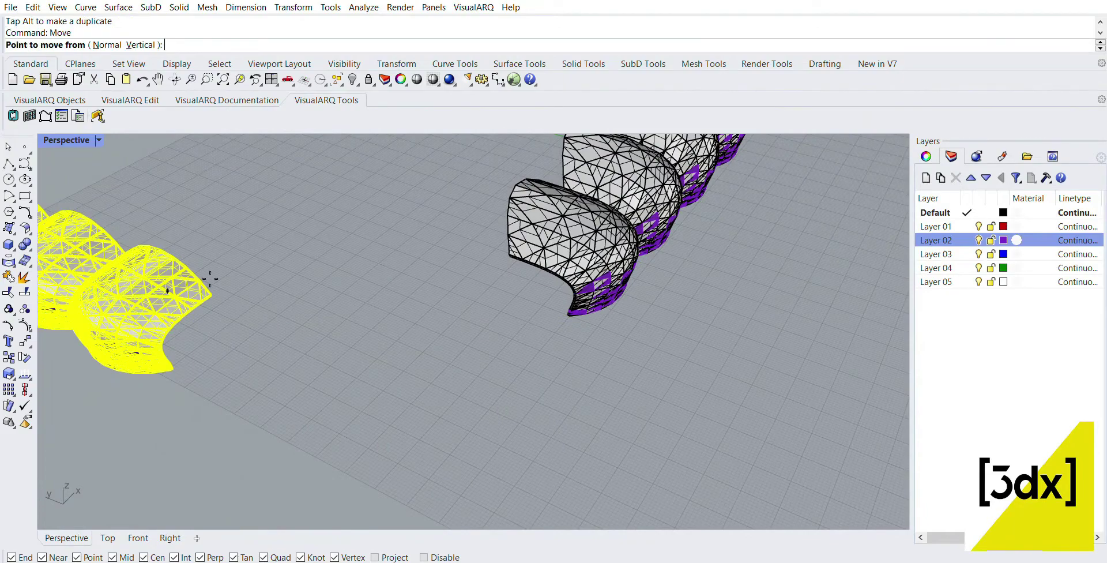
{"action": "scroll", "coordinate": [224, 293], "scroll_direction": "up", "scroll_amount": 5}
{"action": "left_click", "coordinate": [212, 300]}
{"action": "scroll", "coordinate": [225, 305], "scroll_direction": "down", "scroll_amount": 5}
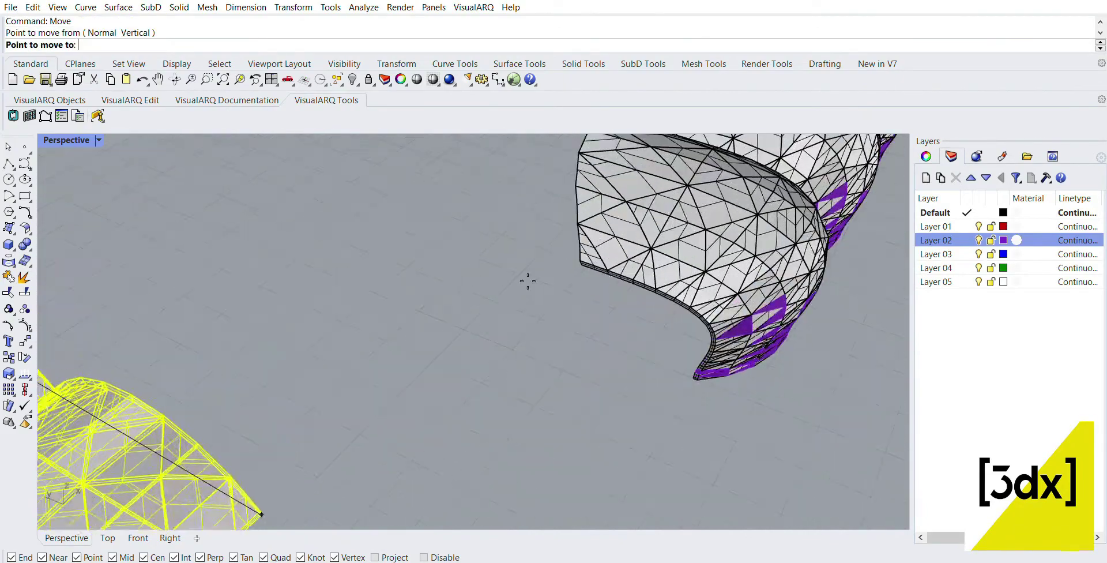
{"action": "left_click", "coordinate": [583, 265]}
{"action": "scroll", "coordinate": [583, 265], "scroll_direction": "down", "scroll_amount": 6}
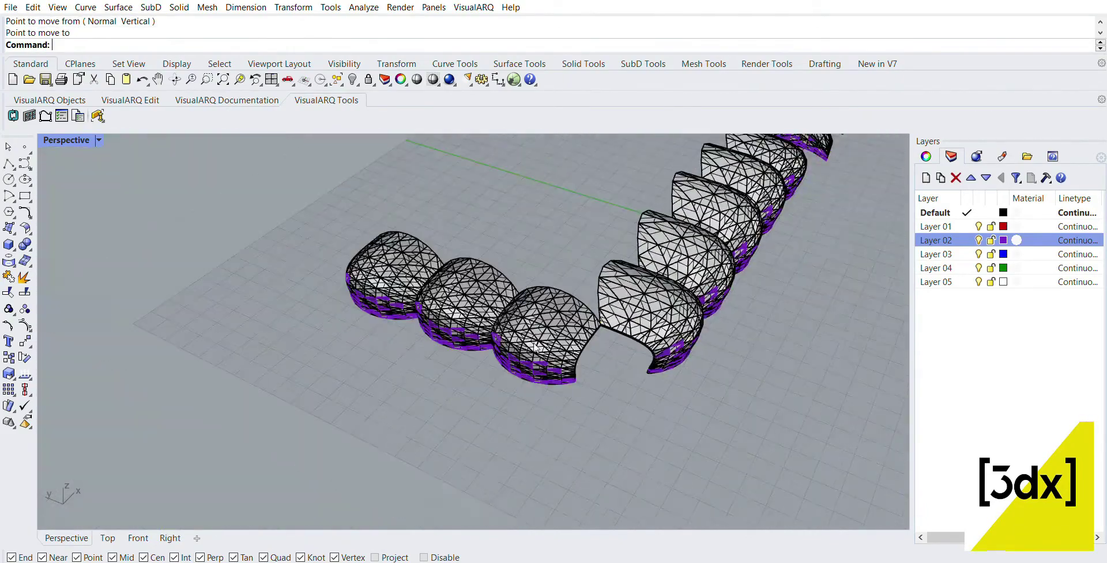
Step: Move the mirrored row of three from its end corner onto the other end corner of the five-shell row
{"action": "right_click_drag", "start_coordinate": [688, 277], "coordinate": [549, 345]}
{"action": "scroll", "coordinate": [549, 345], "scroll_direction": "up", "scroll_amount": 2}
{"action": "right_click_drag", "start_coordinate": [404, 502], "coordinate": [462, 442], "text": "shift"}
{"action": "left_click_drag", "start_coordinate": [556, 444], "coordinate": [314, 375]}
{"action": "scroll", "coordinate": [304, 375], "scroll_direction": "up", "scroll_amount": 3}
{"action": "key", "text": "Return"}
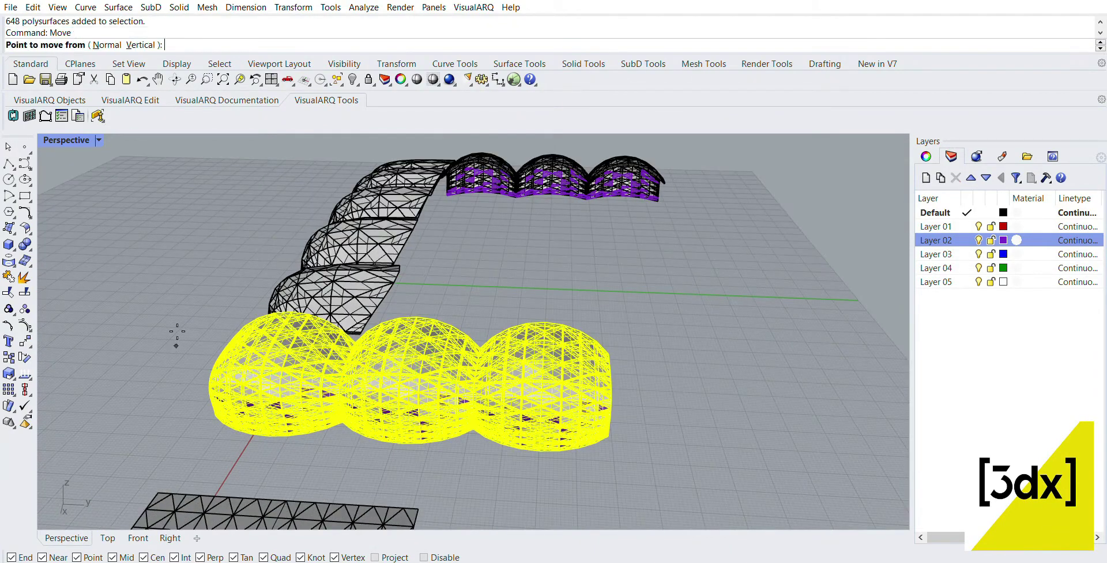
{"action": "right_click_drag", "start_coordinate": [176, 334], "coordinate": [306, 329]}
{"action": "scroll", "coordinate": [744, 317], "scroll_direction": "up", "scroll_amount": 5}
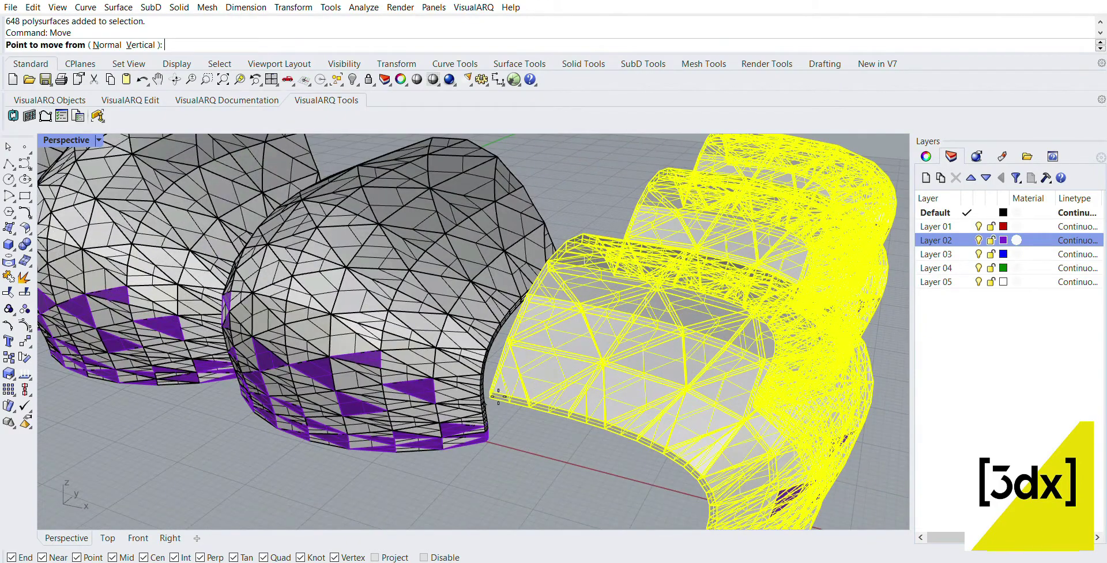
{"action": "left_click", "coordinate": [498, 397]}
{"action": "left_click", "coordinate": [518, 357]}
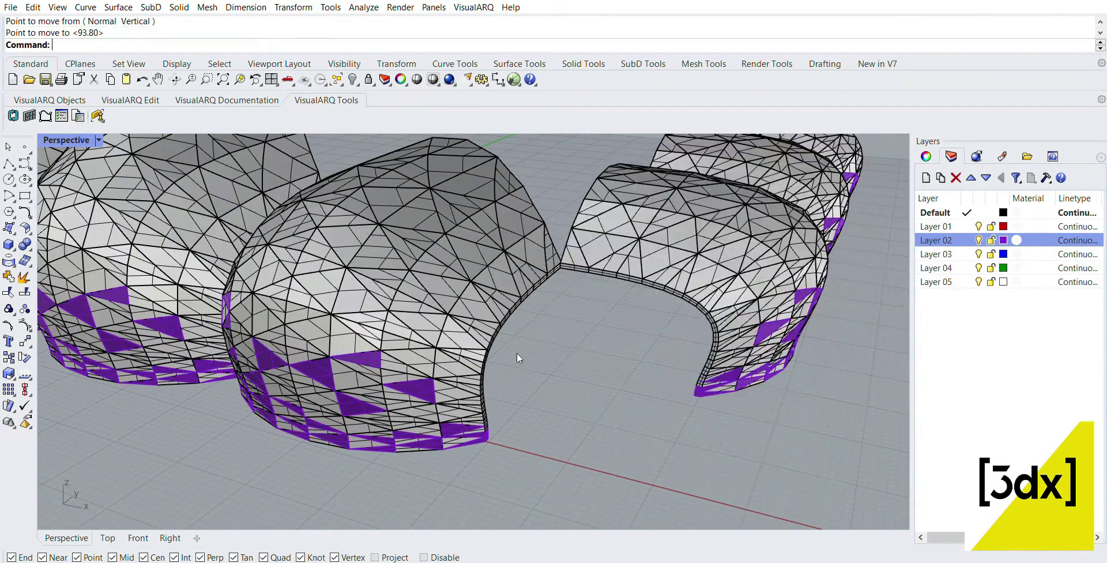
{"action": "scroll", "coordinate": [517, 353], "scroll_direction": "down", "scroll_amount": 6}
Step: Select the five-shell row and mirror a copy of it across a plane roughly along X, through the space between the three-shell rows
{"action": "right_click_drag", "start_coordinate": [634, 334], "coordinate": [487, 300]}
{"action": "scroll", "coordinate": [488, 299], "scroll_direction": "down", "scroll_amount": 4}
{"action": "scroll", "coordinate": [500, 351], "scroll_direction": "up", "scroll_amount": 4}
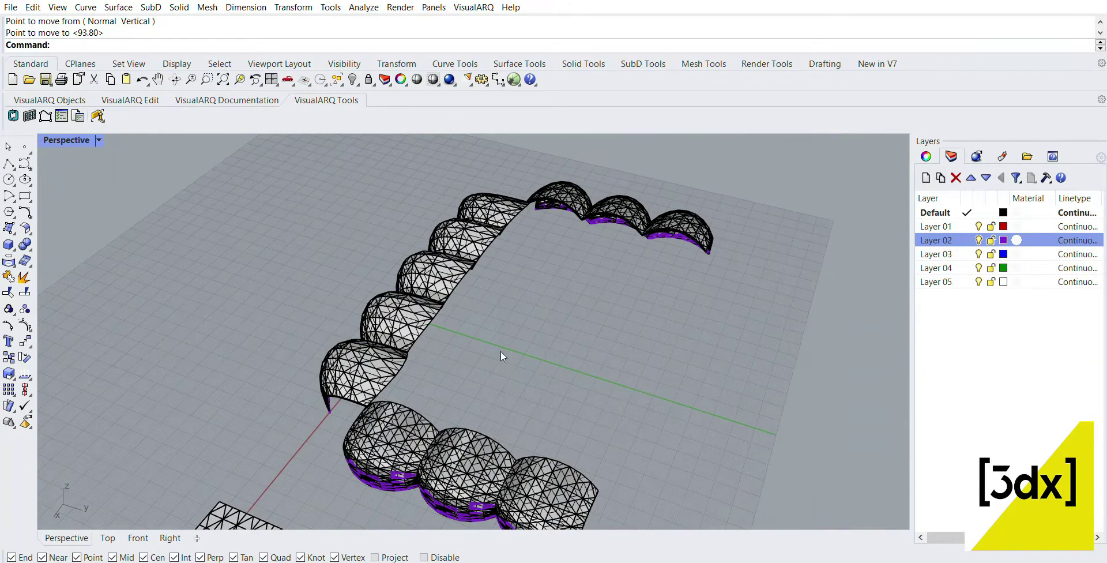
{"action": "left_click_drag", "start_coordinate": [501, 351], "coordinate": [389, 216]}
{"action": "right_click_drag", "start_coordinate": [578, 305], "coordinate": [589, 321]}
{"action": "type", "text": "irror"}
{"action": "key", "text": "Return"}
{"action": "left_click", "coordinate": [573, 378]}
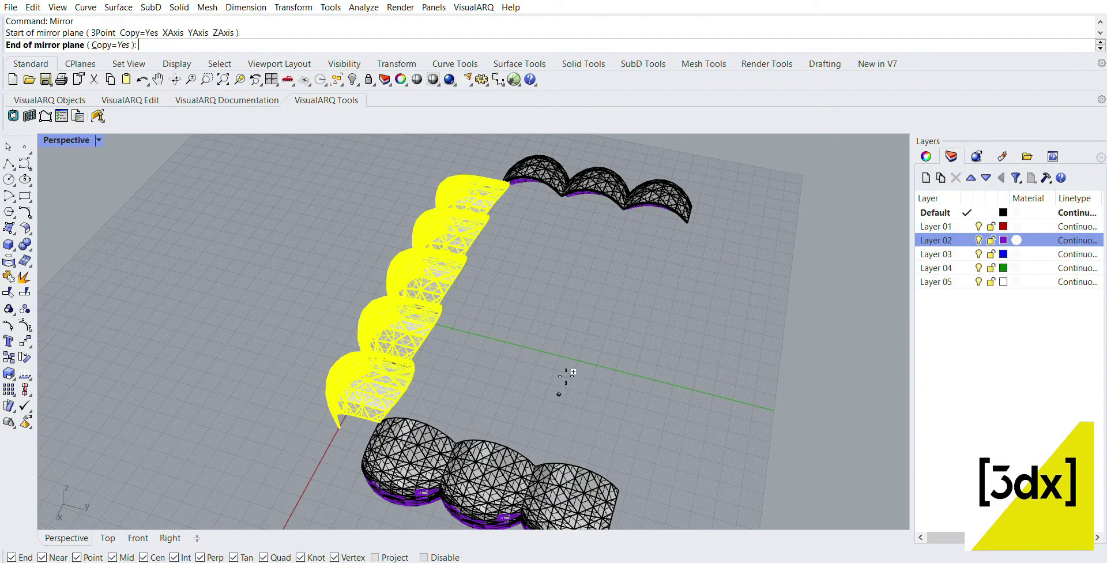
{"action": "left_click", "coordinate": [602, 264]}
{"action": "key", "text": "Escape"}
Step: Move the mirrored five-shell row from its end corner onto the free end corner of the adjacent three-shell row
{"action": "scroll", "coordinate": [602, 264], "scroll_direction": "down", "scroll_amount": 7}
{"action": "left_click_drag", "start_coordinate": [743, 429], "coordinate": [684, 248]}
{"action": "scroll", "coordinate": [624, 334], "scroll_direction": "up", "scroll_amount": 5}
{"action": "scroll", "coordinate": [637, 376], "scroll_direction": "up", "scroll_amount": 2}
{"action": "type", "text": "m"}
{"action": "key", "text": "Return"}
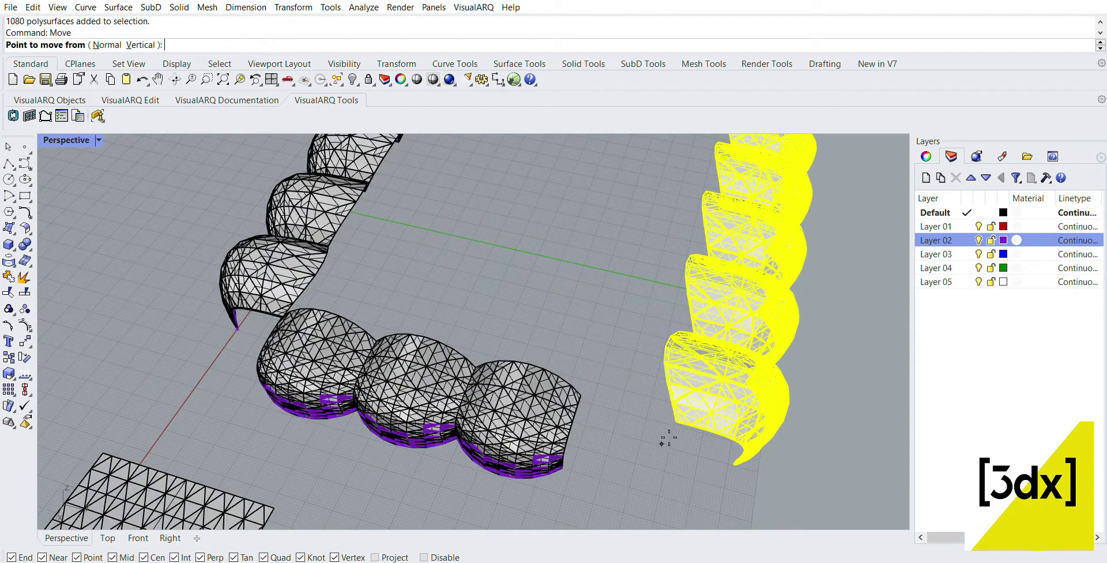
{"action": "scroll", "coordinate": [691, 404], "scroll_direction": "up", "scroll_amount": 5}
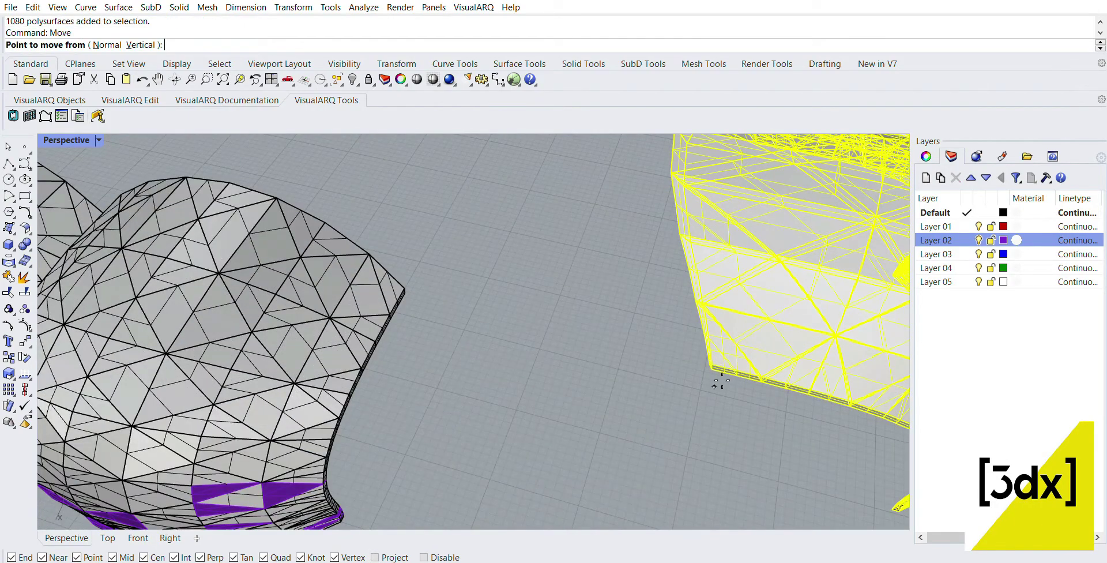
{"action": "left_click", "coordinate": [712, 368]}
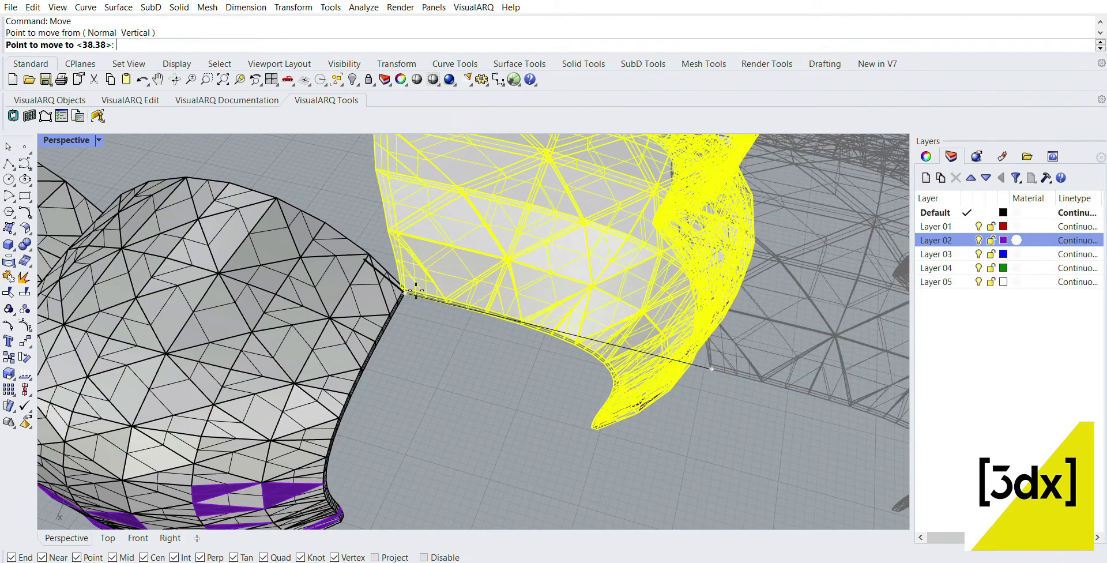
{"action": "left_click", "coordinate": [456, 292]}
{"action": "scroll", "coordinate": [703, 333], "scroll_direction": "down", "scroll_amount": 4}
{"action": "key", "text": "Escape"}
Step: Move the mirrored five-shell row again, aligning its lower corner point precisely with the neighbouring shell's corner
{"action": "scroll", "coordinate": [663, 349], "scroll_direction": "up", "scroll_amount": 6}
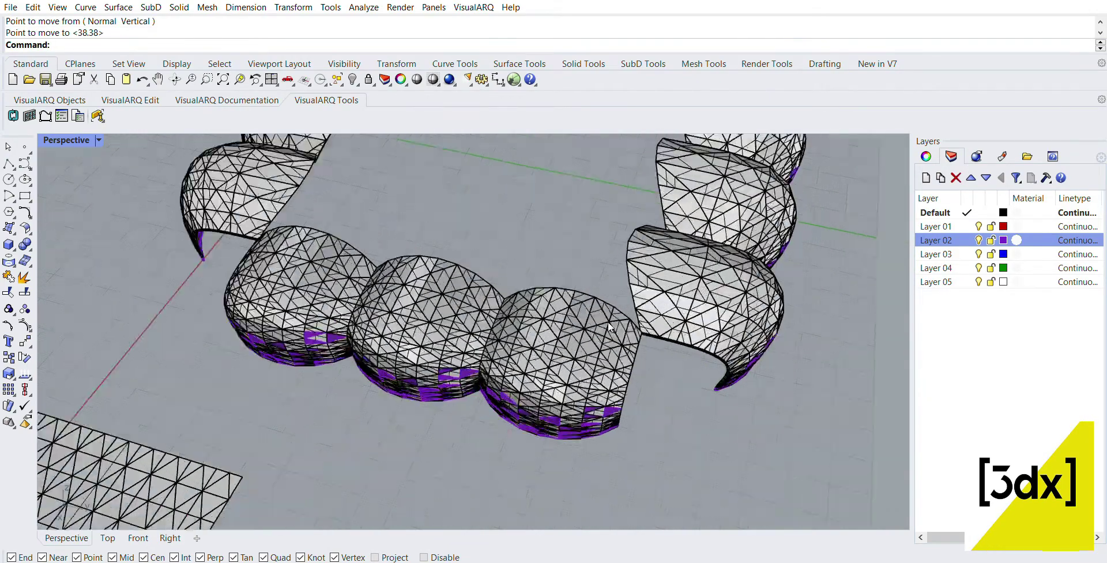
{"action": "scroll", "coordinate": [745, 343], "scroll_direction": "down", "scroll_amount": 8}
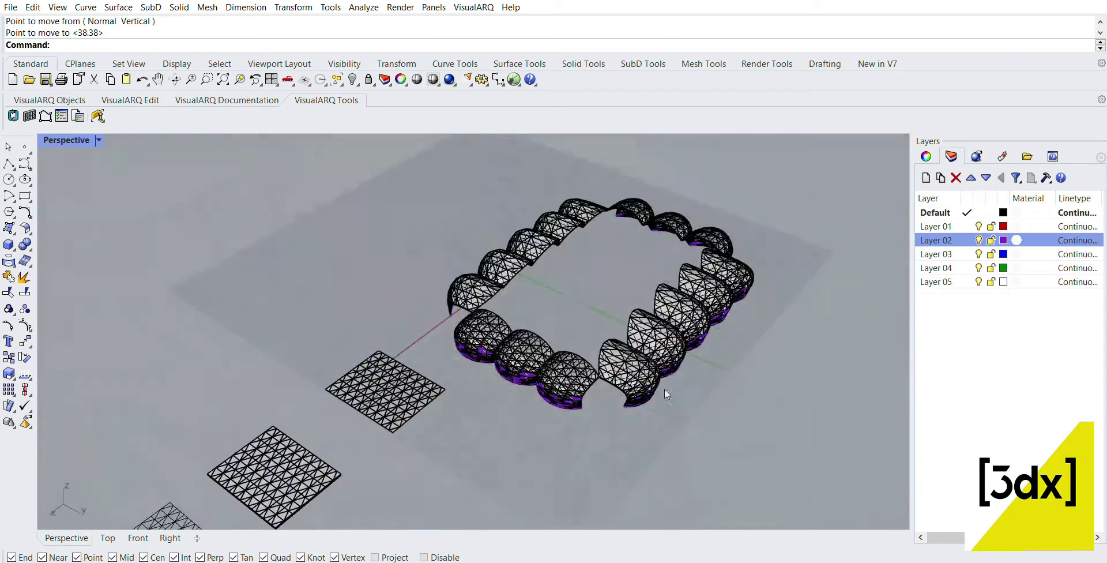
{"action": "left_click_drag", "start_coordinate": [648, 280], "coordinate": [644, 278]}
{"action": "scroll", "coordinate": [644, 278], "scroll_direction": "up", "scroll_amount": 8}
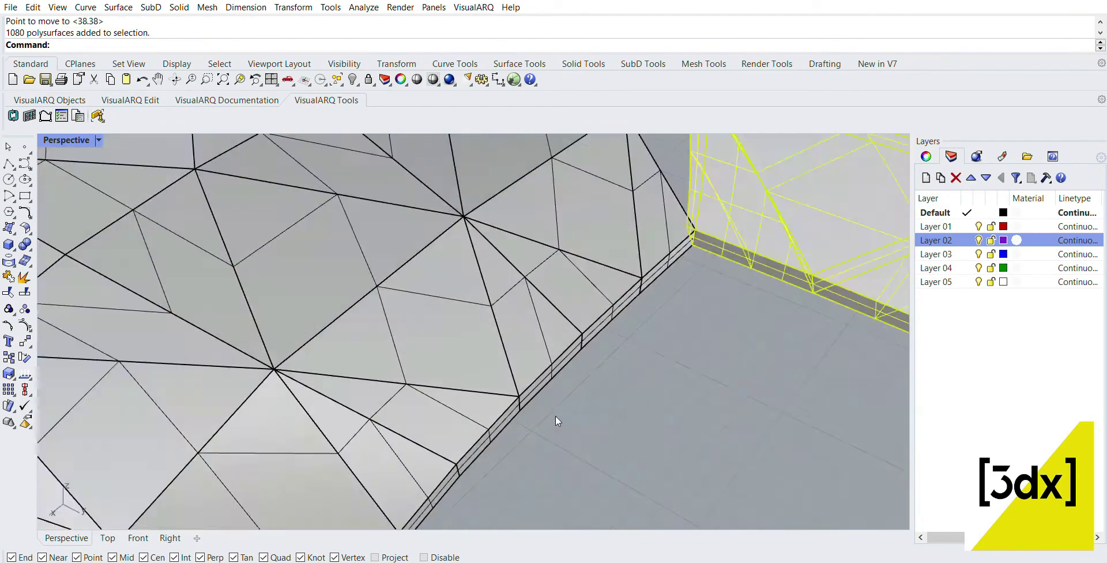
{"action": "type", "text": "Move"}
{"action": "key", "text": "Return"}
{"action": "scroll", "coordinate": [715, 246], "scroll_direction": "up", "scroll_amount": 4}
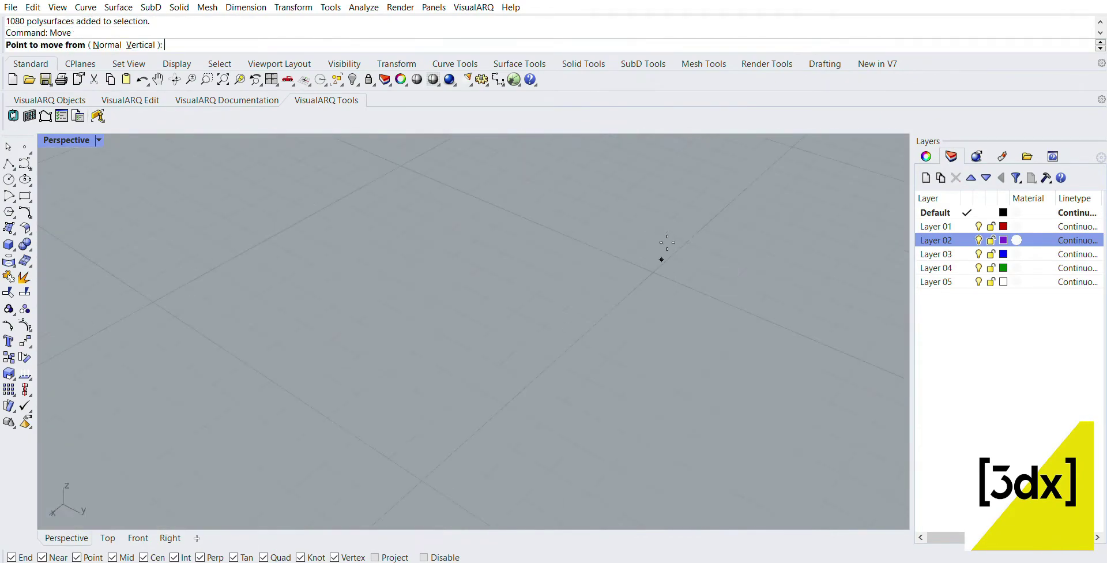
{"action": "scroll", "coordinate": [667, 242], "scroll_direction": "down", "scroll_amount": 4}
{"action": "scroll", "coordinate": [615, 303], "scroll_direction": "up", "scroll_amount": 4}
{"action": "scroll", "coordinate": [599, 288], "scroll_direction": "down", "scroll_amount": 4}
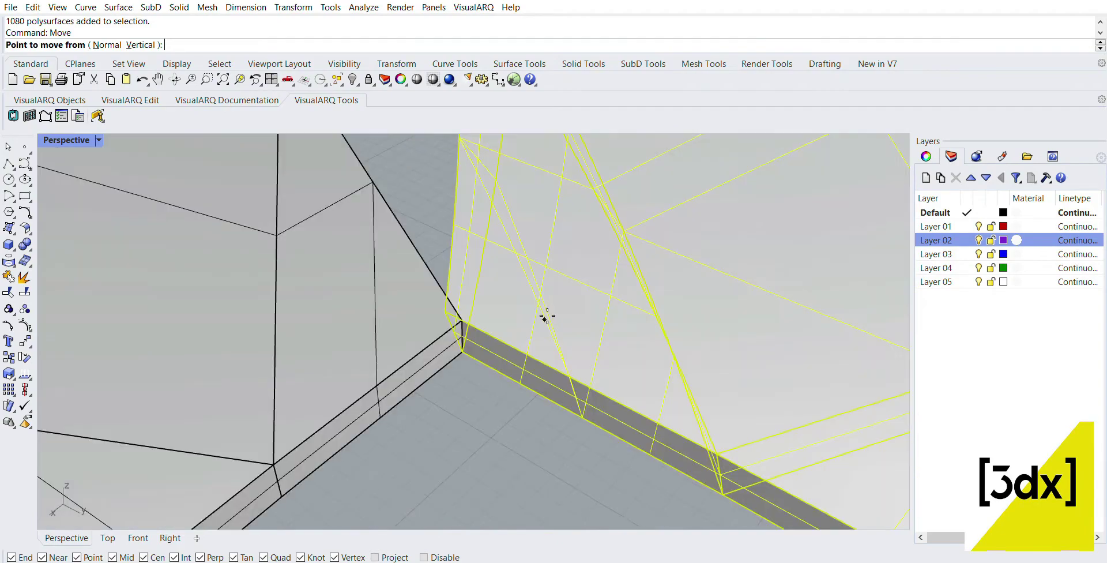
{"action": "left_click", "coordinate": [462, 350]}
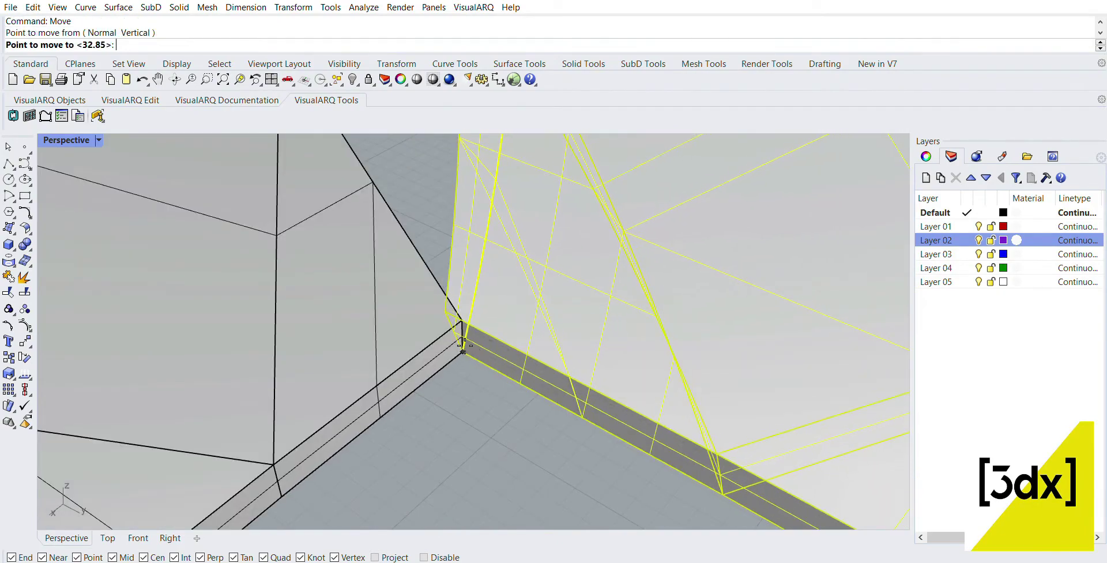
{"action": "left_click", "coordinate": [464, 348]}
{"action": "key", "text": "Escape"}
{"action": "scroll", "coordinate": [542, 364], "scroll_direction": "down", "scroll_amount": 10}
Step: Examine the closed ring of shells and the joints where the rows meet at the corners
{"action": "mouse_move", "coordinate": [542, 364]}
{"action": "right_mouse_down"}
{"action": "mouse_move", "coordinate": [605, 331]}
{"action": "mouse_move", "coordinate": [783, 311]}
{"action": "mouse_move", "coordinate": [701, 334]}
{"action": "mouse_move", "coordinate": [536, 348]}
{"action": "right_mouse_up"}
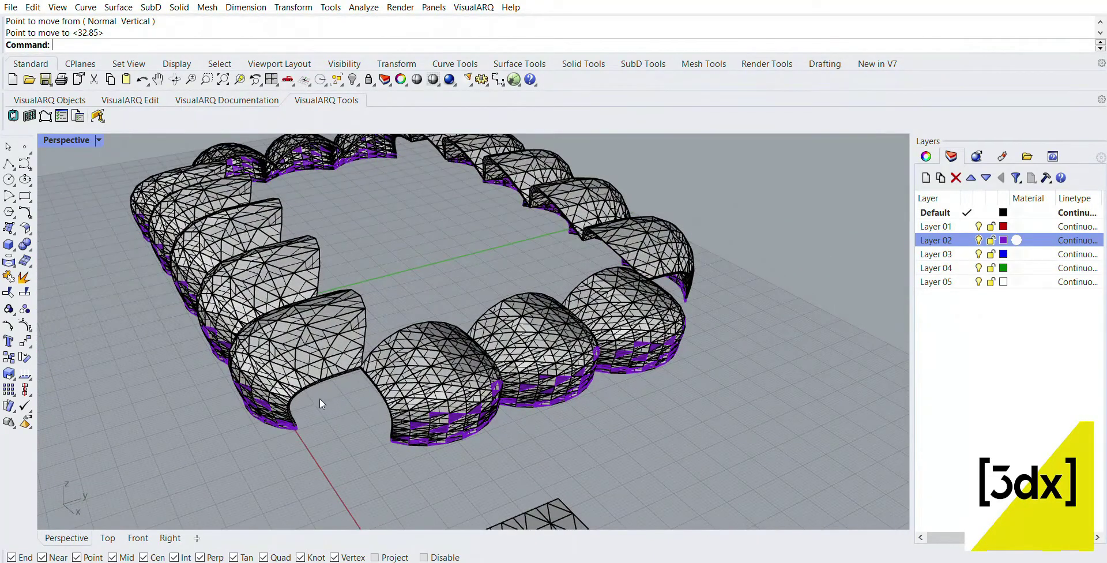
{"action": "scroll", "coordinate": [313, 404], "scroll_direction": "up", "scroll_amount": 5}
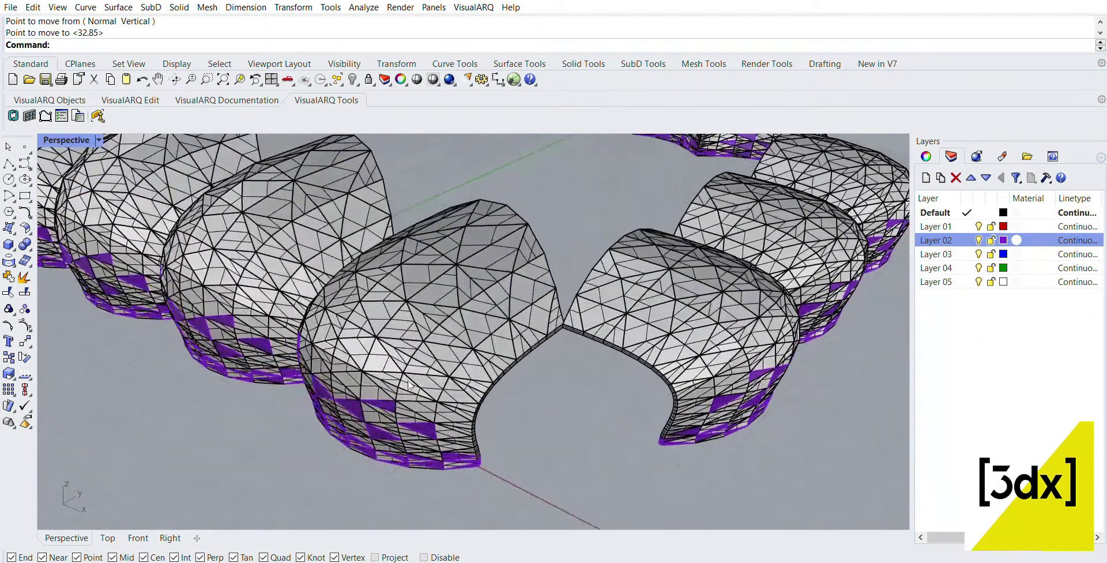
{"action": "scroll", "coordinate": [549, 351], "scroll_direction": "down", "scroll_amount": 10}
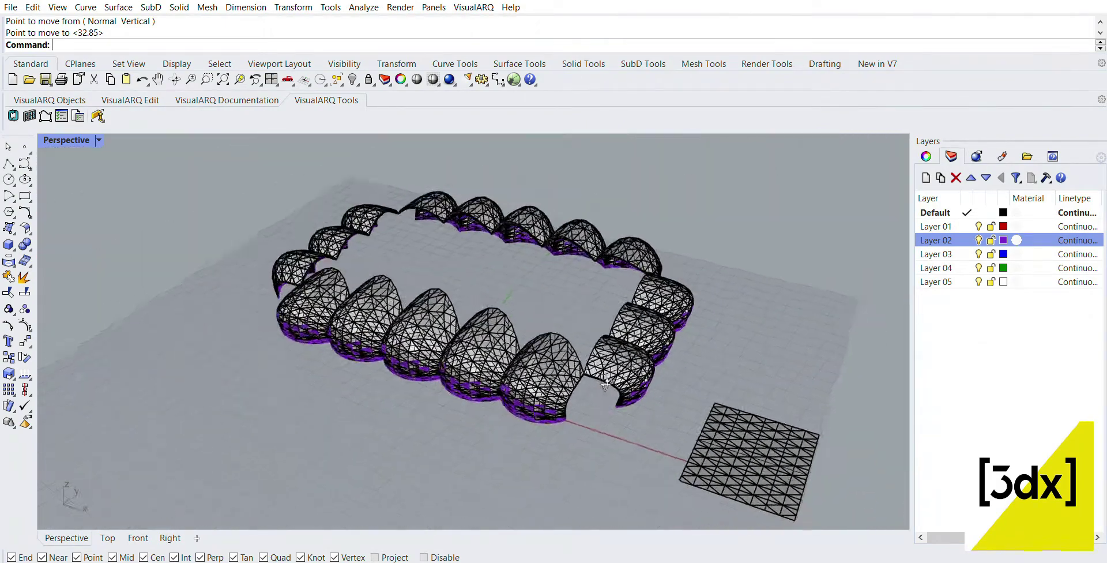
{"action": "scroll", "coordinate": [721, 386], "scroll_direction": "up", "scroll_amount": 2}
{"action": "left_click", "coordinate": [650, 251]}
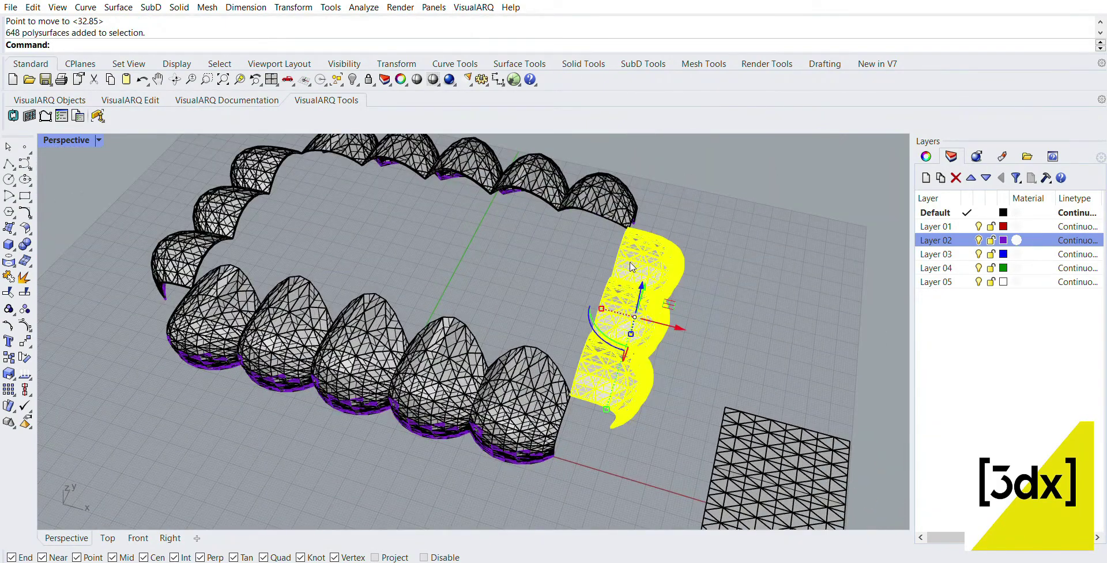
{"action": "key", "text": "Escape"}
Step: Select the three flat triangulated panels outside the ring, move them farther away along X, and deselect them
{"action": "scroll", "coordinate": [635, 424], "scroll_direction": "down", "scroll_amount": 5}
{"action": "scroll", "coordinate": [793, 475], "scroll_direction": "up", "scroll_amount": 3}
{"action": "left_click_drag", "start_coordinate": [826, 495], "coordinate": [483, 276]}
{"action": "key", "text": "Escape"}
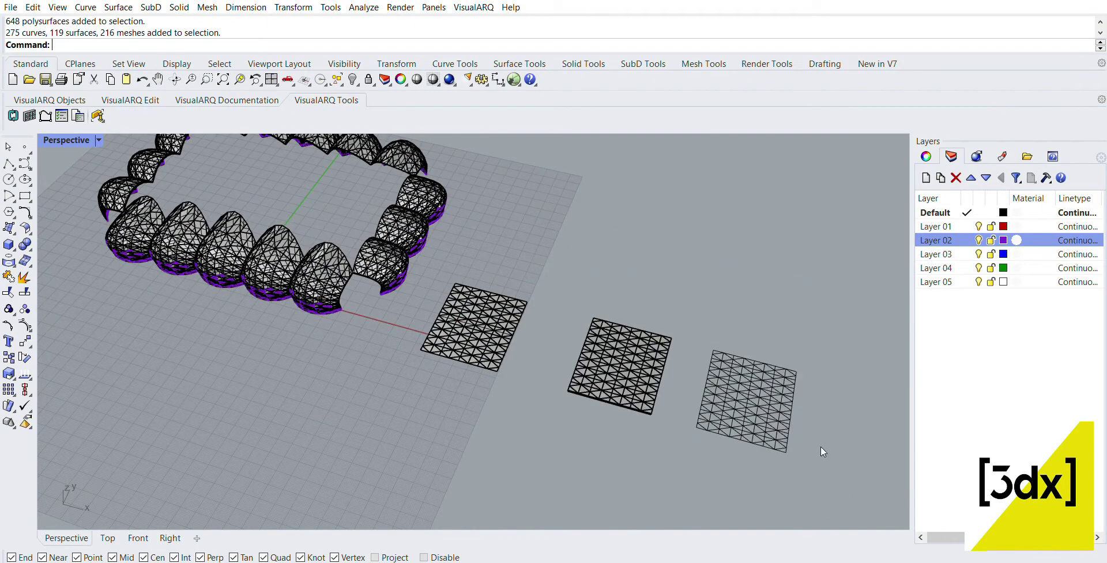
{"action": "left_click_drag", "start_coordinate": [436, 255], "coordinate": [488, 360]}
{"action": "left_click_drag", "start_coordinate": [648, 372], "coordinate": [857, 427]}
{"action": "scroll", "coordinate": [362, 261], "scroll_direction": "down", "scroll_amount": 7}
{"action": "scroll", "coordinate": [606, 334], "scroll_direction": "up", "scroll_amount": 5}
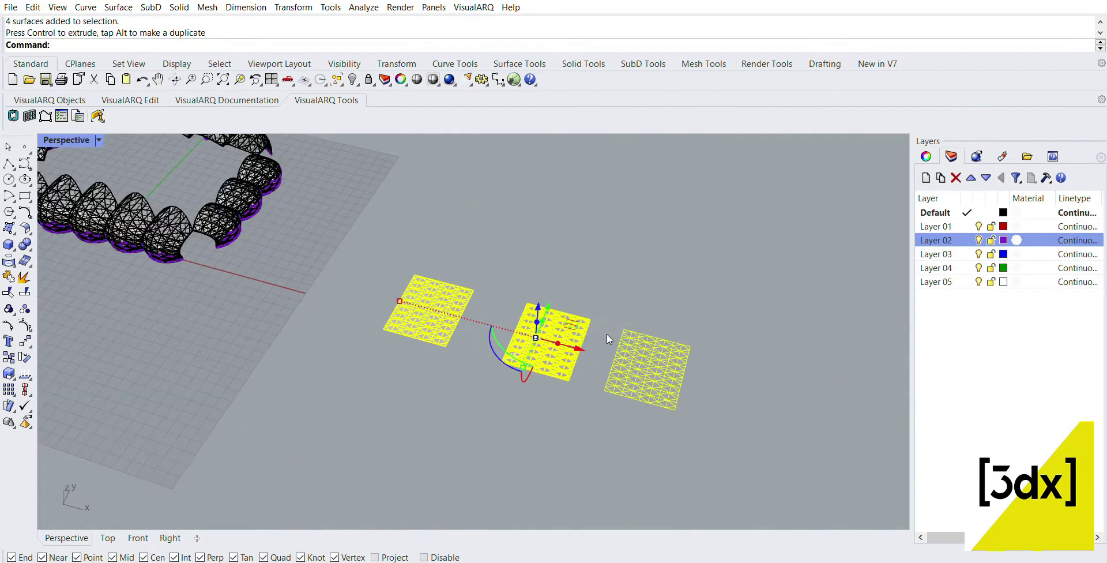
{"action": "left_click_drag", "start_coordinate": [586, 345], "coordinate": [648, 363]}
{"action": "left_click", "coordinate": [352, 244]}
Step: Select the three-shell row on the ring's positive-X side, move it 5 units along X and 5 units along Y, and deselect it
{"action": "scroll", "coordinate": [378, 288], "scroll_direction": "down", "scroll_amount": 3}
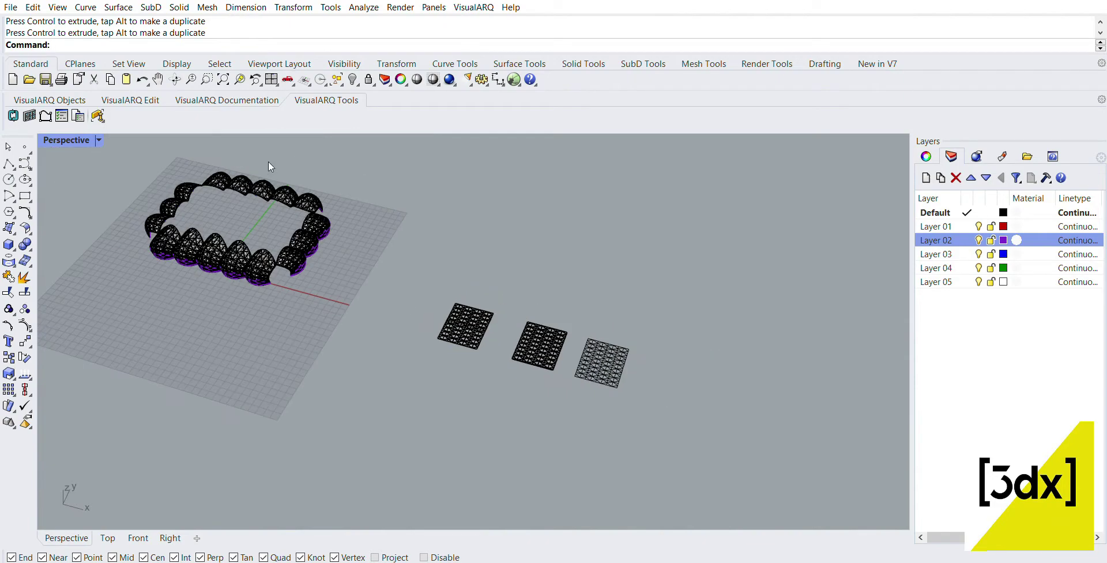
{"action": "scroll", "coordinate": [384, 317], "scroll_direction": "up", "scroll_amount": 6}
{"action": "left_click_drag", "start_coordinate": [470, 434], "coordinate": [265, 242]}
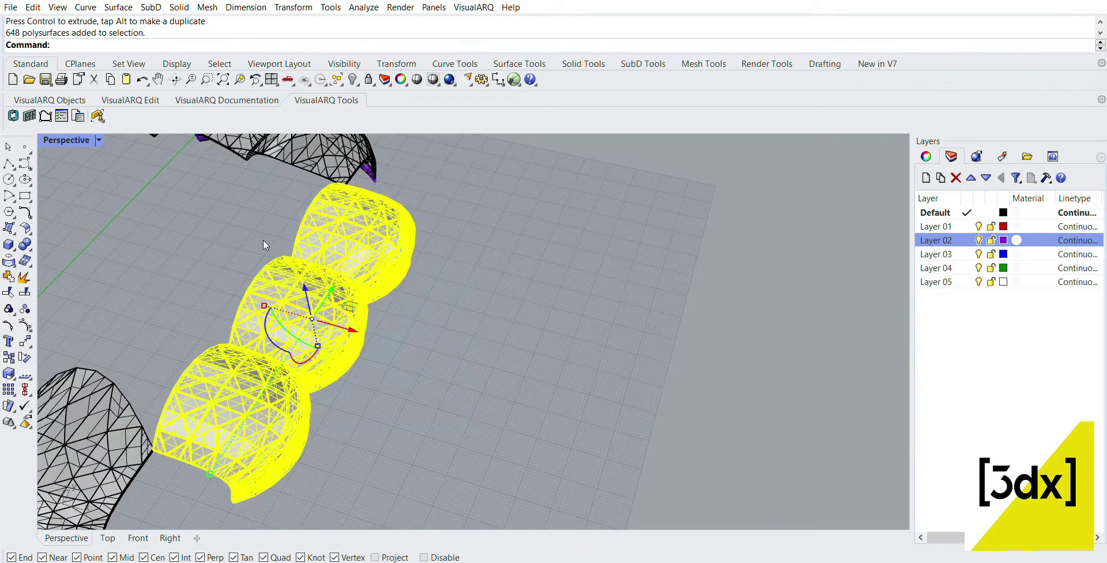
{"action": "scroll", "coordinate": [457, 339], "scroll_direction": "down", "scroll_amount": 6}
{"action": "scroll", "coordinate": [423, 337], "scroll_direction": "up", "scroll_amount": 2}
{"action": "left_click_drag", "start_coordinate": [412, 328], "coordinate": [447, 334]}
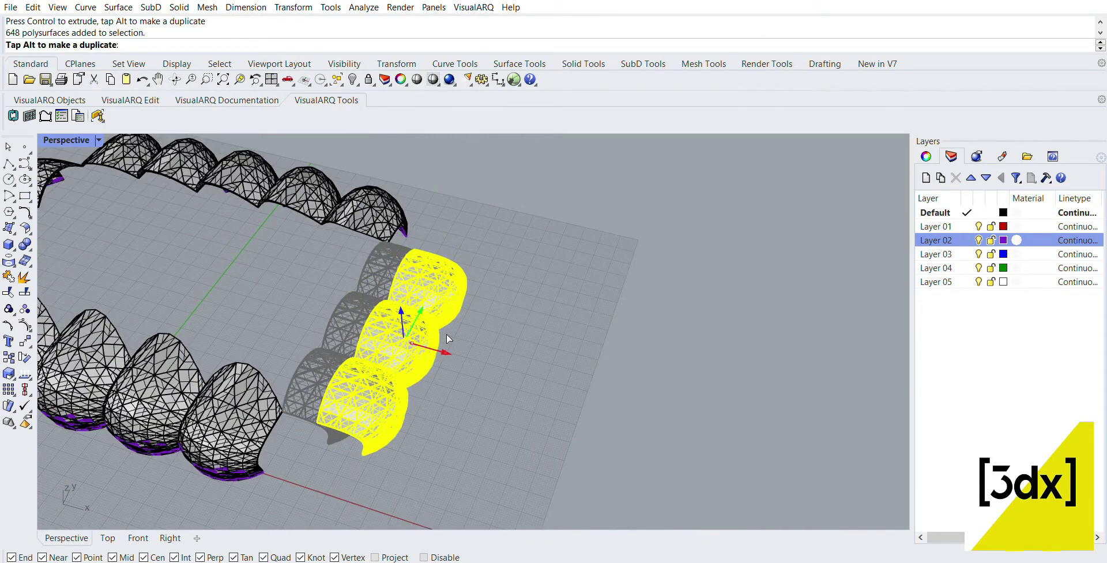
{"action": "type", "text": "5"}
{"action": "key", "text": "Return"}
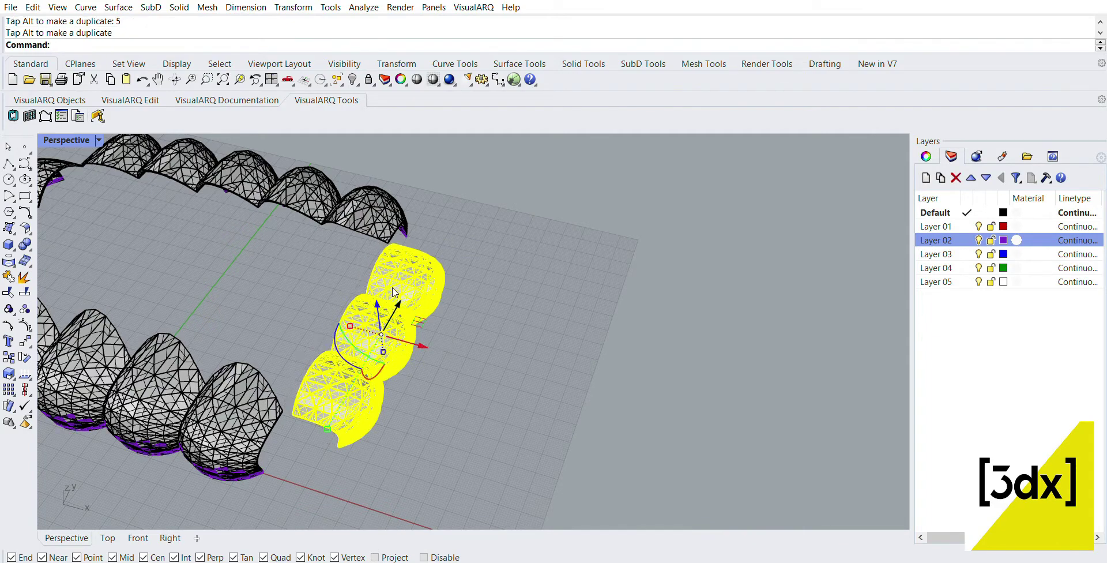
{"action": "left_click_drag", "start_coordinate": [396, 306], "coordinate": [405, 289]}
{"action": "type", "text": "5"}
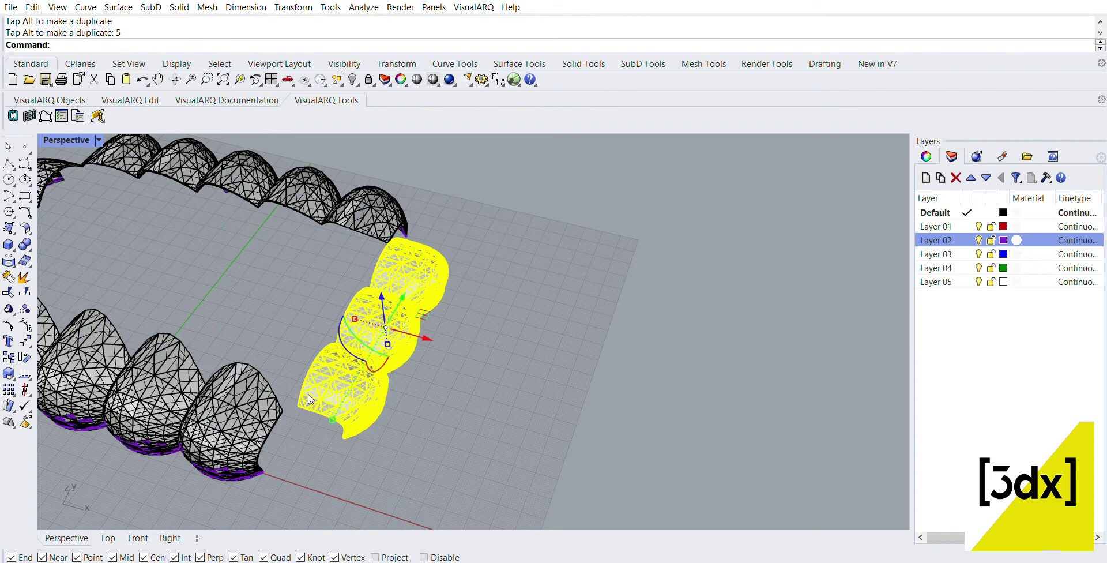
{"action": "scroll", "coordinate": [310, 398], "scroll_direction": "up", "scroll_amount": 10}
{"action": "key", "text": "Escape"}
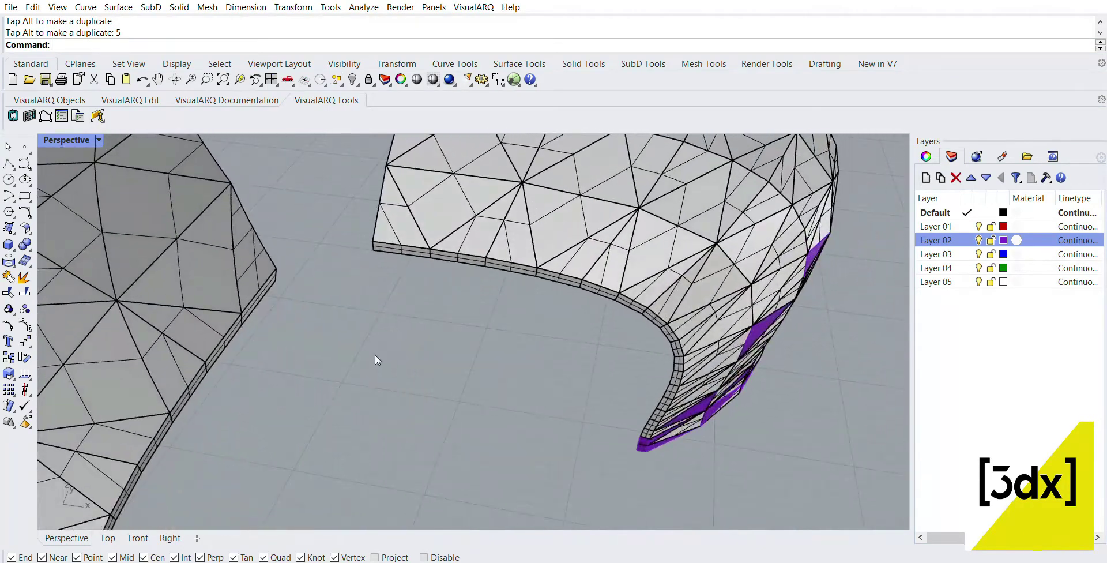
Step: Draw two lines bridging the corner gap, joining the upper inner and lower outer end corners of the five-shell and three-shell rows
{"action": "key", "text": "Return"}
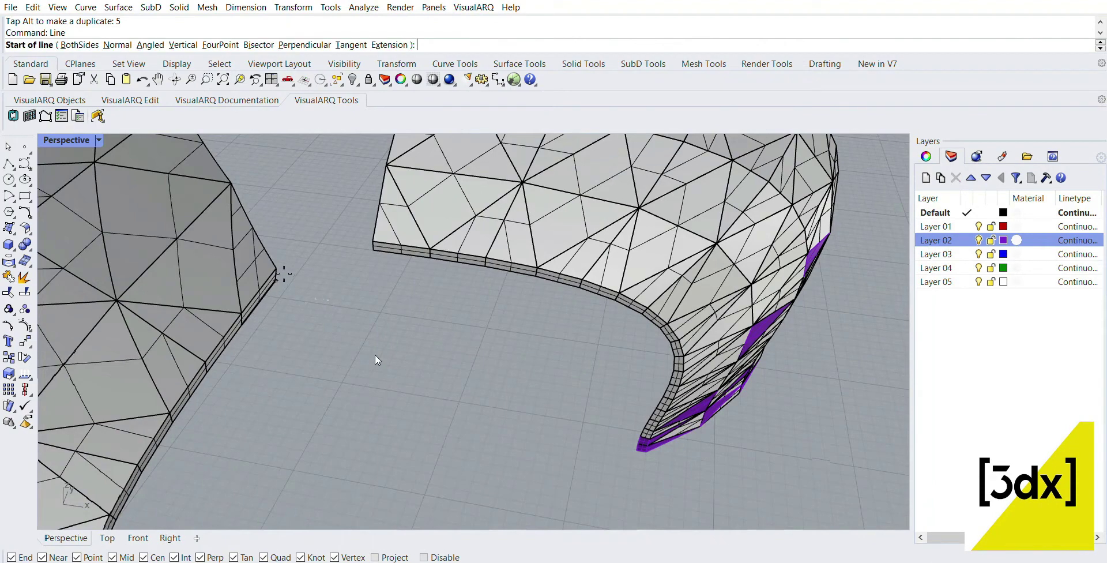
{"action": "left_click", "coordinate": [275, 280]}
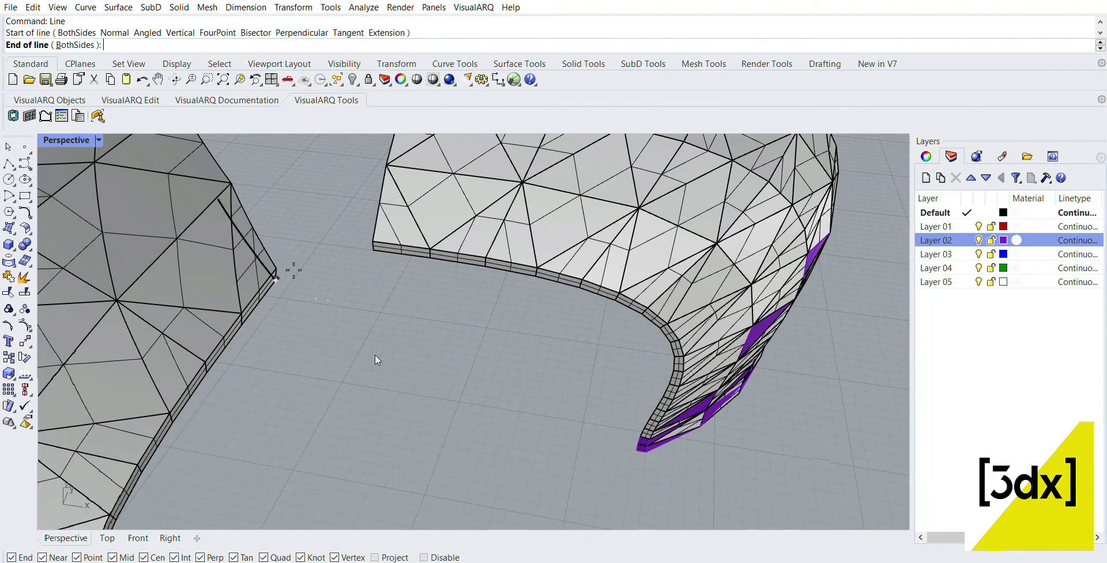
{"action": "left_click", "coordinate": [374, 249]}
{"action": "key", "text": "Return"}
{"action": "scroll", "coordinate": [373, 247], "scroll_direction": "down", "scroll_amount": 10}
{"action": "scroll", "coordinate": [326, 362], "scroll_direction": "up", "scroll_amount": 11}
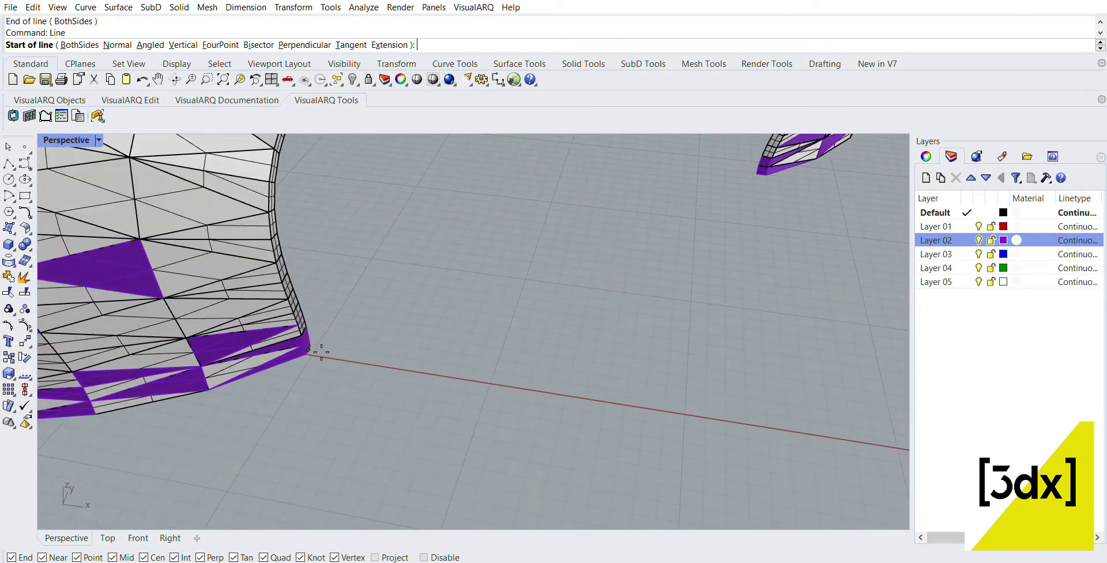
{"action": "left_click", "coordinate": [317, 351]}
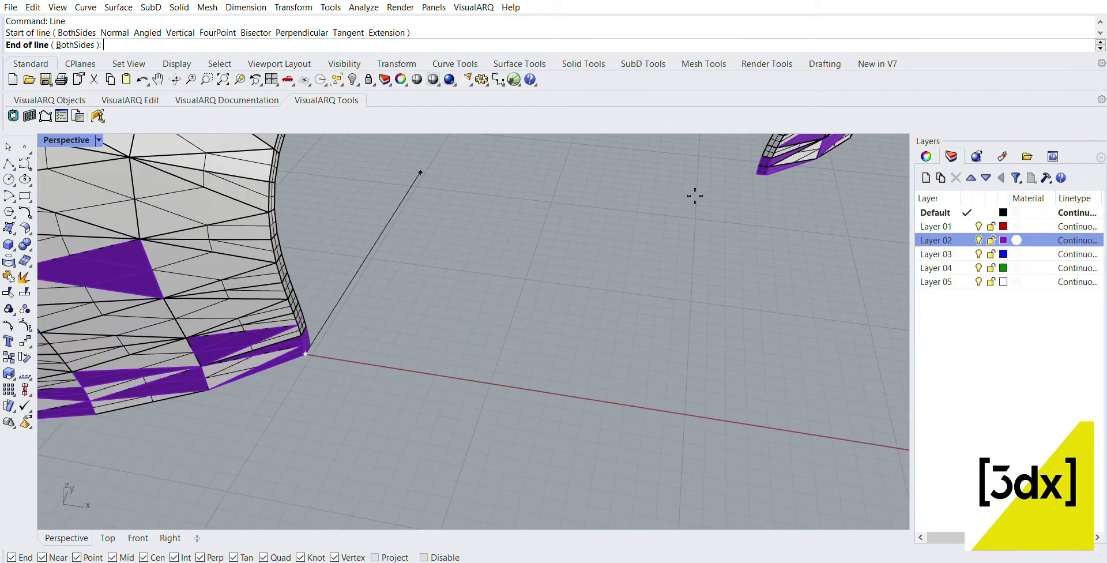
{"action": "left_click", "coordinate": [758, 170]}
Step: Fill the corner gap with a Sweep2 surface built from the two connecting curves and the facing end edges of the shells
{"action": "scroll", "coordinate": [616, 281], "scroll_direction": "down", "scroll_amount": 5}
{"action": "scroll", "coordinate": [633, 283], "scroll_direction": "up", "scroll_amount": 4}
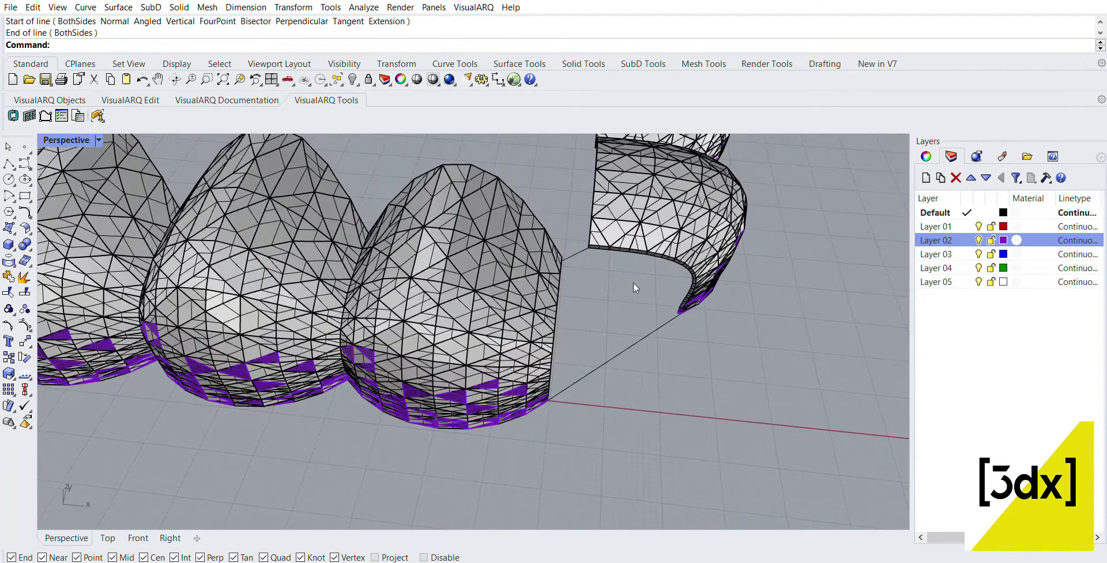
{"action": "key", "text": "Return"}
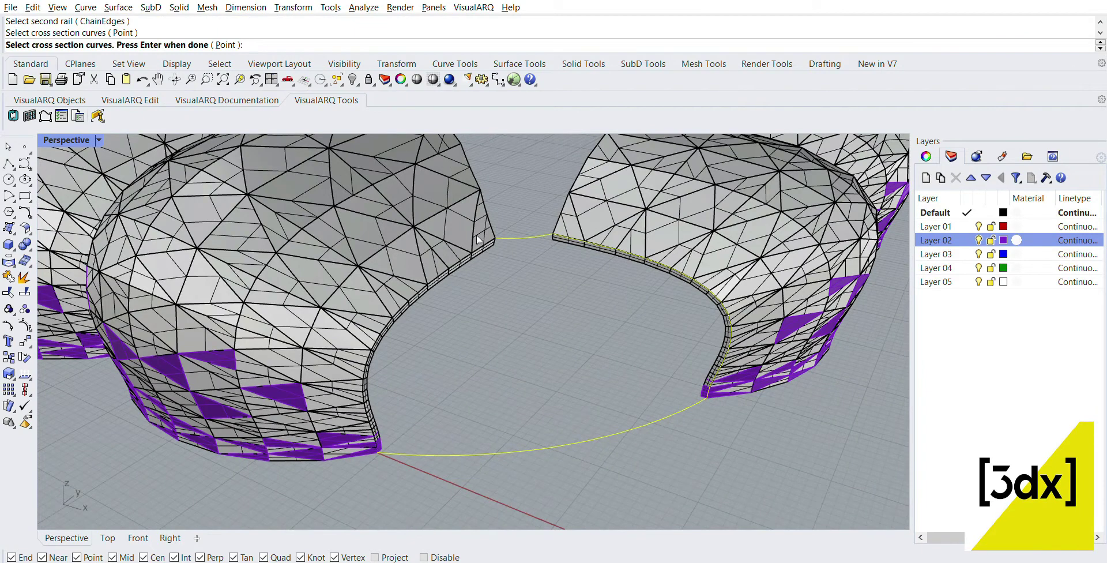
{"action": "left_click", "coordinate": [477, 239]}
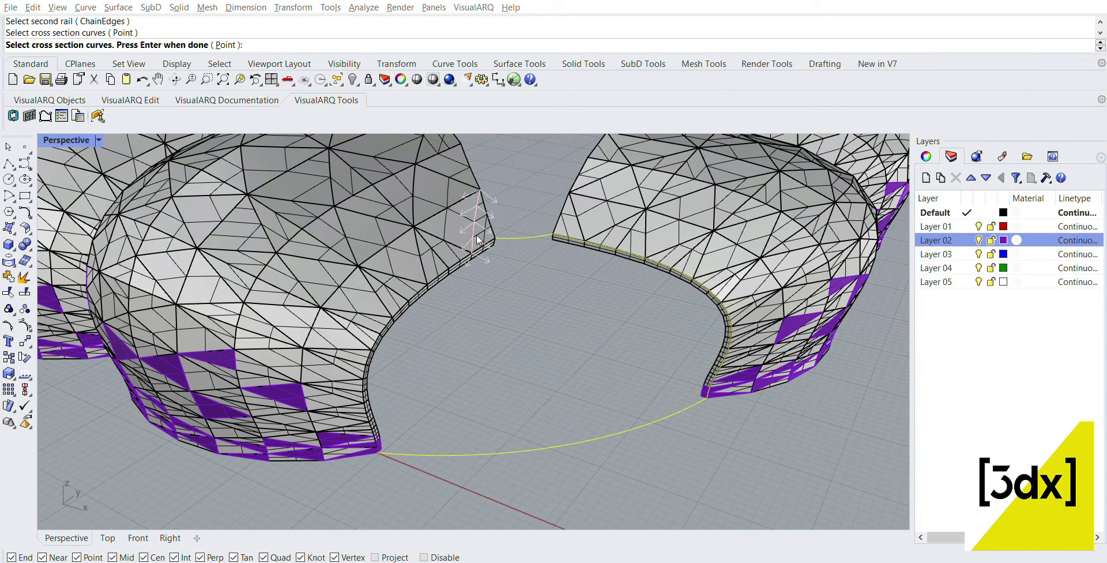
{"action": "left_click", "coordinate": [503, 227]}
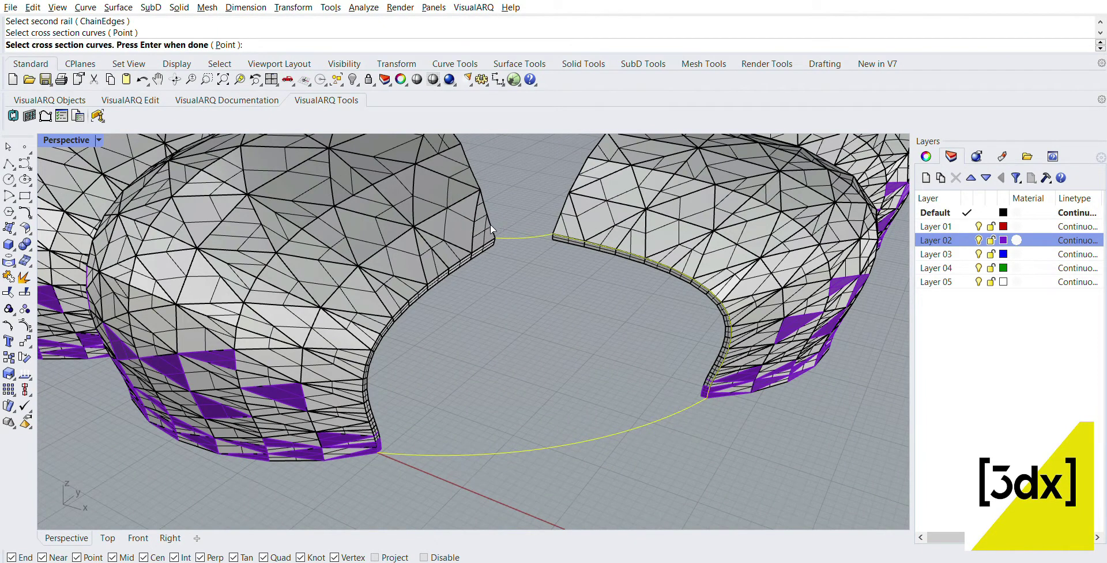
{"action": "key", "text": "Return"}
{"action": "key", "text": "Return"}
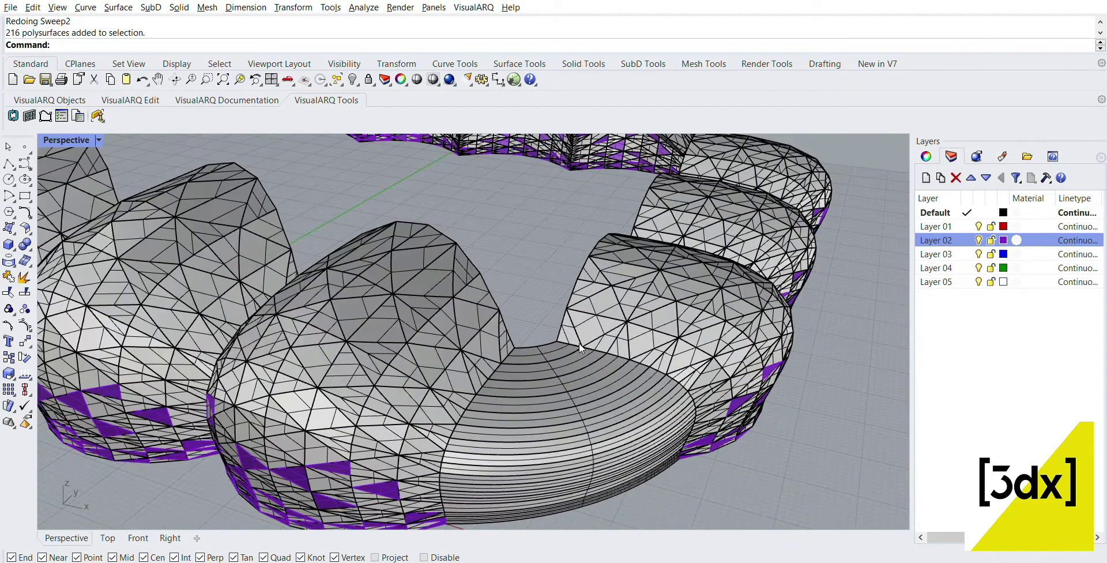
Step: Copy the swept corner surface from its upper corner to the end corner of the three-shell row at the opposite open gap
{"action": "left_click", "coordinate": [579, 343]}
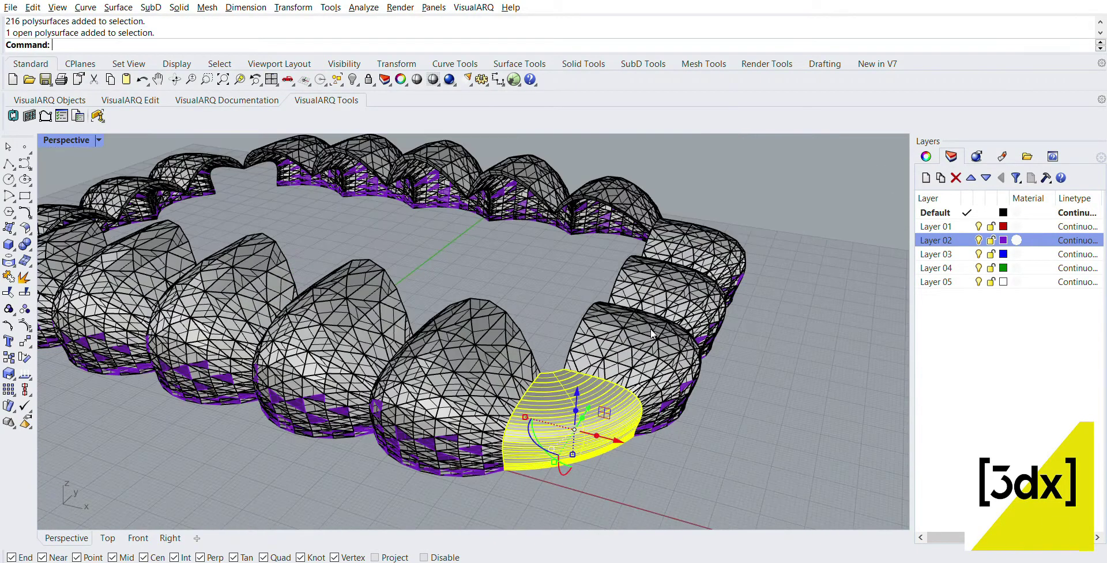
{"action": "scroll", "coordinate": [702, 381], "scroll_direction": "down", "scroll_amount": 6}
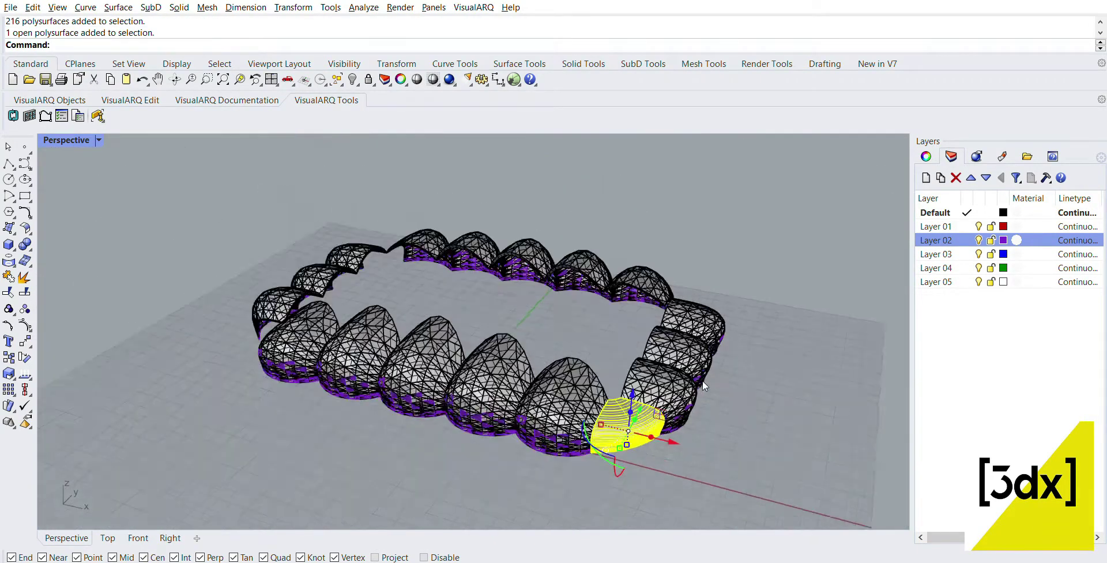
{"action": "scroll", "coordinate": [703, 380], "scroll_direction": "up", "scroll_amount": 4}
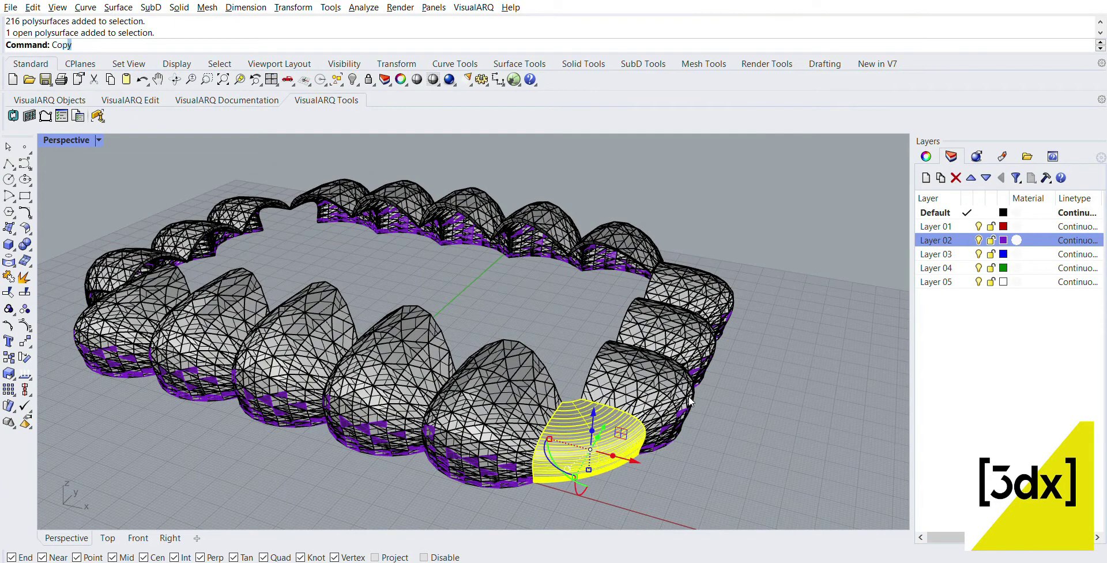
{"action": "key", "text": "Return"}
{"action": "left_click", "coordinate": [569, 398]}
{"action": "scroll", "coordinate": [550, 410], "scroll_direction": "down", "scroll_amount": 8}
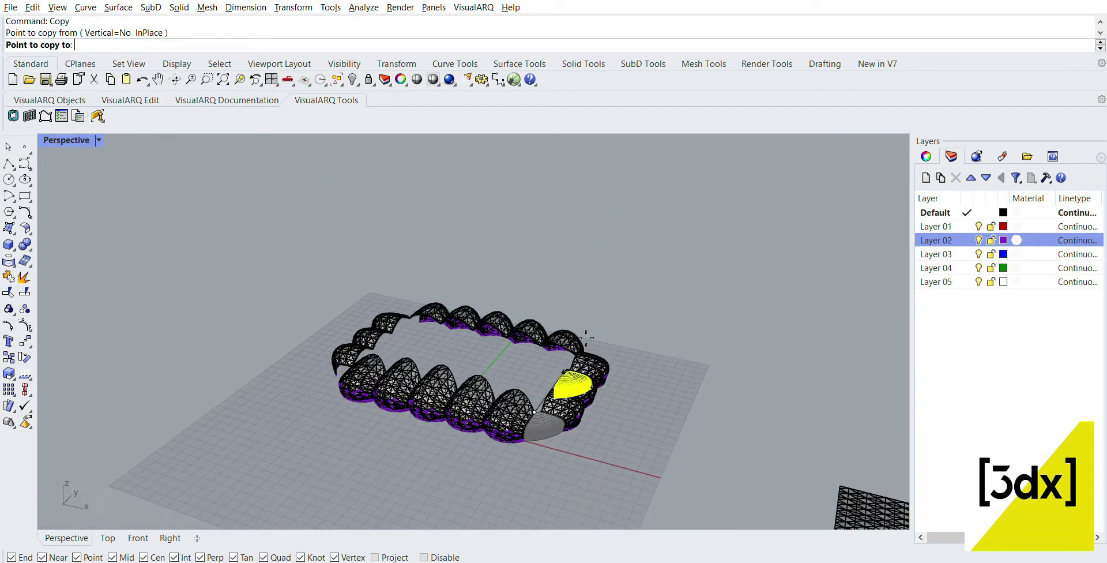
{"action": "right_click_drag", "start_coordinate": [600, 317], "coordinate": [474, 375]}
{"action": "scroll", "coordinate": [561, 531], "scroll_direction": "up", "scroll_amount": 1}
{"action": "scroll", "coordinate": [484, 326], "scroll_direction": "down", "scroll_amount": 5}
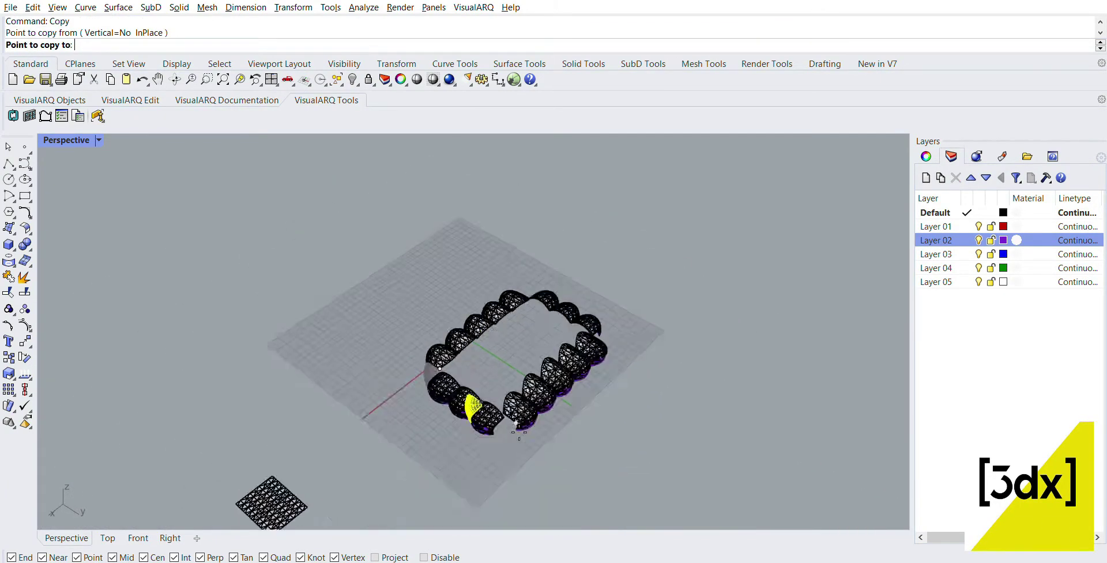
{"action": "scroll", "coordinate": [499, 415], "scroll_direction": "up", "scroll_amount": 10}
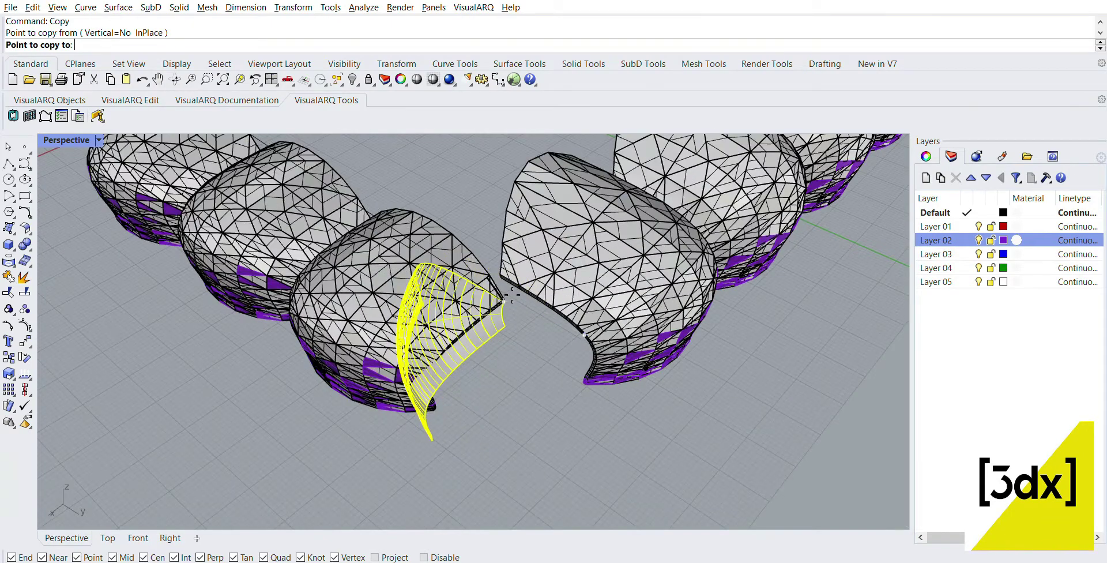
{"action": "left_click", "coordinate": [503, 300]}
{"action": "key", "text": "Return"}
Step: Rotate the copied corner surface to face outward at the gap and move its upper corner onto the end shell's corner
{"action": "left_click", "coordinate": [477, 339]}
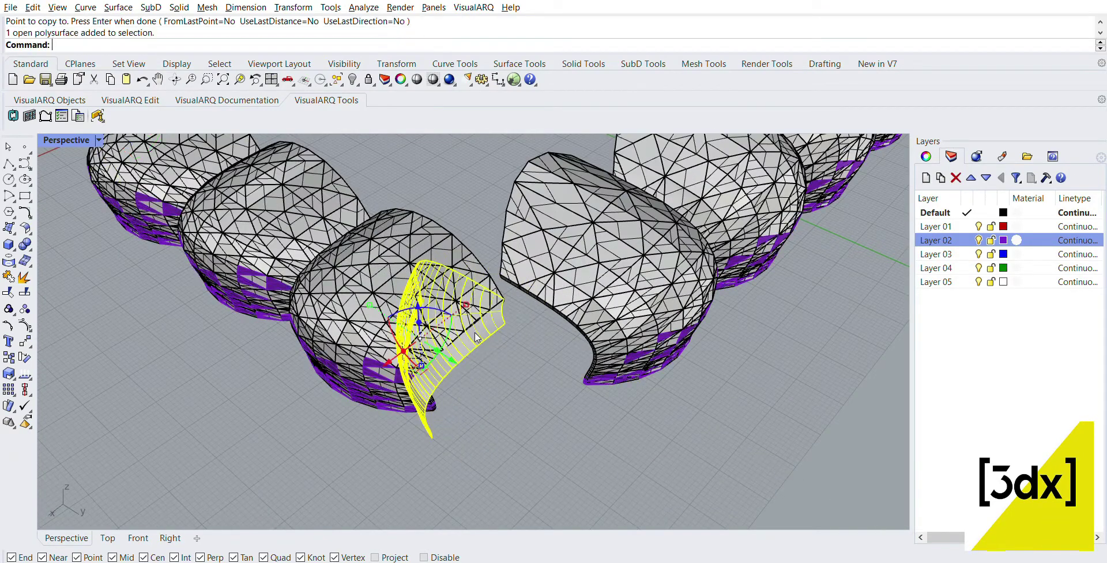
{"action": "left_click_drag", "start_coordinate": [407, 305], "coordinate": [572, 385]}
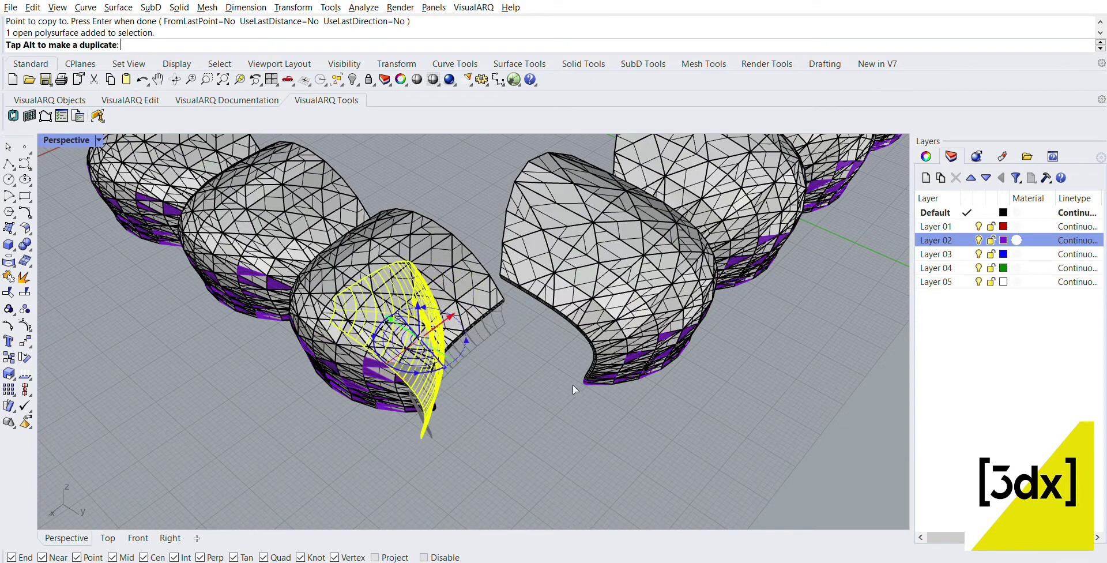
{"action": "left_click_drag", "start_coordinate": [452, 399], "coordinate": [341, 372]}
{"action": "scroll", "coordinate": [421, 260], "scroll_direction": "up", "scroll_amount": 5}
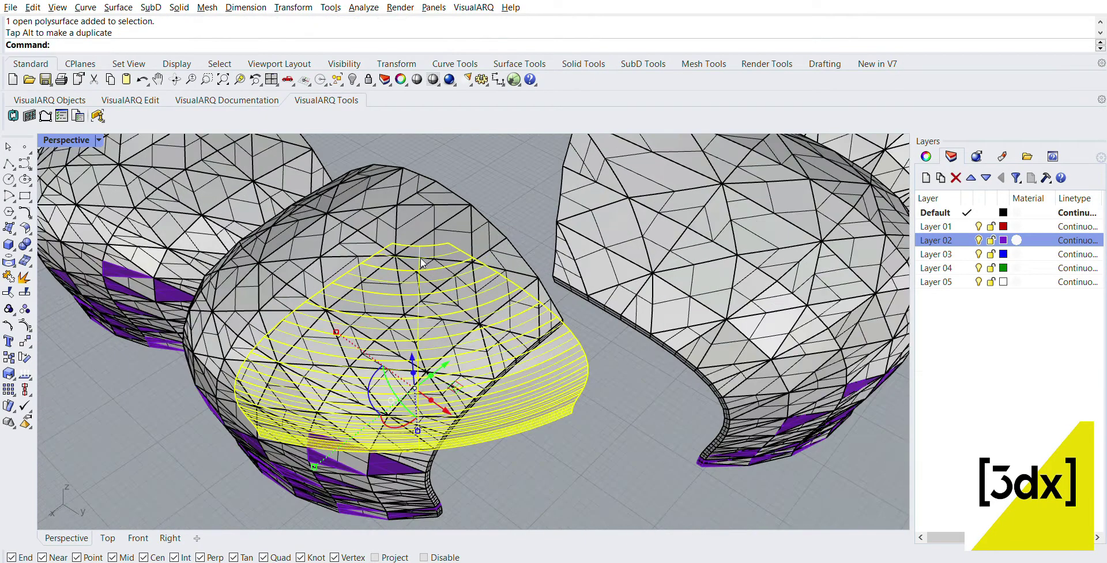
{"action": "key", "text": "Return"}
{"action": "left_click", "coordinate": [392, 243]}
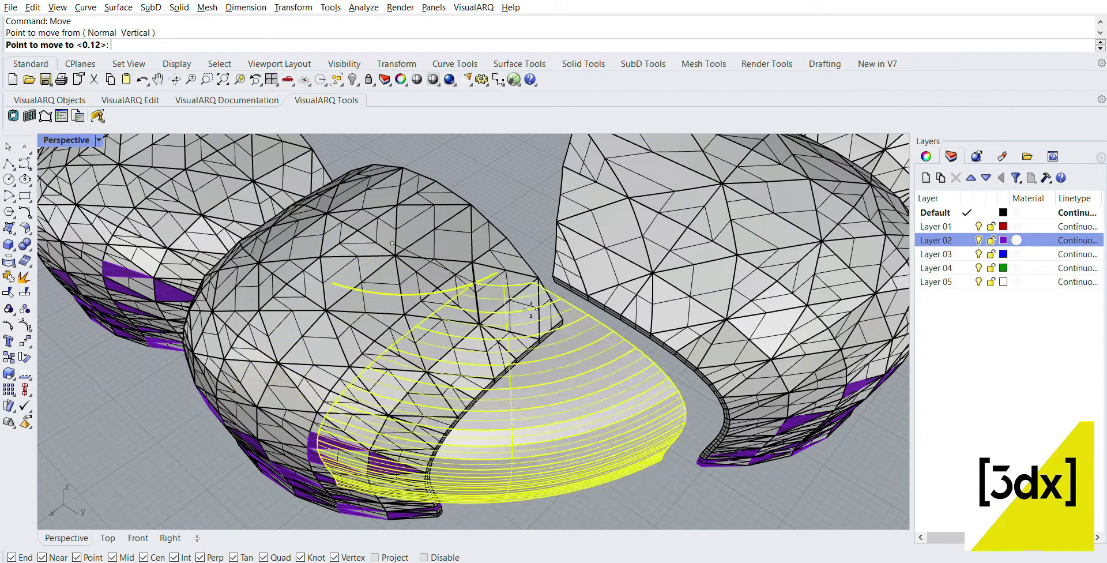
{"action": "left_click", "coordinate": [570, 316]}
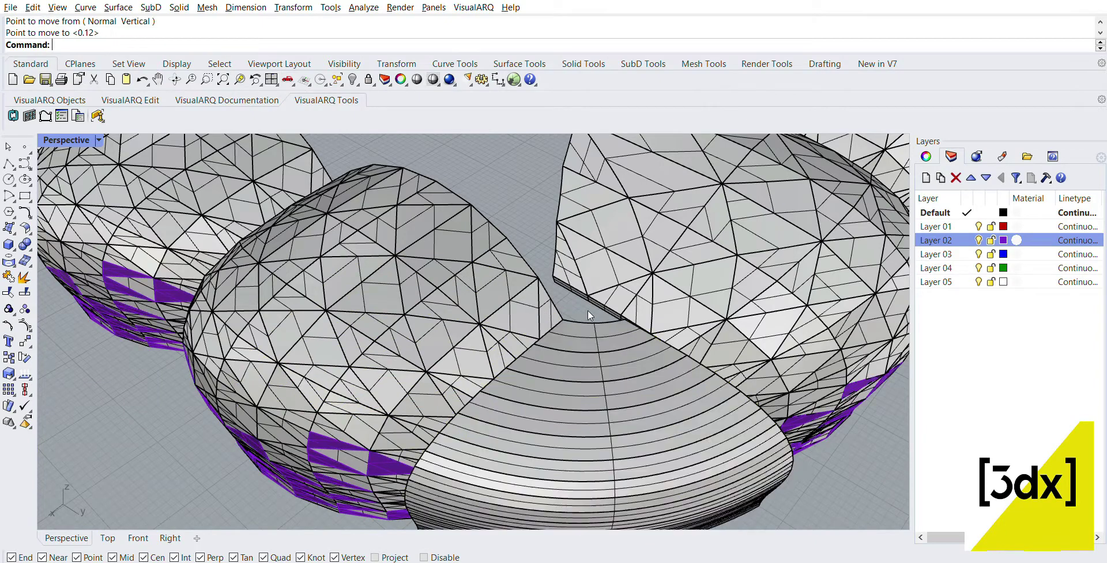
Step: Select the adjacent five-shell row and move it from its end corner onto the free upper corner of the copied corner surface
{"action": "scroll", "coordinate": [587, 310], "scroll_direction": "down", "scroll_amount": 5}
{"action": "scroll", "coordinate": [539, 324], "scroll_direction": "up", "scroll_amount": 2}
{"action": "left_click", "coordinate": [539, 324]}
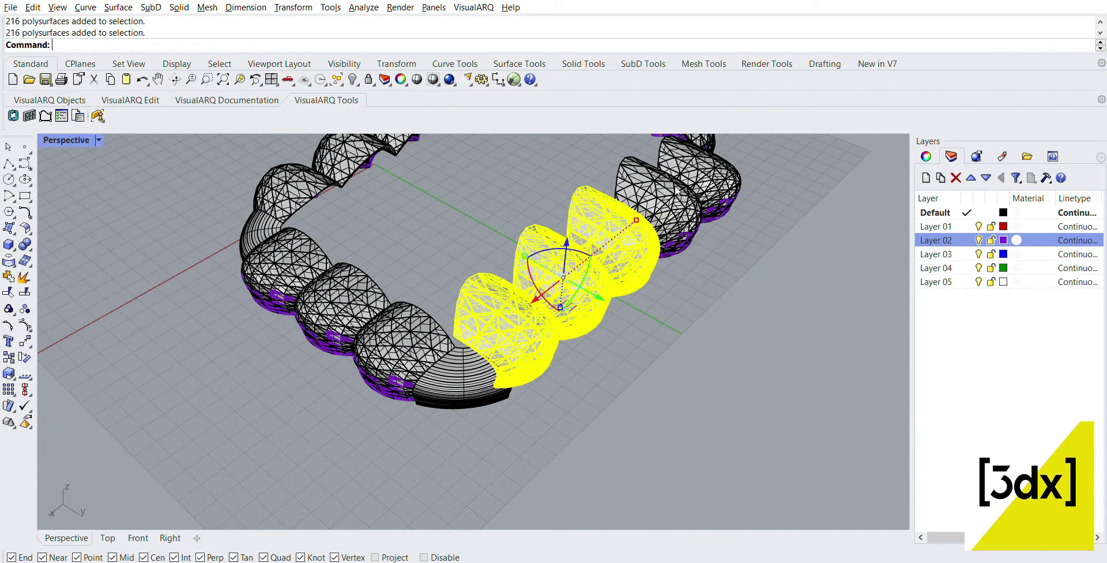
{"action": "scroll", "coordinate": [503, 316], "scroll_direction": "up", "scroll_amount": 1}
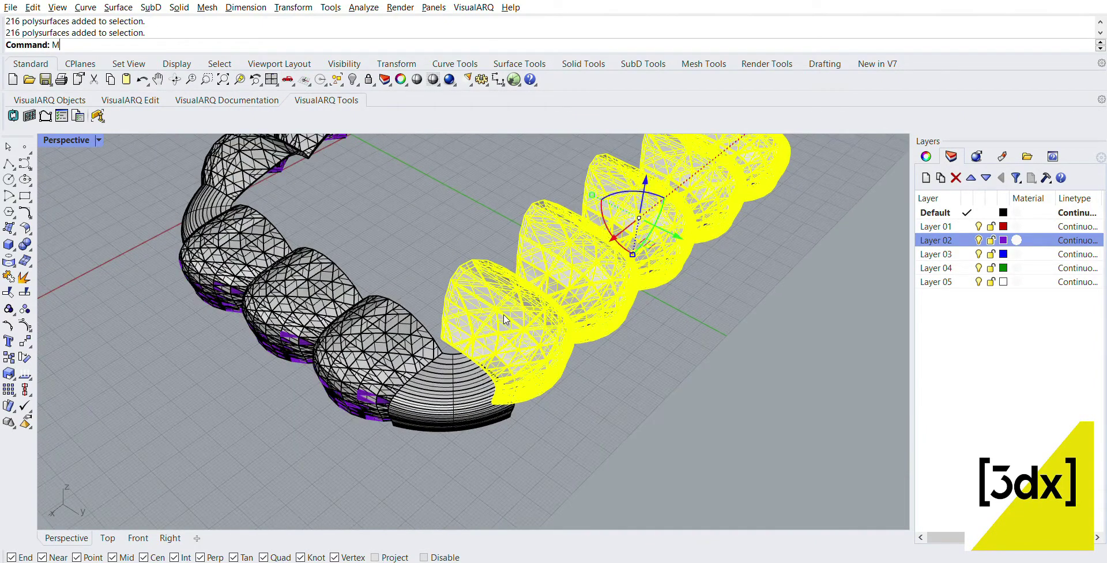
{"action": "type", "text": "ove"}
{"action": "key", "text": "Return"}
{"action": "scroll", "coordinate": [455, 328], "scroll_direction": "up", "scroll_amount": 5}
{"action": "left_click", "coordinate": [427, 321]}
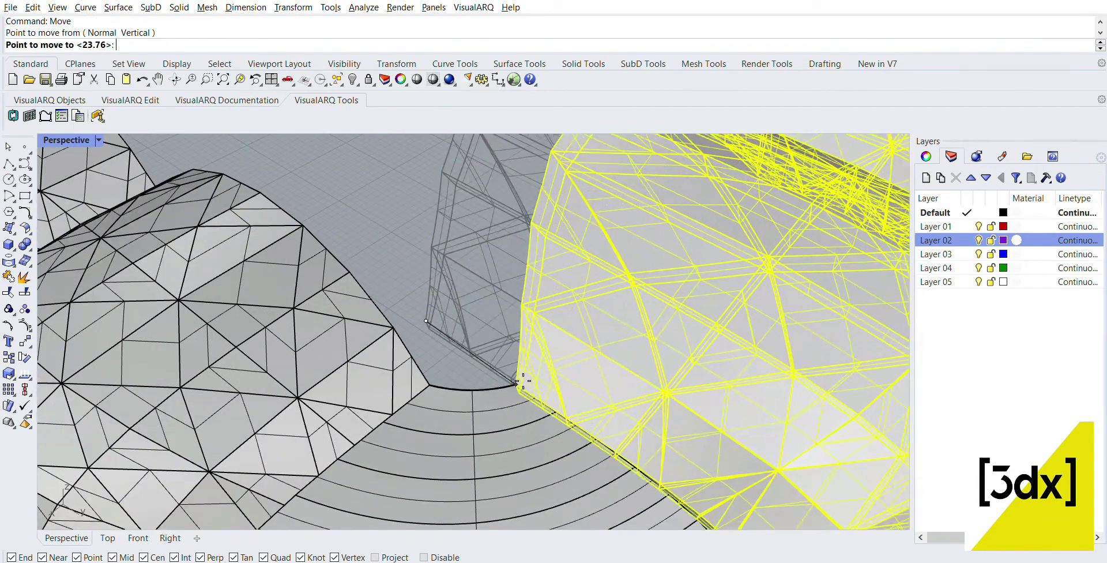
{"action": "left_click", "coordinate": [528, 386]}
{"action": "scroll", "coordinate": [536, 383], "scroll_direction": "down", "scroll_amount": 6}
{"action": "scroll", "coordinate": [545, 415], "scroll_direction": "up", "scroll_amount": 8}
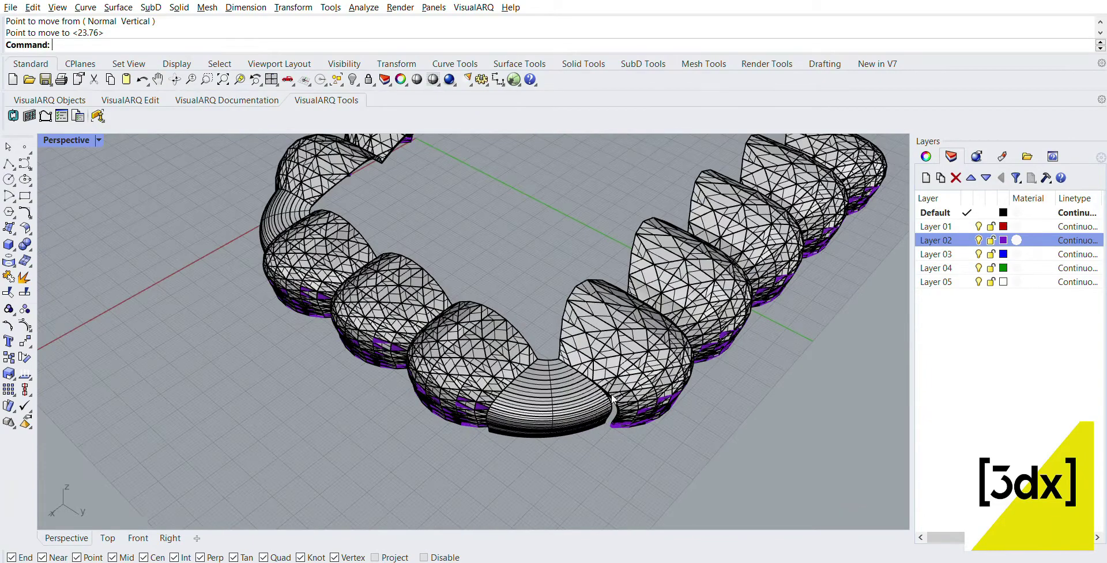
{"action": "right_click_drag", "start_coordinate": [608, 392], "coordinate": [805, 382]}
{"action": "scroll", "coordinate": [803, 383], "scroll_direction": "down", "scroll_amount": 5}
{"action": "right_click_drag", "start_coordinate": [501, 371], "coordinate": [548, 380]}
{"action": "scroll", "coordinate": [664, 358], "scroll_direction": "up", "scroll_amount": 2}
{"action": "left_click", "coordinate": [710, 343]}
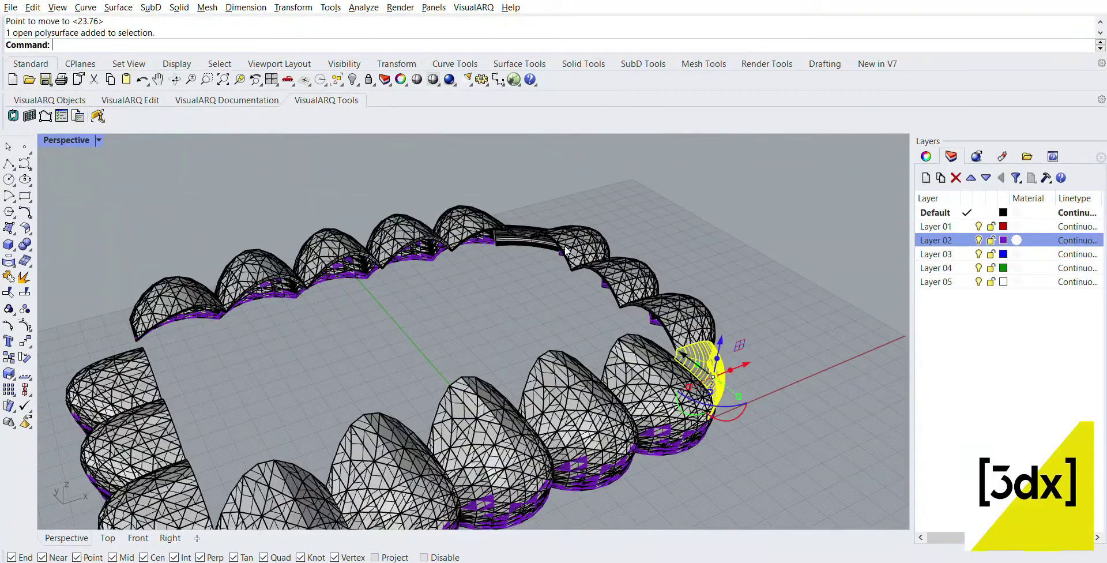
{"action": "left_click", "coordinate": [536, 225], "text": "shift"}
{"action": "key", "text": "Escape"}
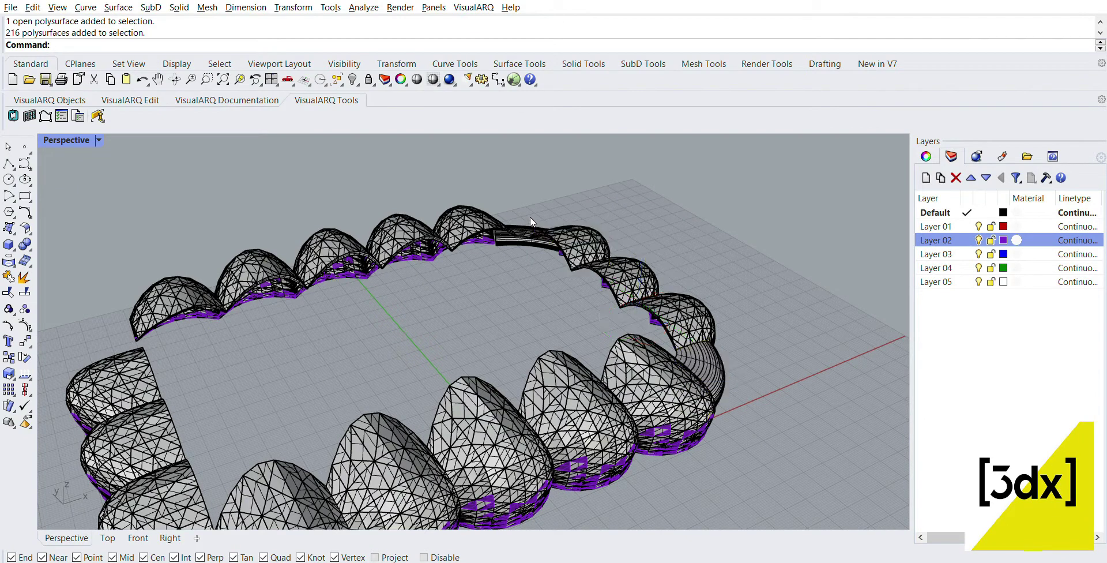
Step: Offset the original swept corner surface into a solid with OffsetSrf at distance 1, with the direction of all surfaces flipped
{"action": "left_click", "coordinate": [709, 354]}
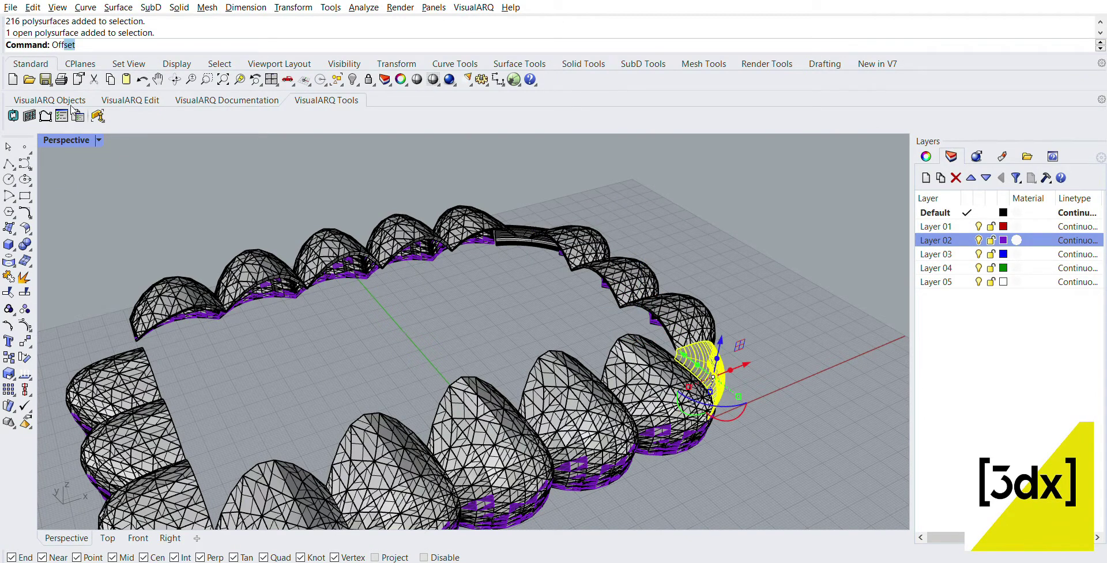
{"action": "type", "text": "setSrf"}
{"action": "key", "text": "Return"}
{"action": "type", "text": "f"}
{"action": "key", "text": "Return"}
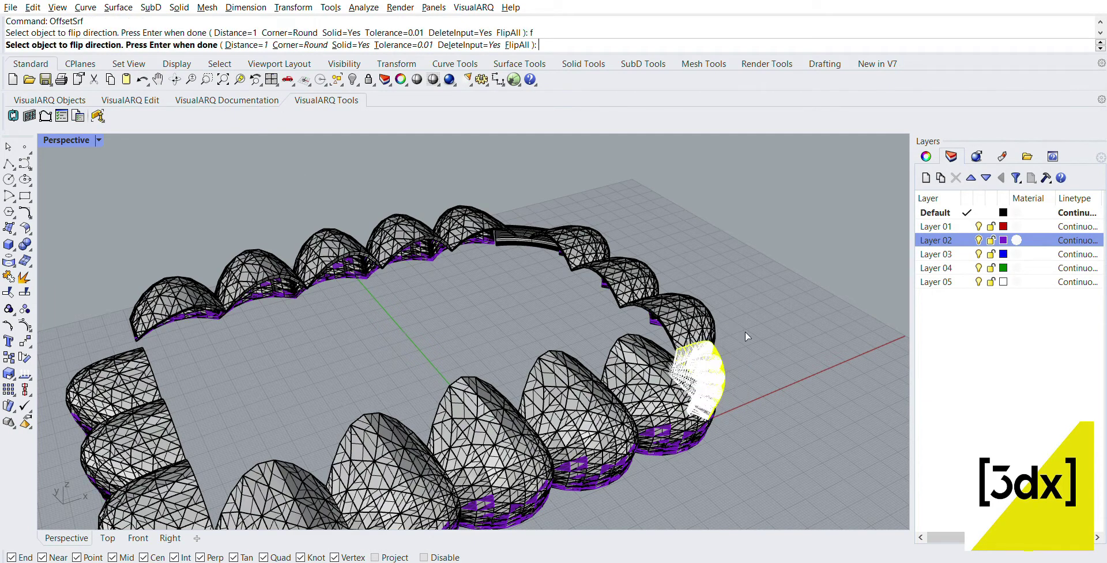
{"action": "key", "text": "Return"}
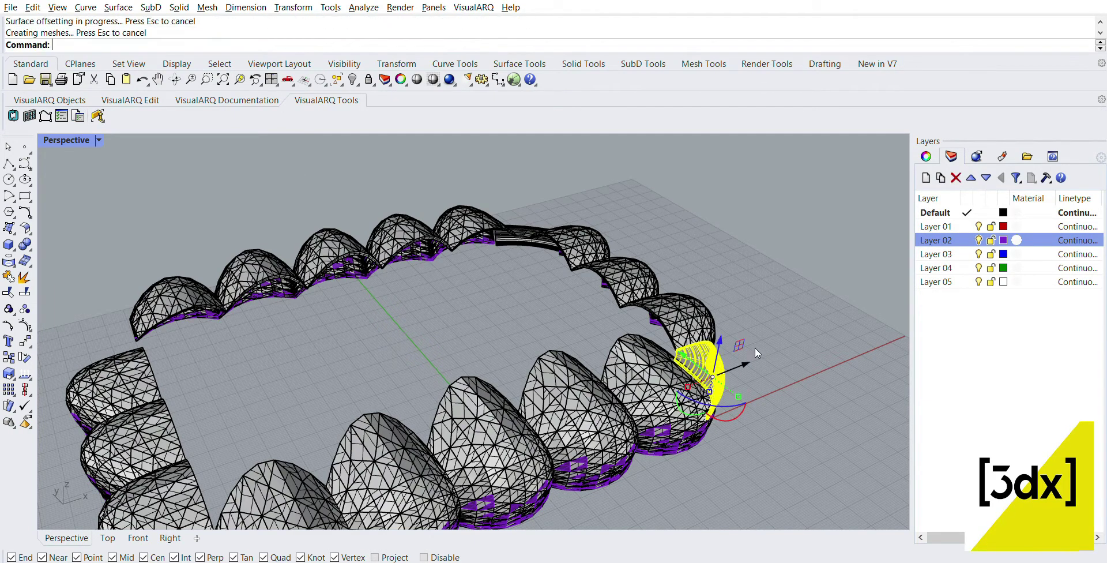
Step: Offset the other swept corner surface, between the five-shell and three-shell rows, into a solid with distance 1
{"action": "scroll", "coordinate": [497, 208], "scroll_direction": "up", "scroll_amount": 6}
{"action": "left_click", "coordinate": [553, 235]}
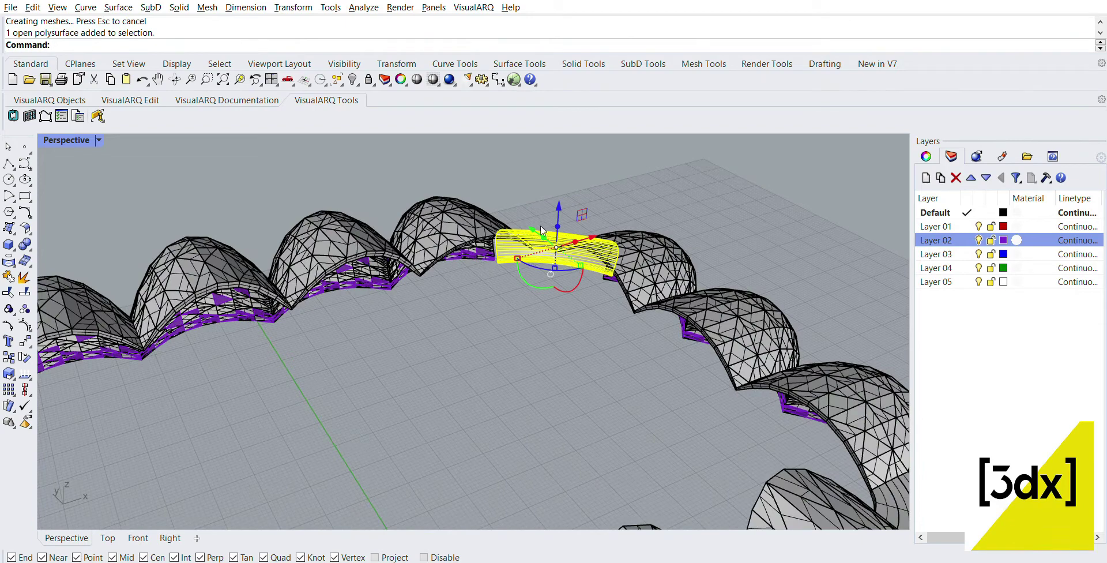
{"action": "key", "text": "Return"}
{"action": "key", "text": "Return"}
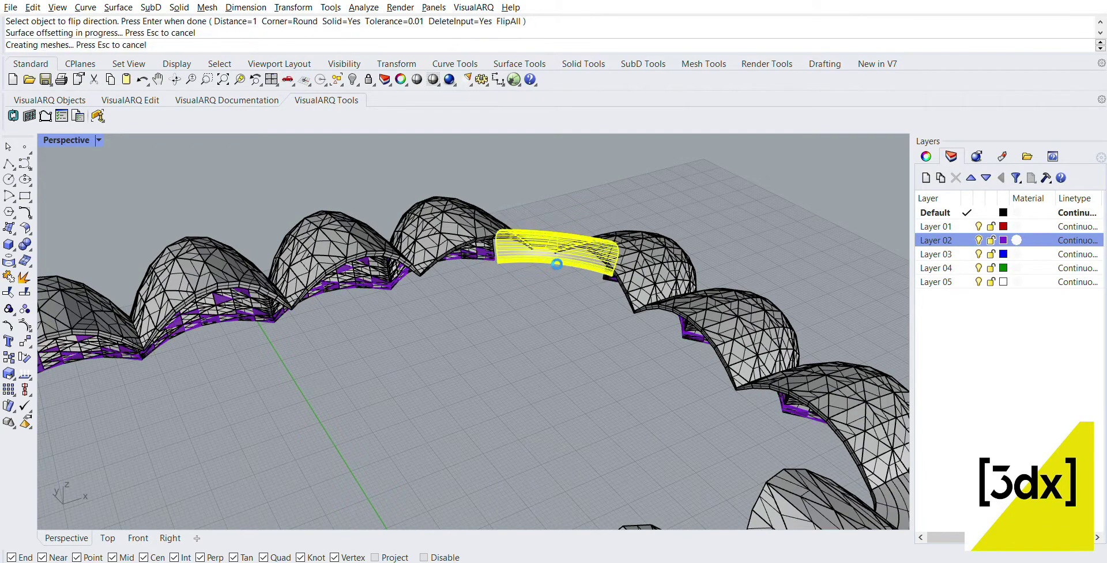
{"action": "right_click_drag", "start_coordinate": [558, 265], "coordinate": [578, 293]}
{"action": "scroll", "coordinate": [575, 288], "scroll_direction": "down", "scroll_amount": 10}
{"action": "scroll", "coordinate": [576, 332], "scroll_direction": "up", "scroll_amount": 8}
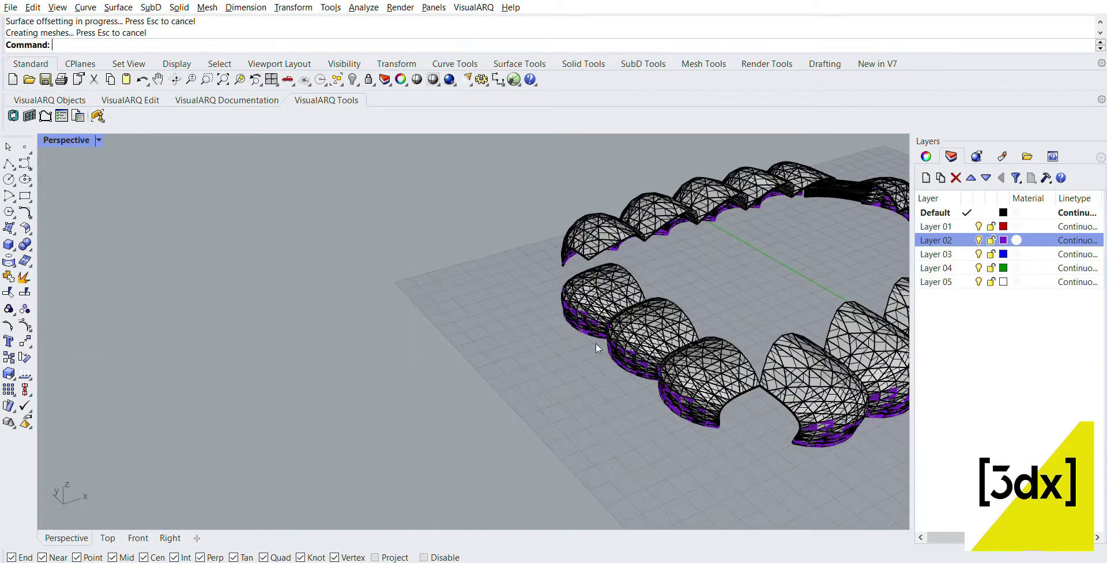
{"action": "scroll", "coordinate": [638, 380], "scroll_direction": "down", "scroll_amount": 6}
{"action": "right_click_drag", "start_coordinate": [637, 380], "coordinate": [744, 432]}
{"action": "scroll", "coordinate": [687, 294], "scroll_direction": "up", "scroll_amount": 8}
{"action": "left_click", "coordinate": [689, 343]}
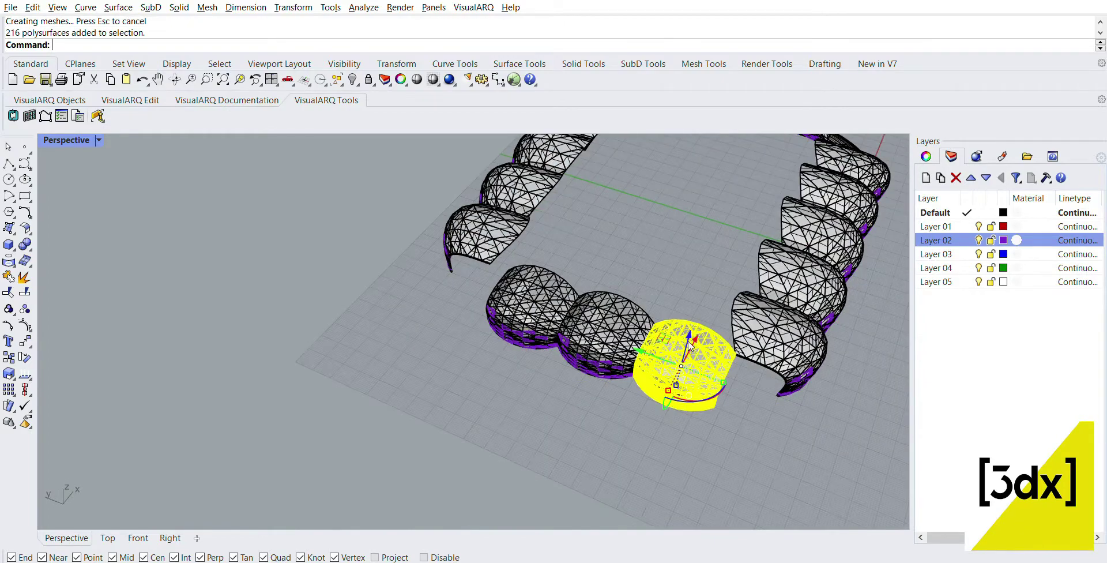
{"action": "left_click", "coordinate": [603, 309], "text": "shift"}
{"action": "key", "text": "Escape"}
Step: Mirror the first thickened corner piece across a plane parallel to the green axis, towards the open corner at the opposite end
{"action": "scroll", "coordinate": [498, 298], "scroll_direction": "down", "scroll_amount": 6}
{"action": "scroll", "coordinate": [673, 218], "scroll_direction": "up", "scroll_amount": 10}
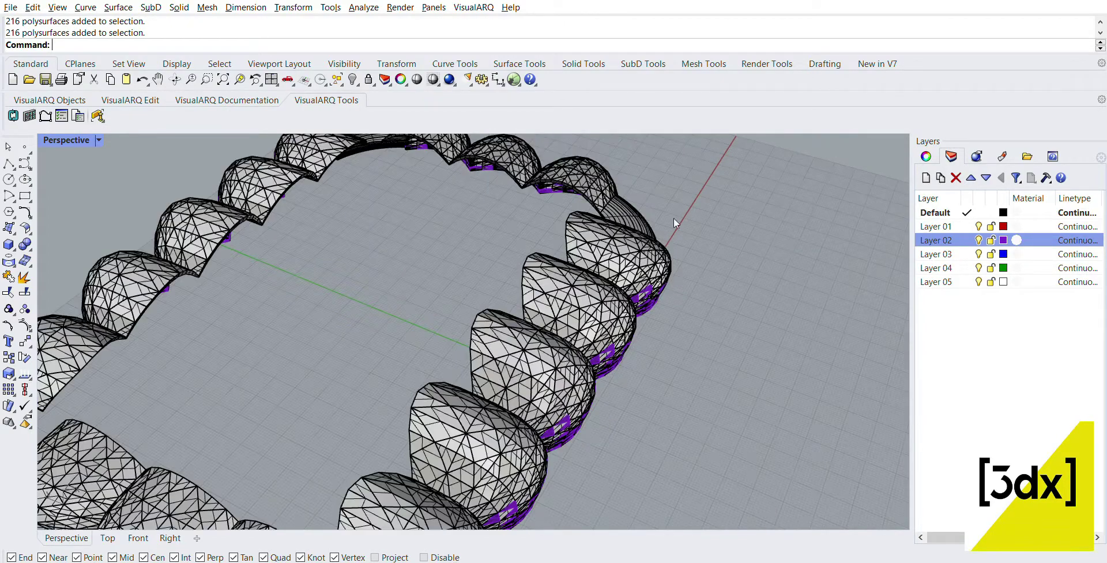
{"action": "left_click", "coordinate": [645, 206]}
{"action": "scroll", "coordinate": [645, 205], "scroll_direction": "down", "scroll_amount": 4}
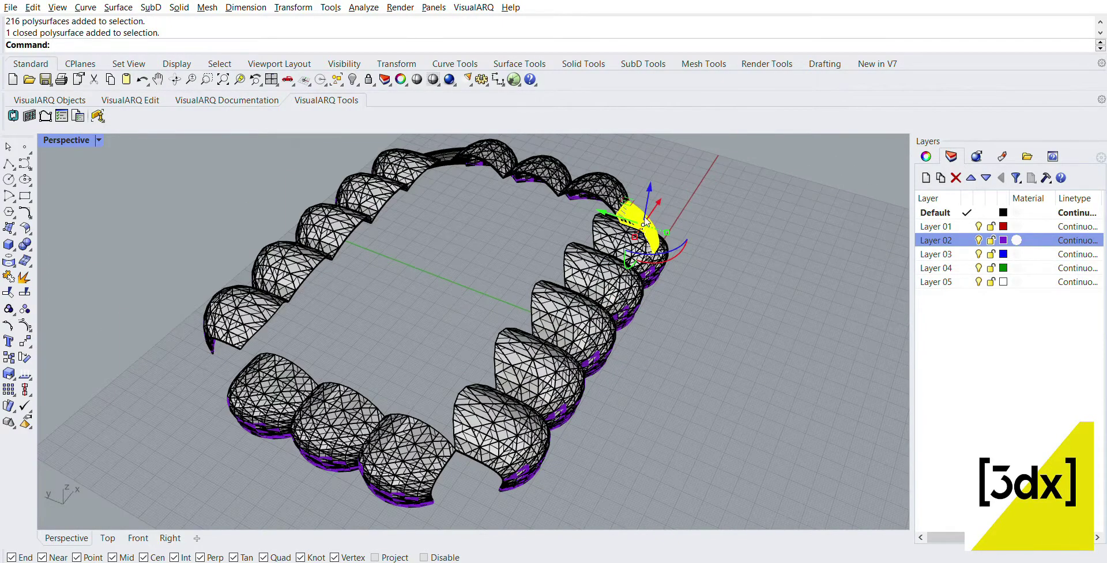
{"action": "key", "text": "Return"}
{"action": "left_click", "coordinate": [397, 249]}
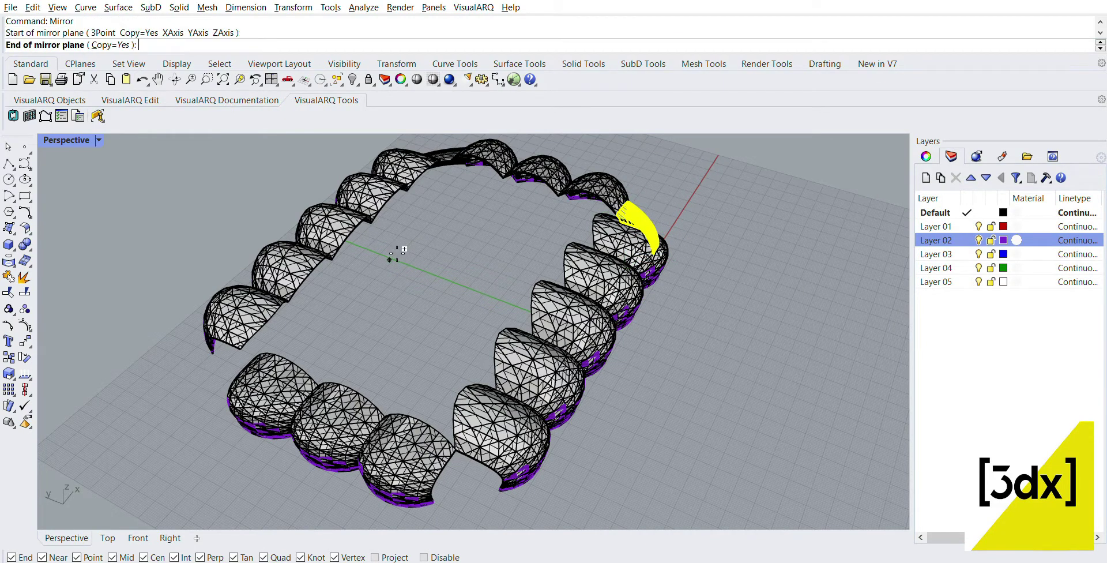
{"action": "left_click", "coordinate": [479, 293]}
Step: Move the mirrored corner piece from its upper corner to the meeting point of the two end shells at the open corner
{"action": "scroll", "coordinate": [464, 451], "scroll_direction": "up", "scroll_amount": 4}
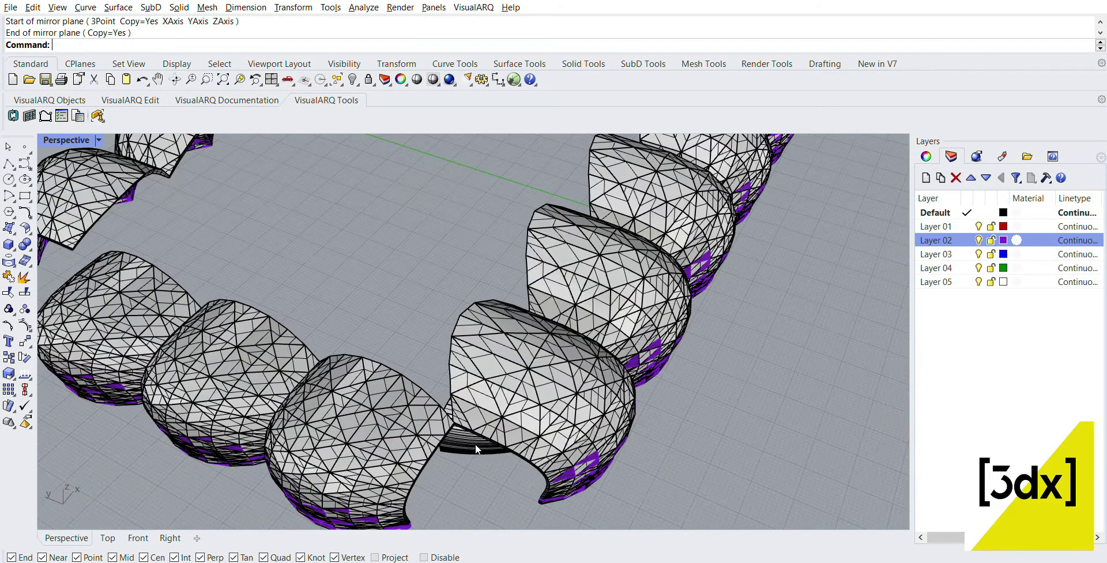
{"action": "left_click", "coordinate": [475, 444]}
{"action": "key", "text": "Return"}
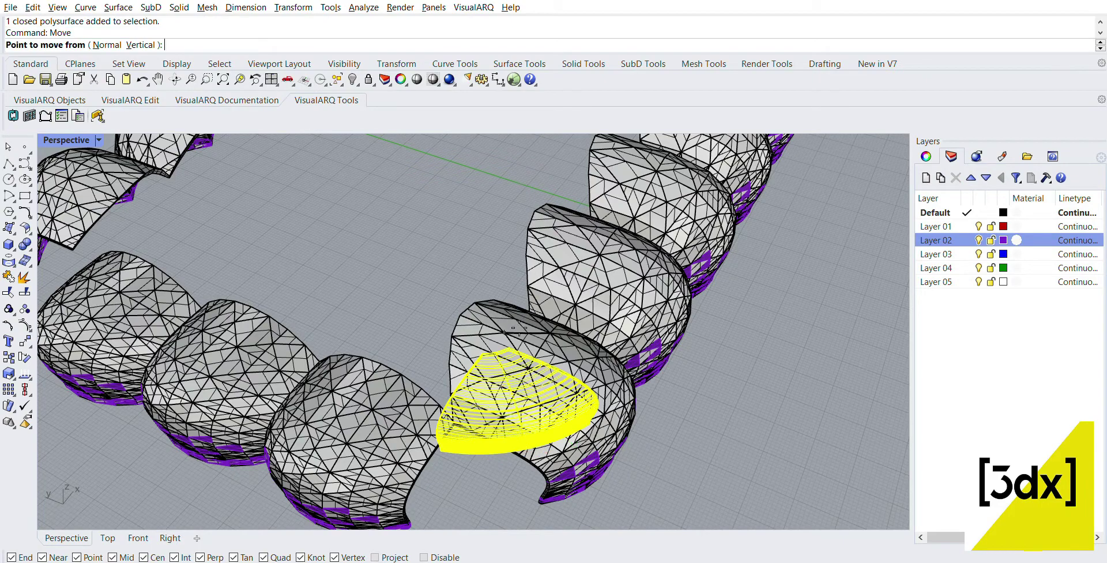
{"action": "left_click", "coordinate": [515, 339]}
{"action": "scroll", "coordinate": [513, 346], "scroll_direction": "up", "scroll_amount": 10}
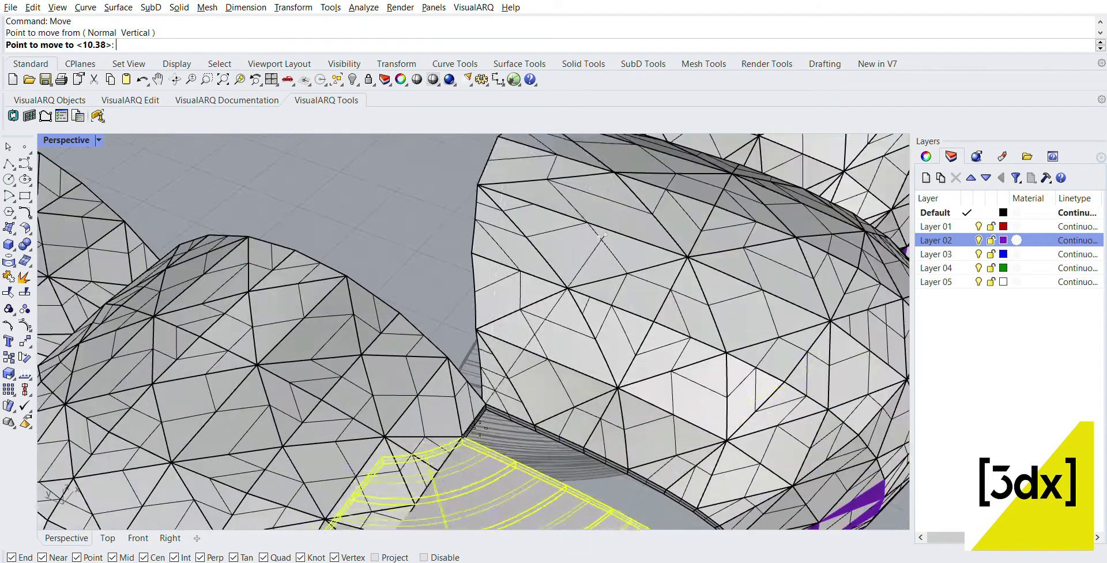
{"action": "scroll", "coordinate": [513, 352], "scroll_direction": "down", "scroll_amount": 3}
Step: Select the three shells of the adjacent short row and move them away from the mirrored corner piece
{"action": "left_click", "coordinate": [418, 330]}
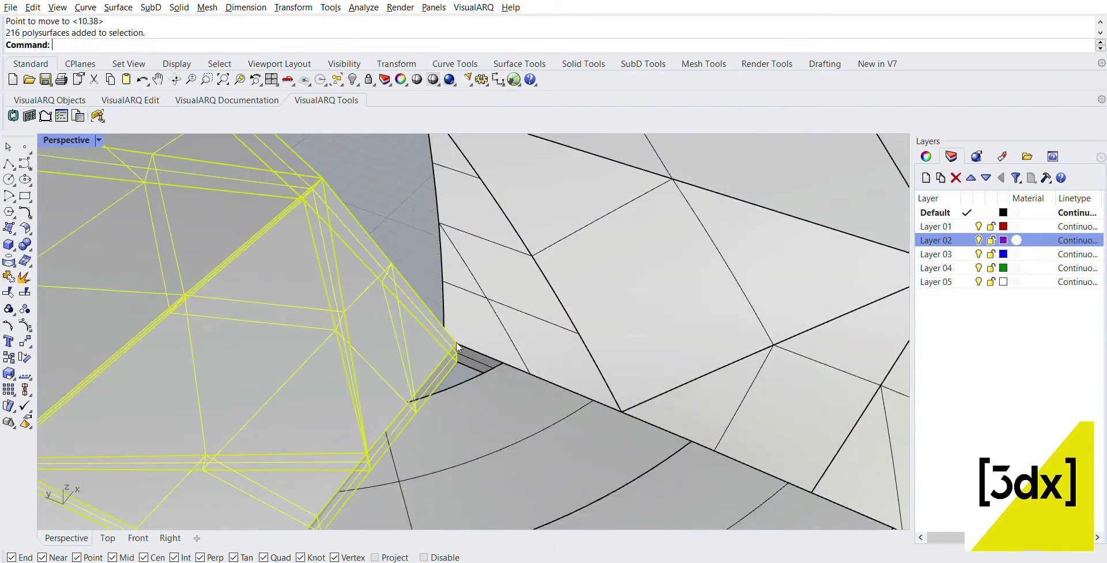
{"action": "scroll", "coordinate": [403, 334], "scroll_direction": "down", "scroll_amount": 10}
{"action": "left_click", "coordinate": [306, 317], "text": "shift"}
{"action": "left_click", "coordinate": [123, 216], "text": "shift"}
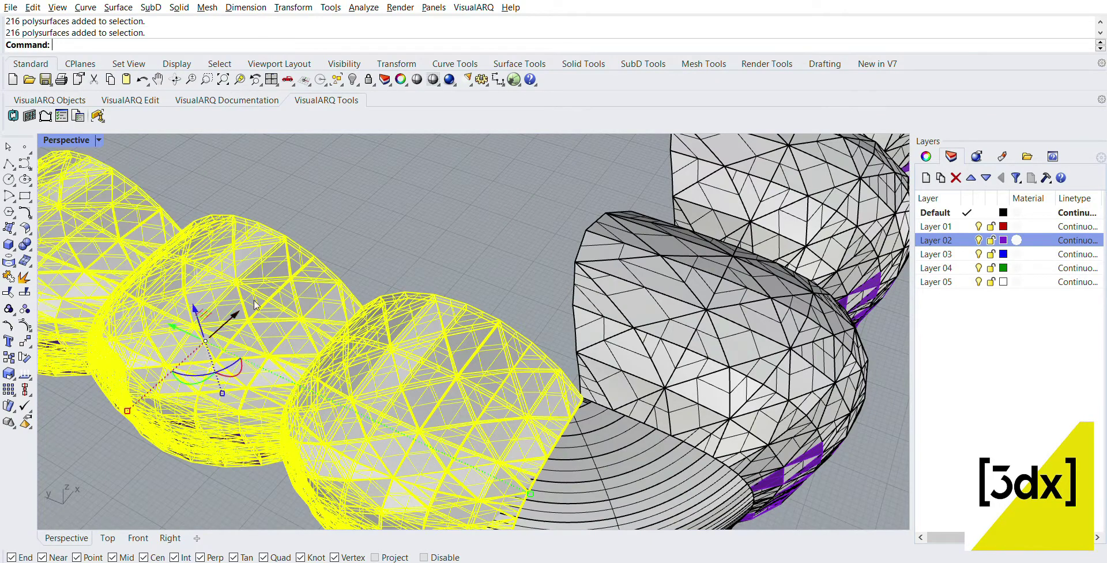
{"action": "left_click_drag", "start_coordinate": [182, 322], "coordinate": [132, 314]}
Step: Move the mirrored corner piece from its upper corner onto the end corner of the five-shell row
{"action": "scroll", "coordinate": [588, 413], "scroll_direction": "up", "scroll_amount": 5}
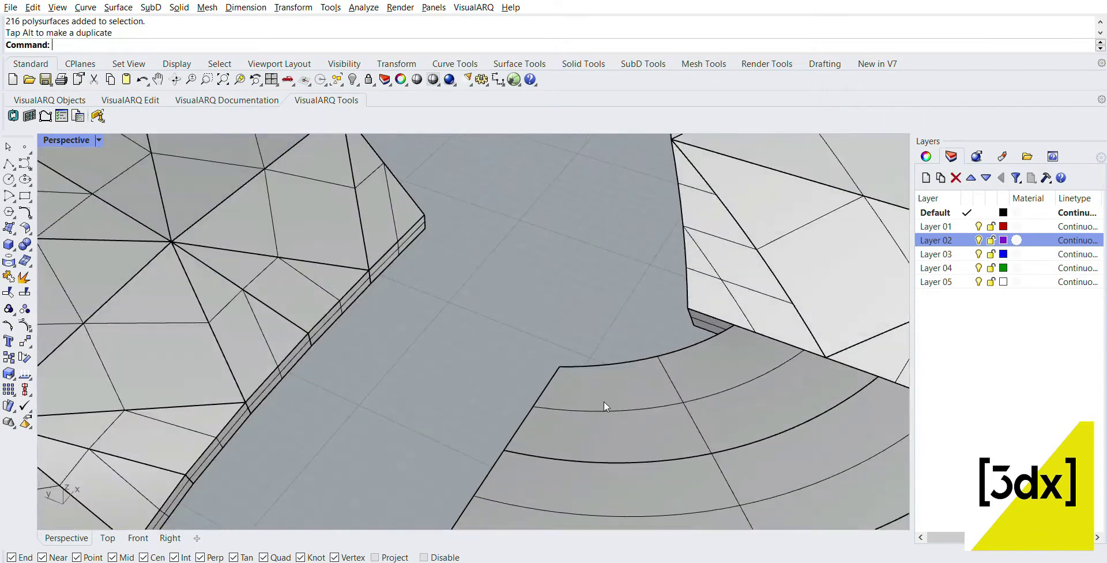
{"action": "left_click", "coordinate": [620, 396]}
{"action": "type", "text": "Move"}
{"action": "key", "text": "Return"}
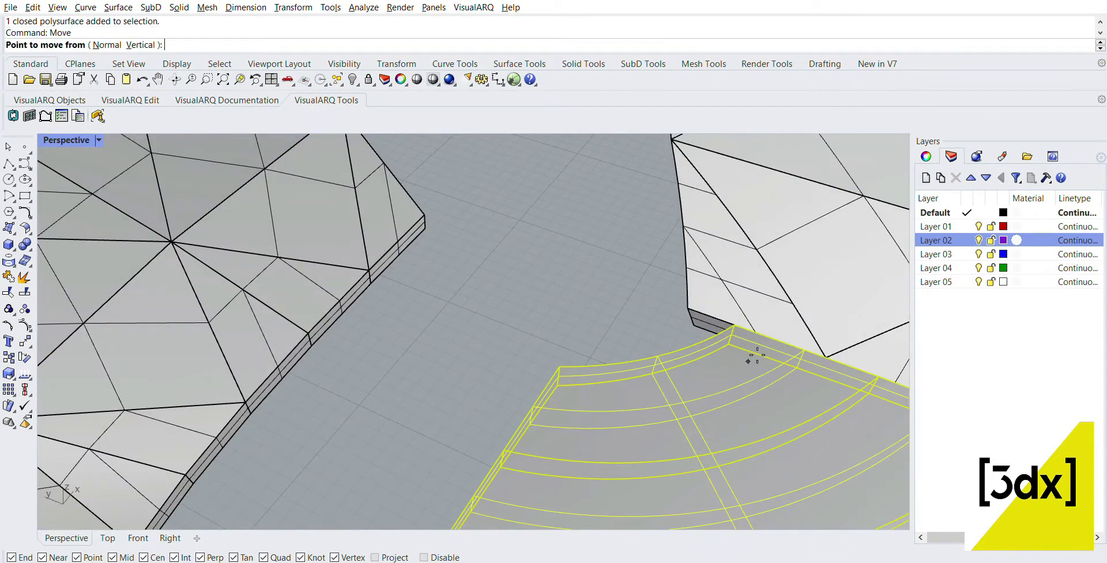
{"action": "left_click", "coordinate": [729, 342]}
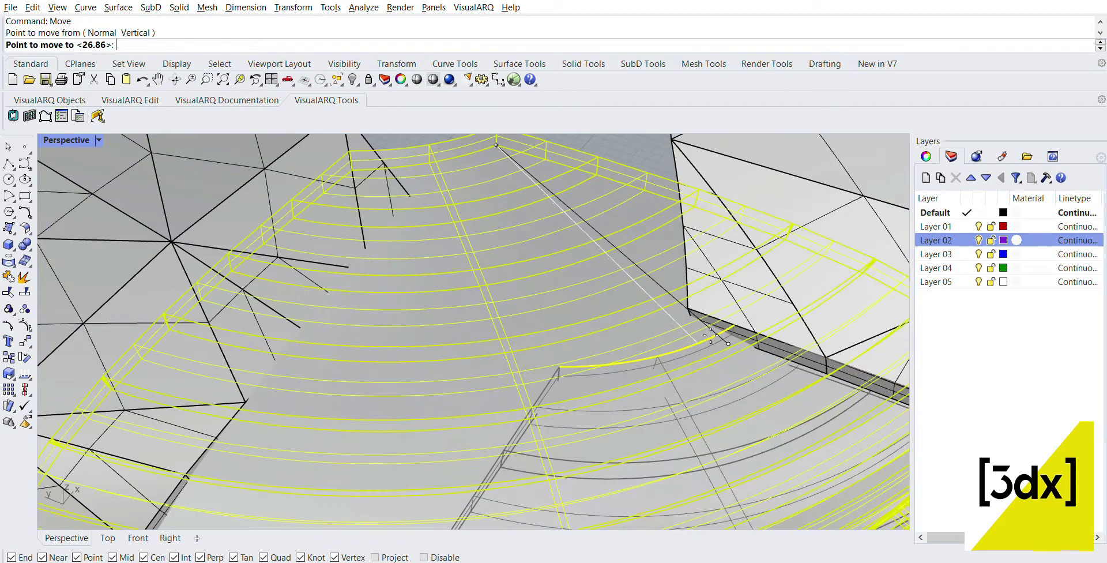
{"action": "left_click", "coordinate": [697, 316]}
{"action": "scroll", "coordinate": [704, 312], "scroll_direction": "down", "scroll_amount": 5}
{"action": "scroll", "coordinate": [710, 300], "scroll_direction": "down", "scroll_amount": 3}
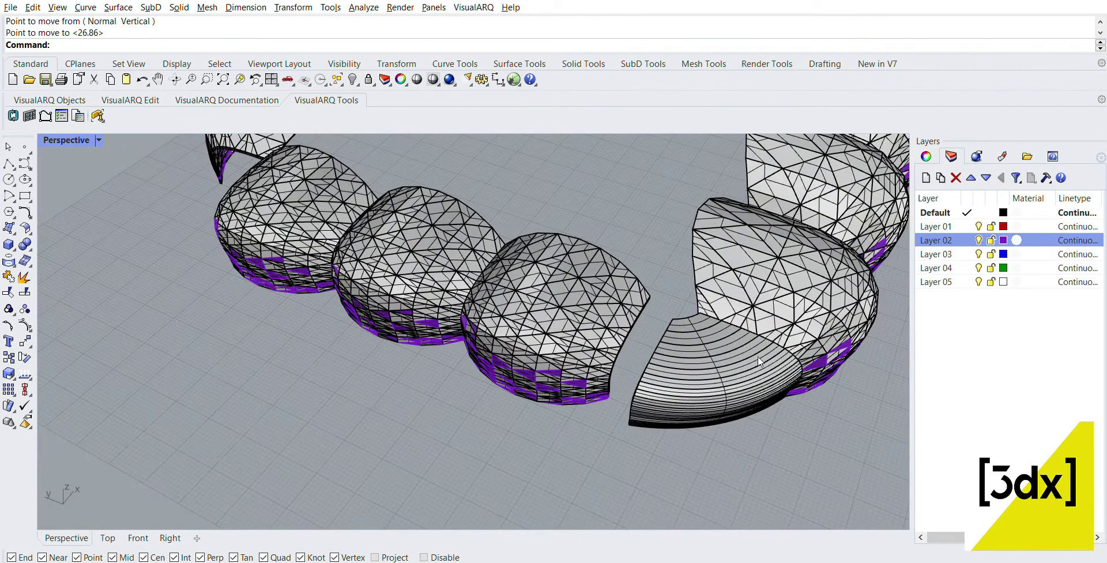
{"action": "scroll", "coordinate": [758, 357], "scroll_direction": "up", "scroll_amount": 7}
{"action": "scroll", "coordinate": [758, 360], "scroll_direction": "down", "scroll_amount": 5}
{"action": "right_click_drag", "start_coordinate": [758, 366], "coordinate": [765, 346]}
{"action": "scroll", "coordinate": [674, 315], "scroll_direction": "down", "scroll_amount": 4}
{"action": "scroll", "coordinate": [574, 300], "scroll_direction": "up", "scroll_amount": 2}
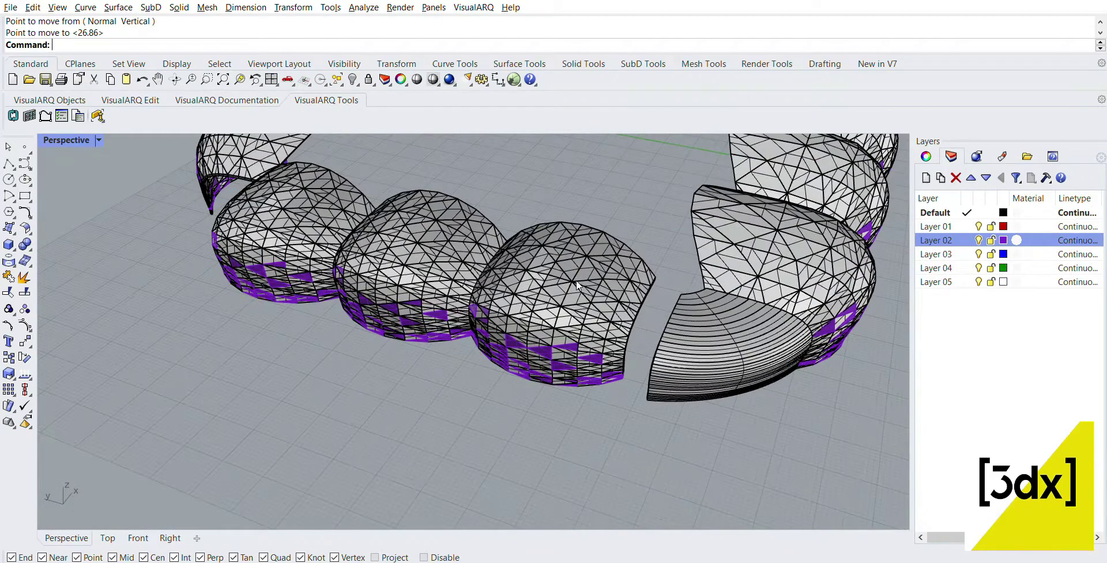
Step: Select the three-shell row and move it from its end corner onto the free upper corner of the mirrored corner piece
{"action": "left_click", "coordinate": [562, 294]}
{"action": "left_click", "coordinate": [438, 259], "text": "shift"}
{"action": "left_click", "coordinate": [346, 237], "text": "shift"}
{"action": "scroll", "coordinate": [674, 260], "scroll_direction": "up", "scroll_amount": 4}
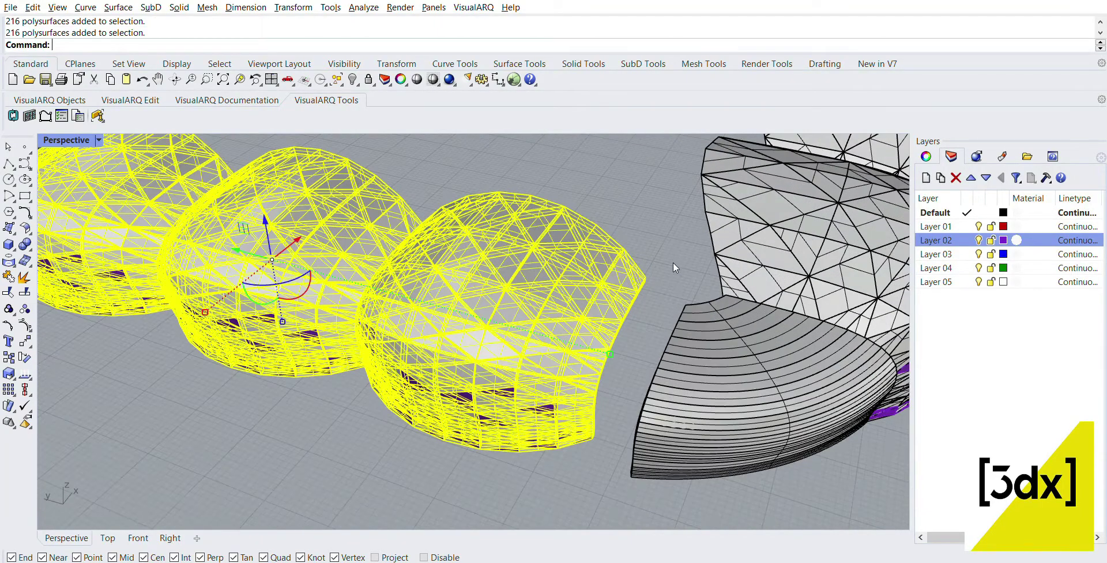
{"action": "type", "text": "move"}
{"action": "key", "text": "Return"}
{"action": "left_click", "coordinate": [645, 281]}
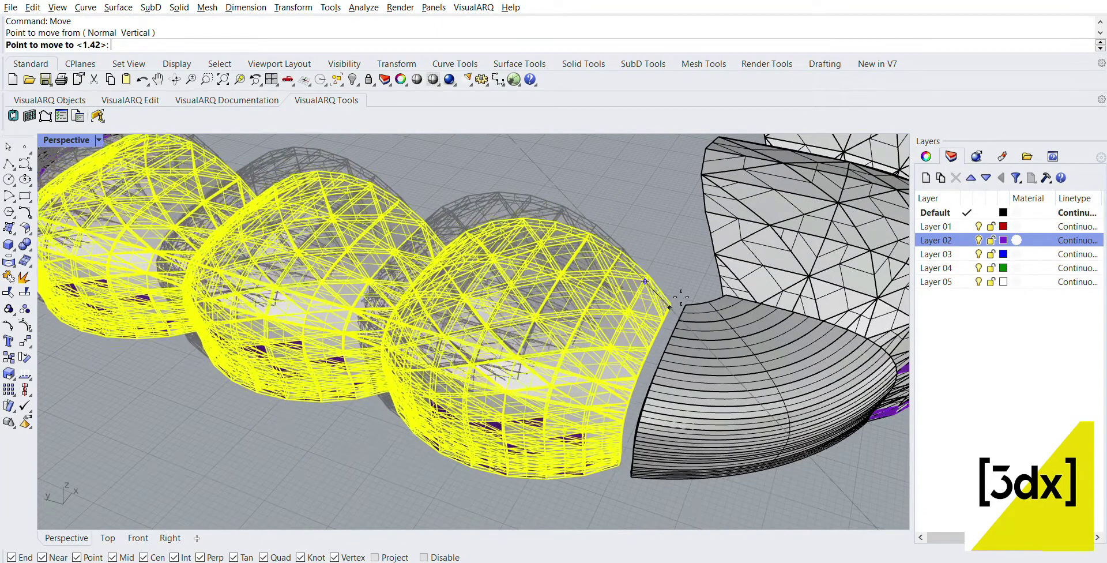
{"action": "left_click", "coordinate": [684, 293]}
Step: Mirror the corner piece across a plane perpendicular to the green axis, towards the last open corner of the ring
{"action": "scroll", "coordinate": [686, 289], "scroll_direction": "down", "scroll_amount": 5}
{"action": "left_click", "coordinate": [752, 383]}
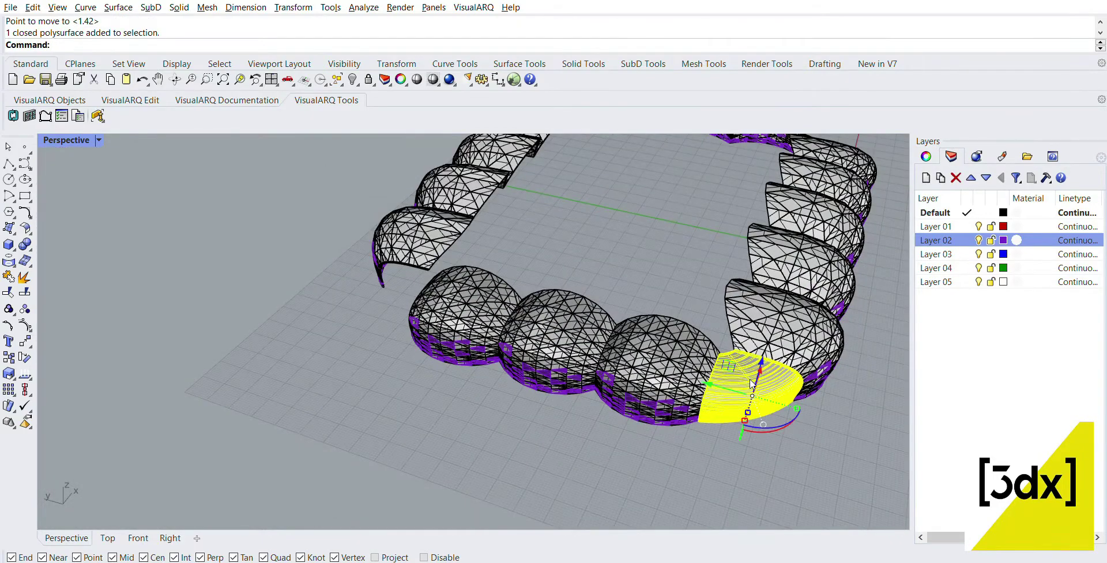
{"action": "type", "text": "M"}
{"action": "scroll", "coordinate": [752, 383], "scroll_direction": "down", "scroll_amount": 1}
{"action": "type", "text": "irror"}
{"action": "key", "text": "Return"}
{"action": "left_click", "coordinate": [631, 284]}
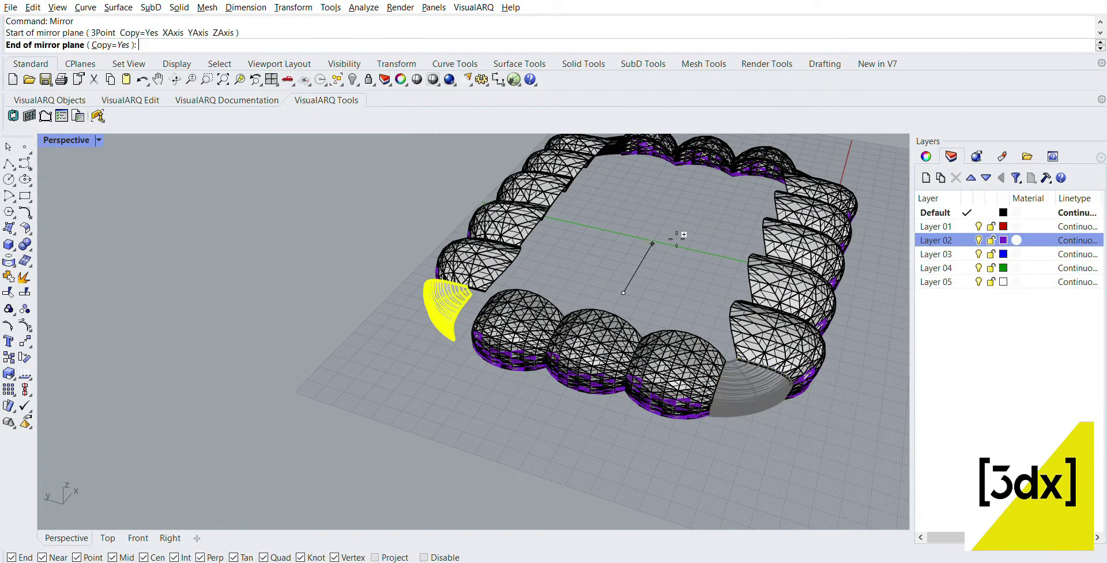
{"action": "left_click", "coordinate": [682, 231]}
Step: Move the new corner piece from its upper corner onto the end shell's corner at the last open gap
{"action": "scroll", "coordinate": [497, 293], "scroll_direction": "up", "scroll_amount": 5}
{"action": "scroll", "coordinate": [499, 297], "scroll_direction": "up", "scroll_amount": 2}
{"action": "left_click", "coordinate": [504, 304]}
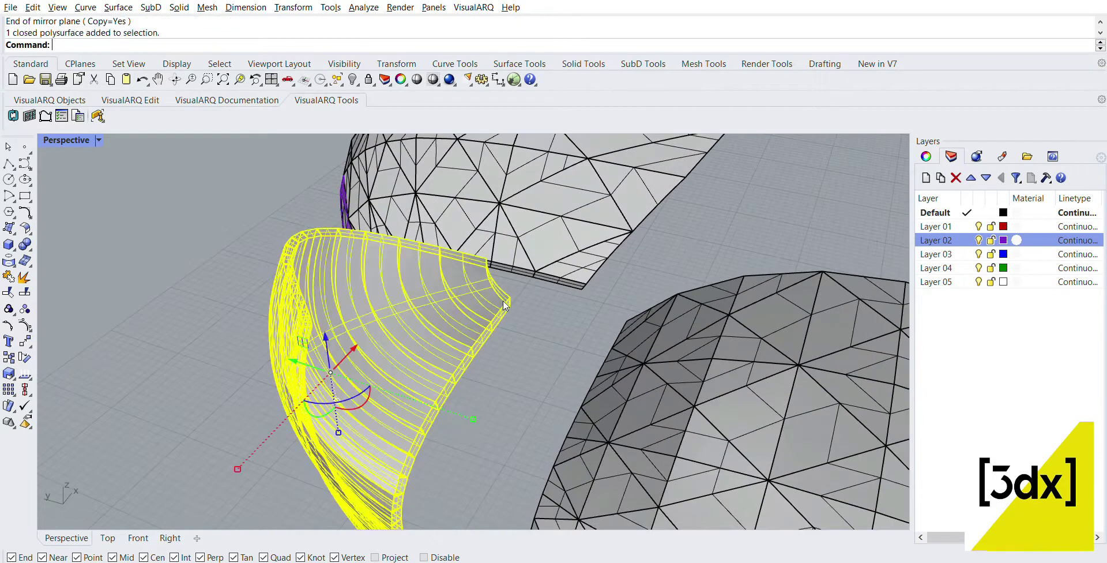
{"action": "type", "text": "Move"}
{"action": "key", "text": "Return"}
{"action": "left_click", "coordinate": [510, 298]}
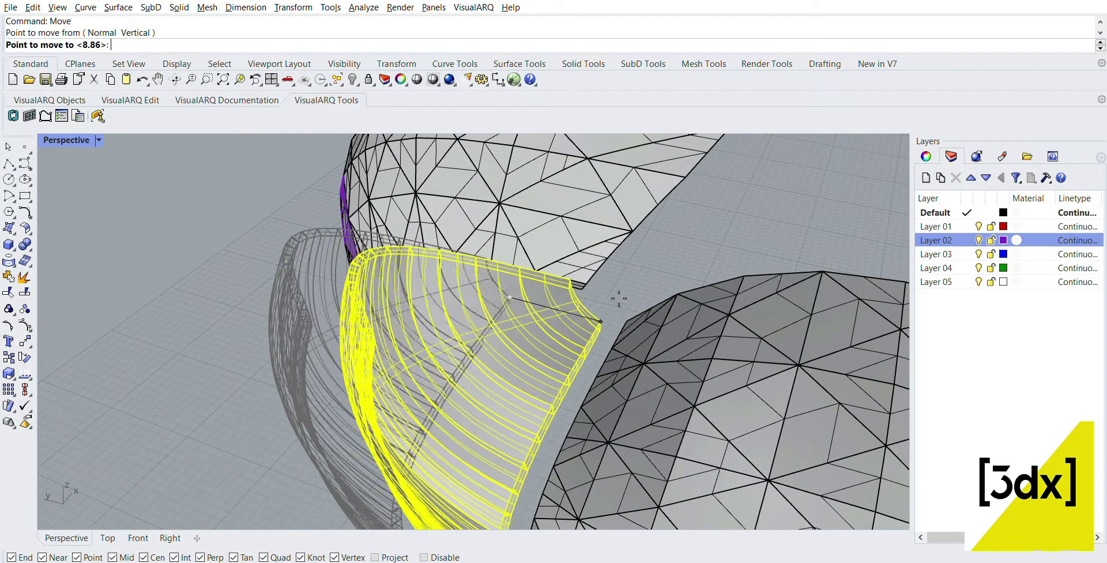
{"action": "left_click", "coordinate": [625, 307]}
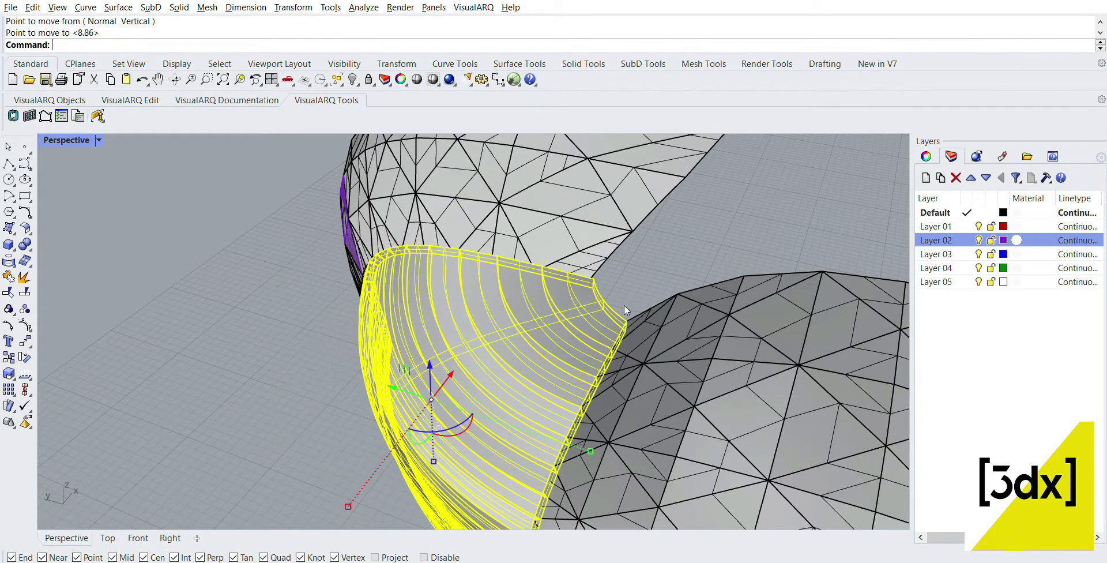
{"action": "key", "text": "Escape"}
Step: Switch the perspective view to the Rendered display mode and frame the completed ring of shells
{"action": "scroll", "coordinate": [530, 354], "scroll_direction": "down", "scroll_amount": 1}
{"action": "scroll", "coordinate": [515, 364], "scroll_direction": "down", "scroll_amount": 15}
{"action": "right_click_drag", "start_coordinate": [624, 384], "coordinate": [436, 354]}
{"action": "scroll", "coordinate": [533, 414], "scroll_direction": "down", "scroll_amount": 2}
{"action": "scroll", "coordinate": [510, 381], "scroll_direction": "up", "scroll_amount": 4}
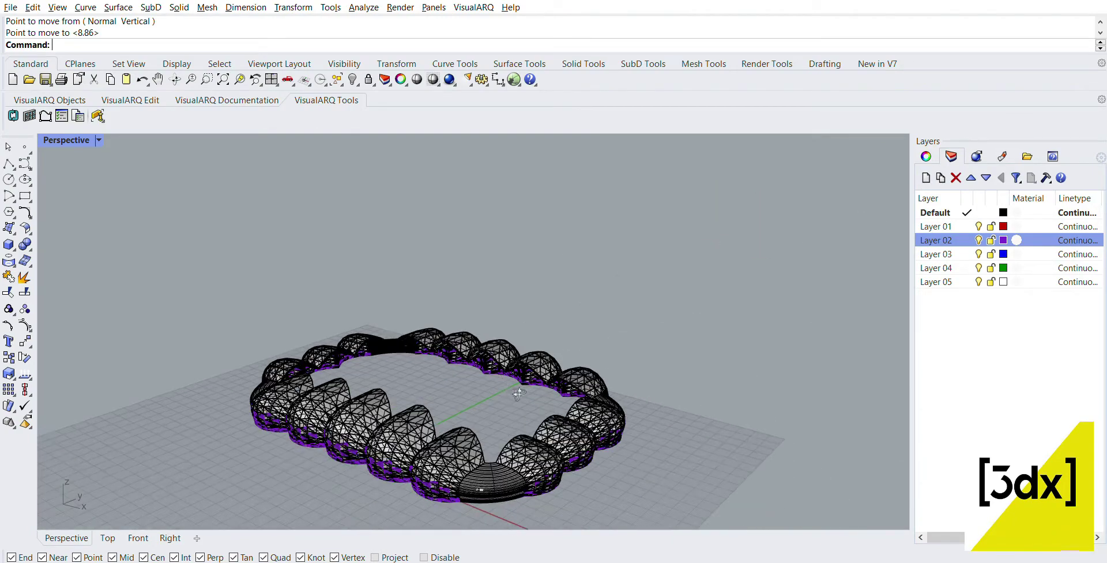
{"action": "right_click_drag", "start_coordinate": [513, 390], "coordinate": [557, 355]}
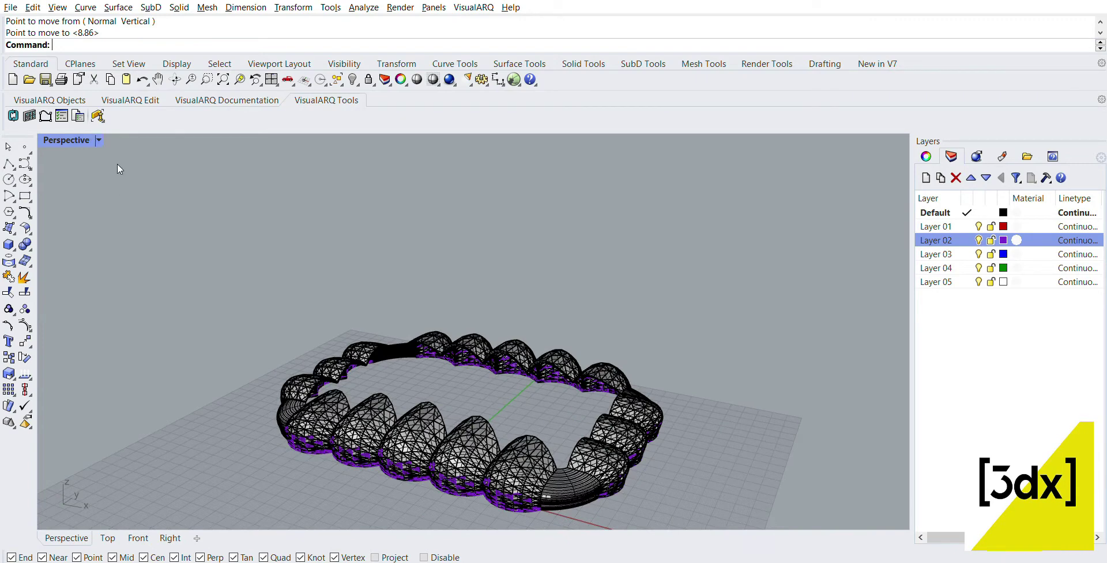
{"action": "key", "text": "ctrl+alt+r"}
{"action": "right_click_drag", "start_coordinate": [498, 361], "coordinate": [473, 433]}
{"action": "scroll", "coordinate": [396, 429], "scroll_direction": "up", "scroll_amount": 9}
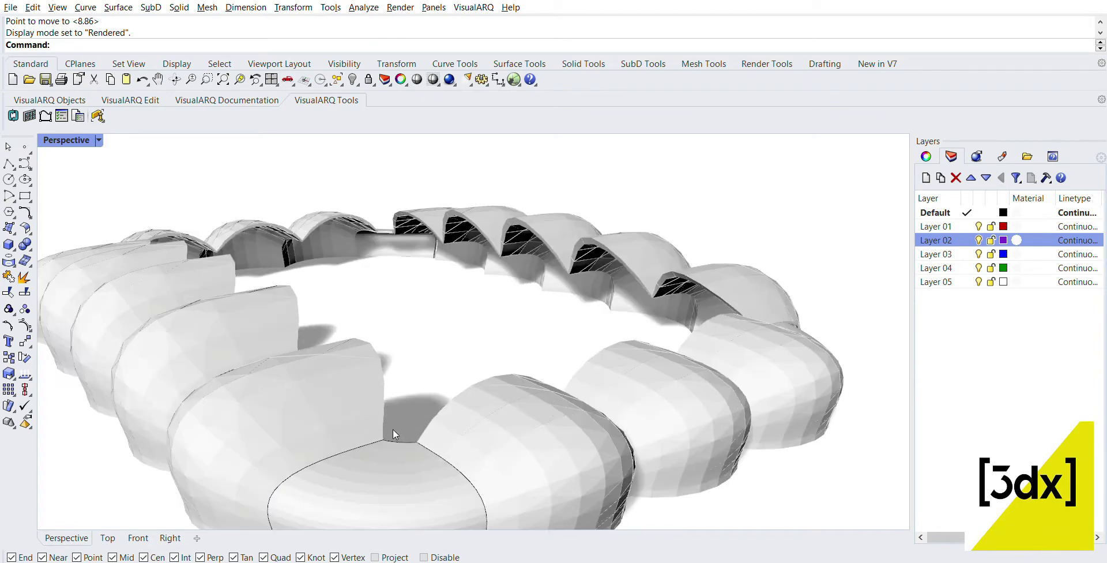
{"action": "scroll", "coordinate": [397, 429], "scroll_direction": "down", "scroll_amount": 4}
{"action": "right_click_drag", "start_coordinate": [380, 388], "coordinate": [403, 393]}
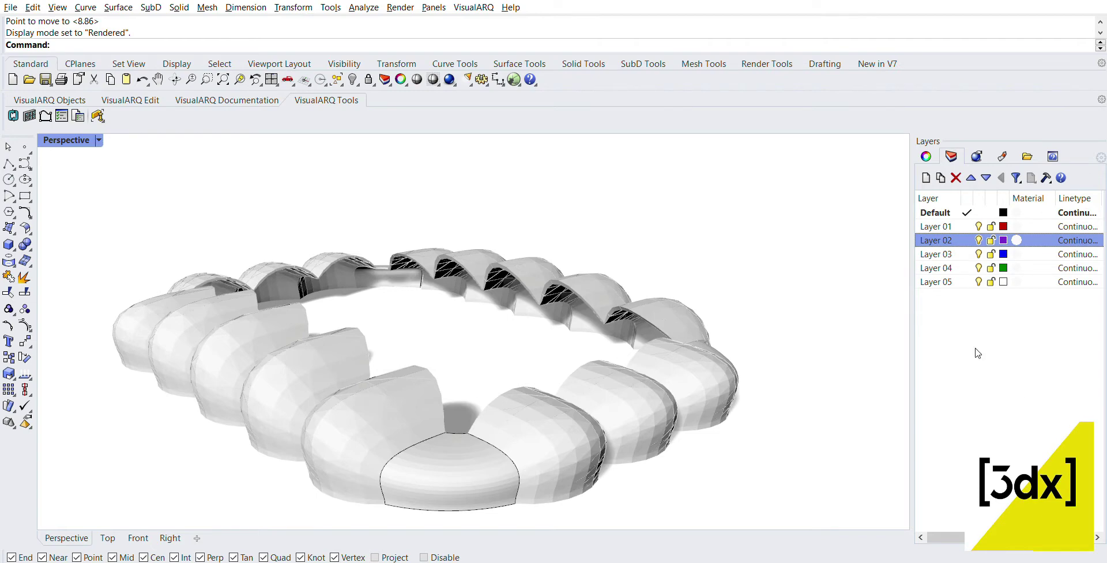
Step: Assign a dark red Plaster material to Layer 02 and review the coloured panels around the ring
{"action": "left_click", "coordinate": [1023, 236]}
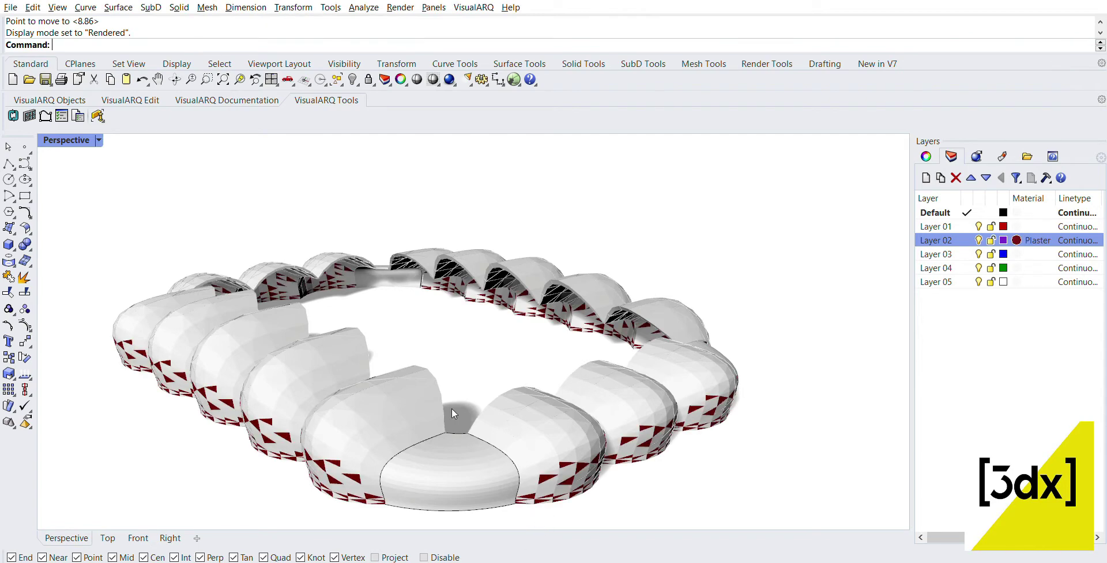
{"action": "right_click_drag", "start_coordinate": [452, 413], "coordinate": [394, 348]}
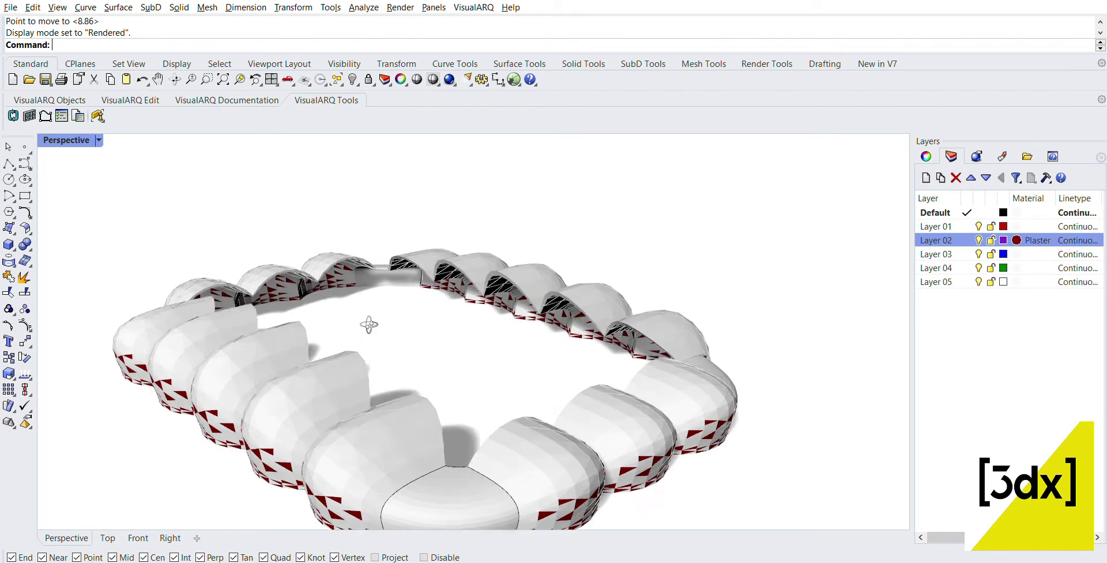
{"action": "scroll", "coordinate": [371, 323], "scroll_direction": "down", "scroll_amount": 5}
{"action": "scroll", "coordinate": [318, 303], "scroll_direction": "up", "scroll_amount": 5}
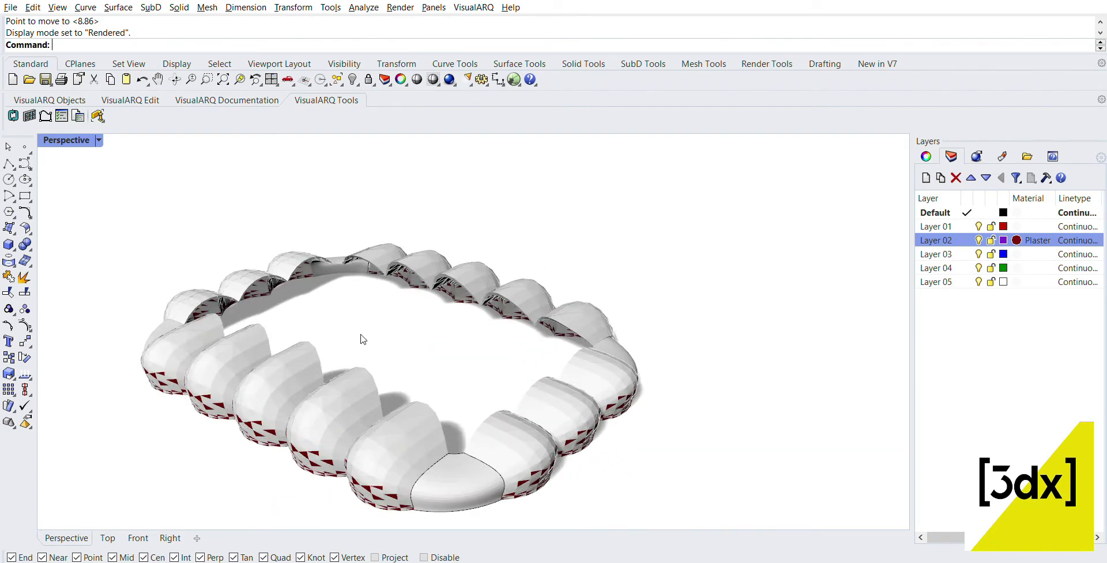
{"action": "scroll", "coordinate": [542, 421], "scroll_direction": "up", "scroll_amount": 2}
{"action": "scroll", "coordinate": [320, 332], "scroll_direction": "down", "scroll_amount": 2}
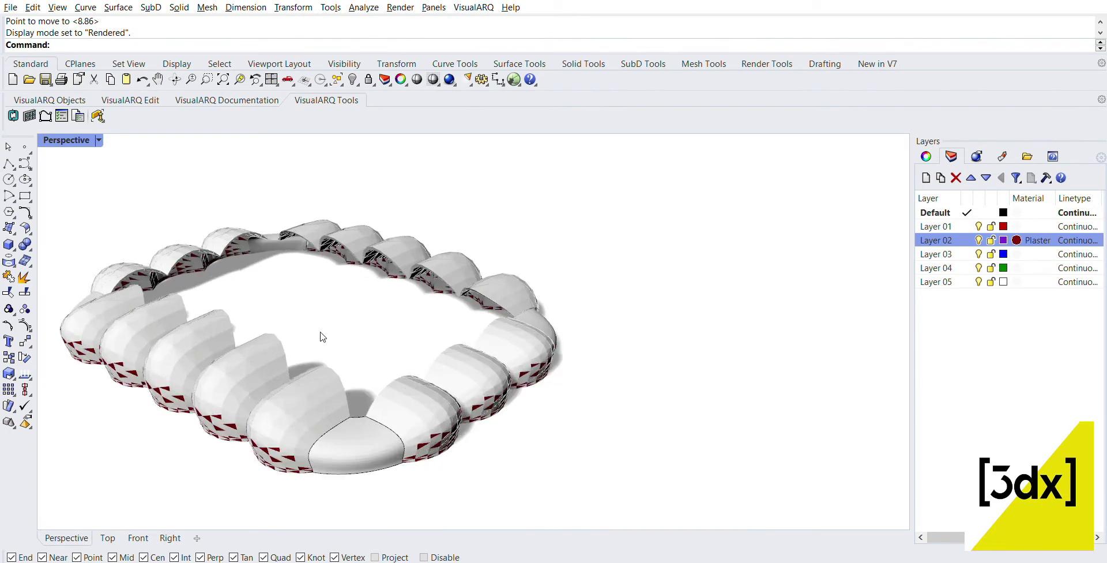